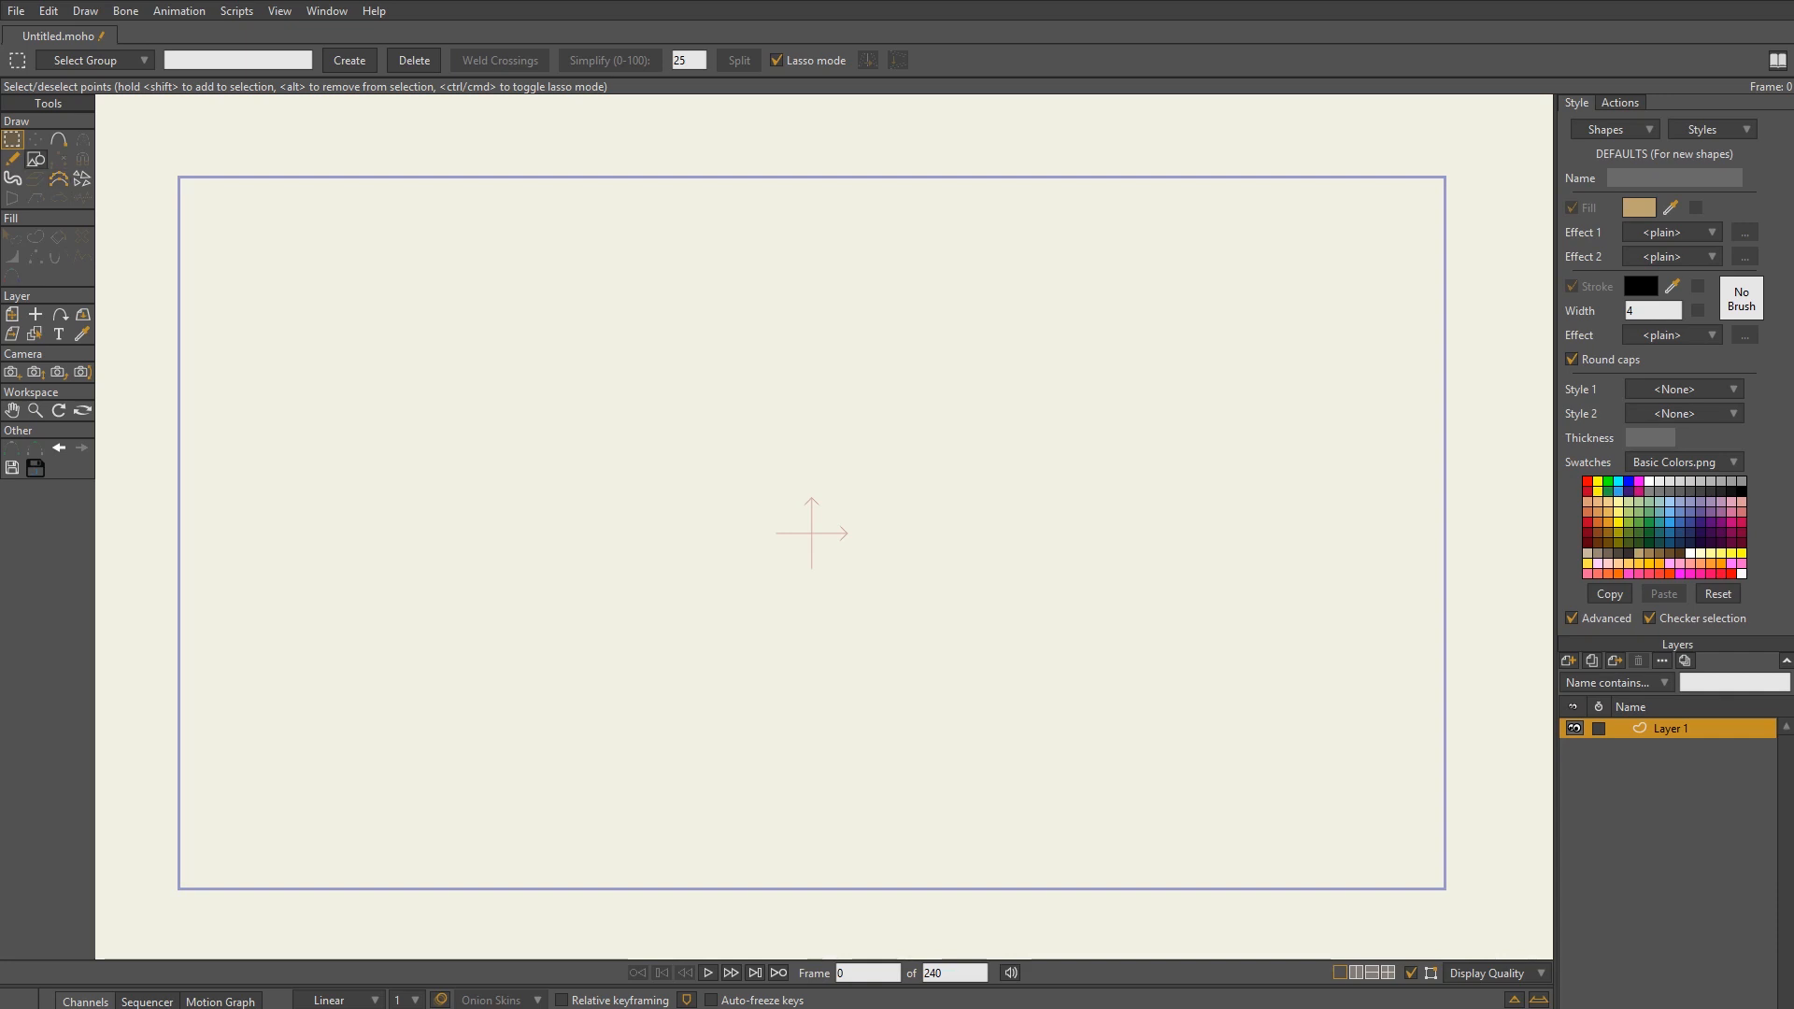
# - Draw a wide oval body with a tall, narrow rectangular leg below its left side and a flat foot extending left
pyautogui.click(36, 159)
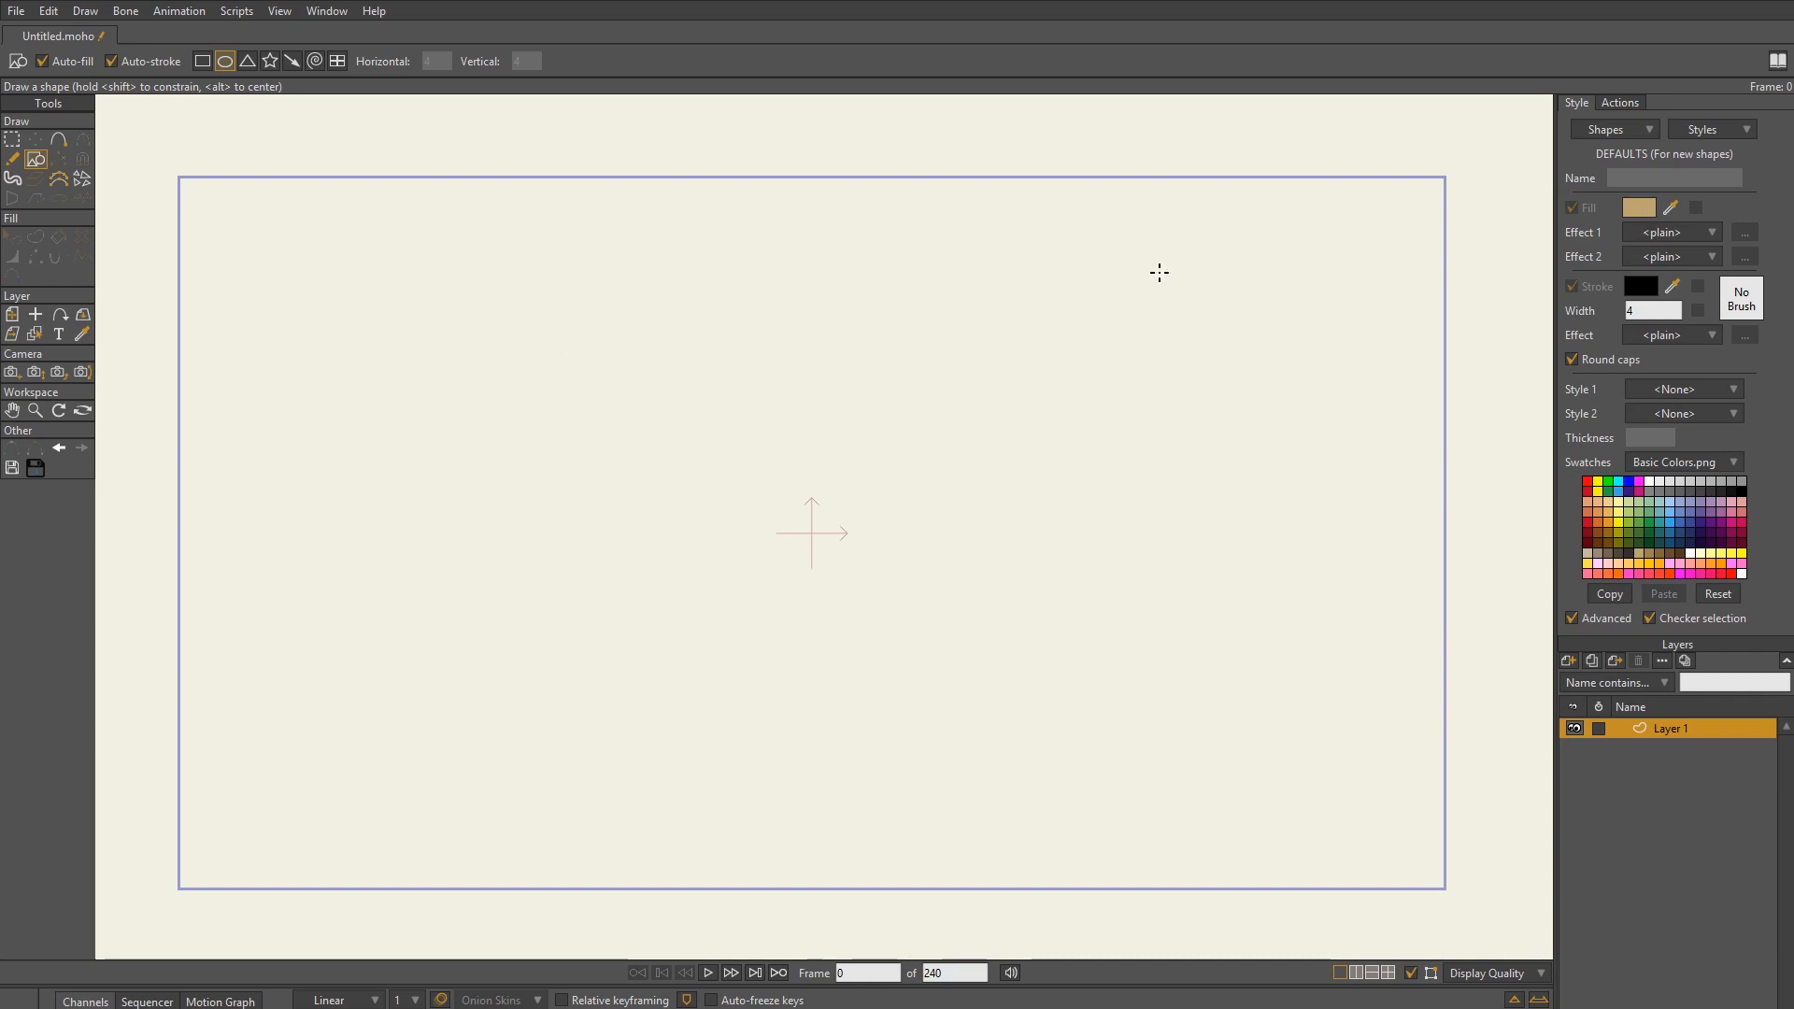
pyautogui.moveTo(656, 347)
pyautogui.mouseDown()
pyautogui.moveTo(917, 505)
pyautogui.moveTo(958, 558)
pyautogui.mouseUp()
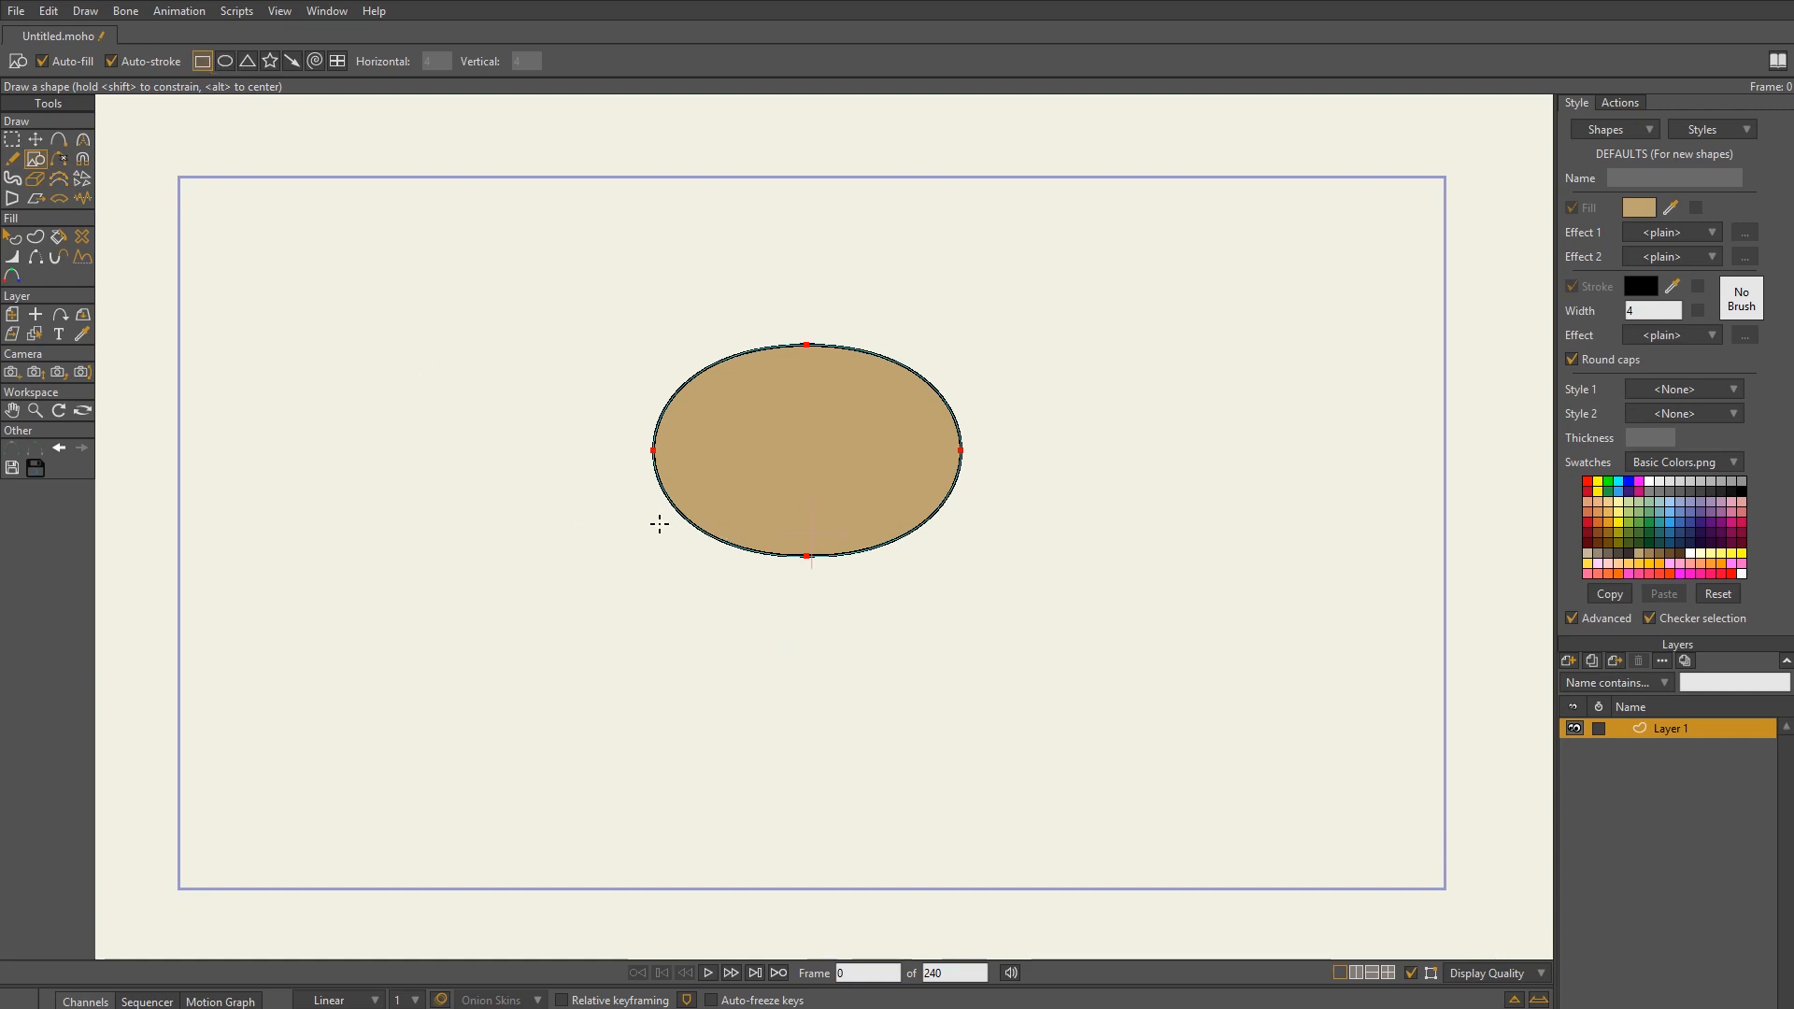
pyautogui.moveTo(658, 542); pyautogui.dragTo(681, 832)
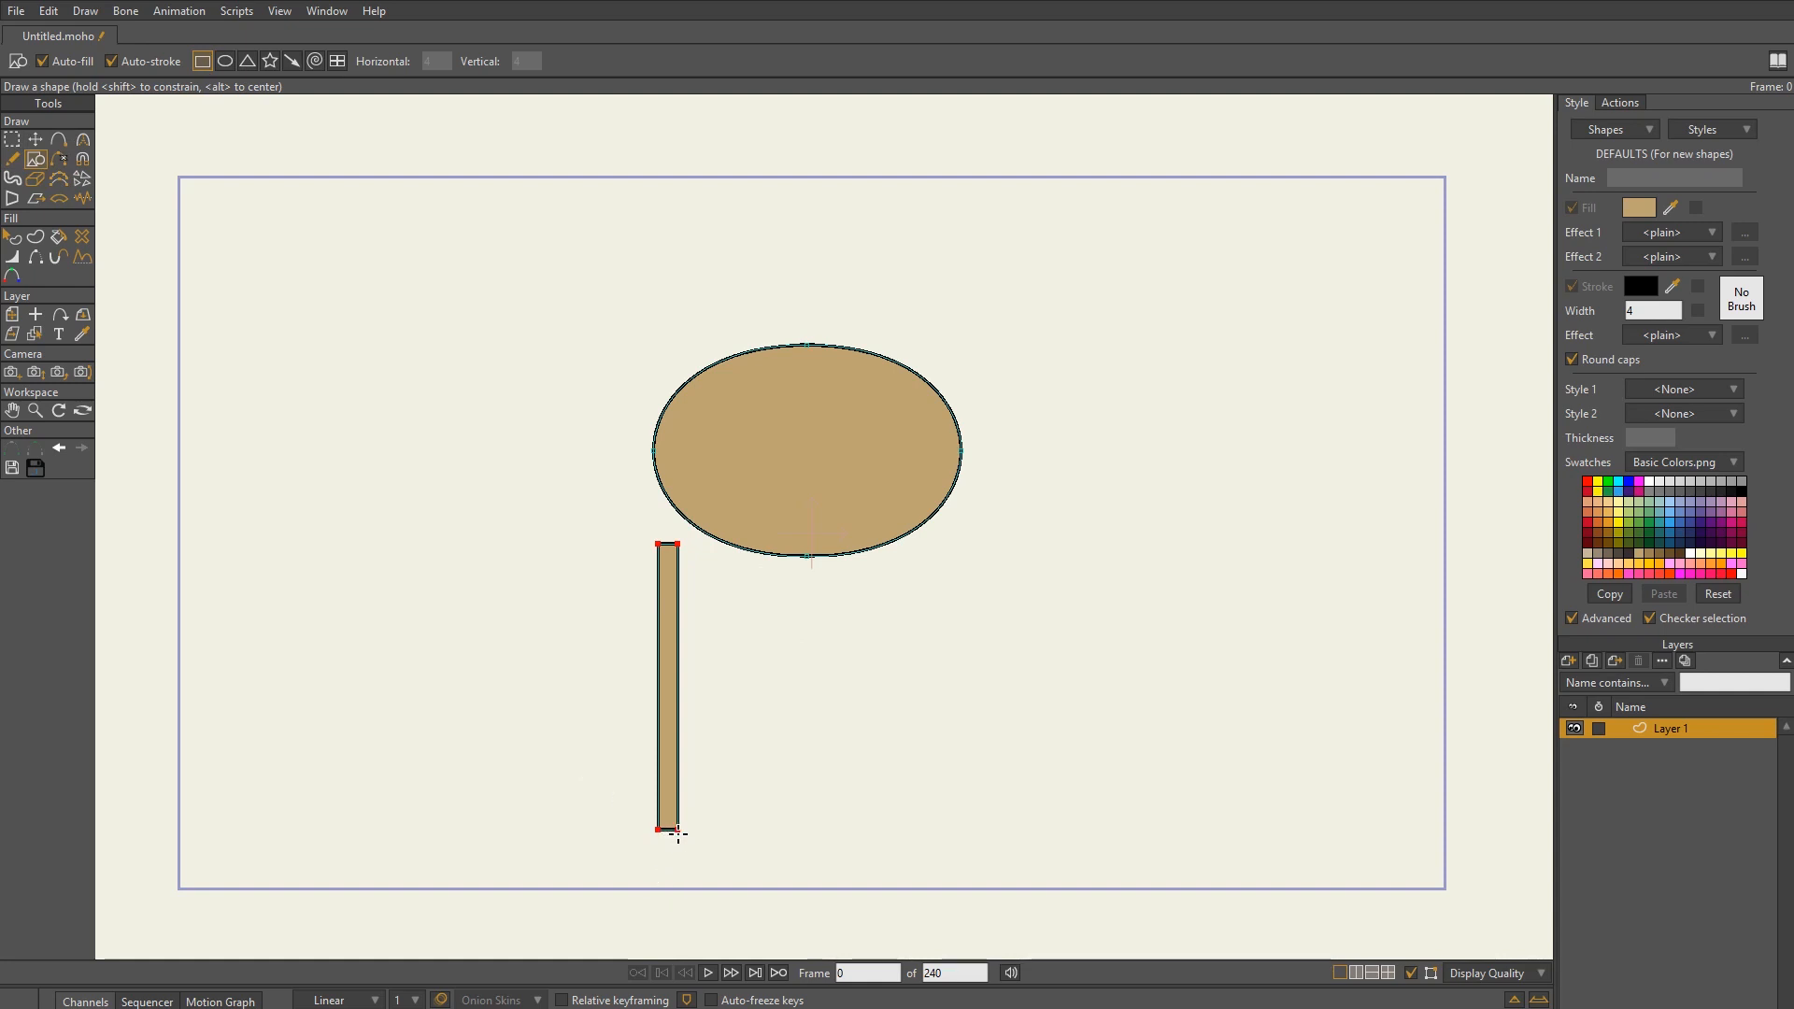
pyautogui.moveTo(680, 833); pyautogui.dragTo(582, 856)
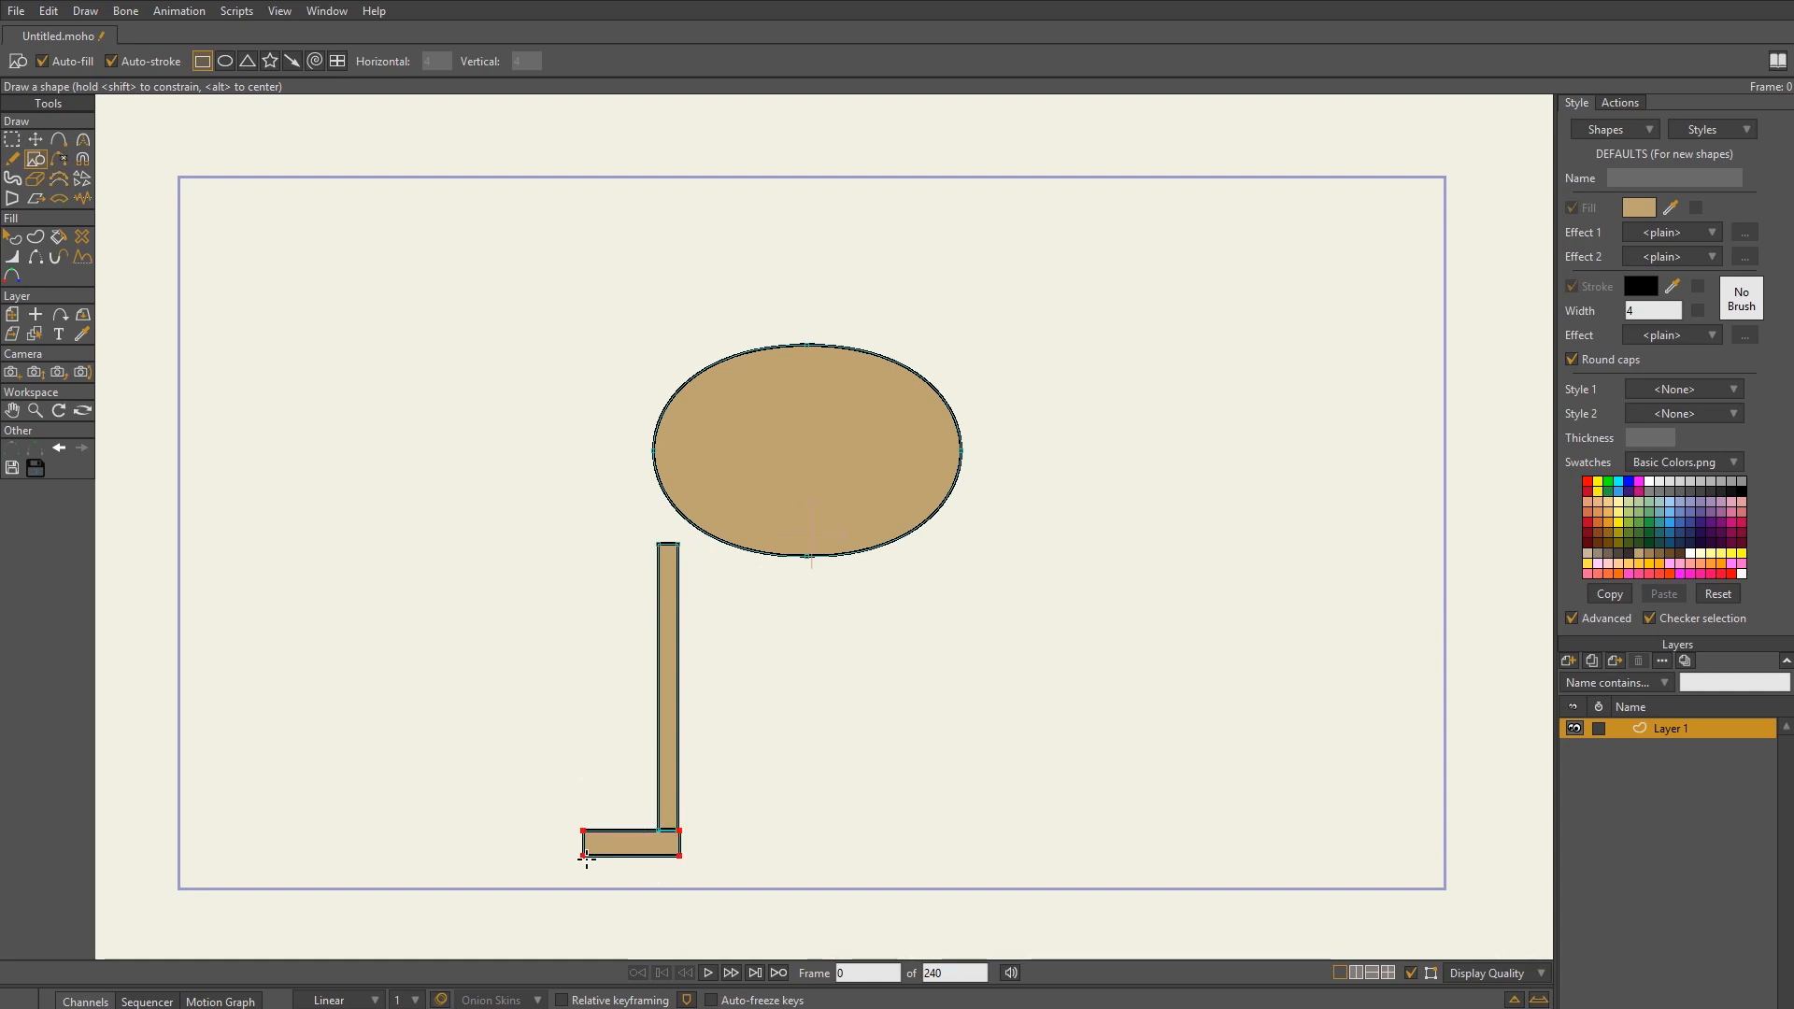
# - Duplicate the leg together with its foot and place the copy, flipped horizontally, beneath the body's right side
pyautogui.click(12, 140)
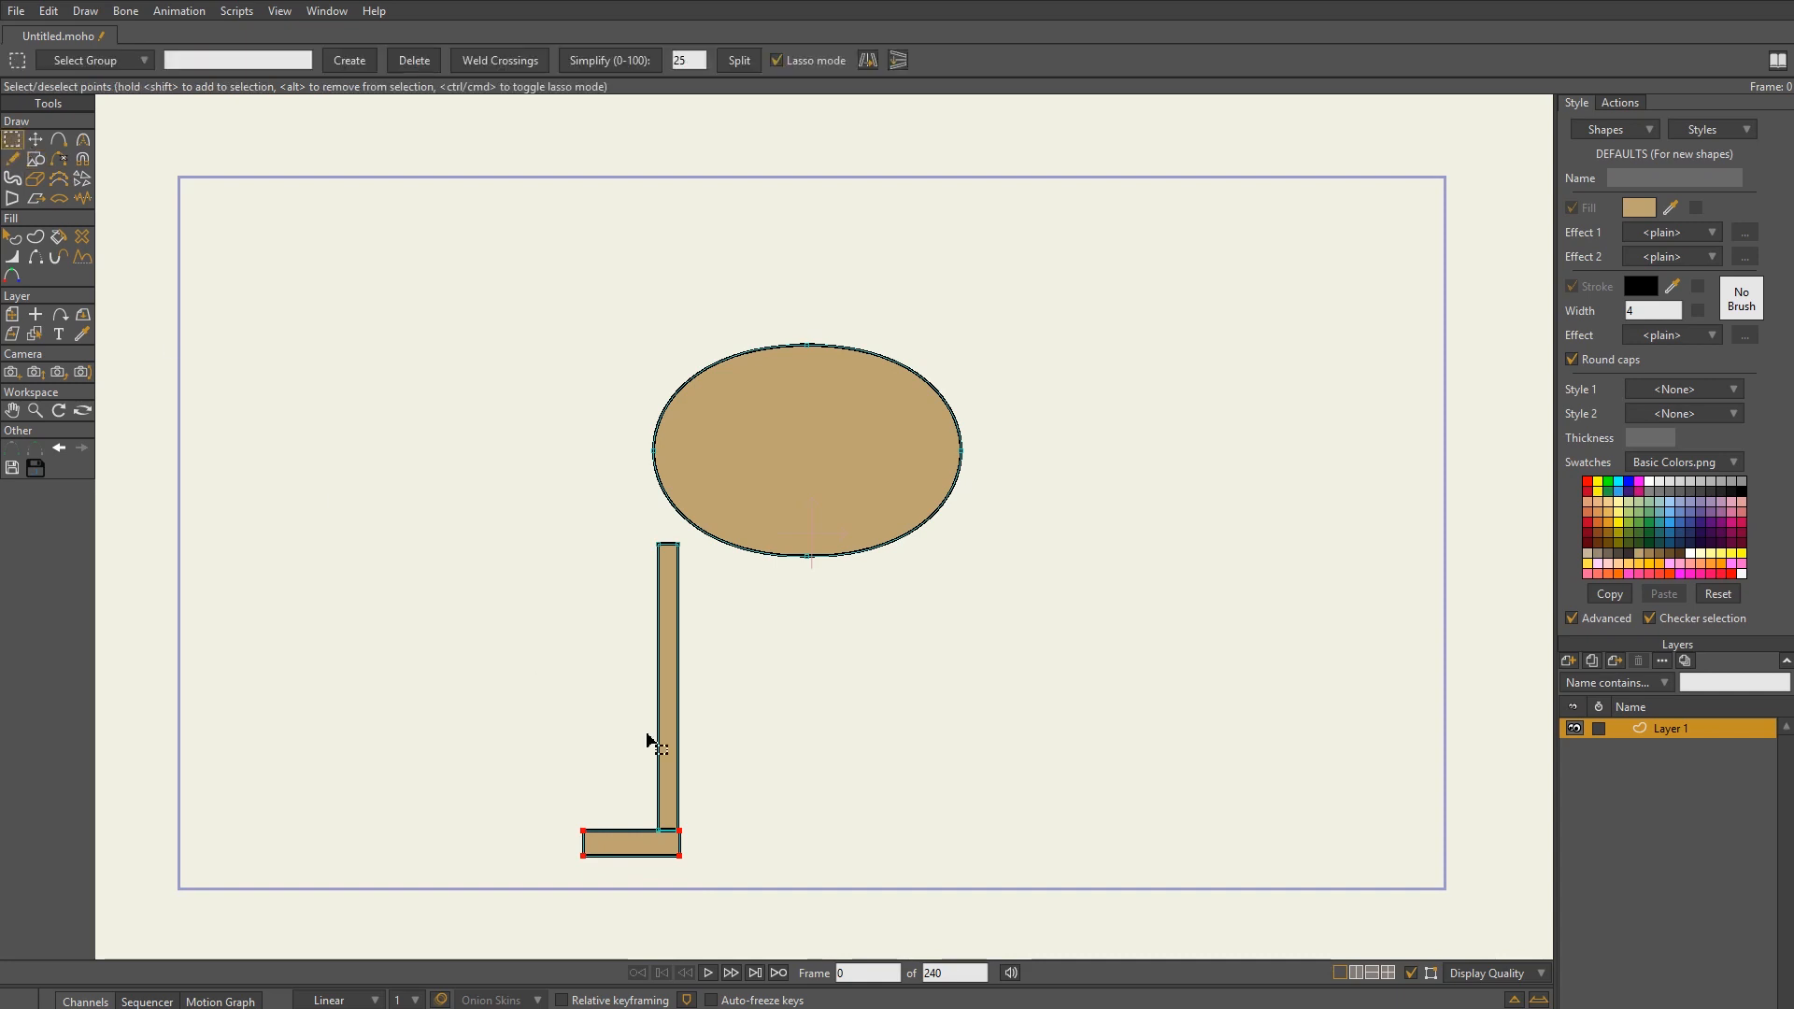
pyautogui.click(672, 712)
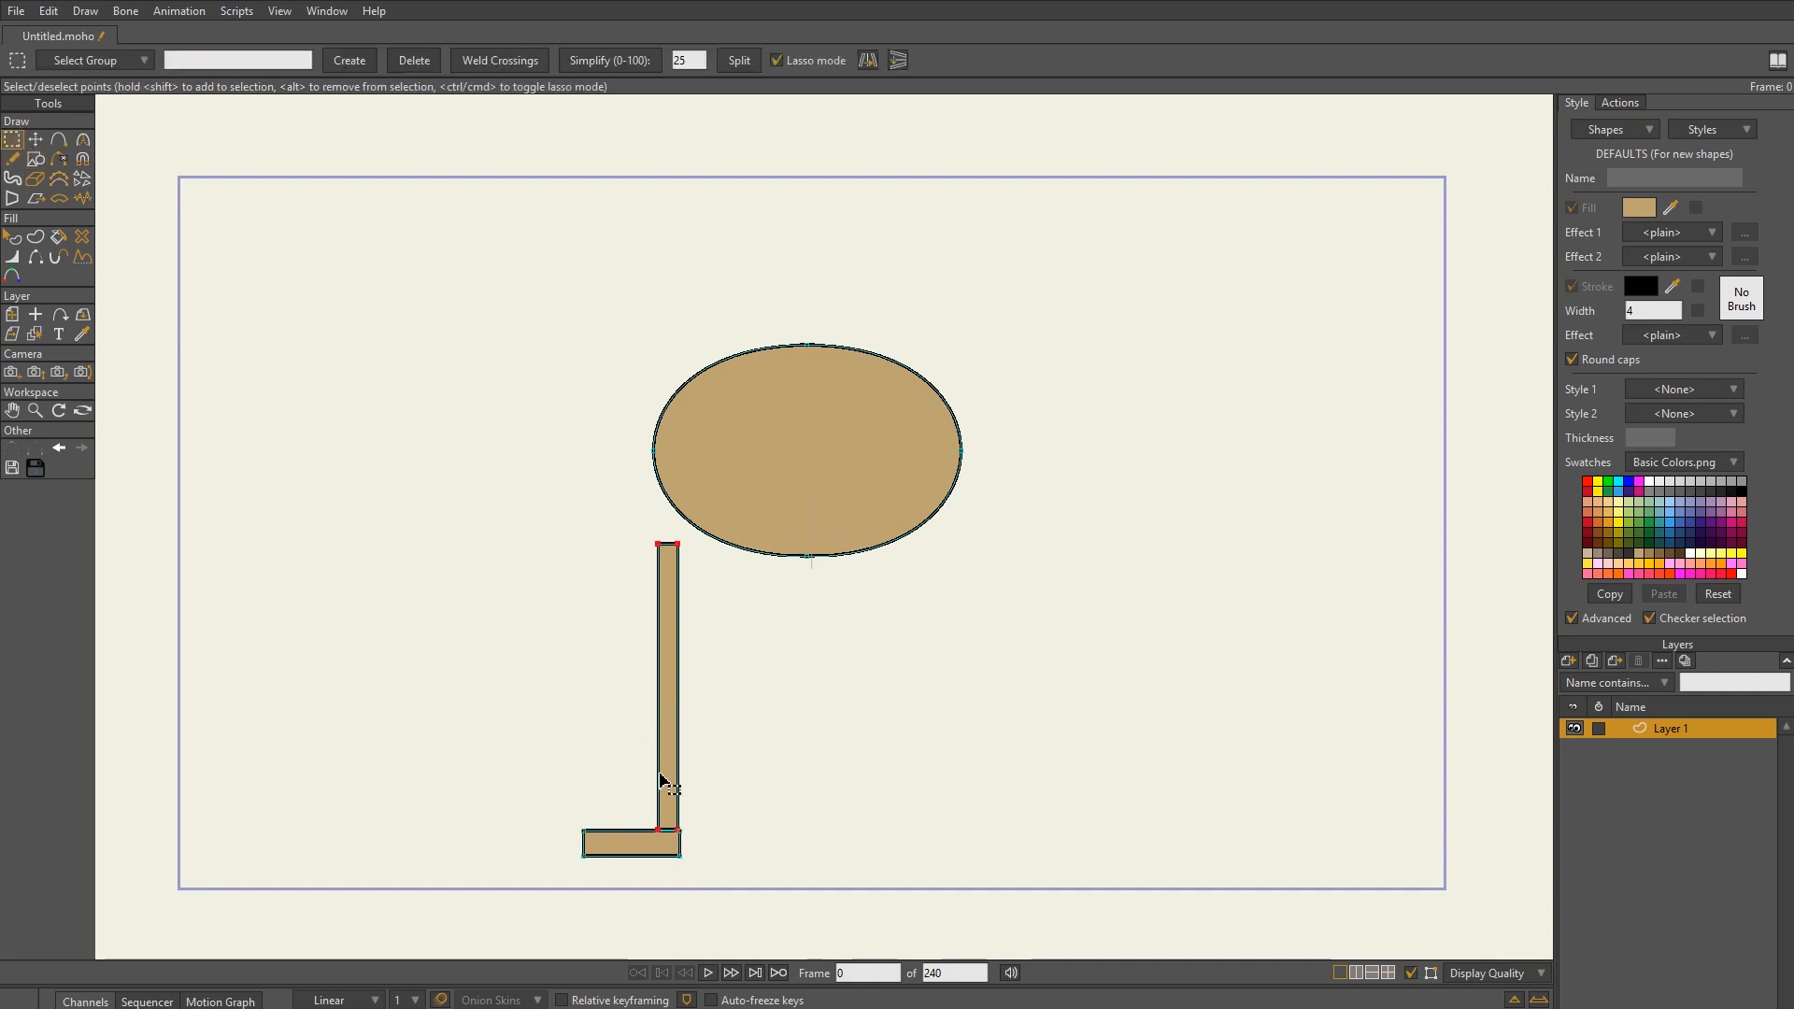
pyautogui.keyDown('shift'); pyautogui.click(627, 846); pyautogui.keyUp('shift')
pyautogui.press('t')
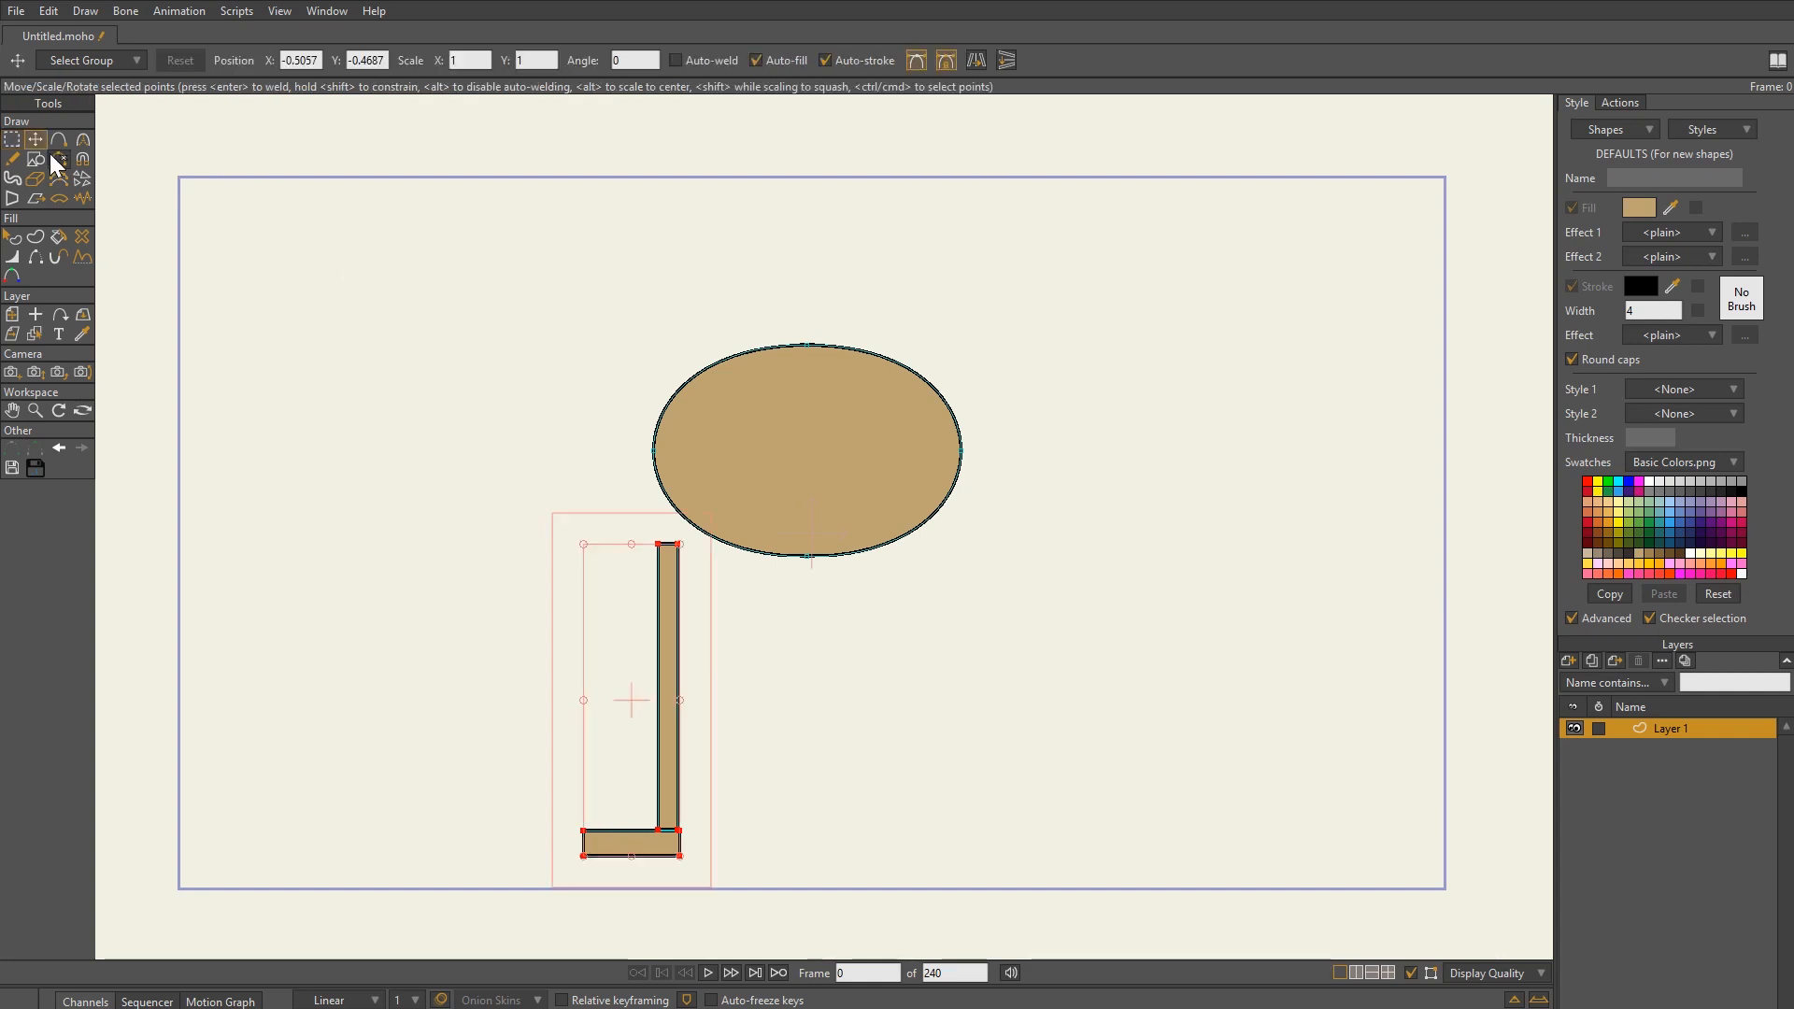
pyautogui.hotkey('ctrl', 'c')
pyautogui.hotkey('ctrl', 'v')
pyautogui.moveTo(689, 676); pyautogui.dragTo(929, 676)
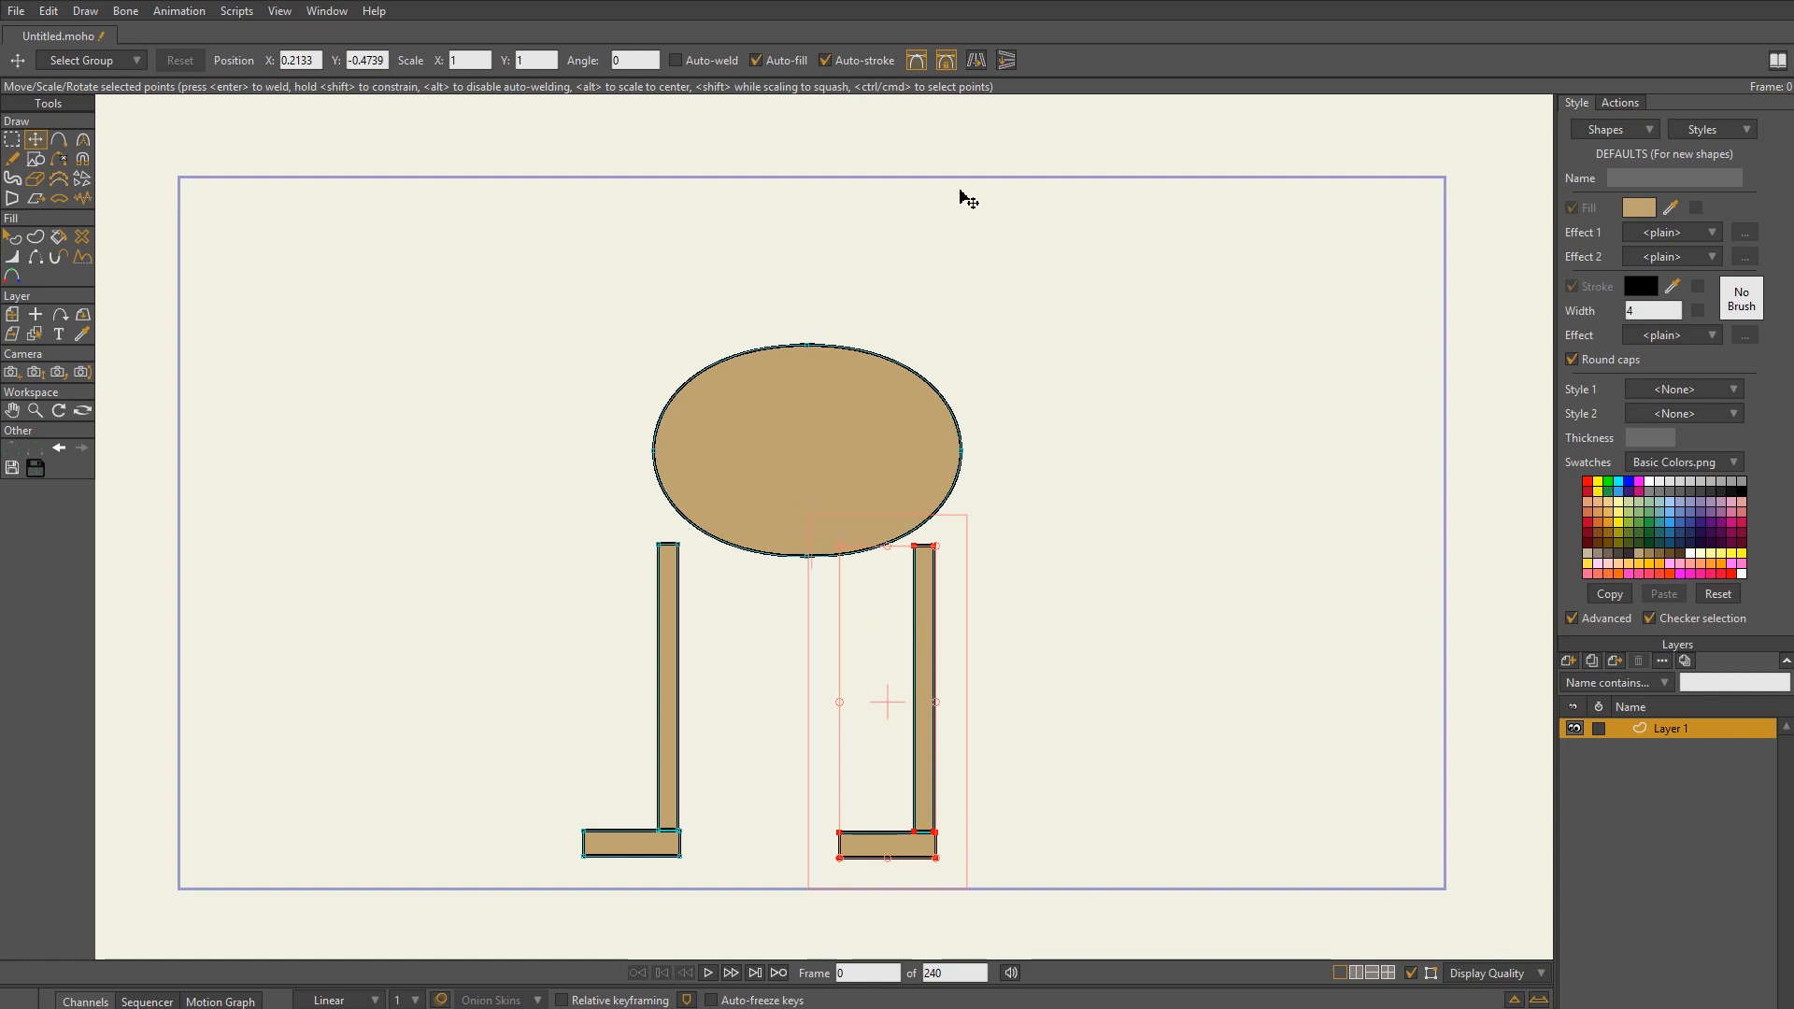
pyautogui.click(979, 60)
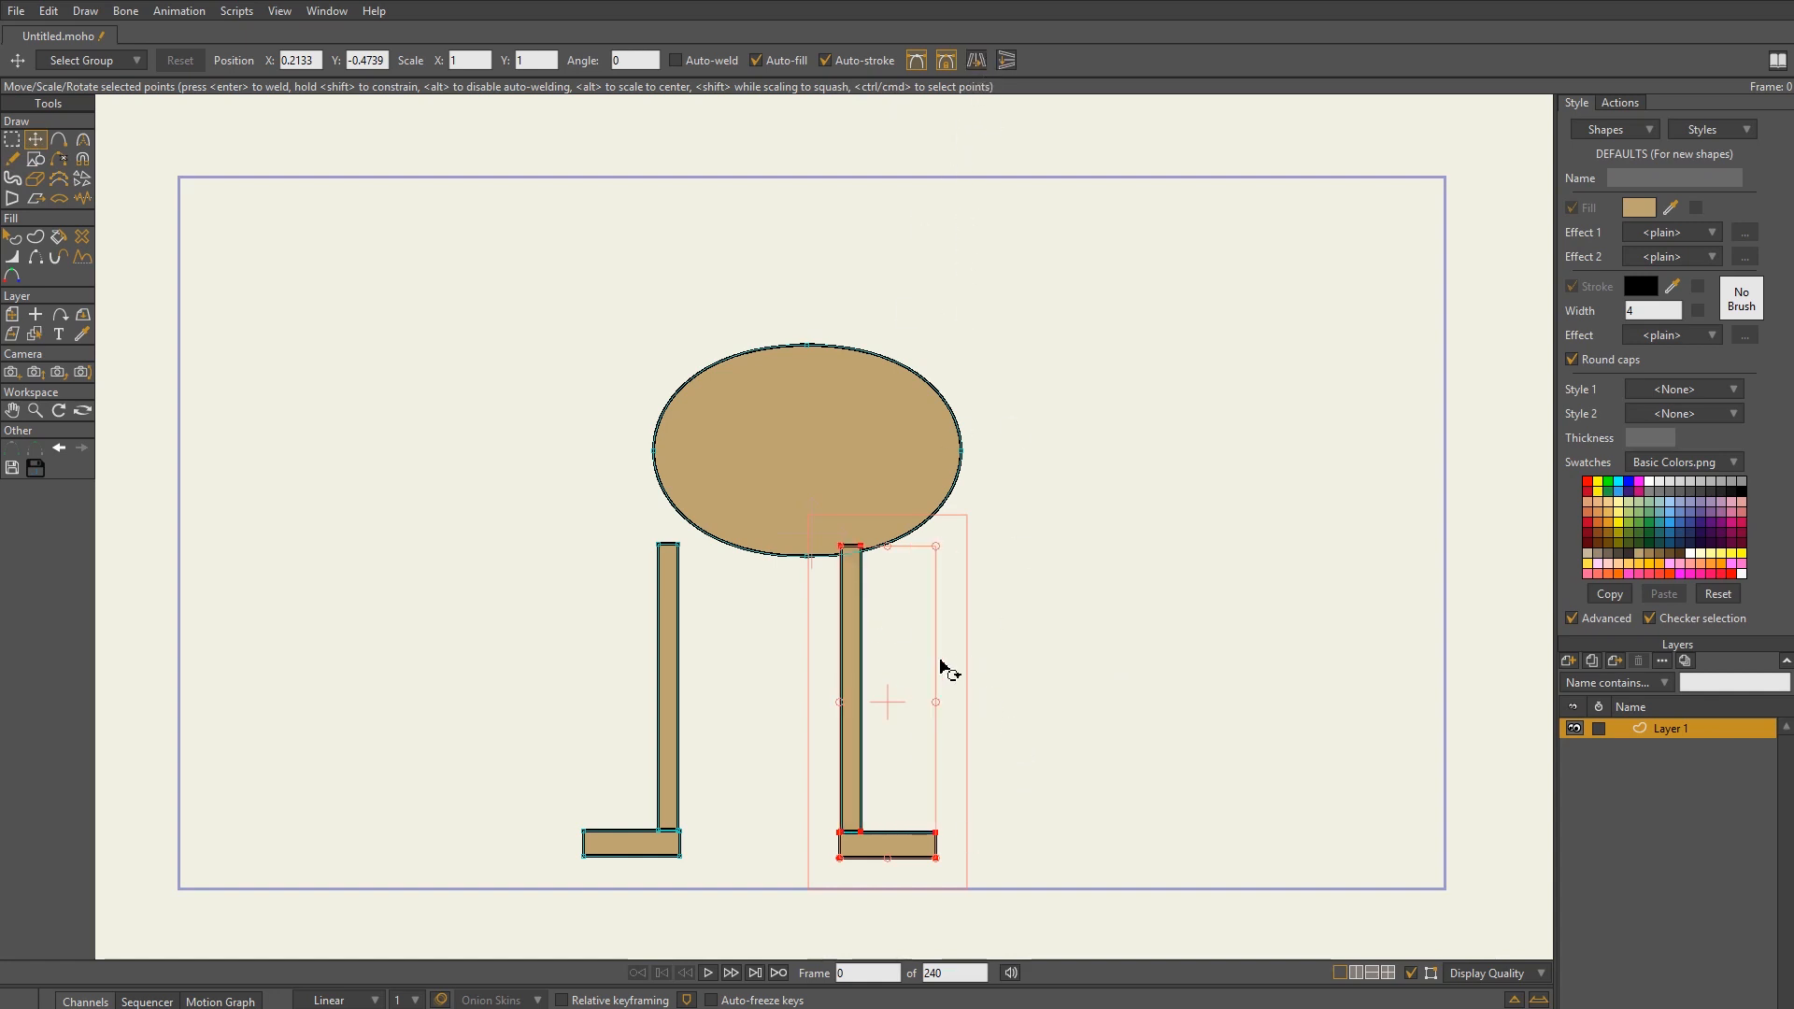
pyautogui.moveTo(848, 670); pyautogui.dragTo(909, 669)
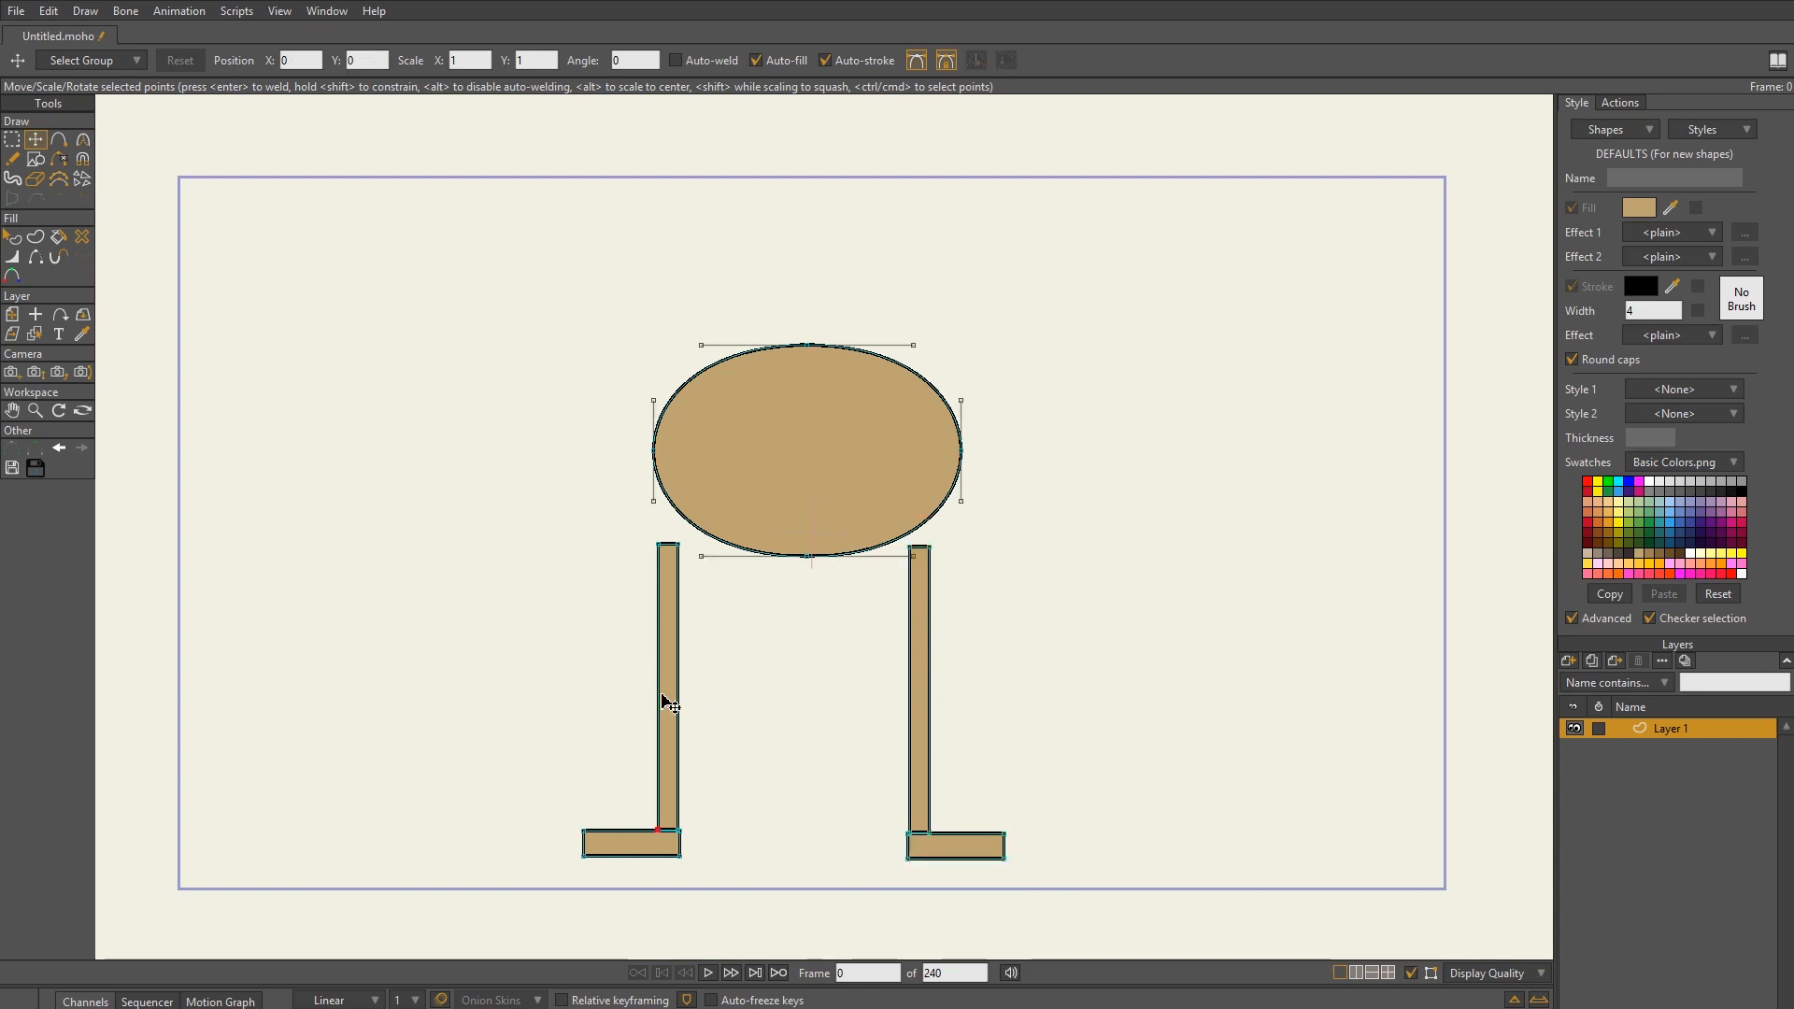
# - Shift the left leg and its foot slightly inward toward the centre of the body
pyautogui.moveTo(665, 701); pyautogui.dragTo(681, 705)
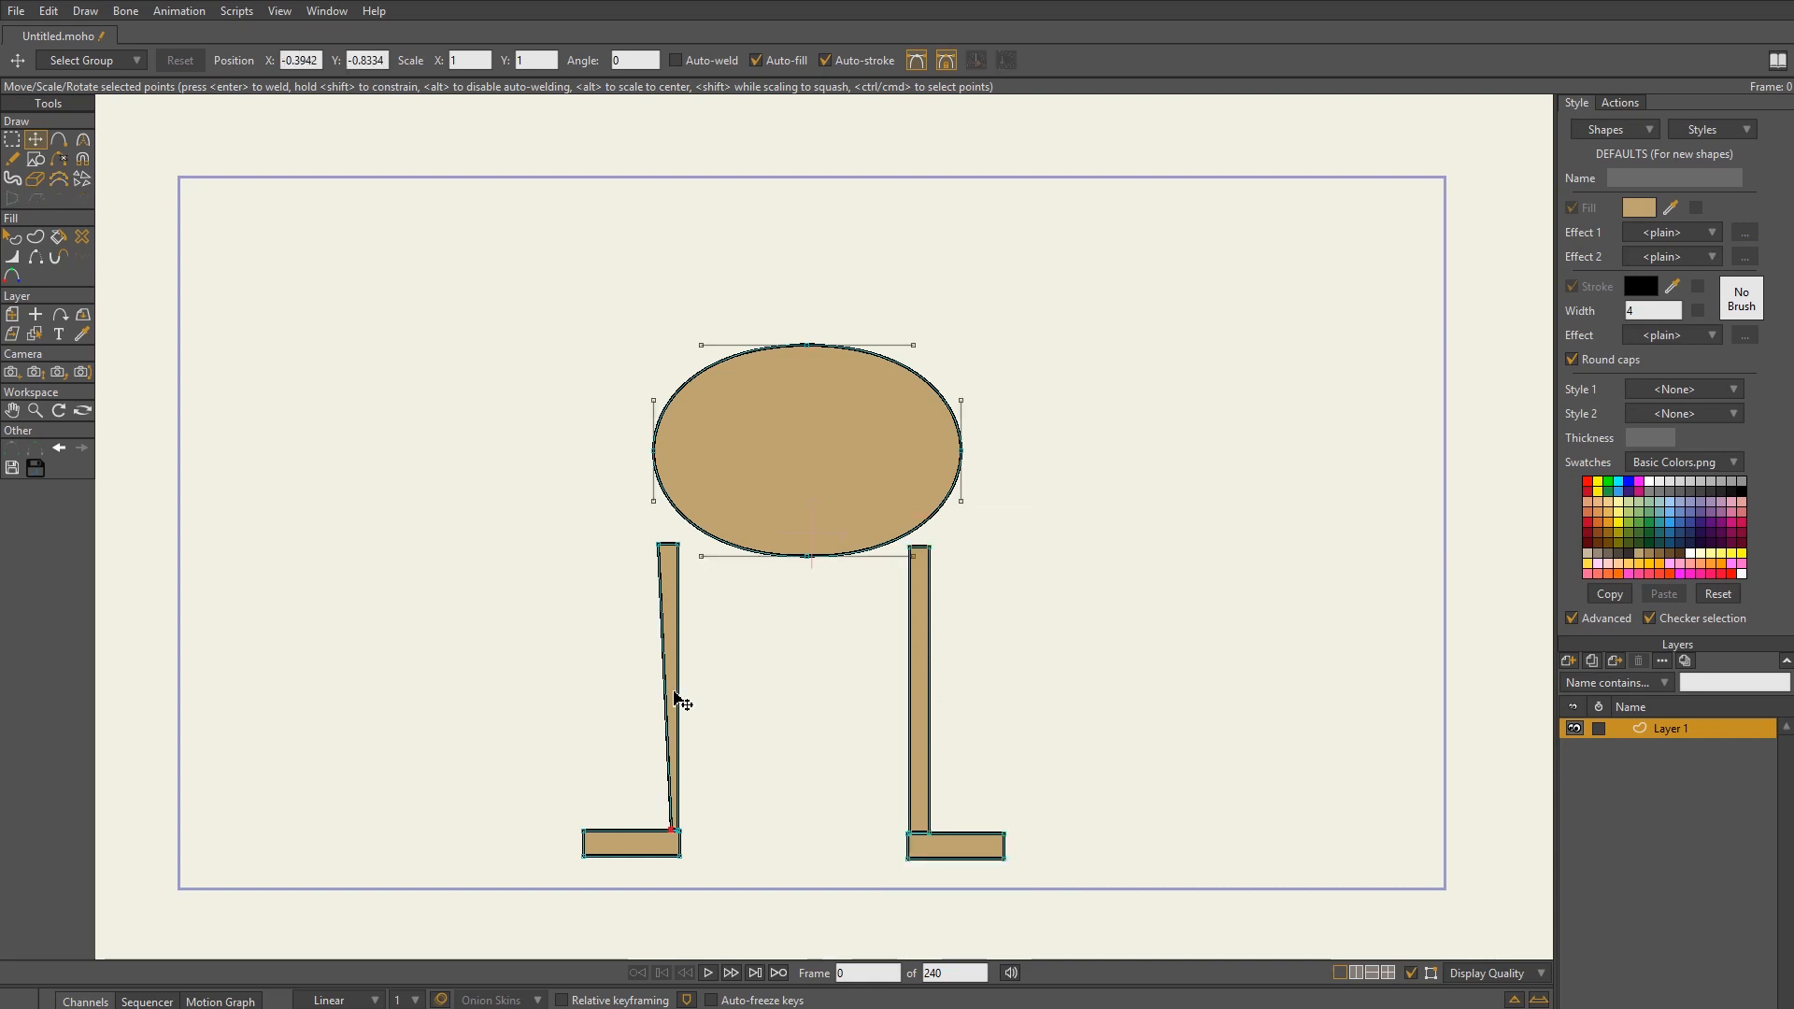
pyautogui.hotkey('ctrl', 'z')
pyautogui.click(672, 666)
pyautogui.moveTo(666, 659); pyautogui.dragTo(680, 657)
pyautogui.keyDown('ctrl'); pyautogui.click(594, 841); pyautogui.keyUp('ctrl')
pyautogui.moveTo(606, 841); pyautogui.dragTo(623, 845)
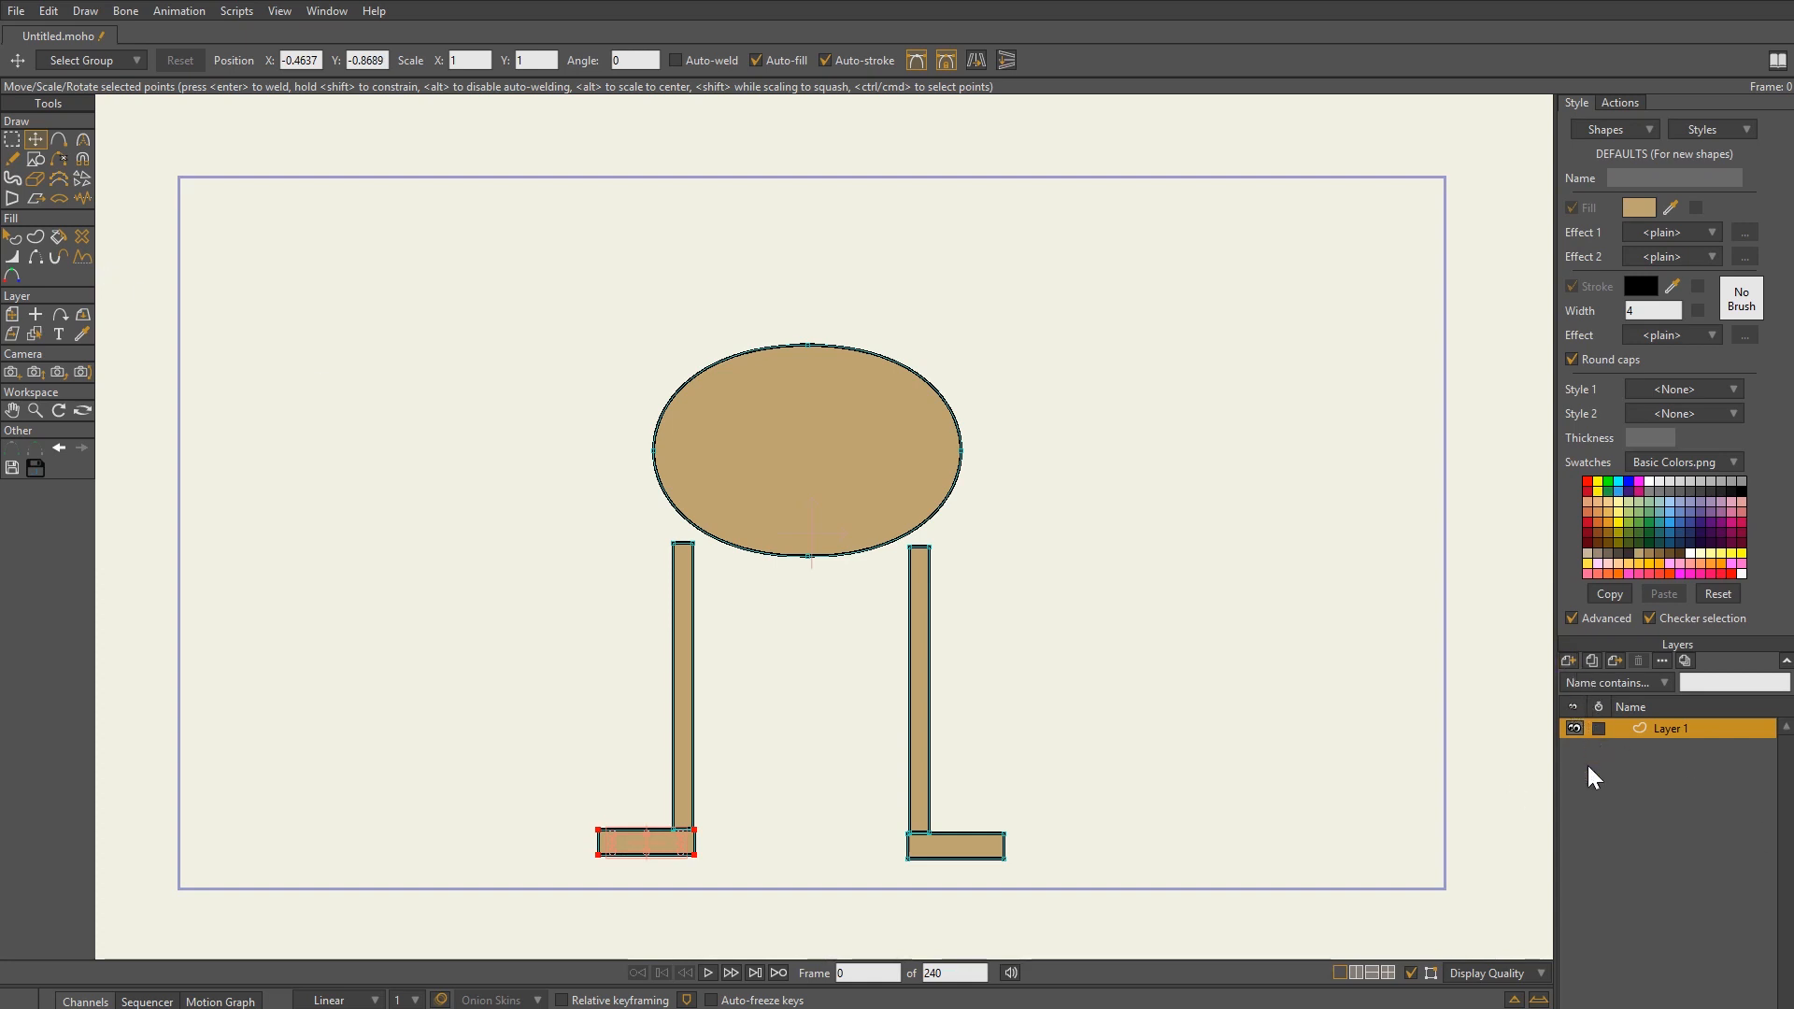
# - Create a bone layer and nest the vector Layer 1 inside it, leaving the bone layer selected
pyautogui.hotkey('ctrl', 'shift', 'n')
pyautogui.click(1668, 751)
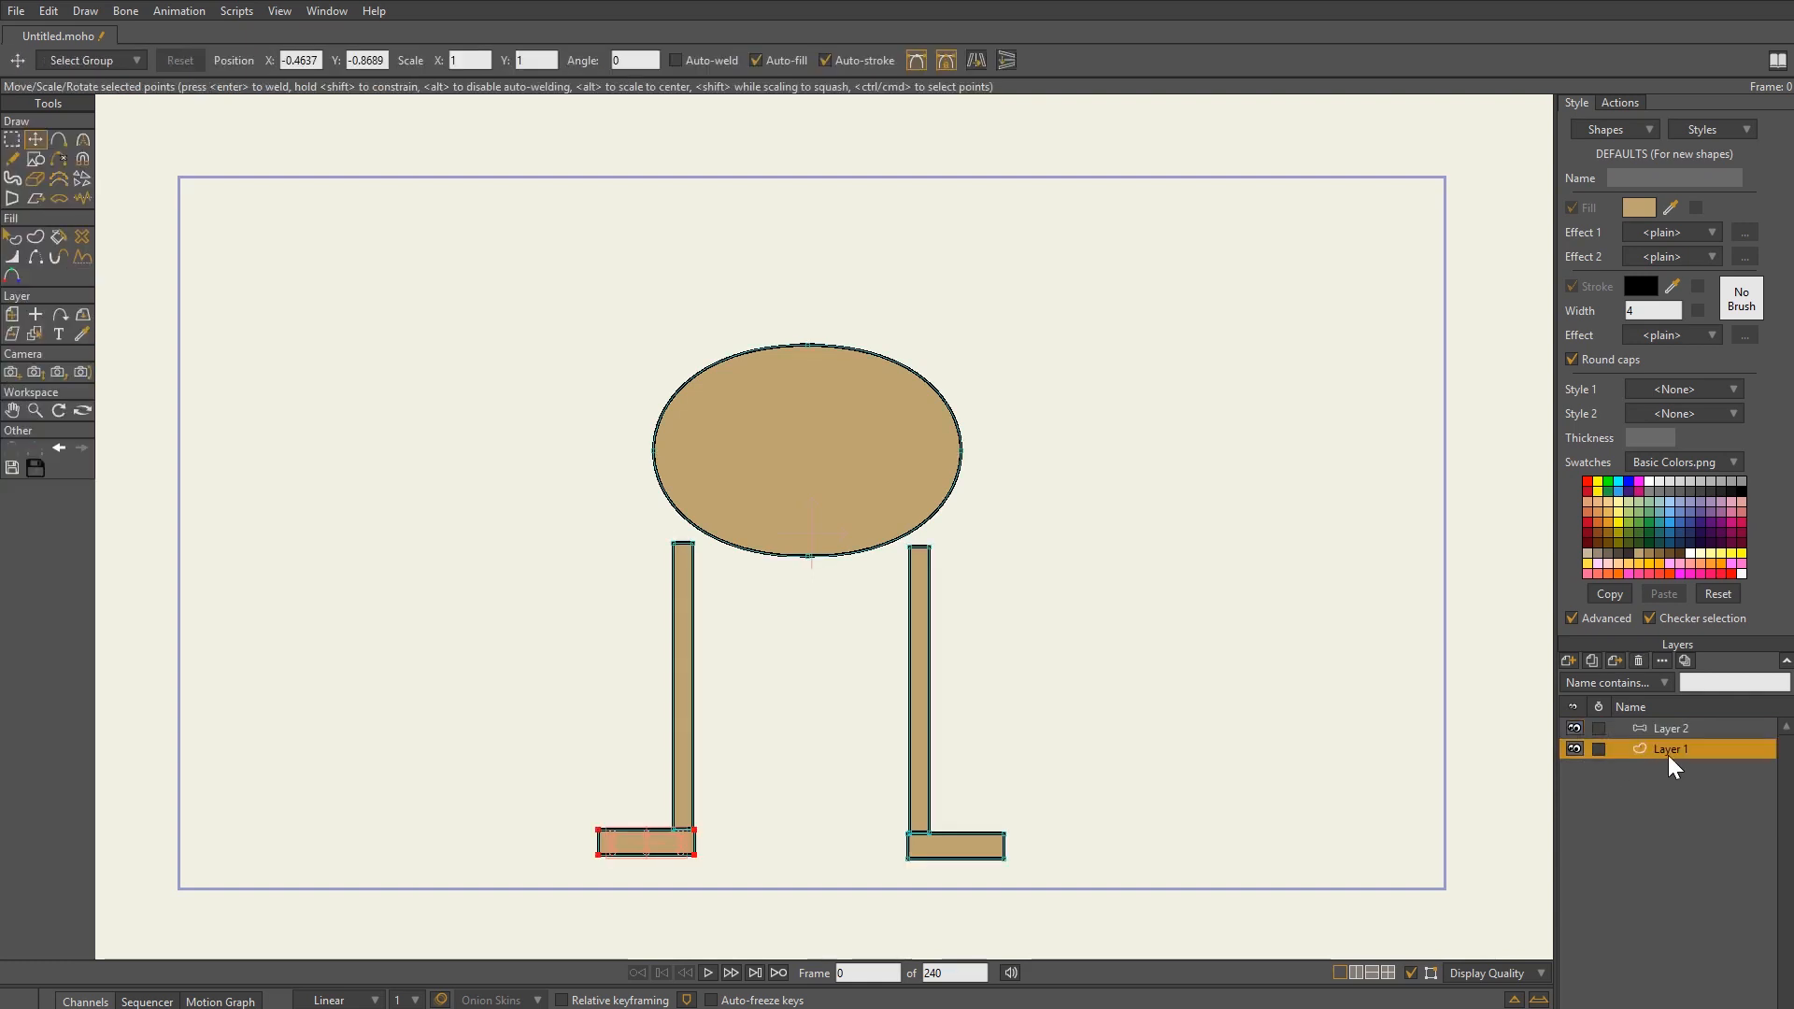
pyautogui.moveTo(1671, 749); pyautogui.dragTo(1674, 725)
pyautogui.click(1707, 731)
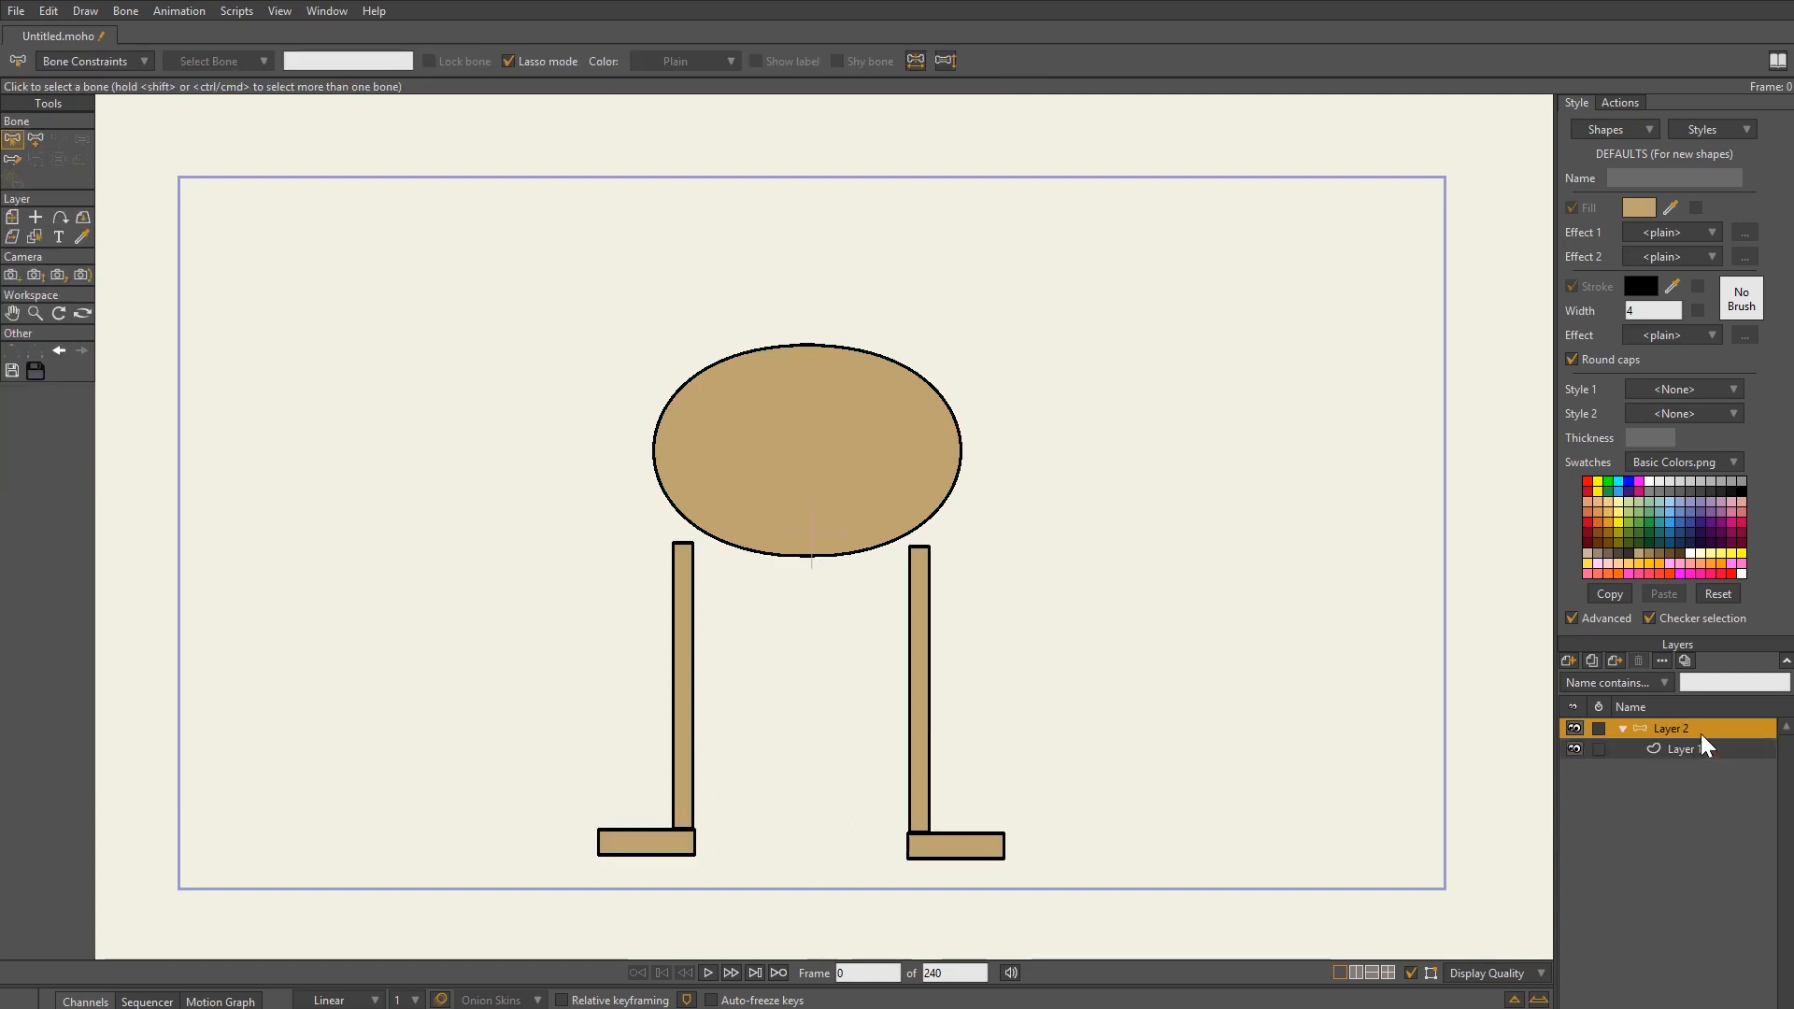
# - Add a vertical bone through the body and a chain of upper leg, lower leg and foot bones in the left leg
pyautogui.click(36, 139)
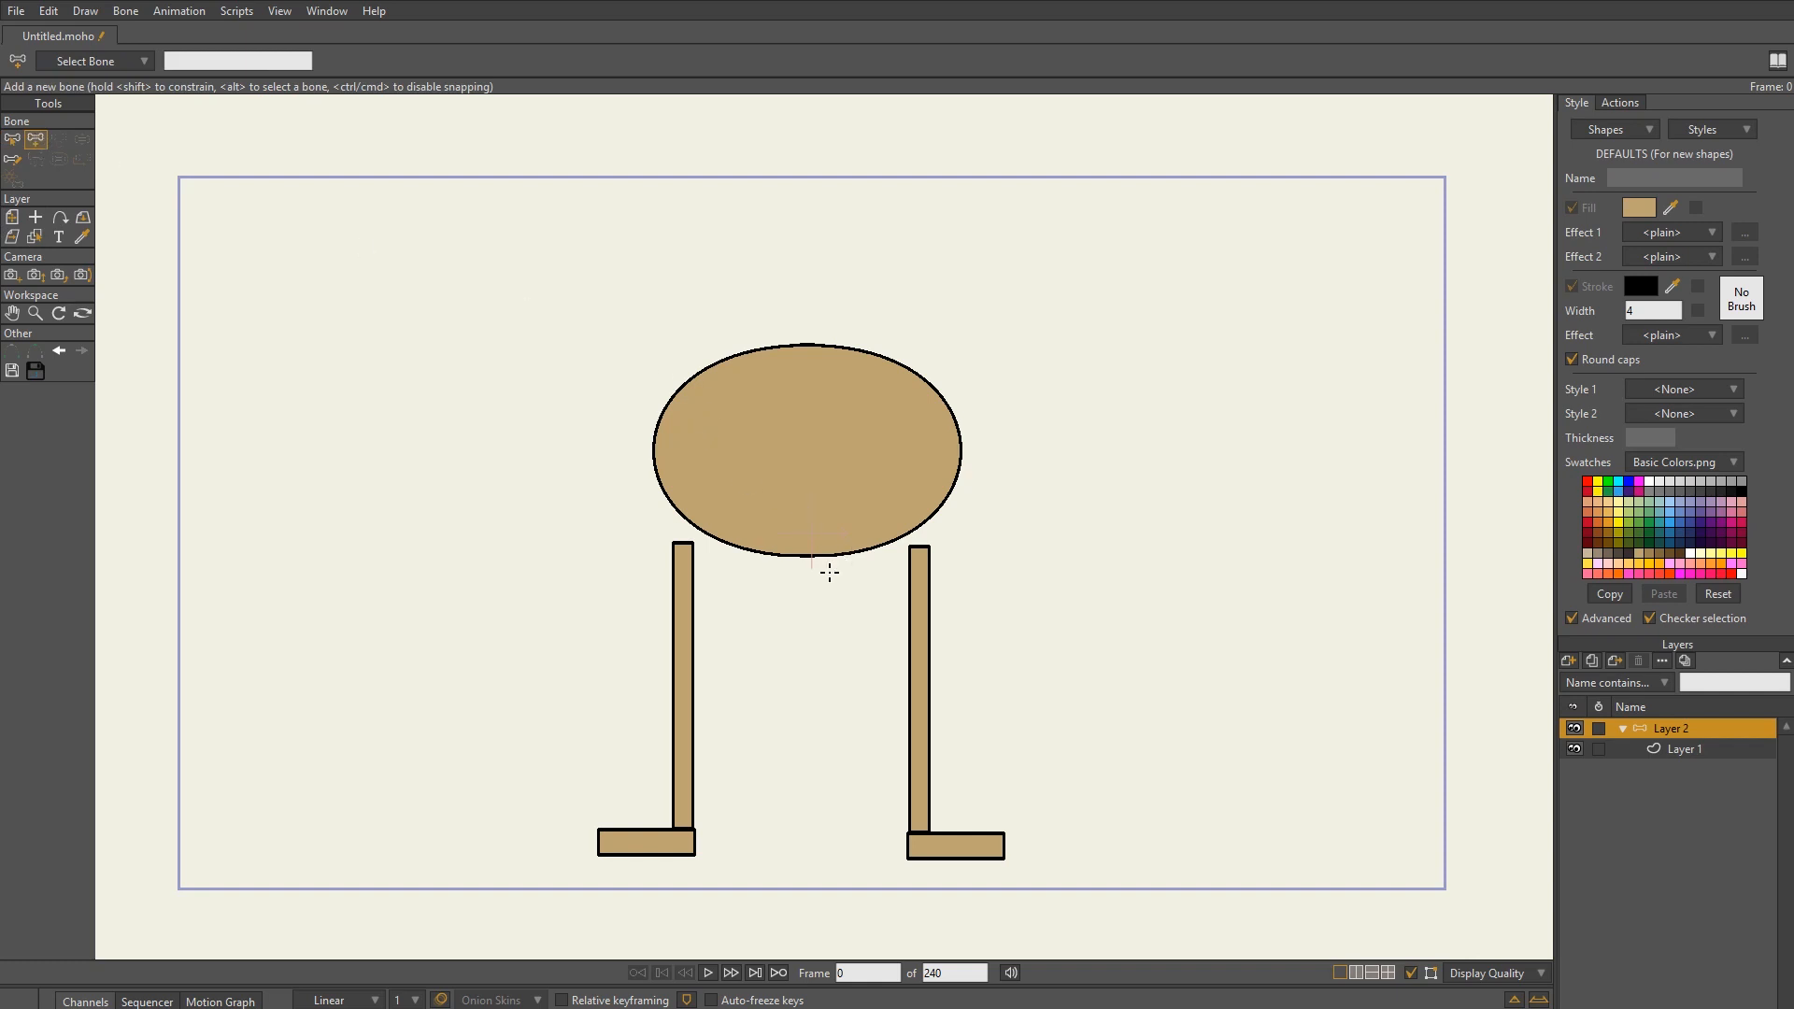
pyautogui.moveTo(810, 557); pyautogui.dragTo(805, 342)
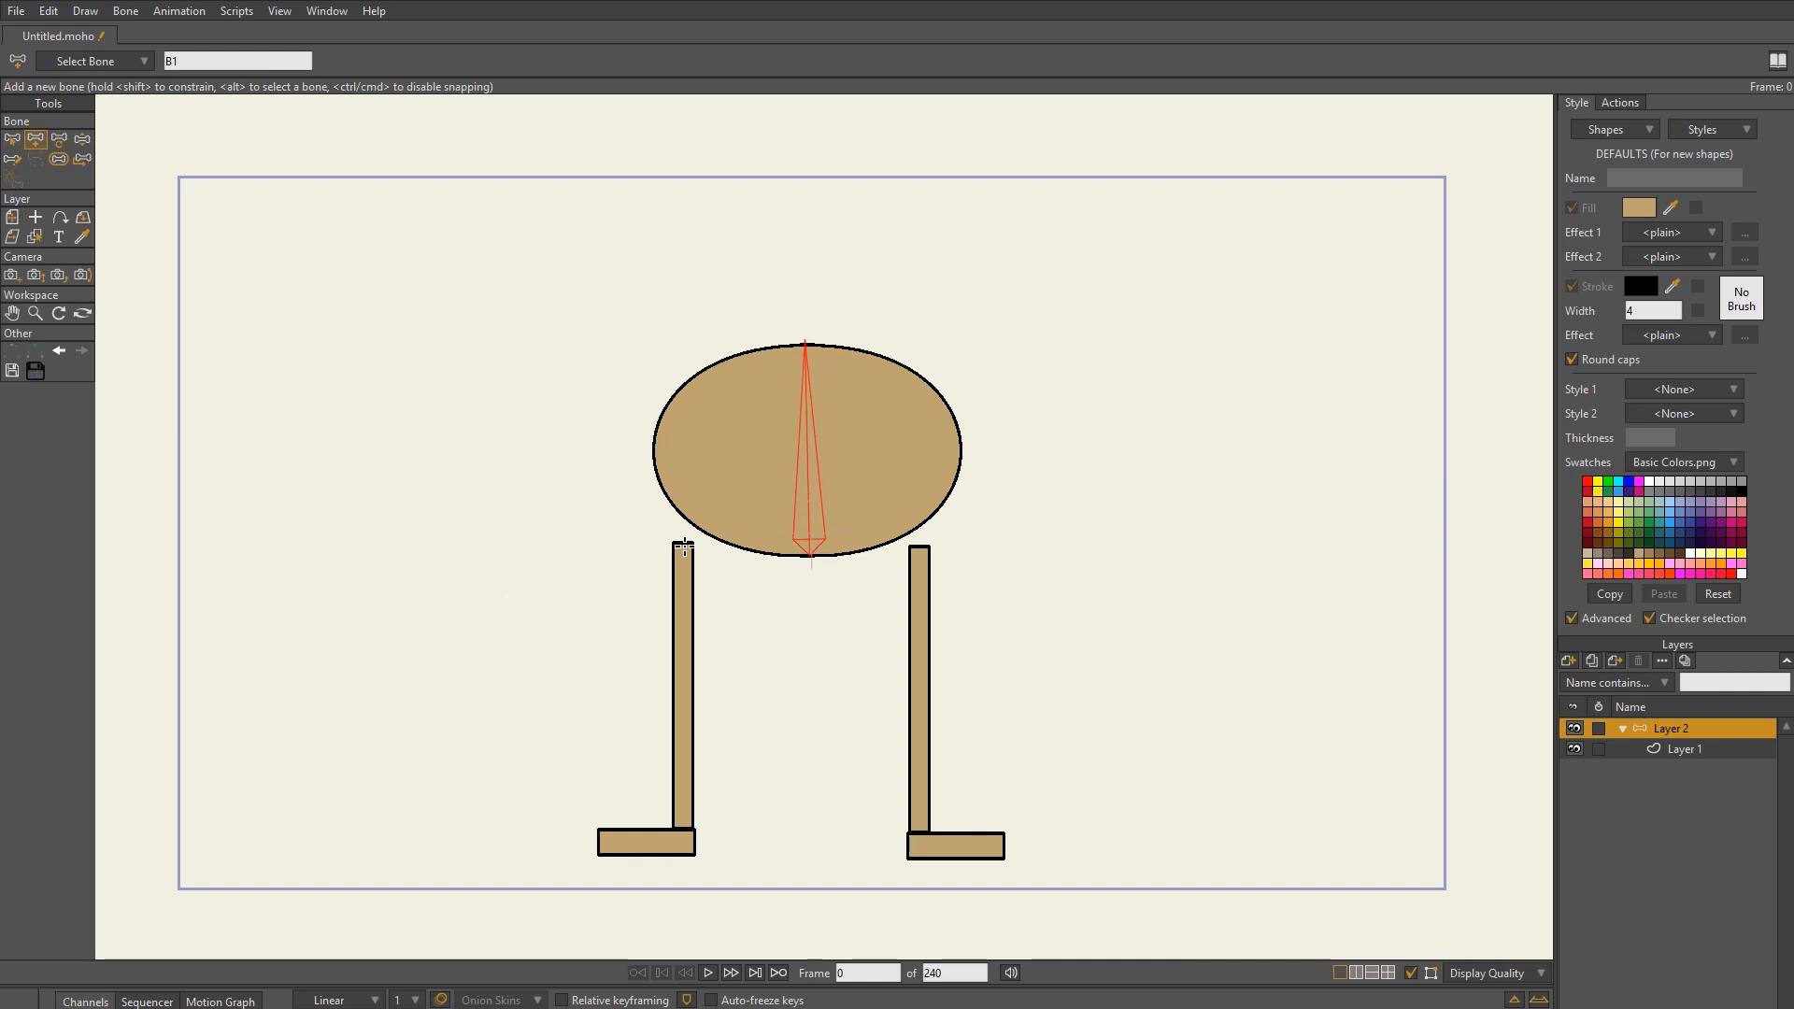
pyautogui.moveTo(684, 546); pyautogui.dragTo(686, 701)
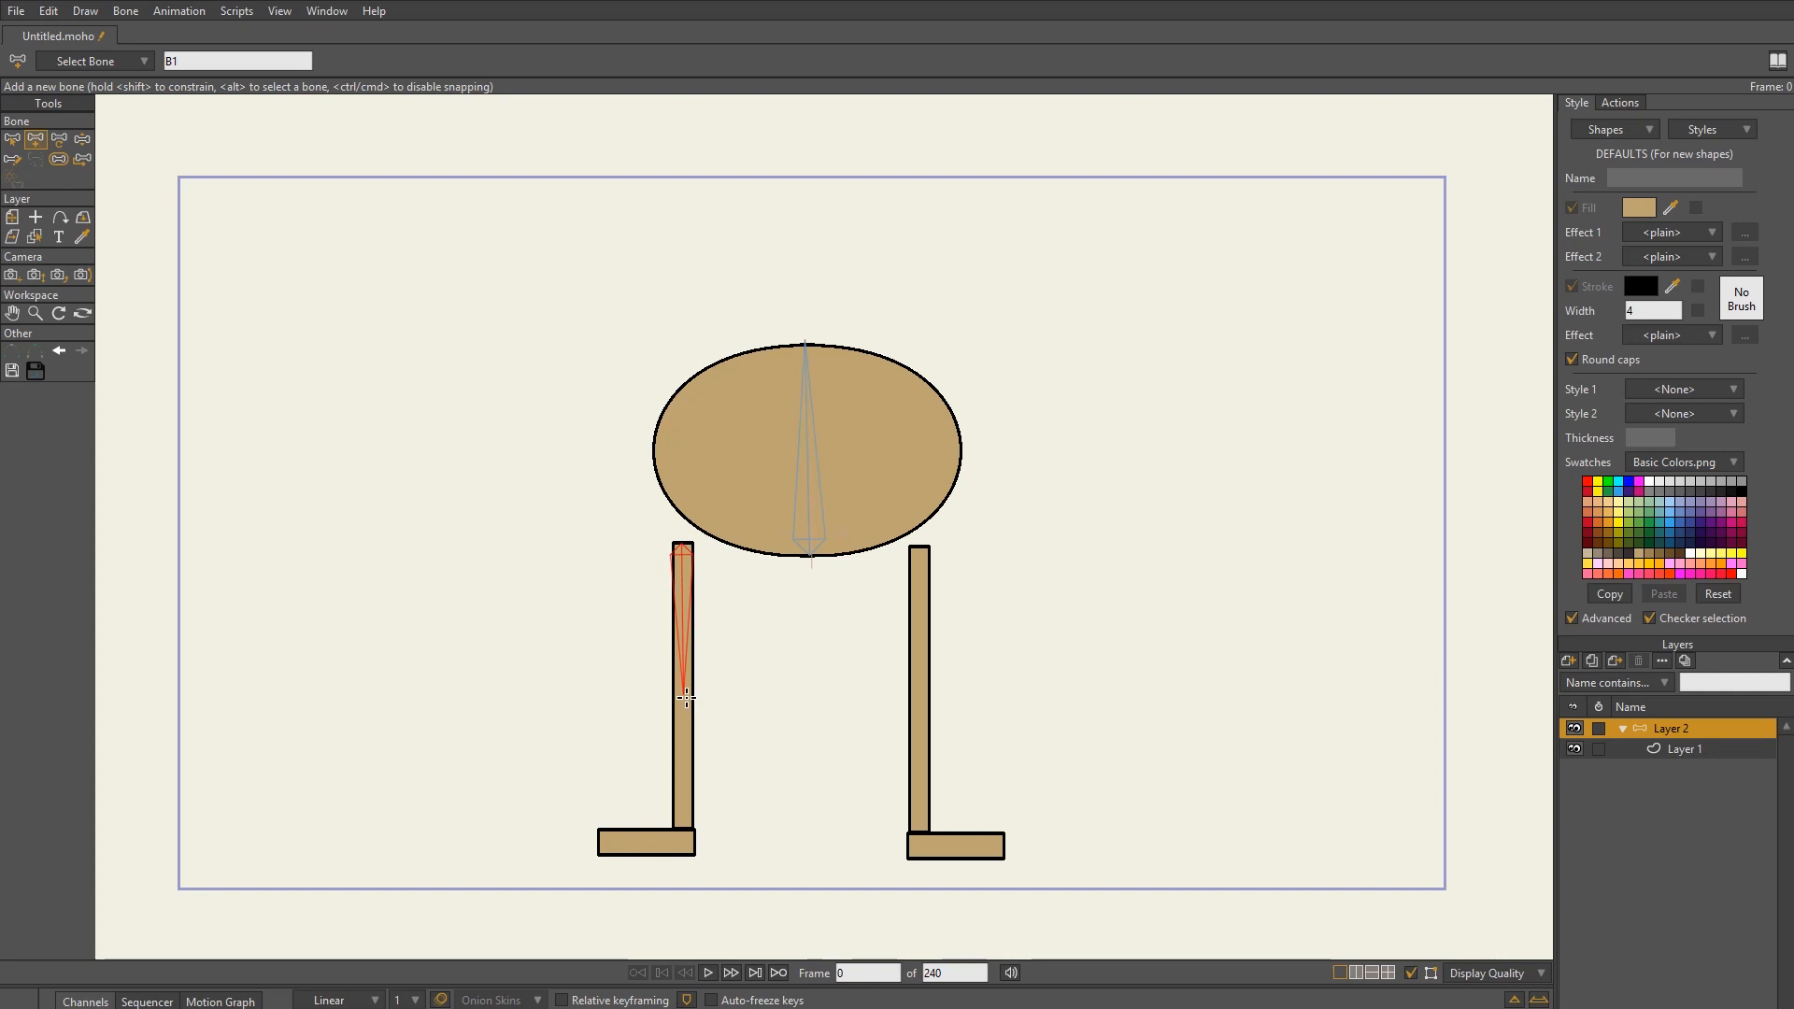
pyautogui.moveTo(686, 697); pyautogui.dragTo(686, 833)
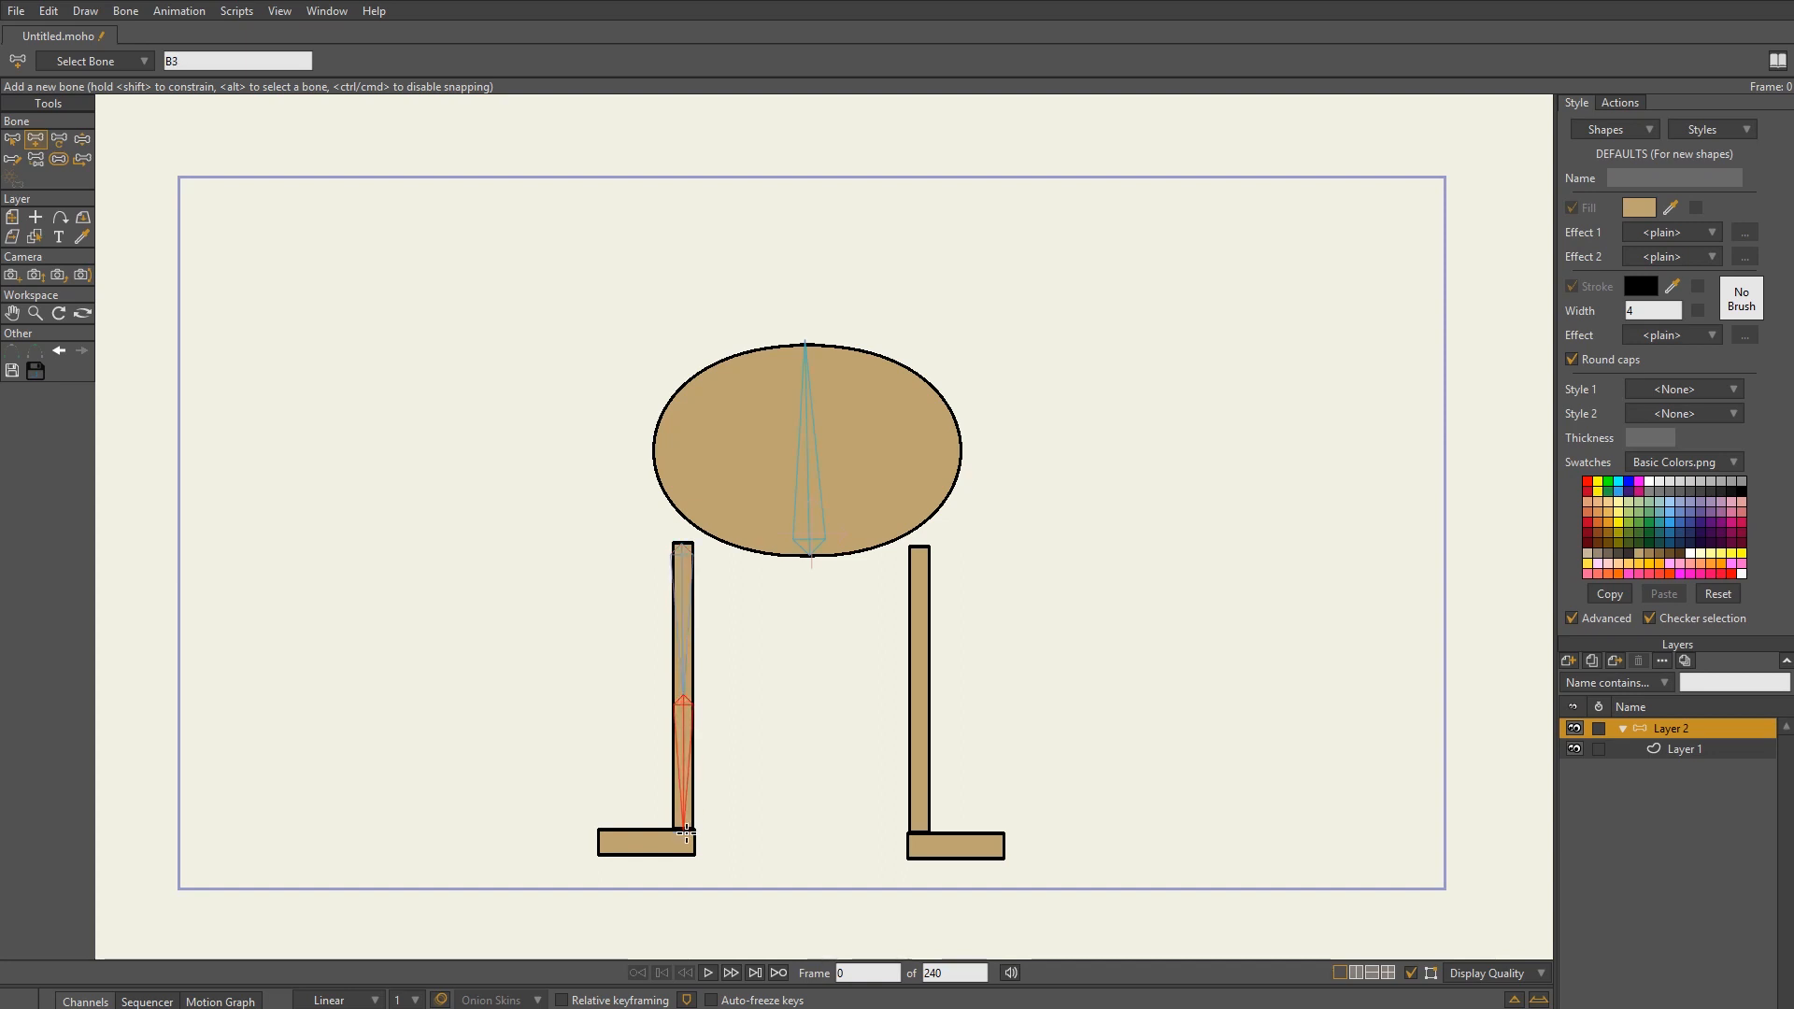
pyautogui.moveTo(686, 832); pyautogui.dragTo(589, 843)
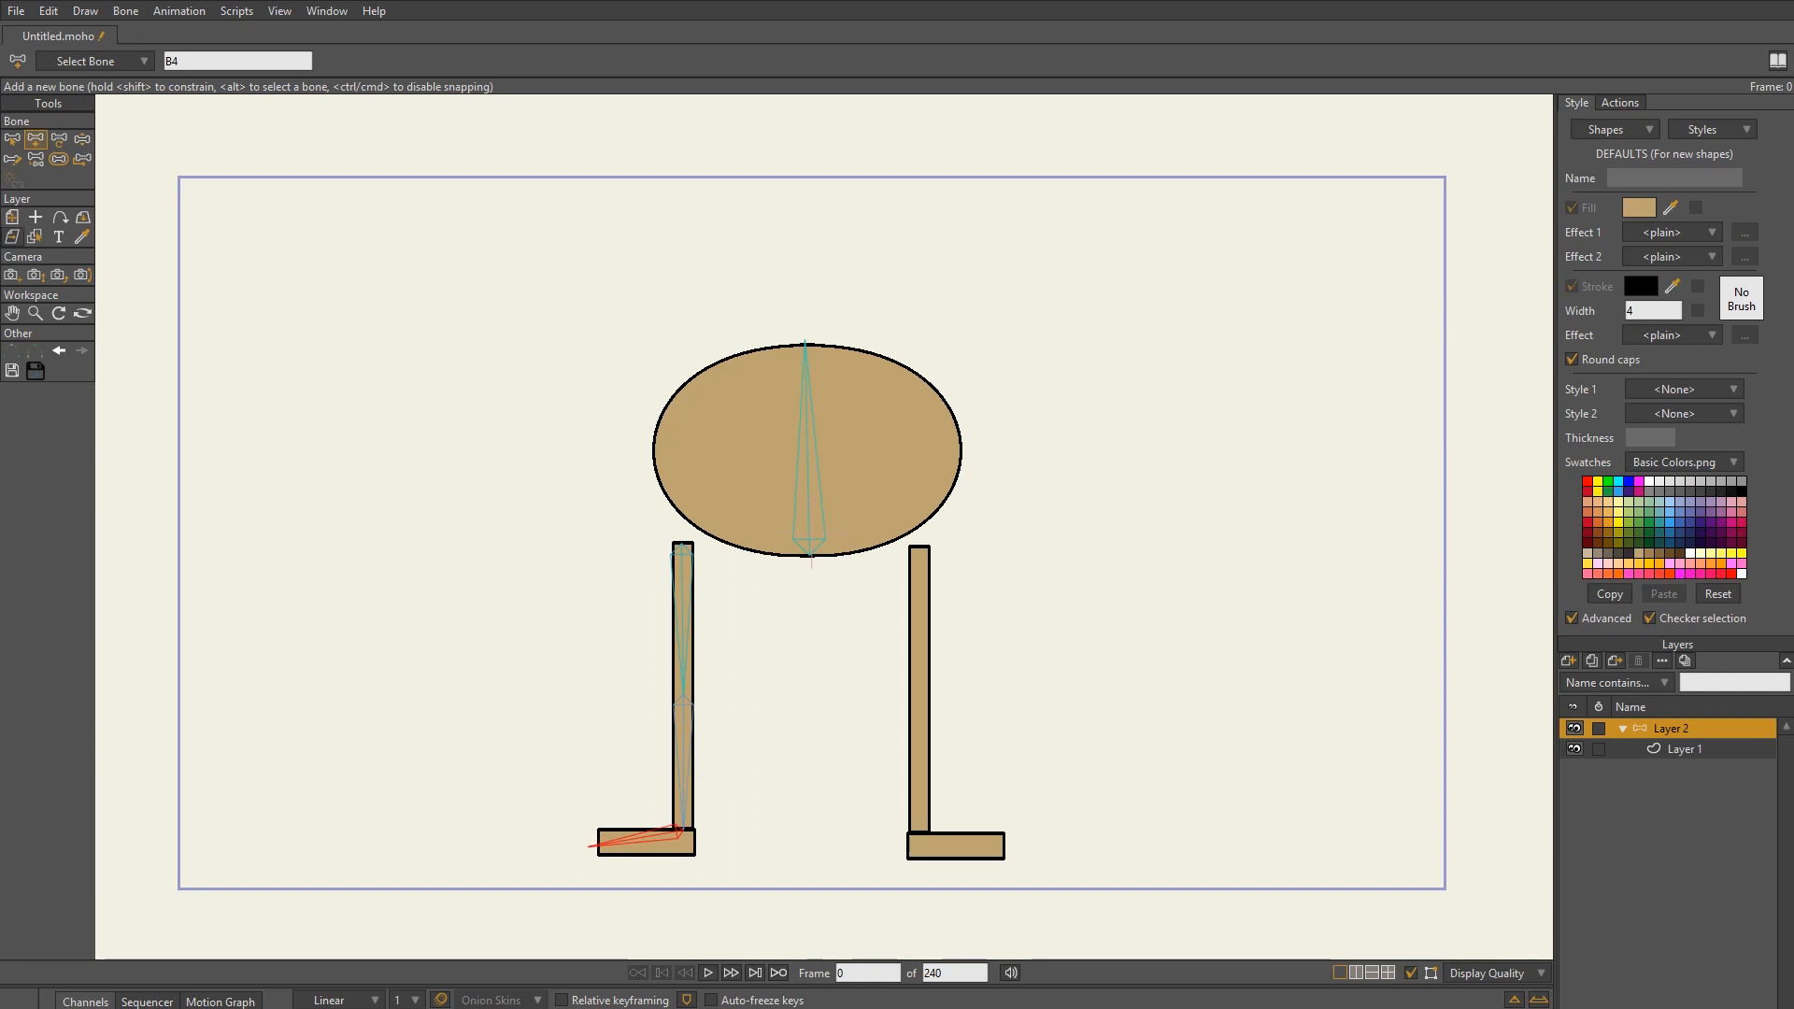
# - Add upper leg, lower leg and foot bones in the right leg, parented to the body bone
pyautogui.click(14, 140)
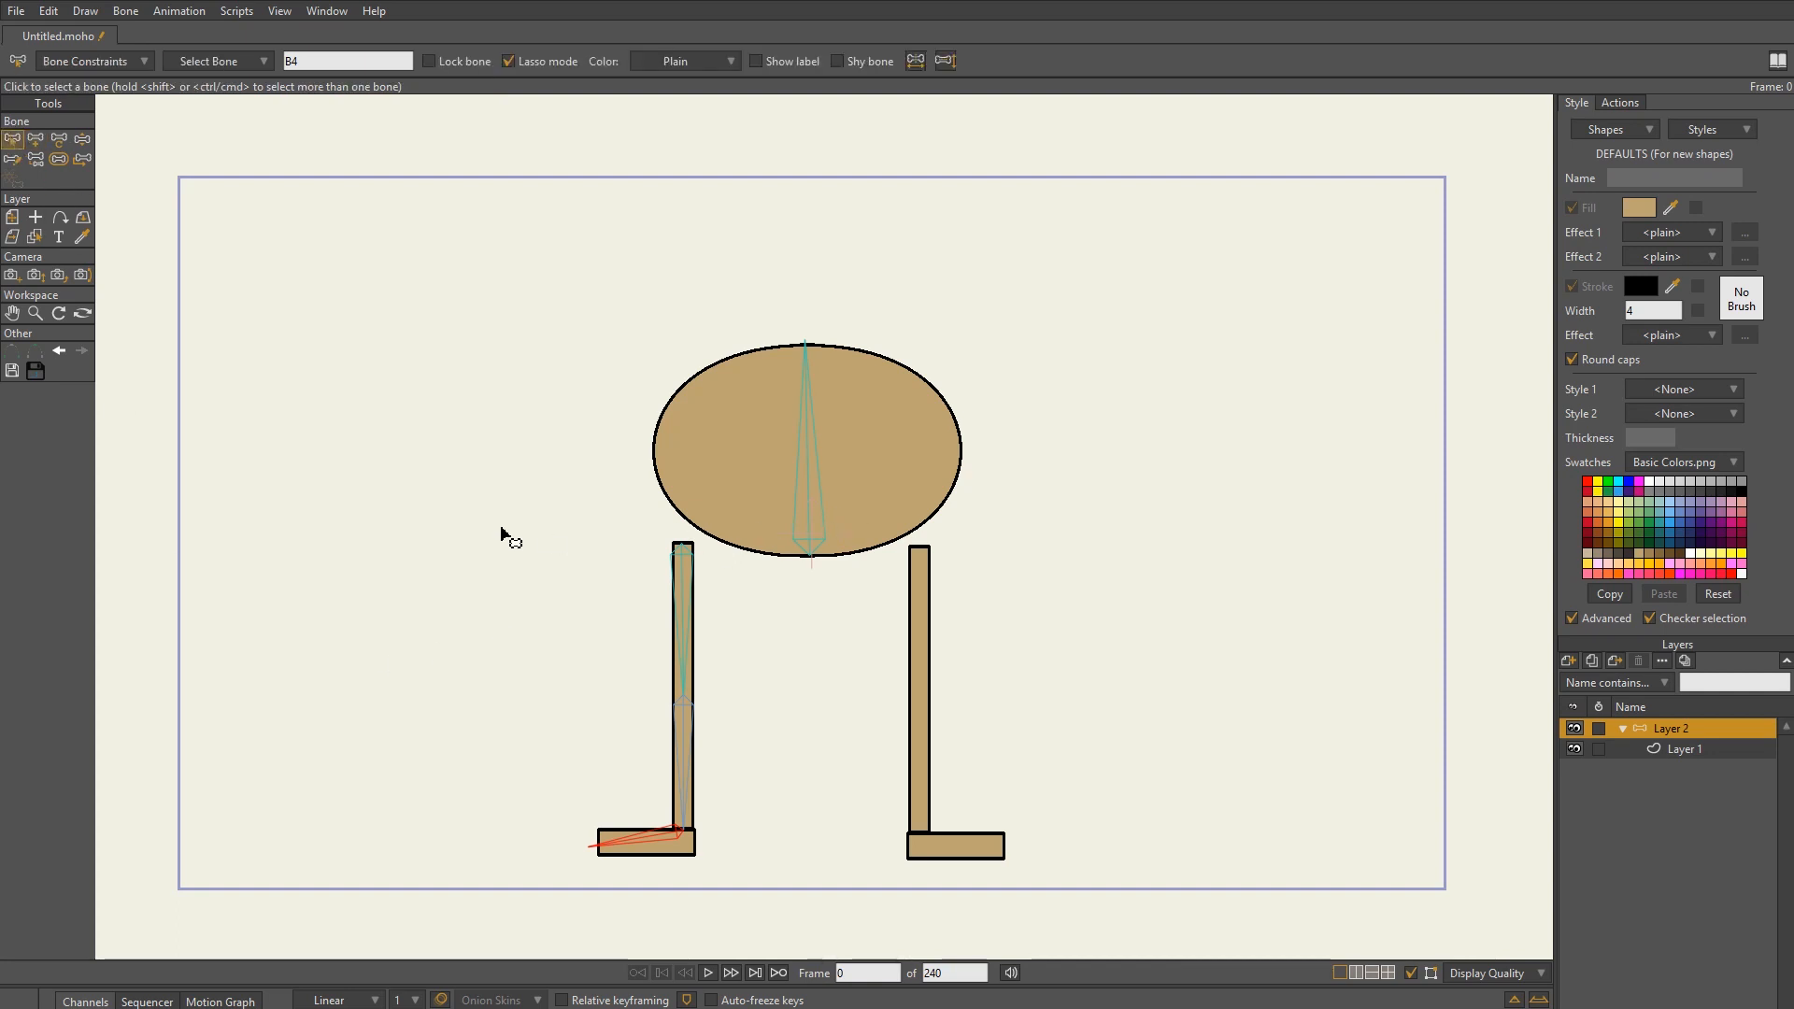
pyautogui.click(808, 518)
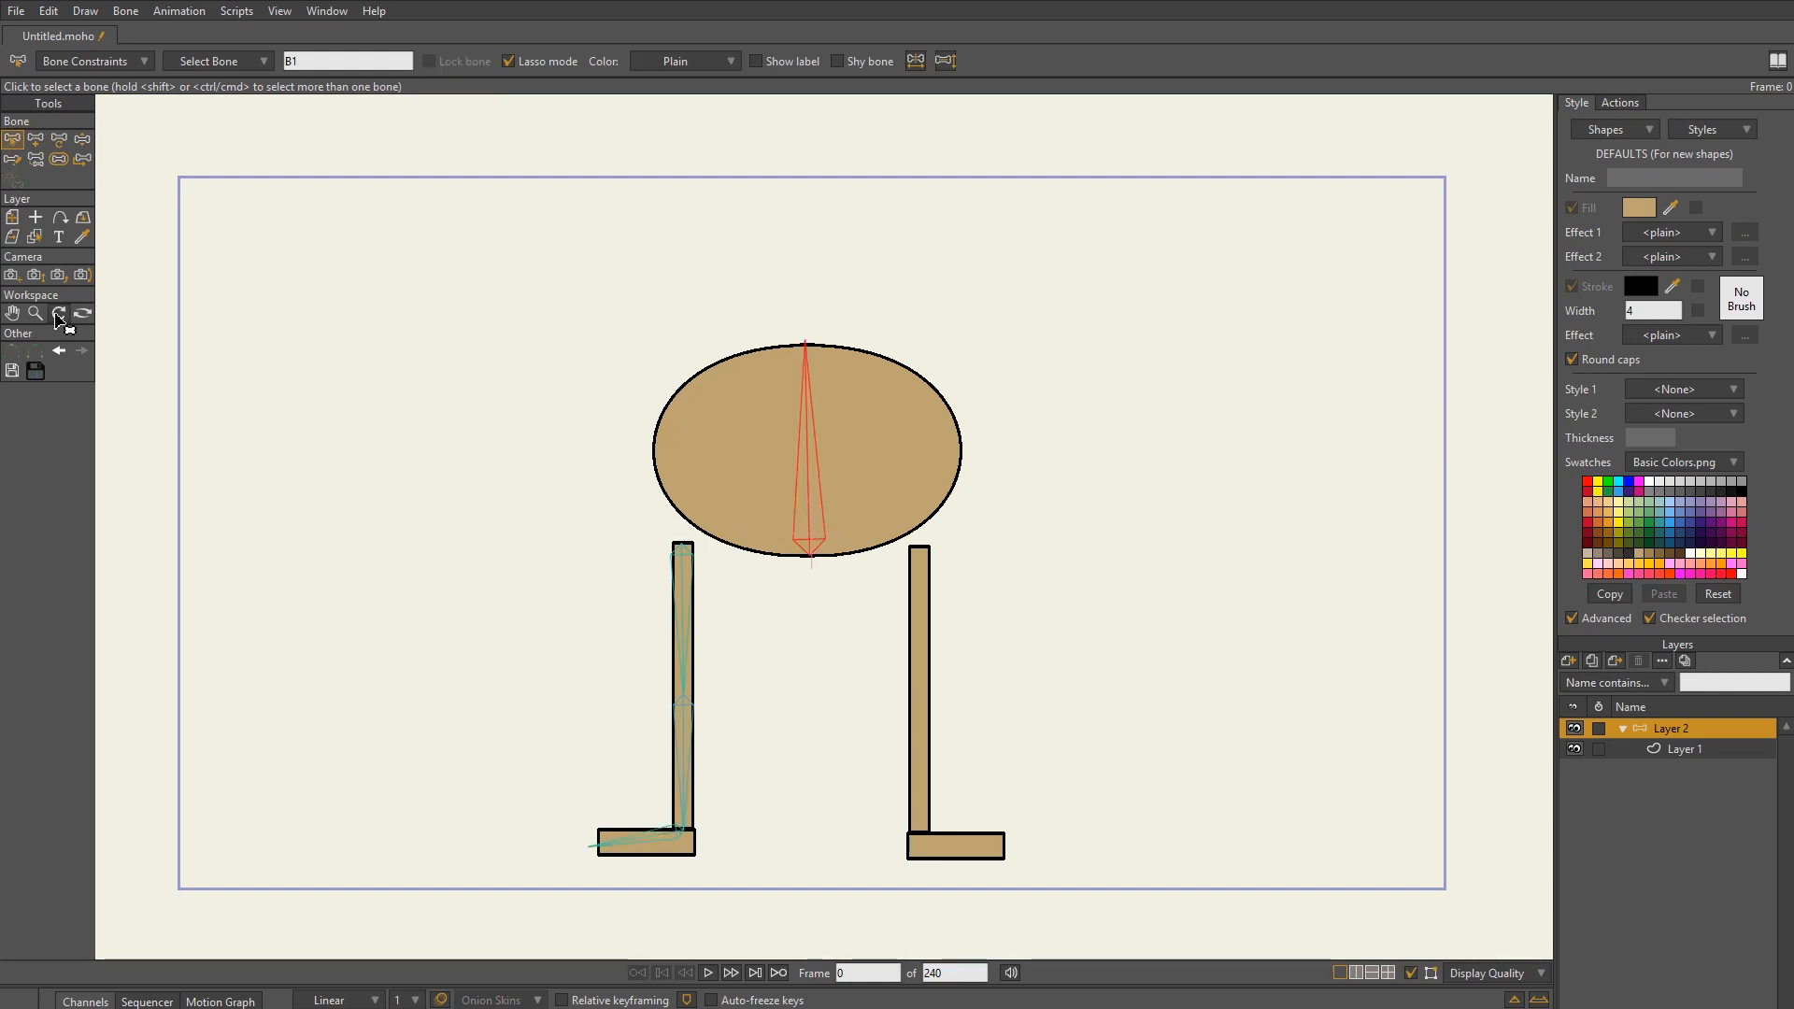
pyautogui.click(35, 141)
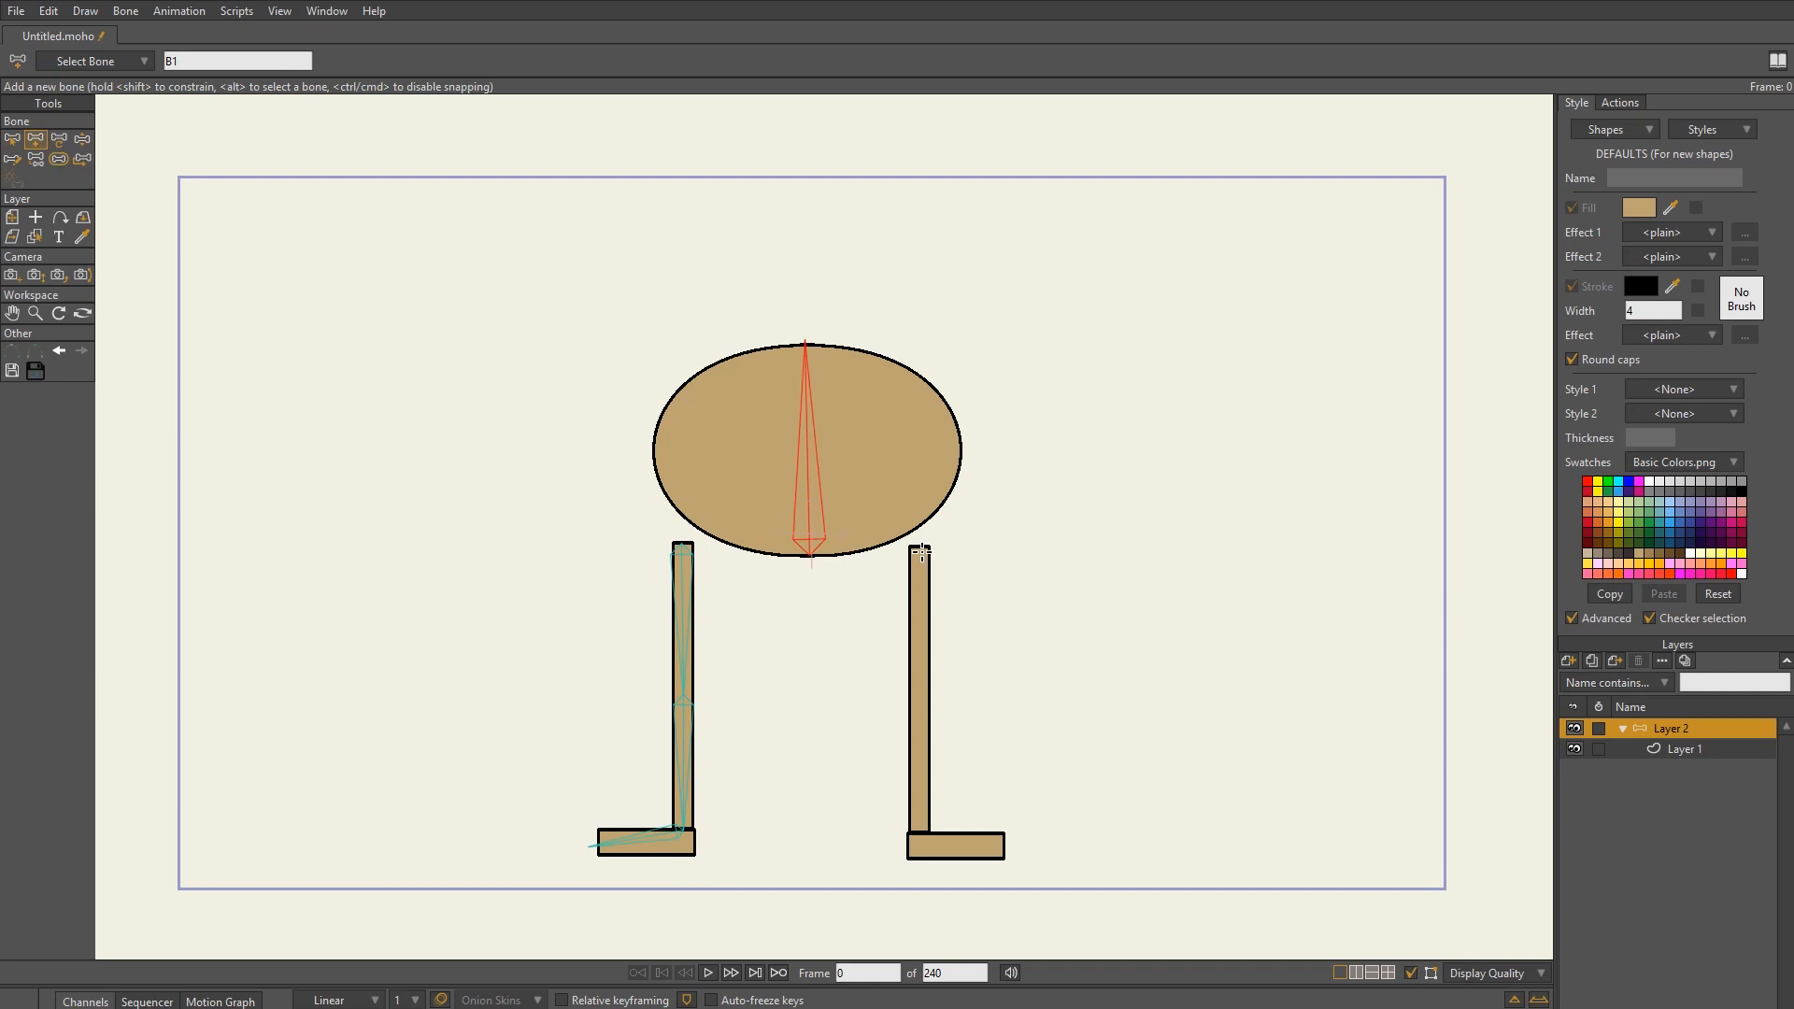
pyautogui.moveTo(922, 553); pyautogui.dragTo(1013, 856)
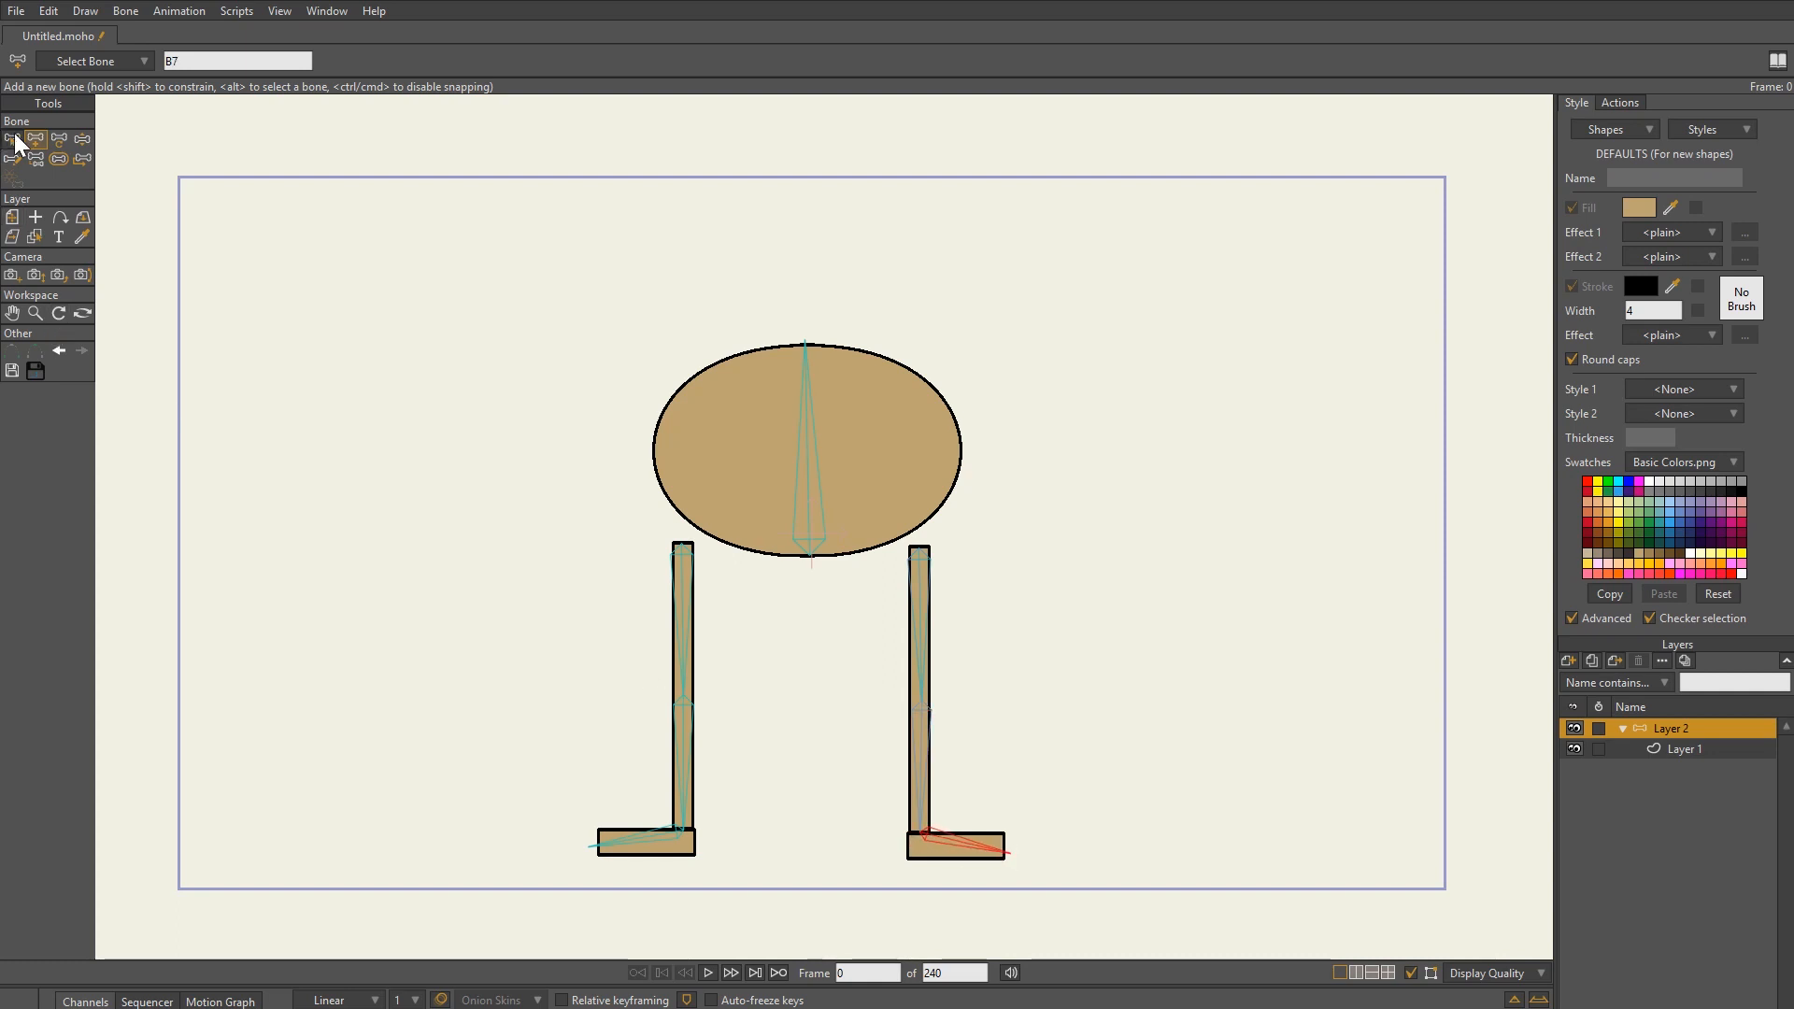
pyautogui.click(12, 138)
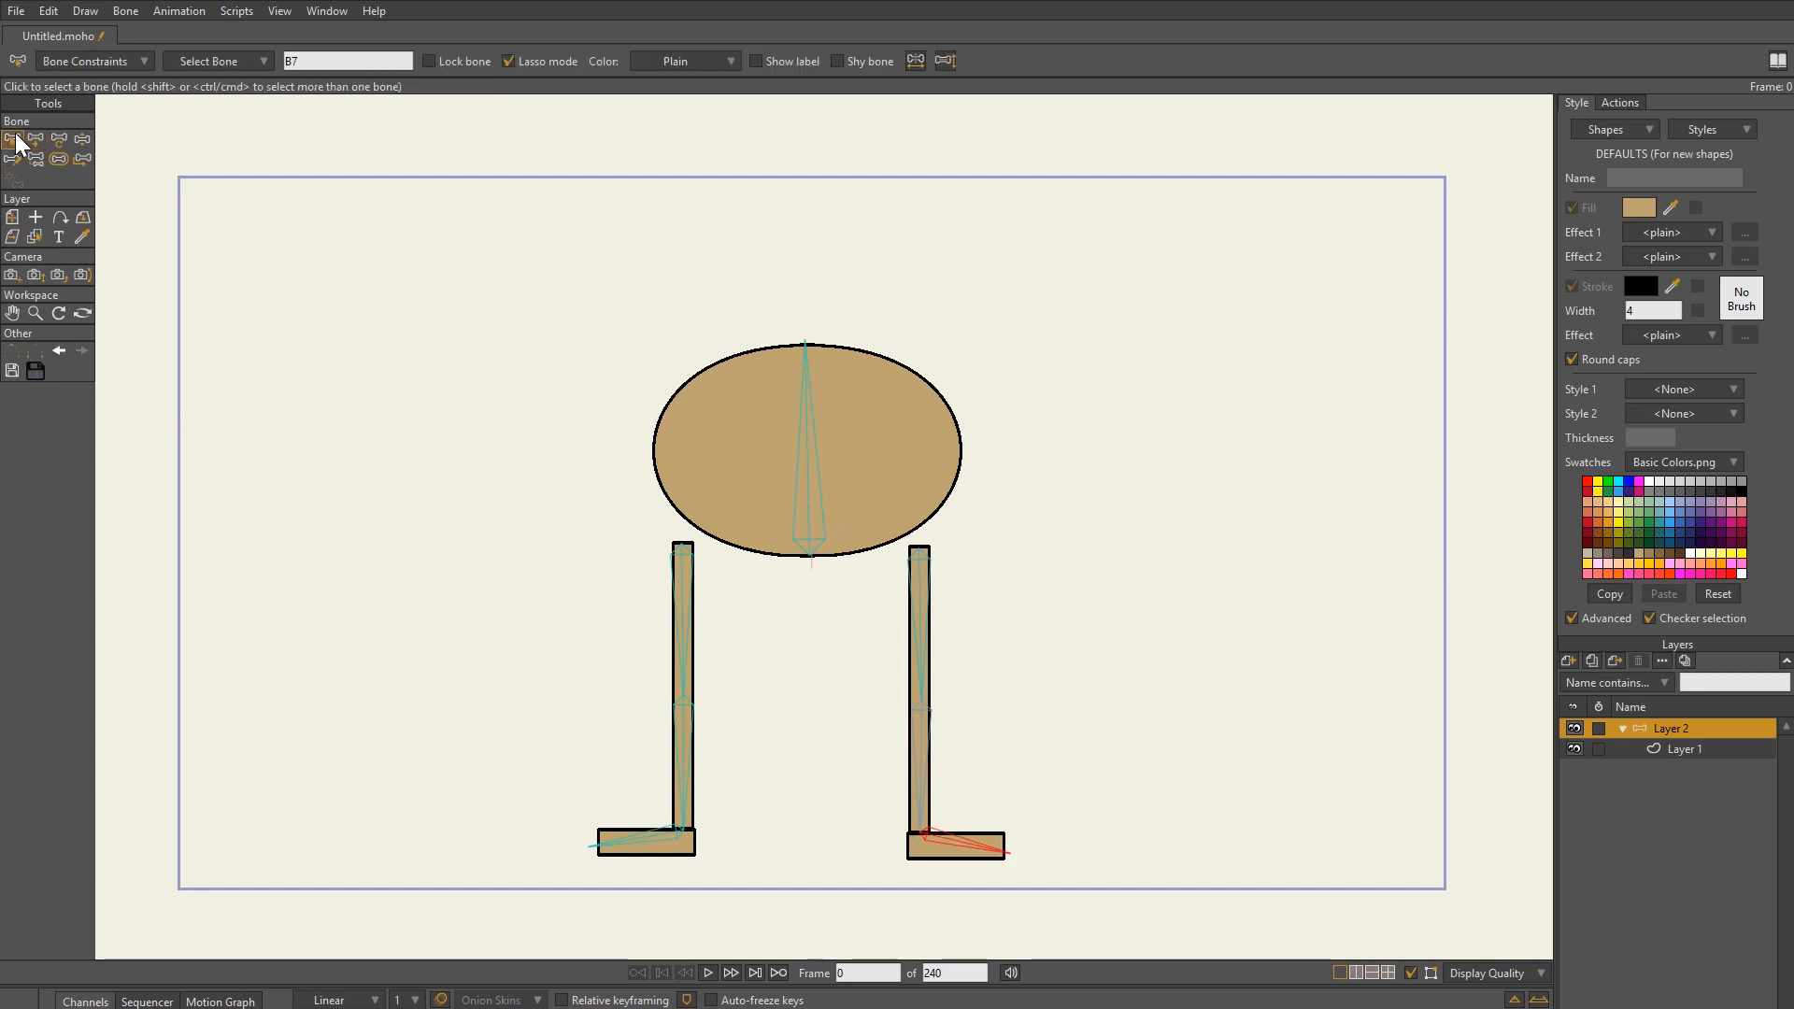
# - Shrink the bone strength of both legs and feet to fit their shapes closely, and widen the body bone's strength area
pyautogui.click(59, 158)
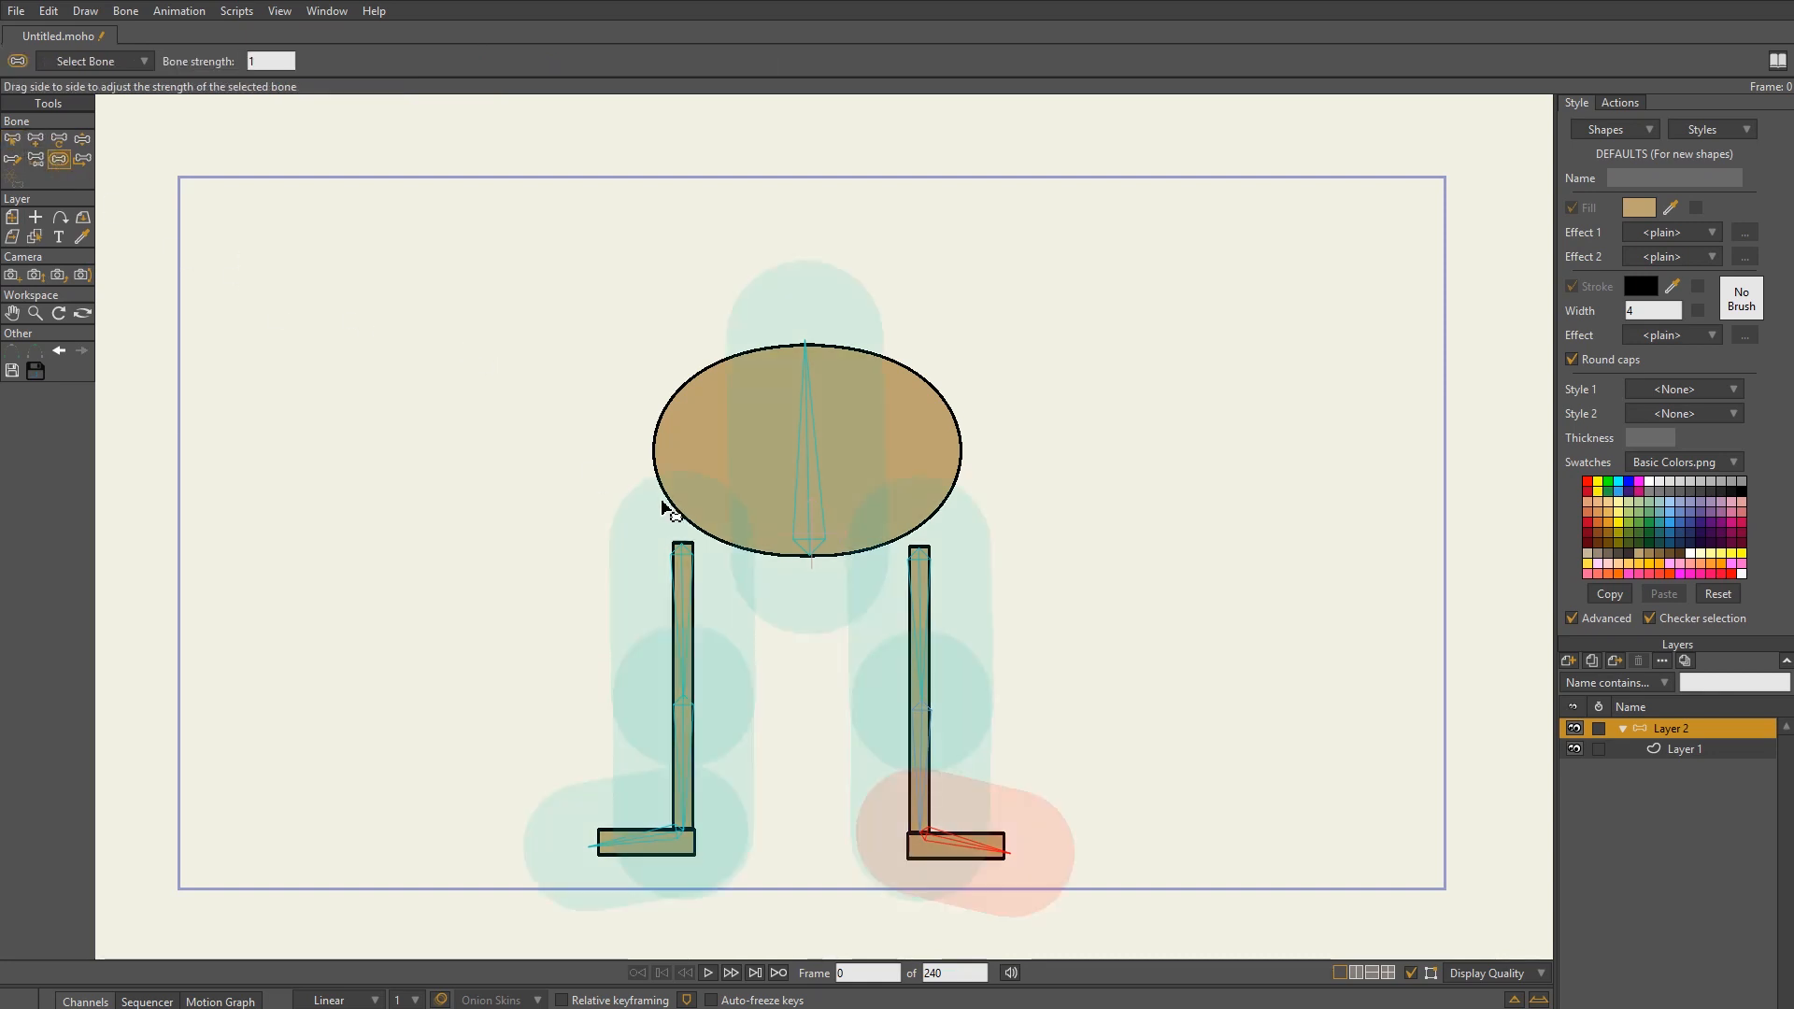
pyautogui.moveTo(689, 588); pyautogui.dragTo(591, 605)
pyautogui.moveTo(692, 752); pyautogui.dragTo(590, 754)
pyautogui.moveTo(621, 834); pyautogui.dragTo(613, 849)
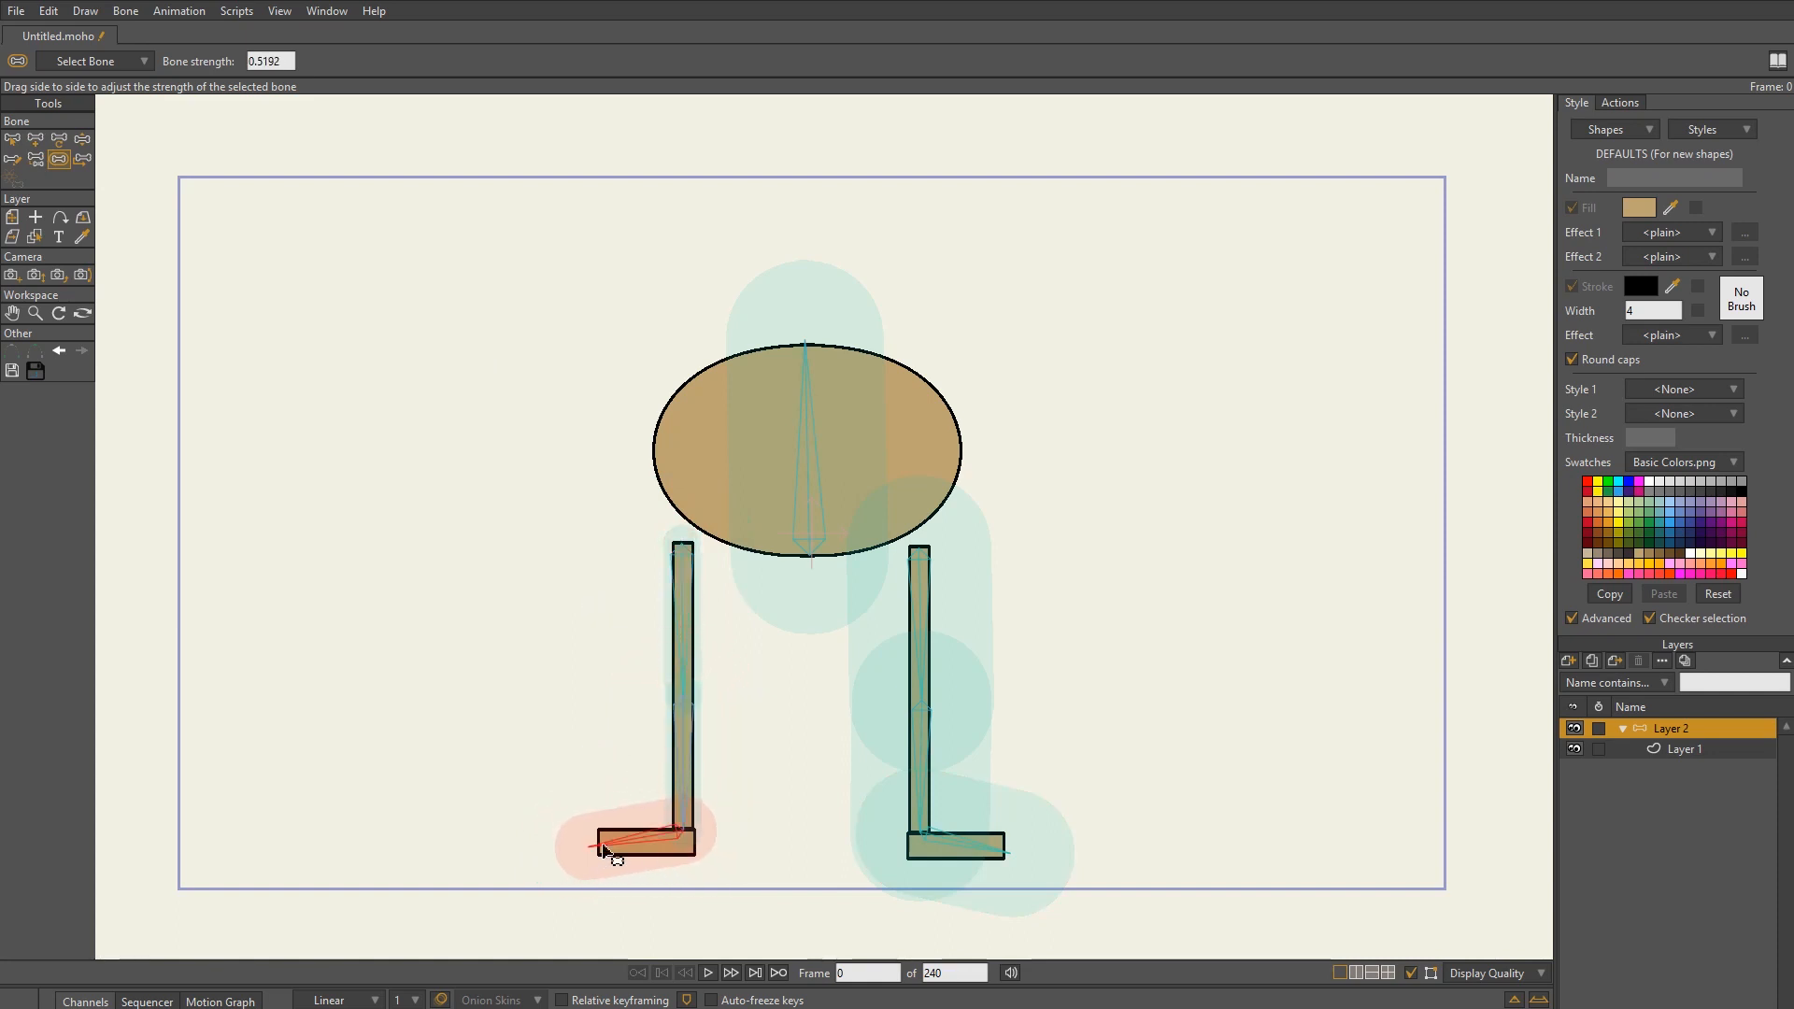
pyautogui.moveTo(983, 854); pyautogui.dragTo(892, 861)
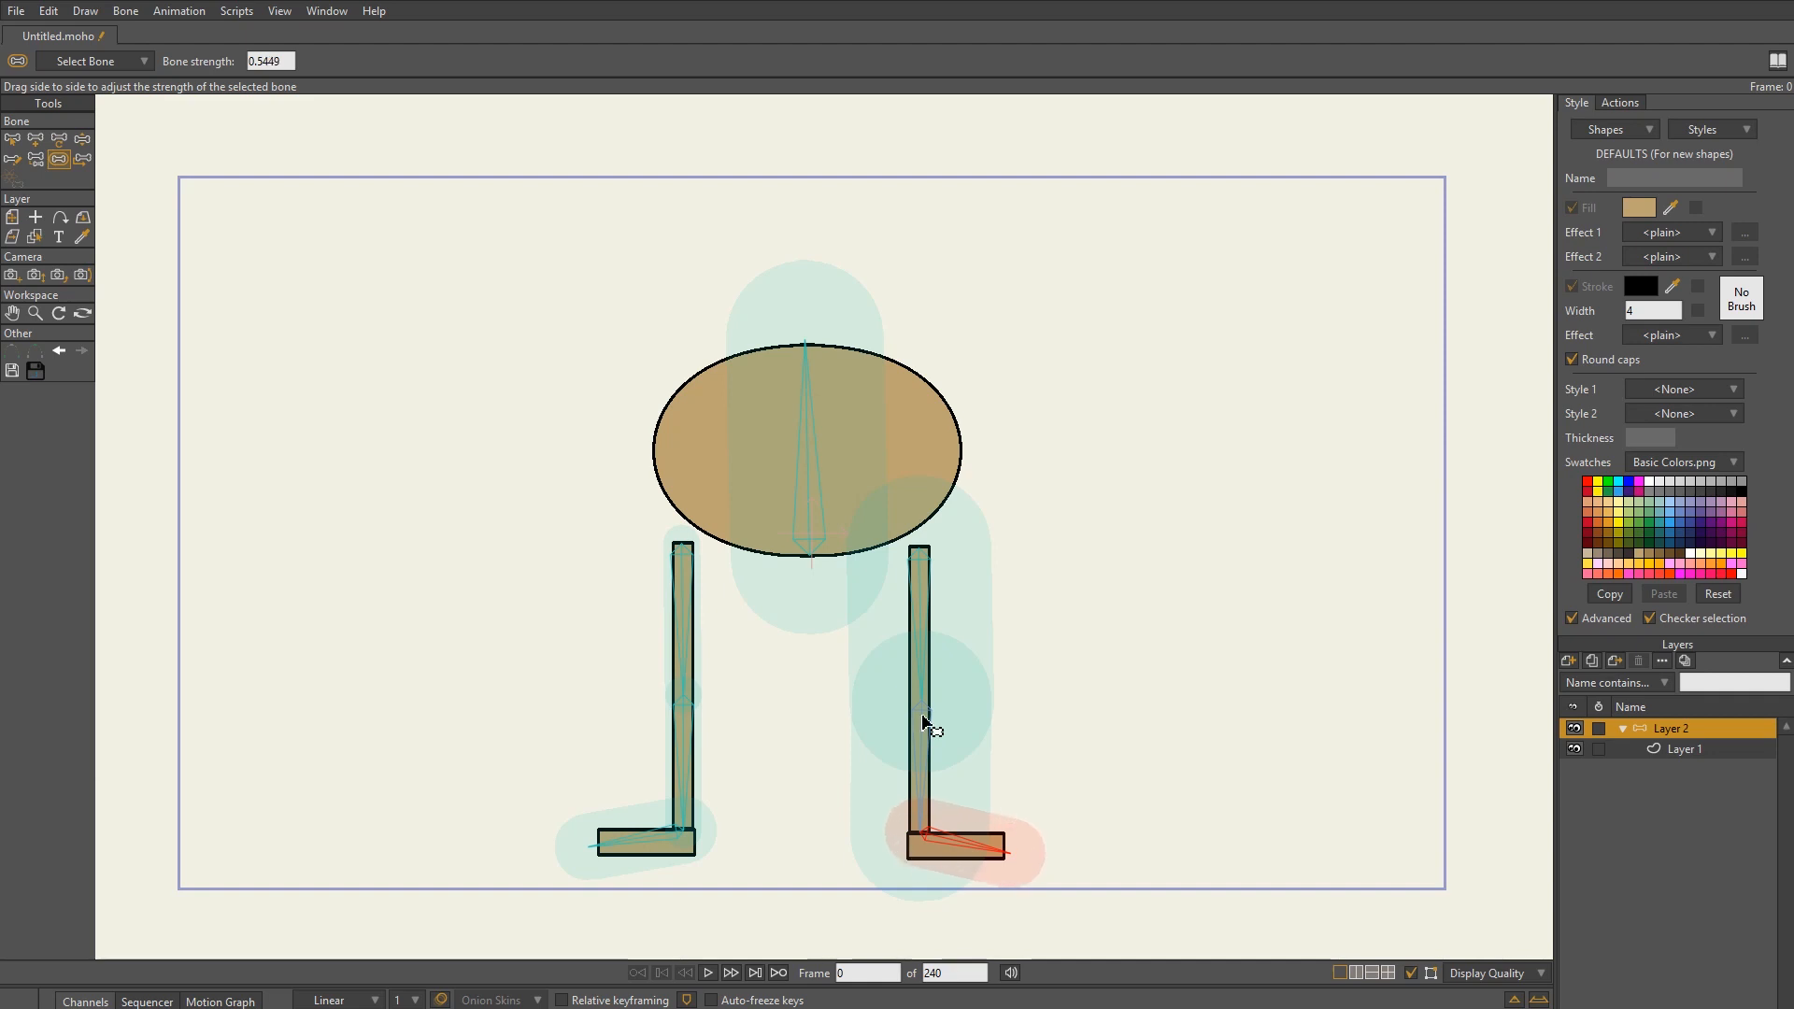
pyautogui.moveTo(924, 725); pyautogui.dragTo(820, 753)
pyautogui.moveTo(917, 603); pyautogui.dragTo(819, 605)
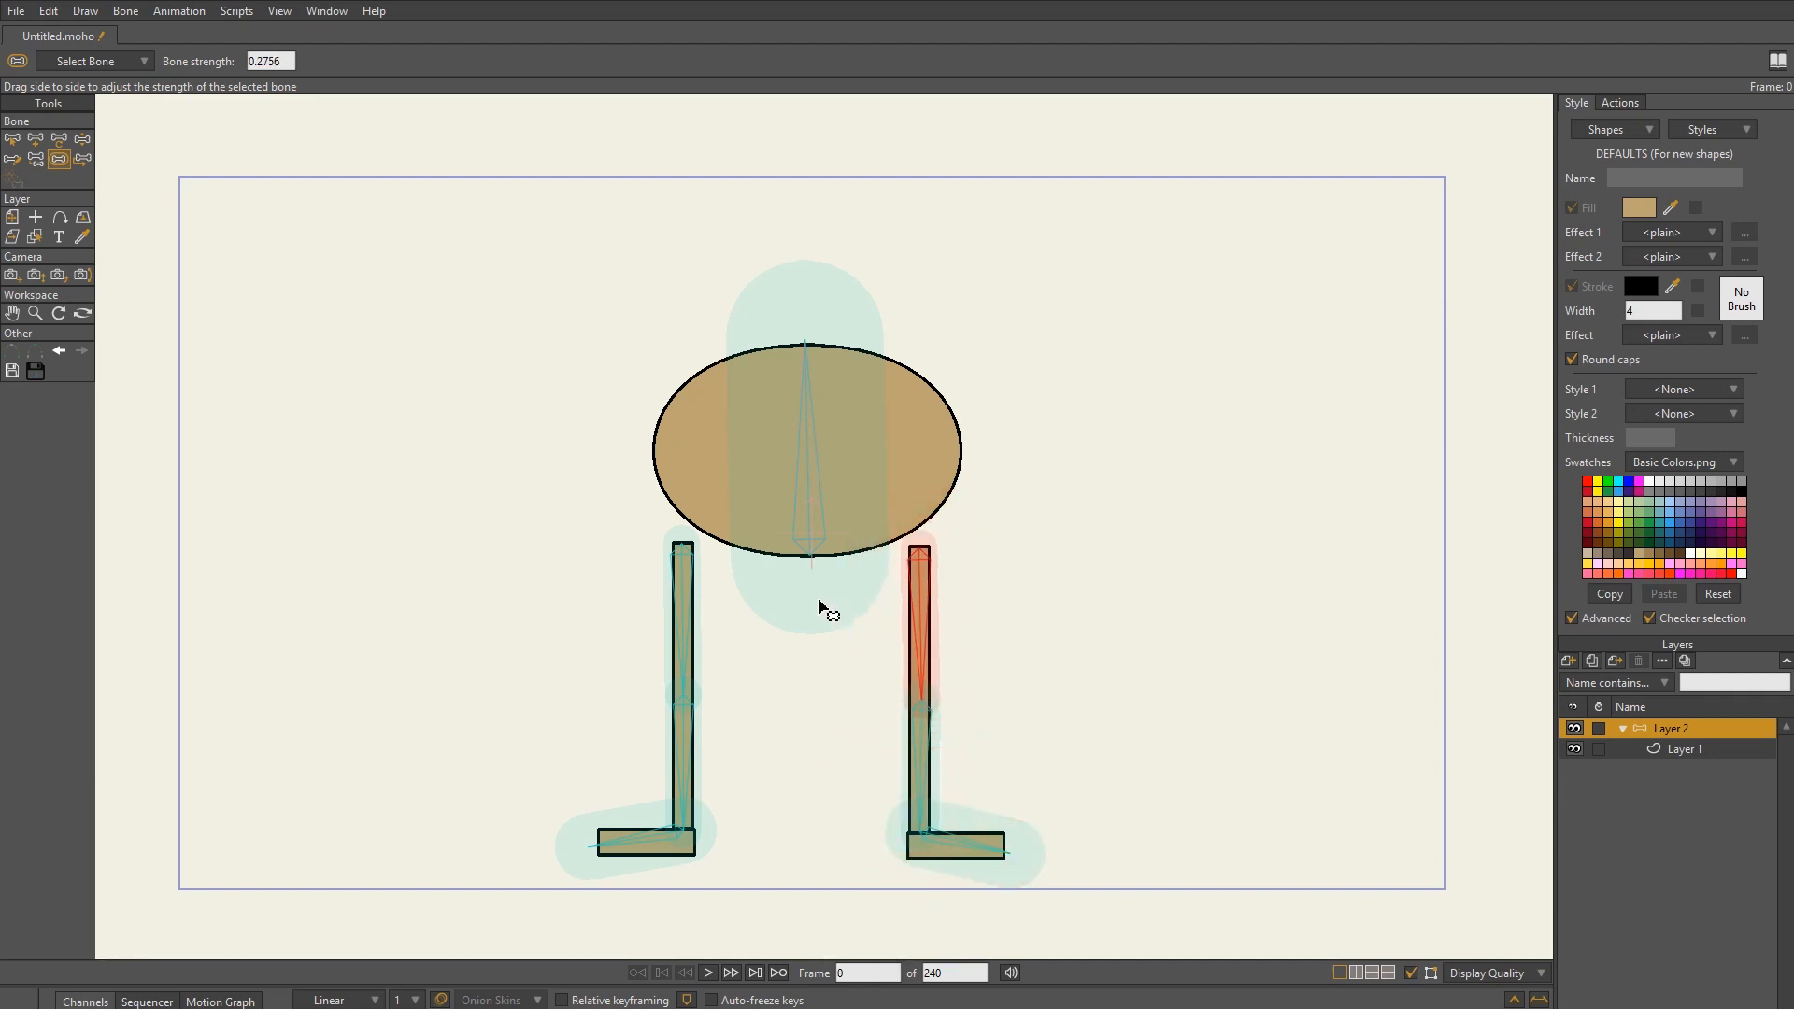
pyautogui.moveTo(785, 455); pyautogui.dragTo(822, 488)
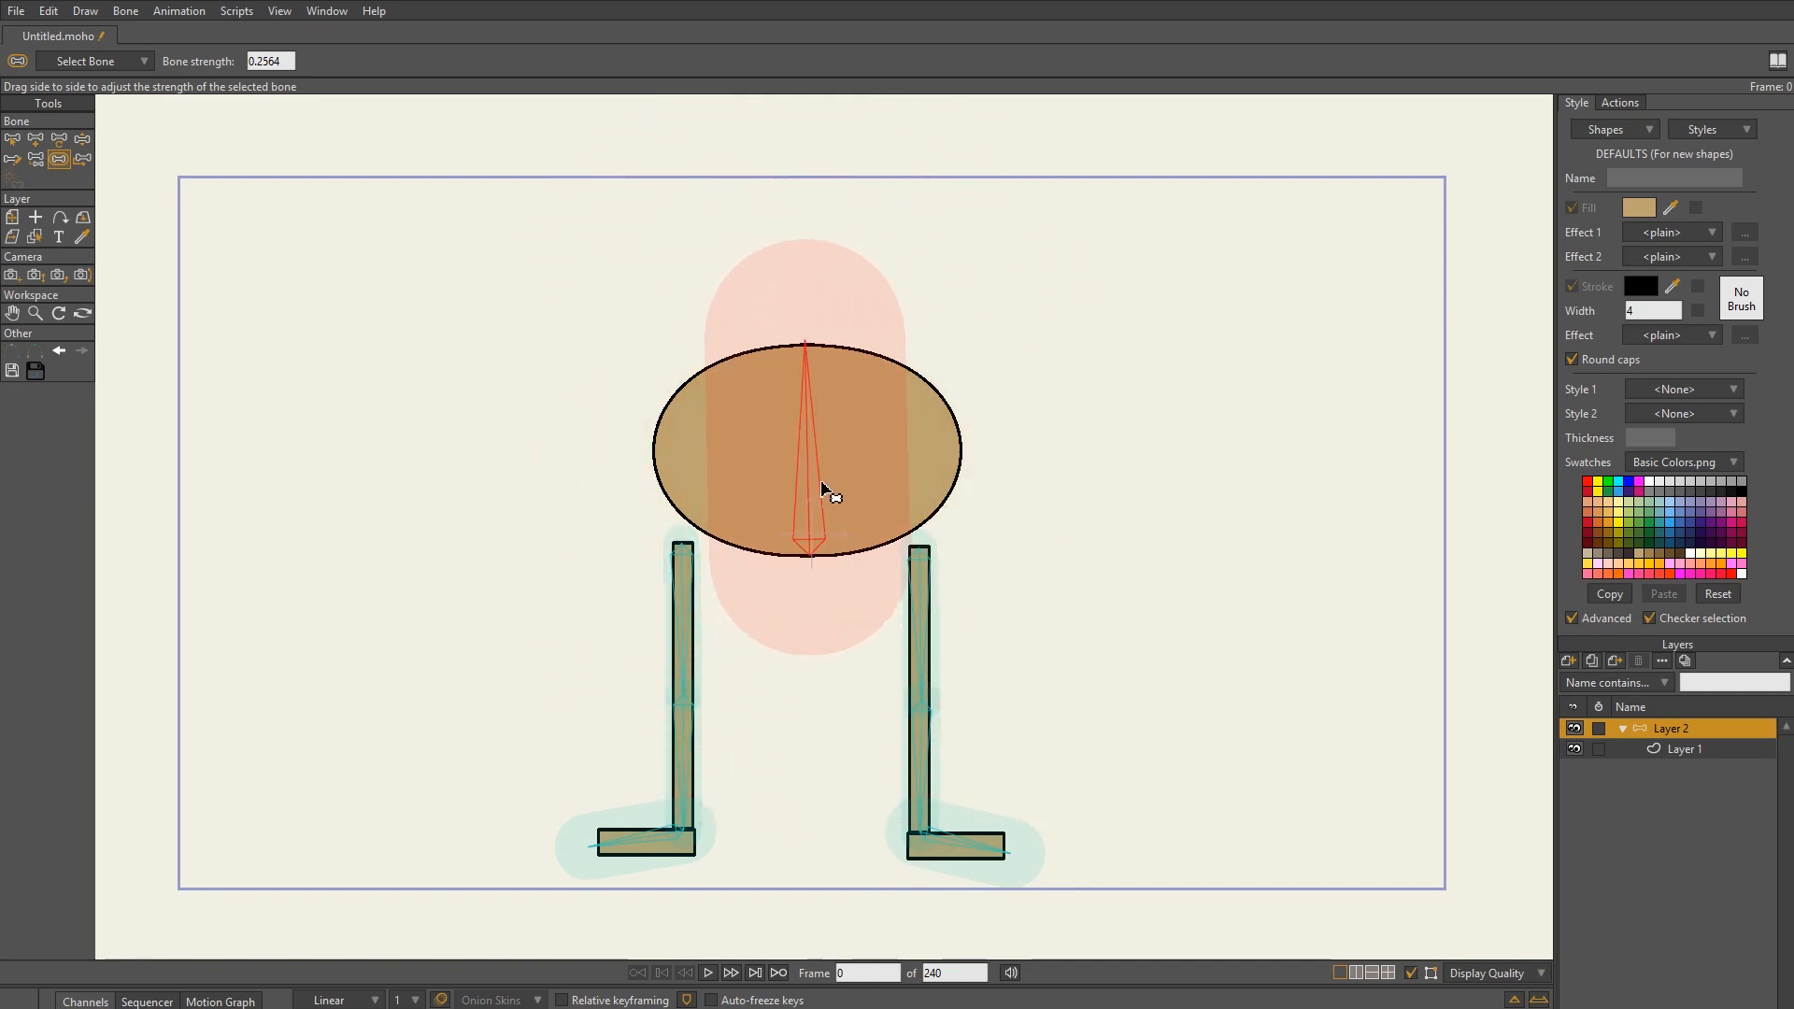
# - Test the rig by manipulating the body bone and the right leg bones
pyautogui.click(82, 138)
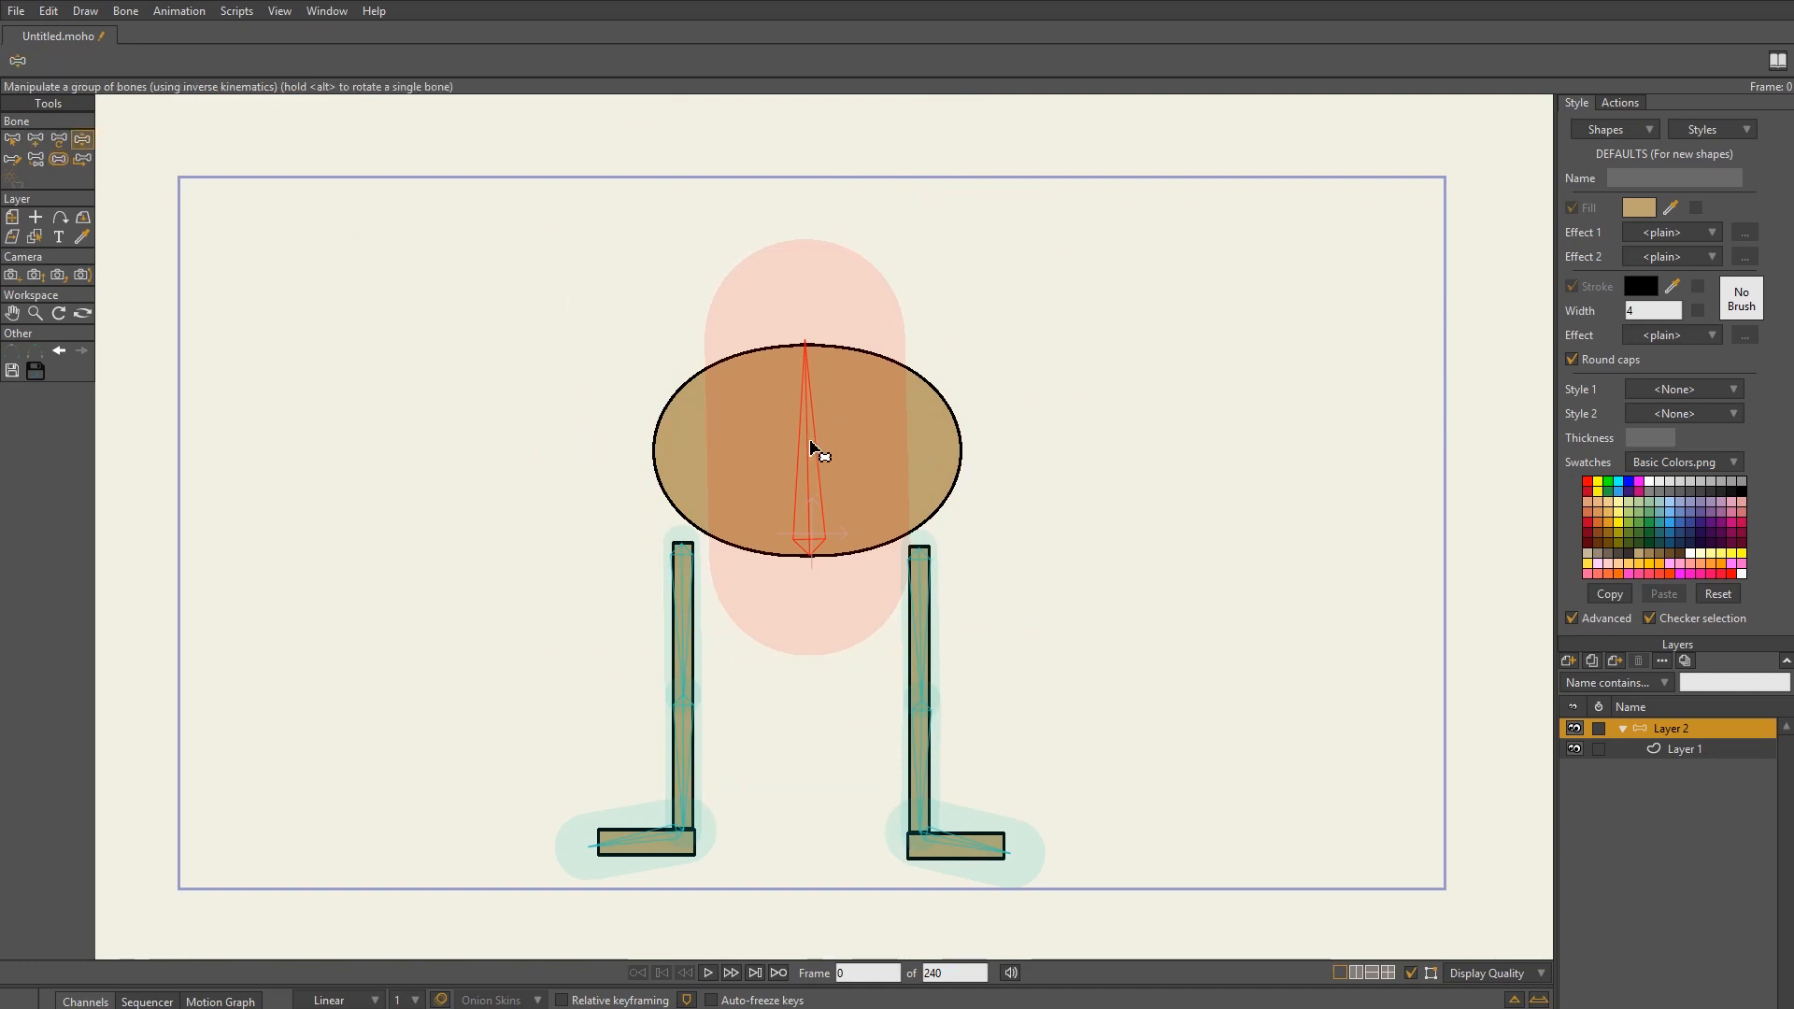
pyautogui.moveTo(813, 444)
pyautogui.mouseDown()
pyautogui.moveTo(813, 509)
pyautogui.moveTo(934, 425)
pyautogui.moveTo(845, 432)
pyautogui.mouseUp()
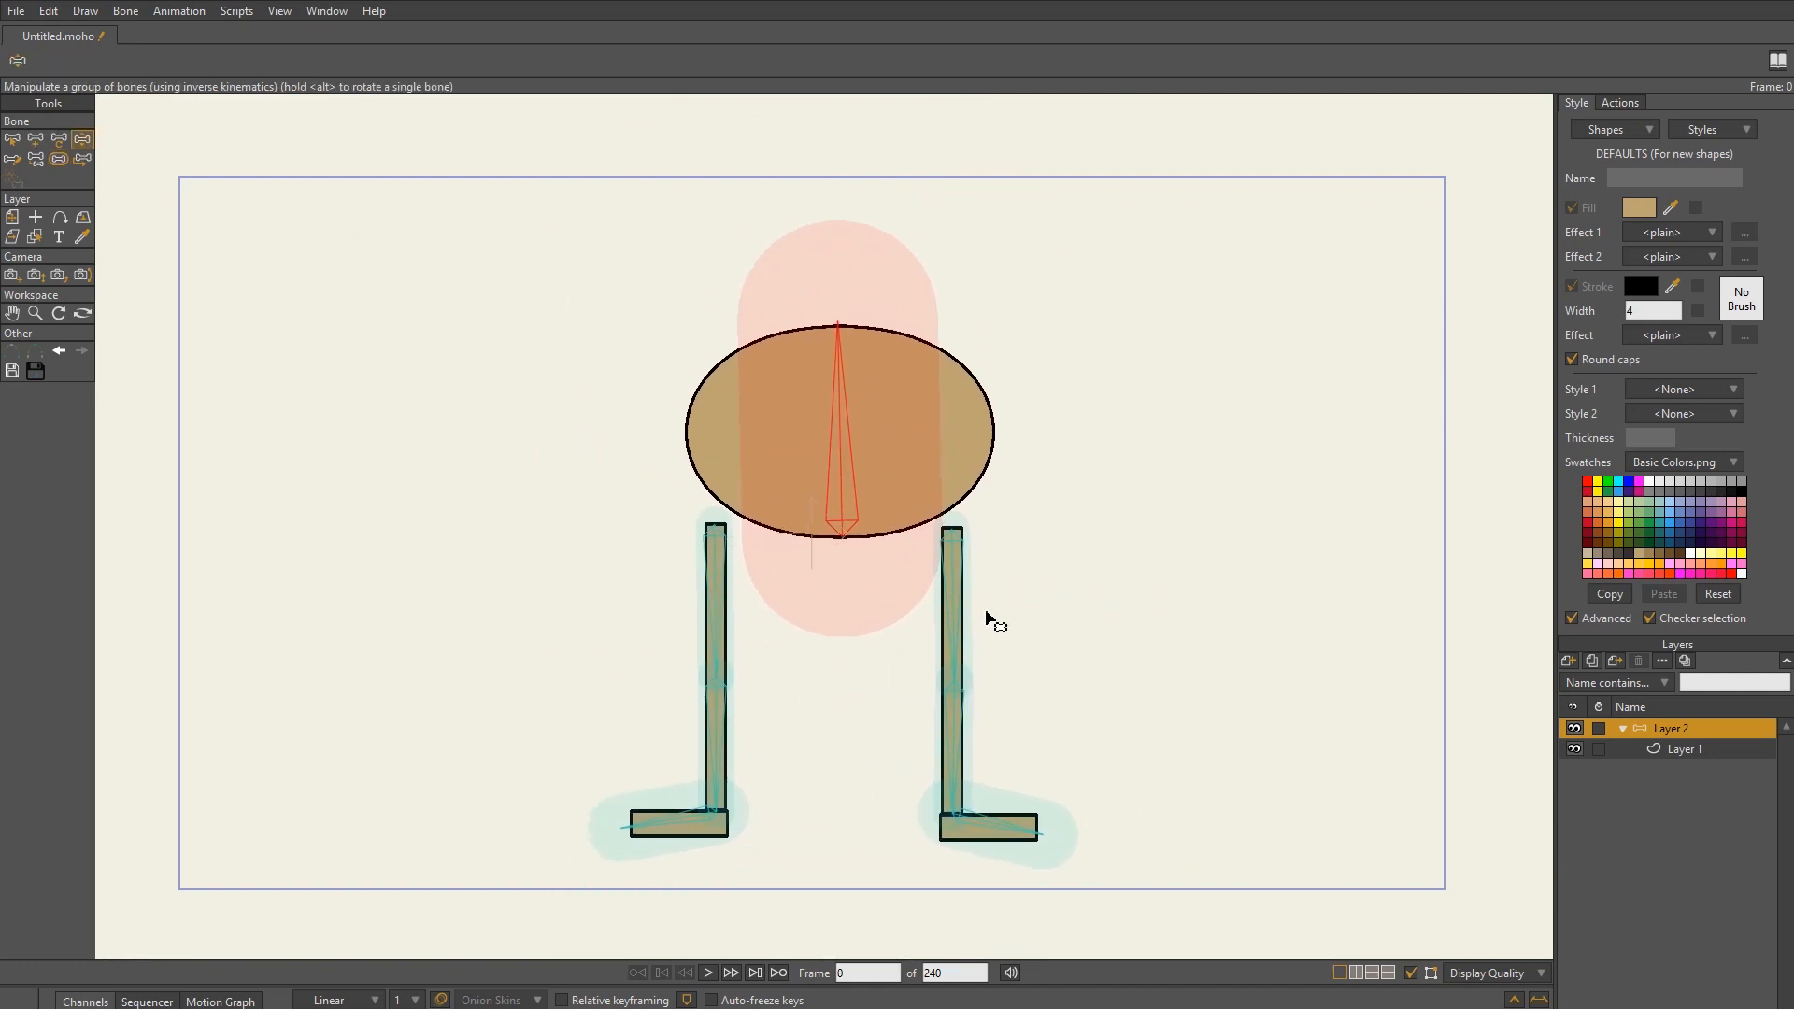
pyautogui.moveTo(967, 629); pyautogui.dragTo(1047, 697)
pyautogui.moveTo(1163, 613); pyautogui.dragTo(985, 783)
pyautogui.click(18, 135)
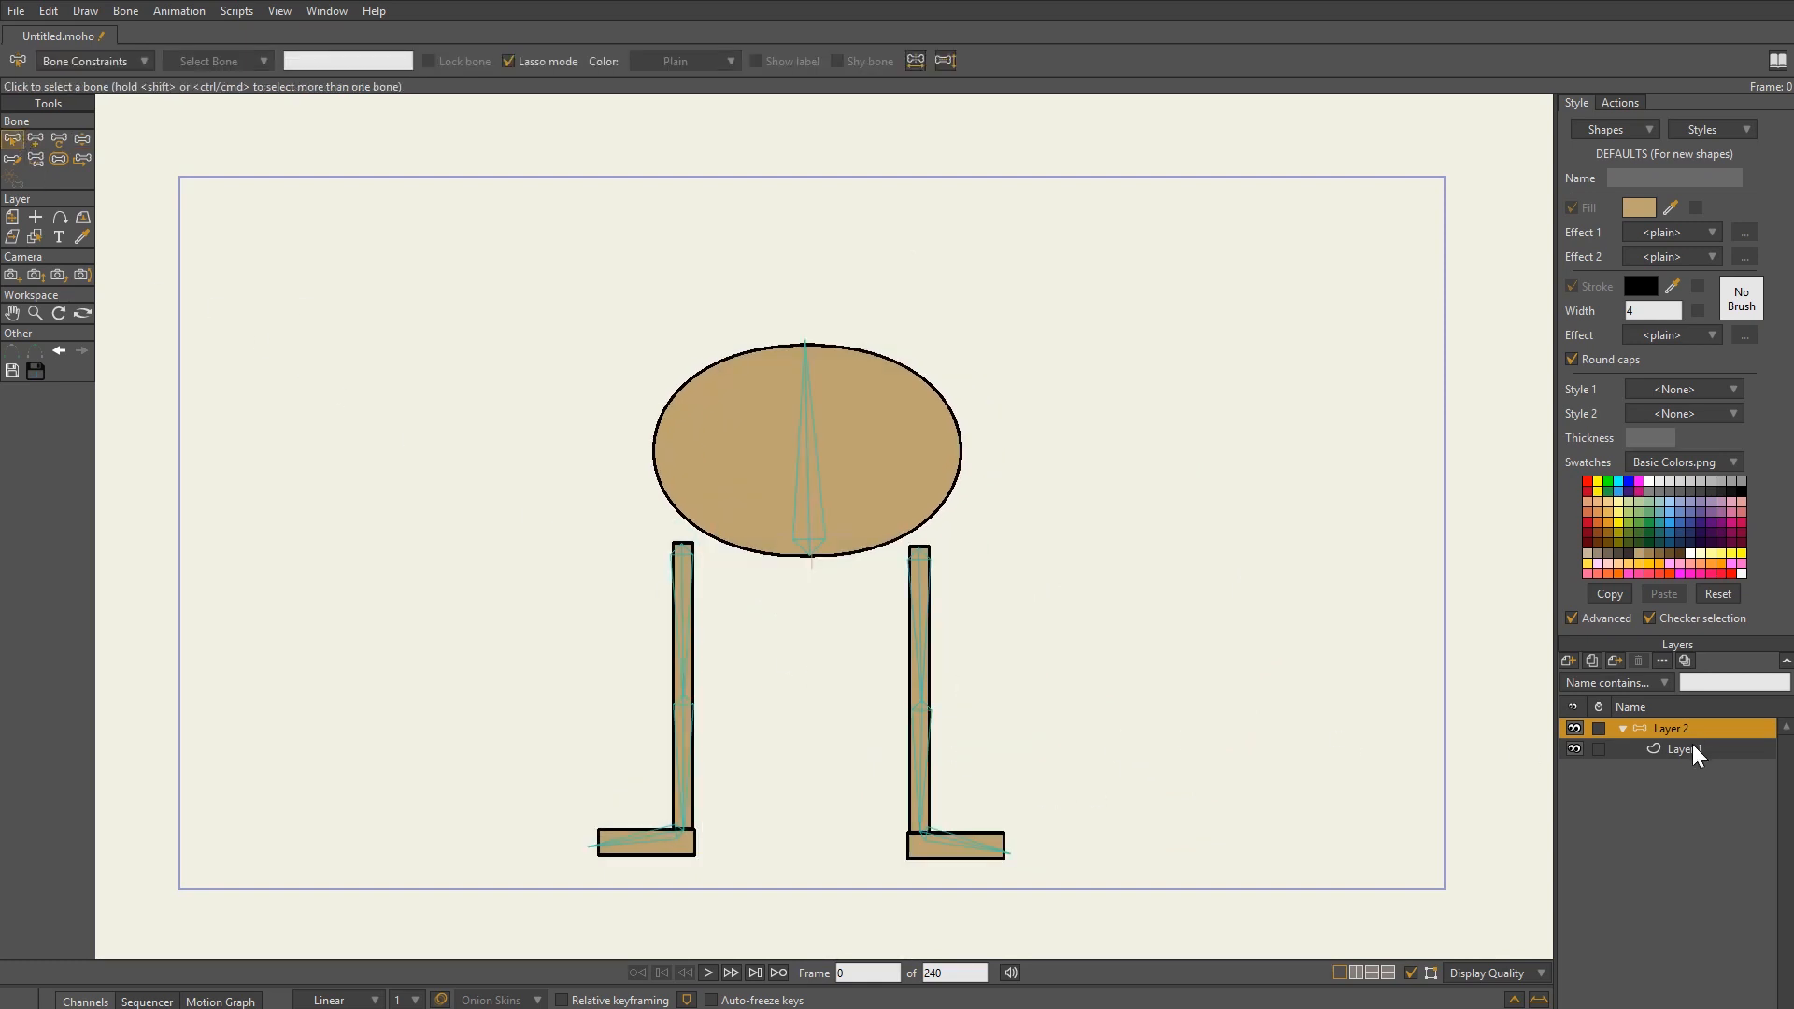
# - Add points on both edges of each leg shape at knee height on Layer 1
pyautogui.click(1658, 747)
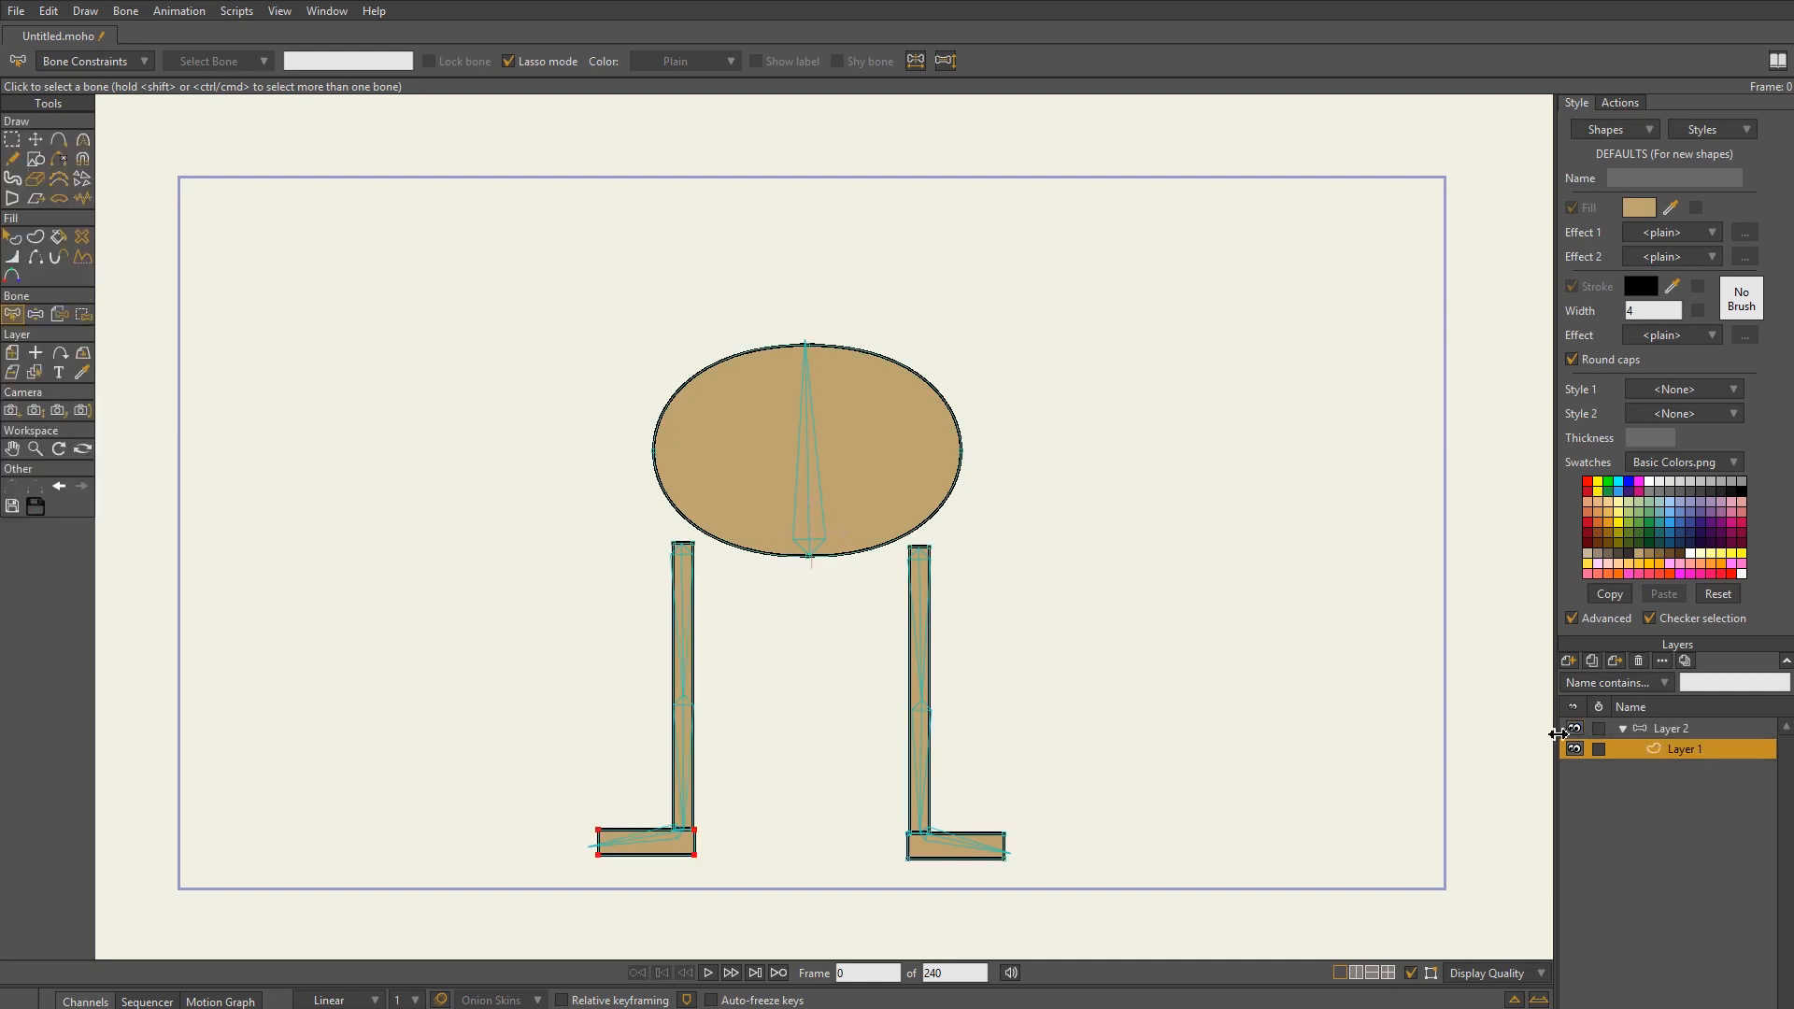
pyautogui.scroll(3, 922, 673)
pyautogui.moveTo(605, 725); pyautogui.dragTo(965, 529)
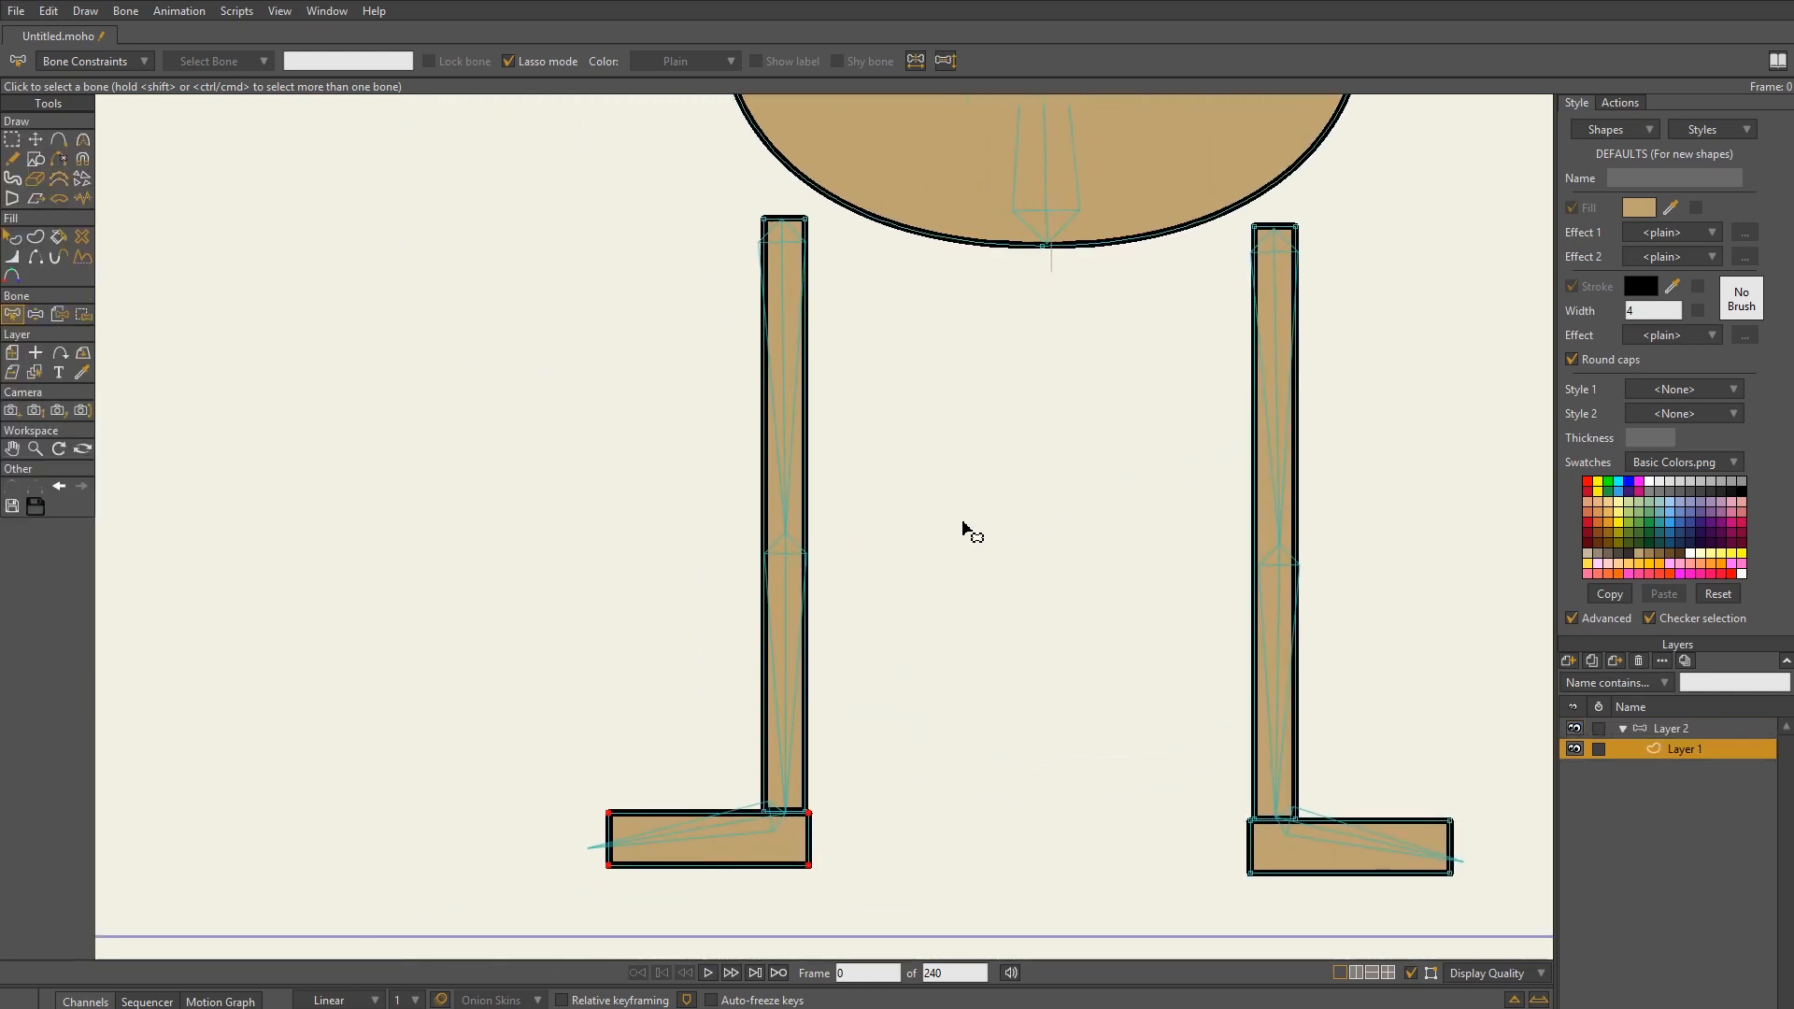
pyautogui.press('f')
pyautogui.click(59, 139)
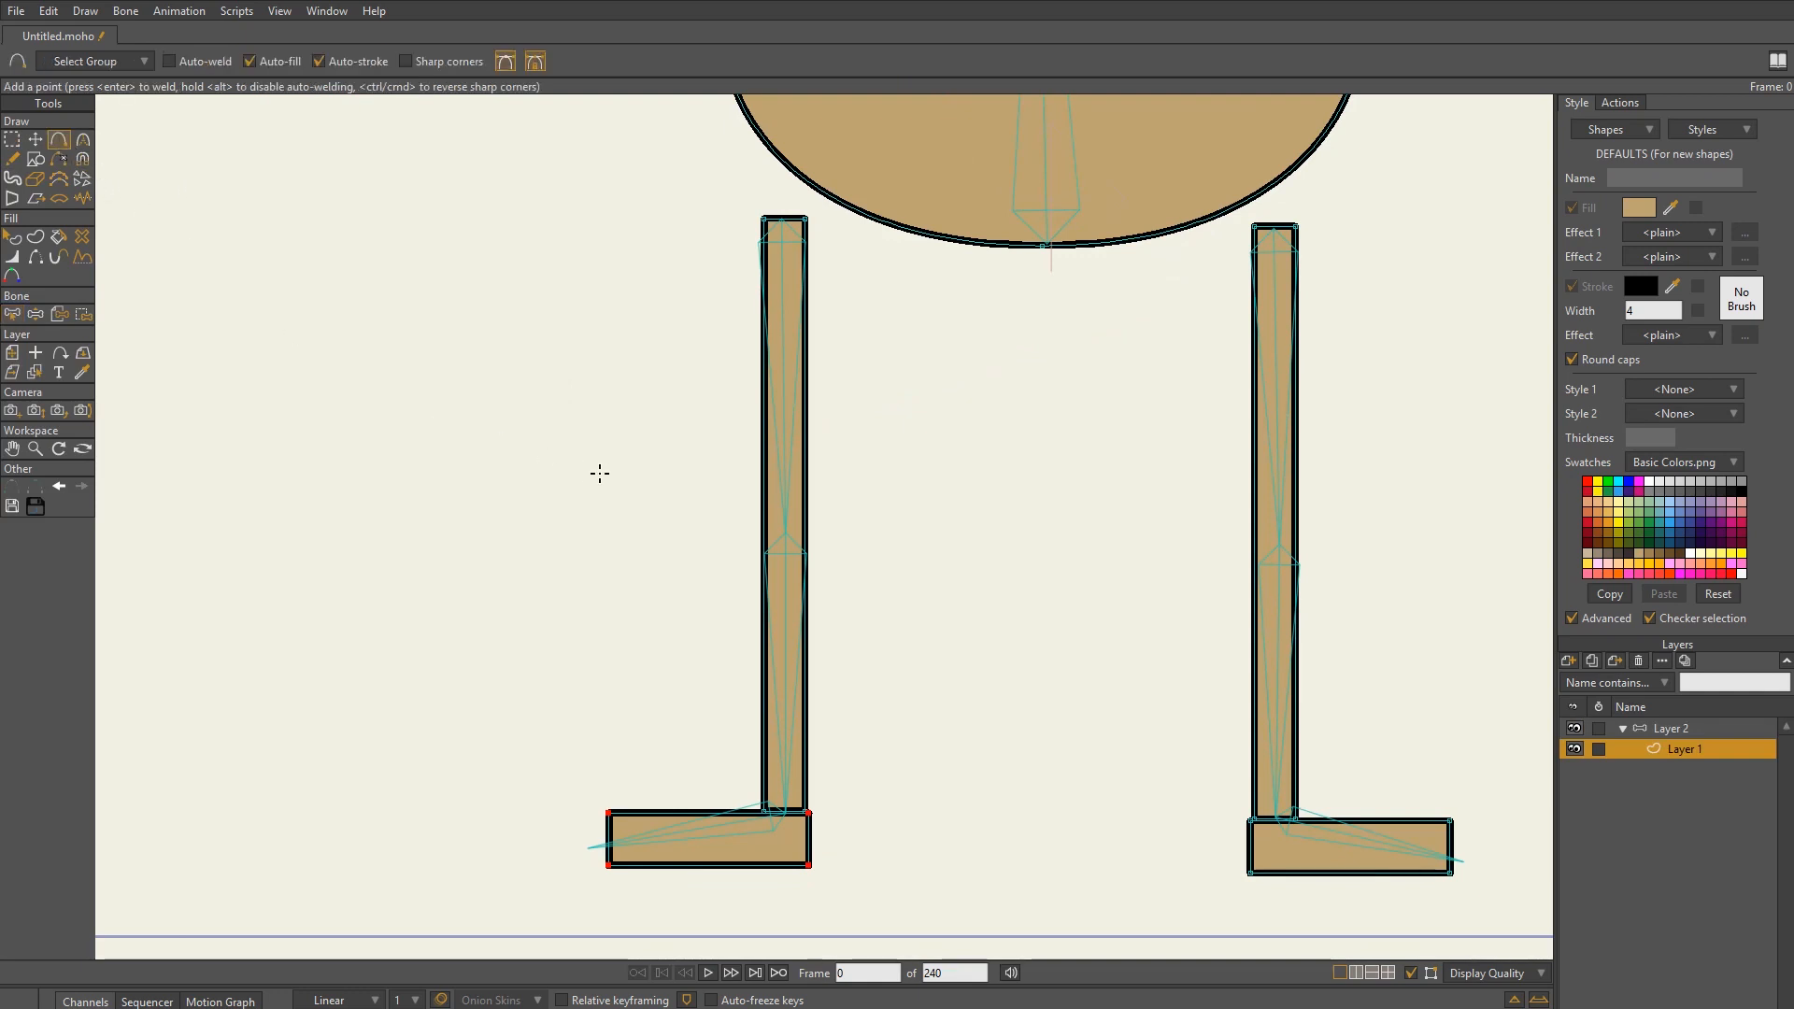
pyautogui.click(763, 535)
pyautogui.click(806, 536)
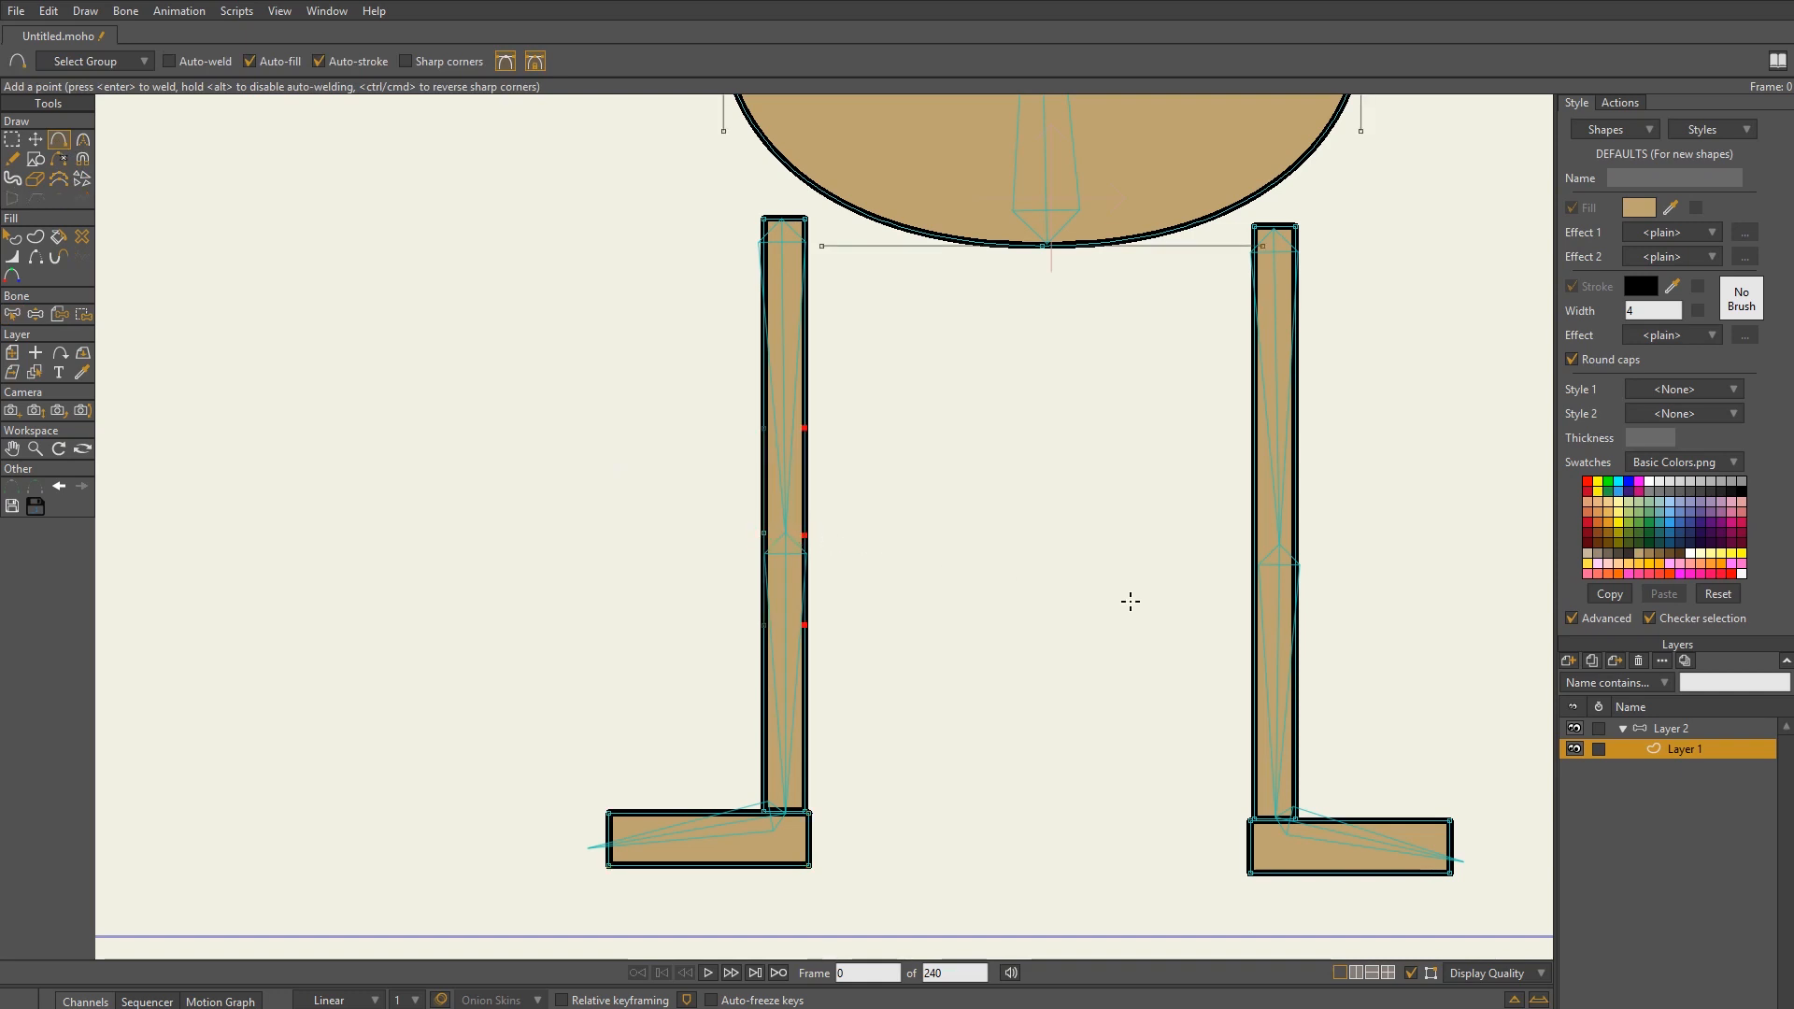
pyautogui.click(1254, 545)
pyautogui.click(1296, 546)
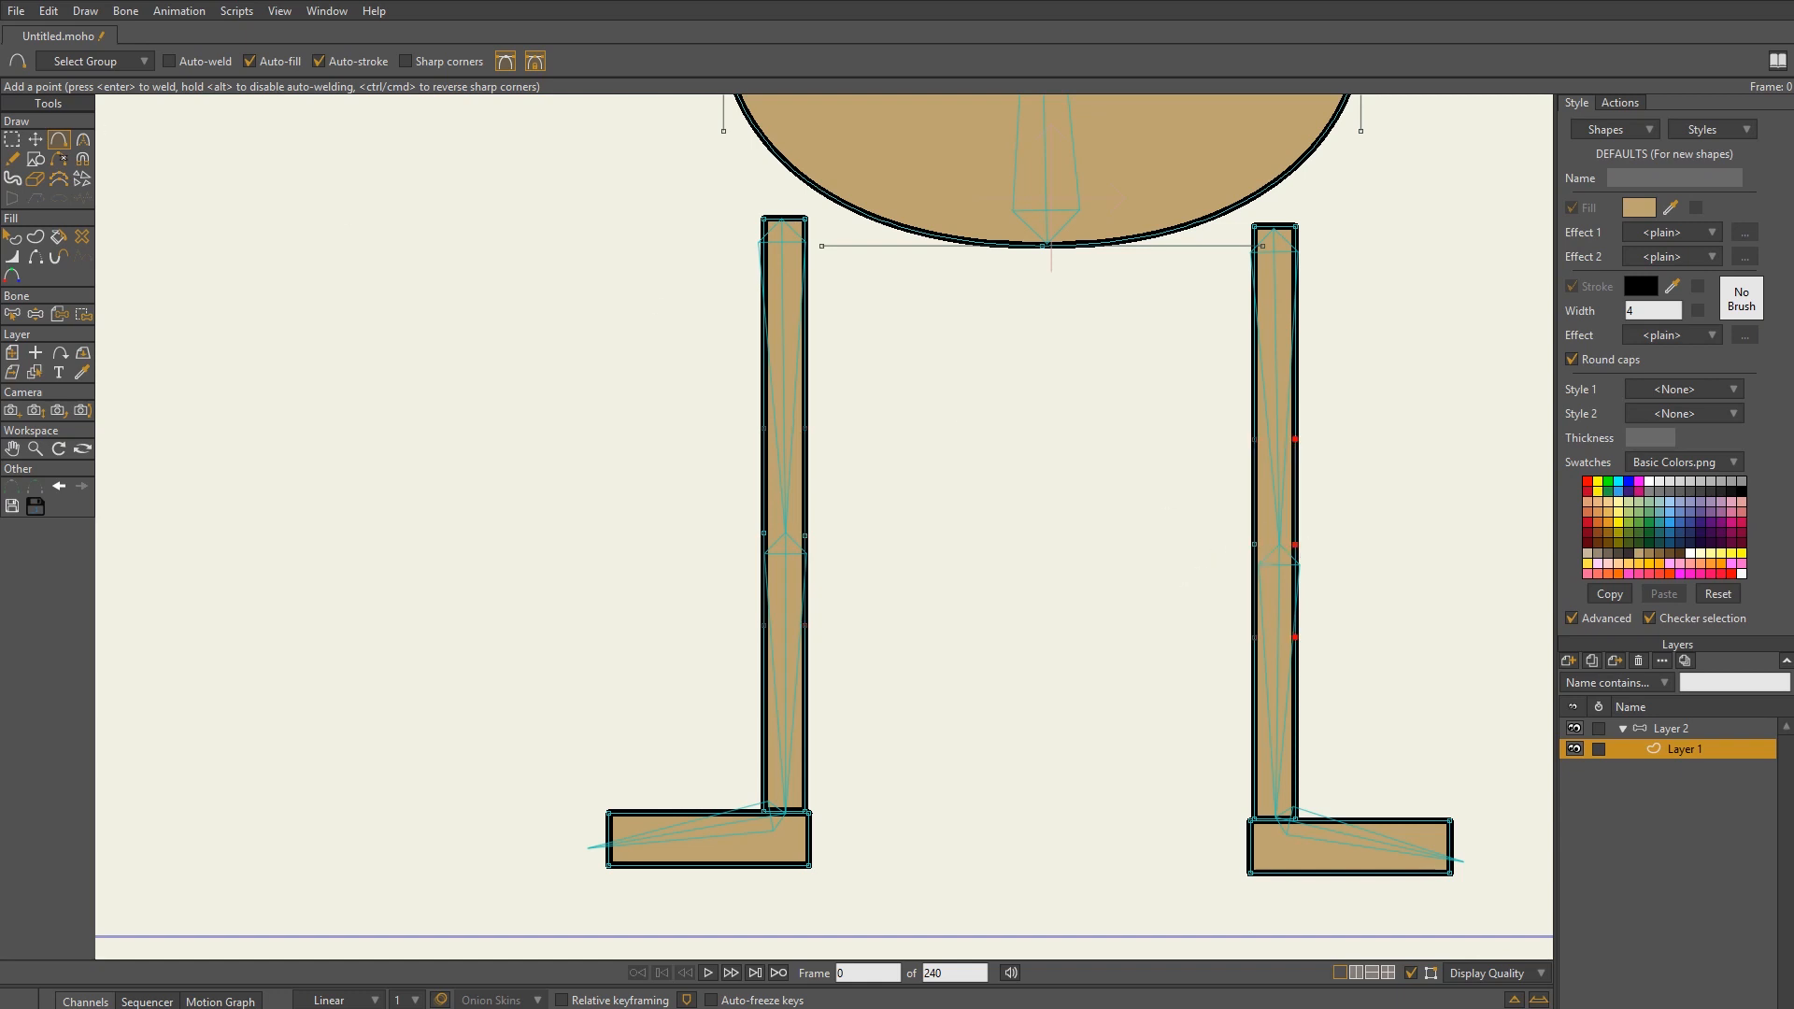
# - Test how both knees bend by manipulating the lower leg bones on Layer 2
pyautogui.click(1638, 723)
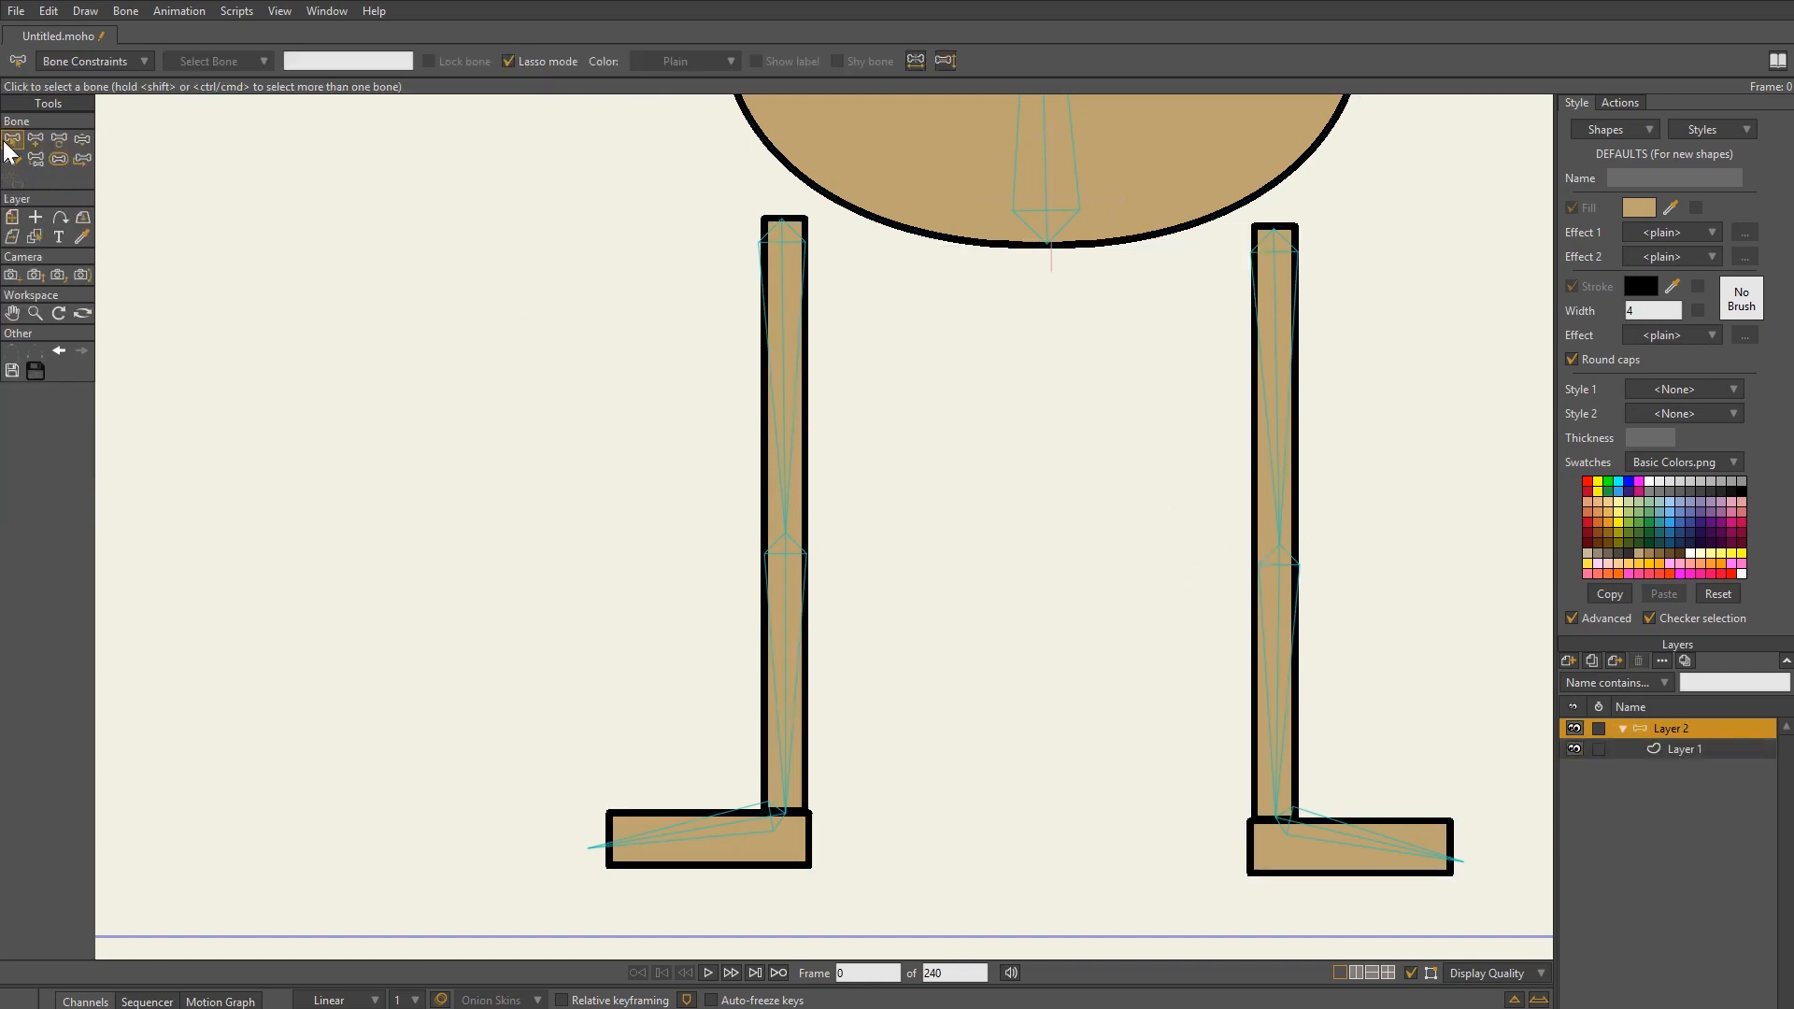
pyautogui.click(81, 140)
pyautogui.moveTo(785, 721); pyautogui.dragTo(838, 617)
pyautogui.moveTo(1281, 713); pyautogui.dragTo(1121, 519)
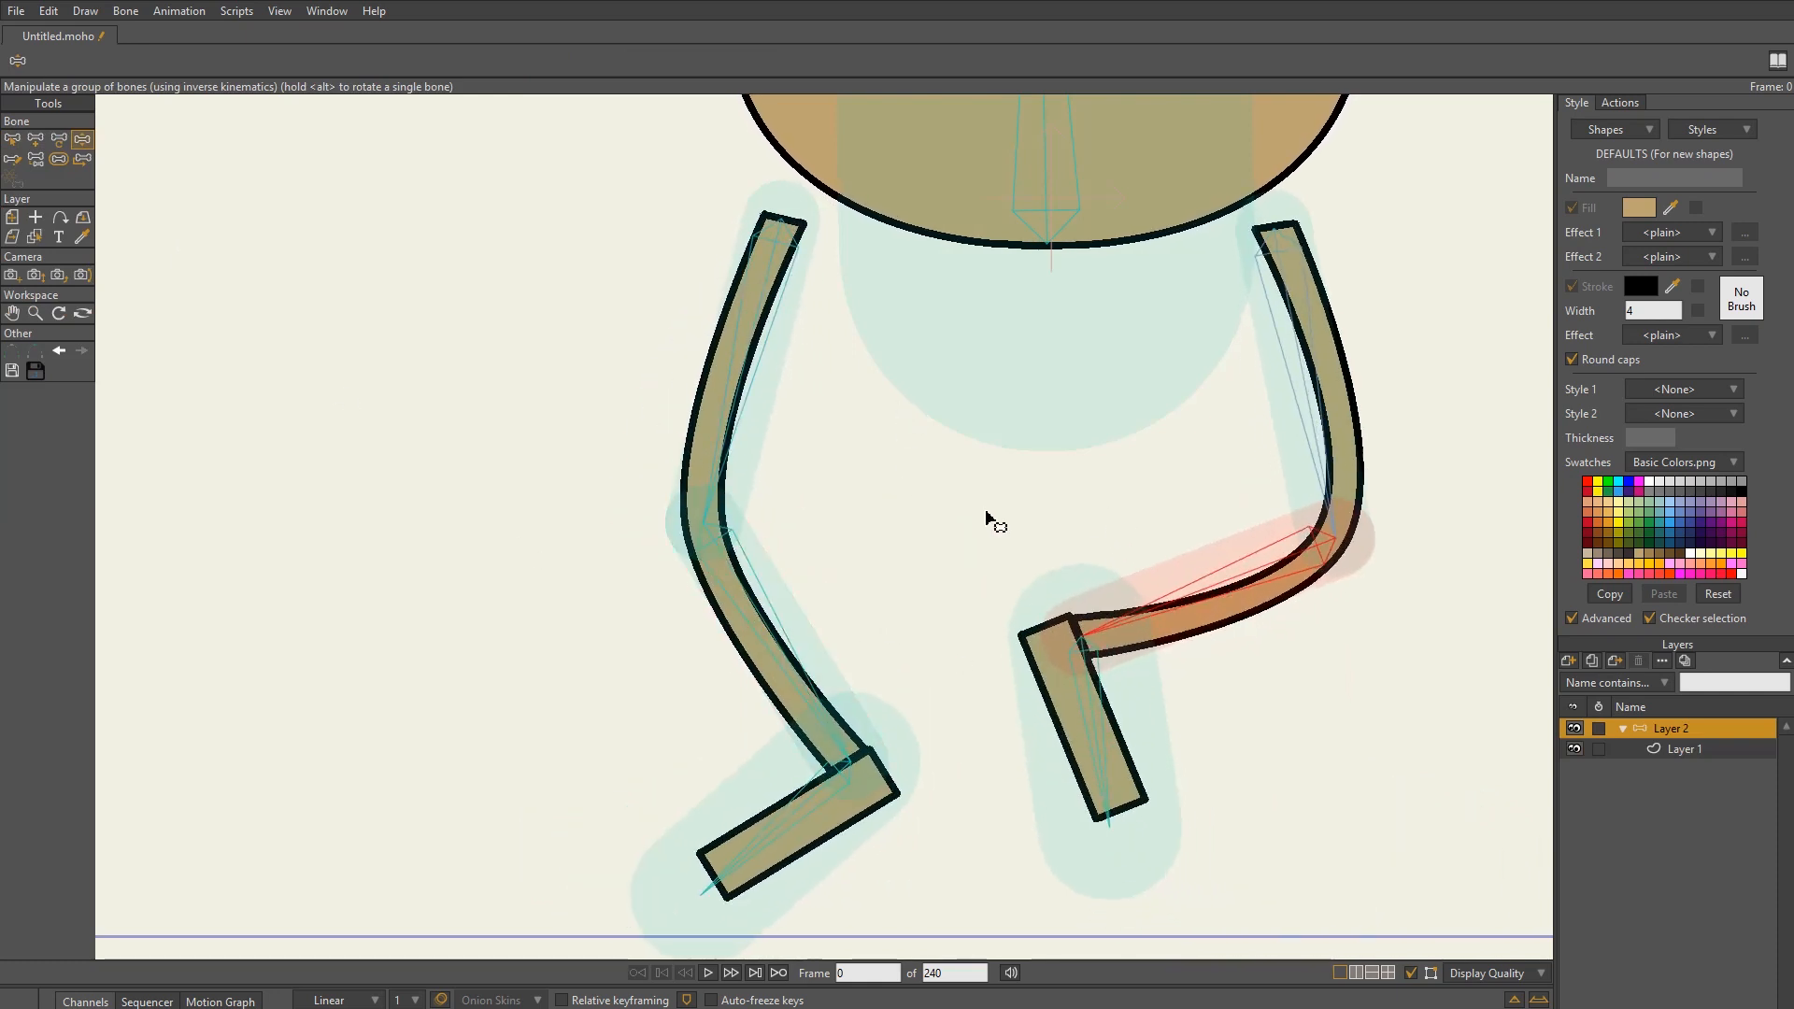
pyautogui.click(213, 652)
pyautogui.scroll(-3, 528, 637)
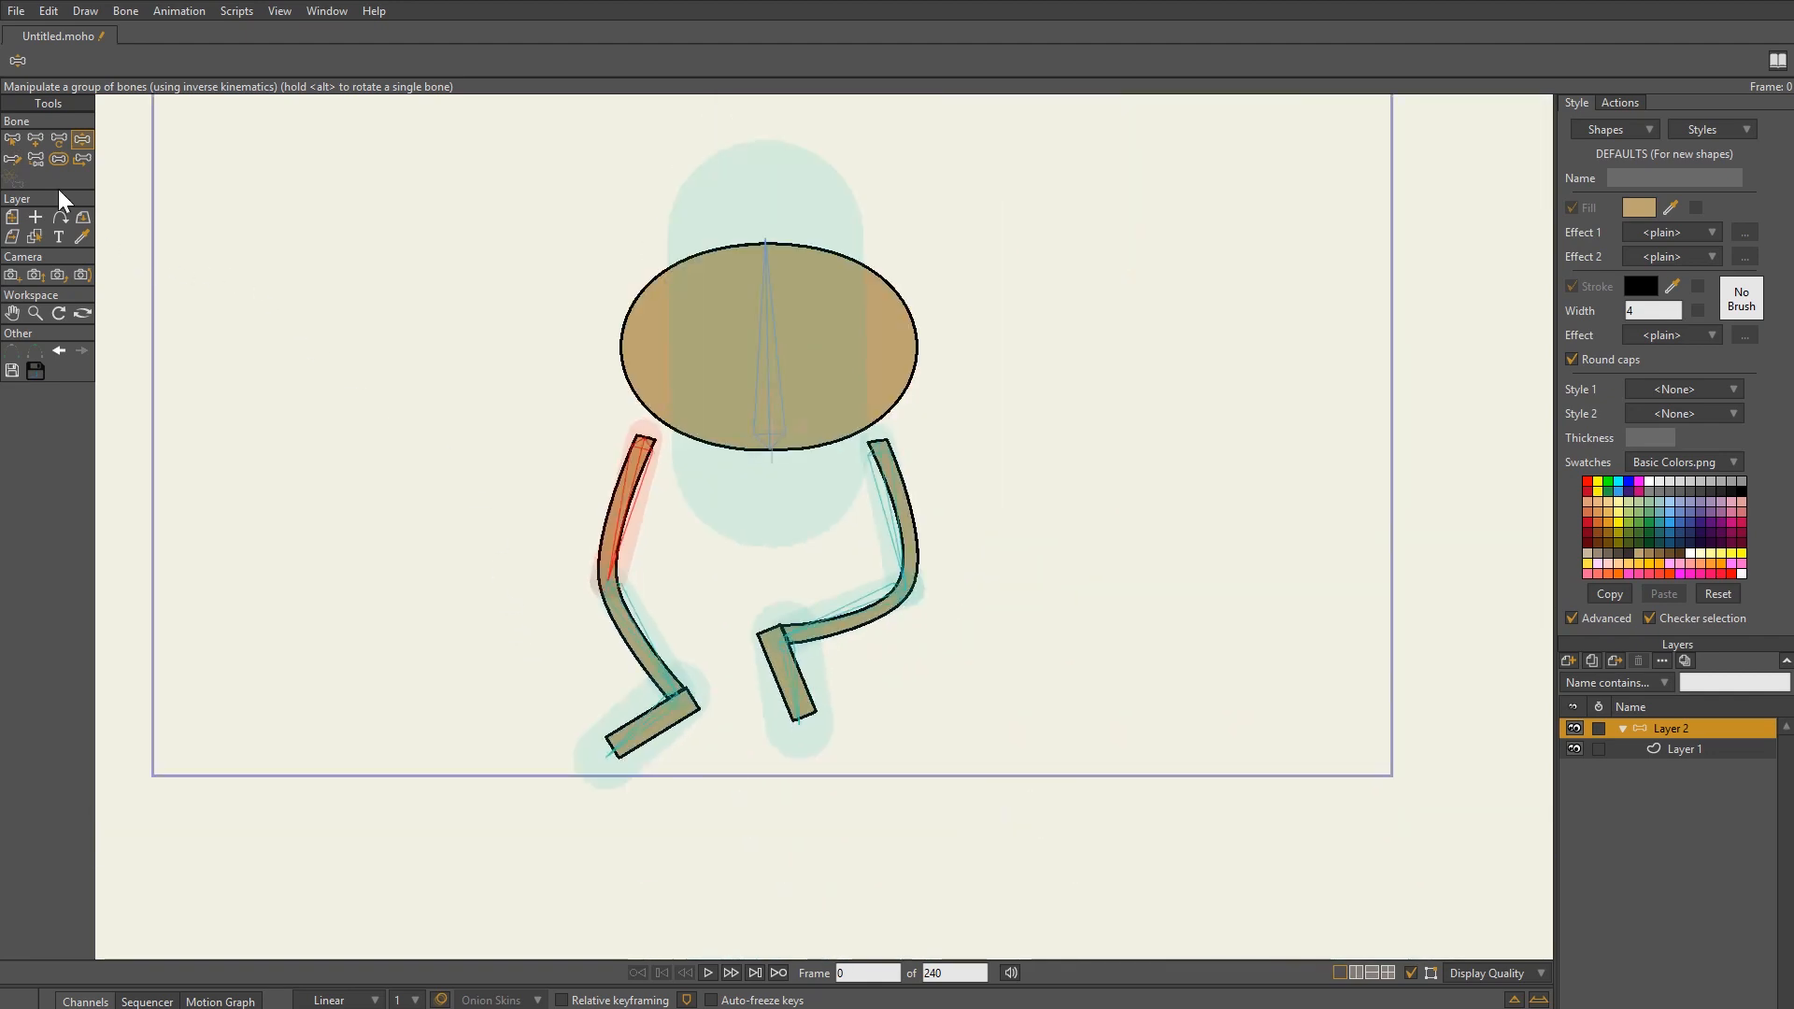
pyautogui.click(14, 142)
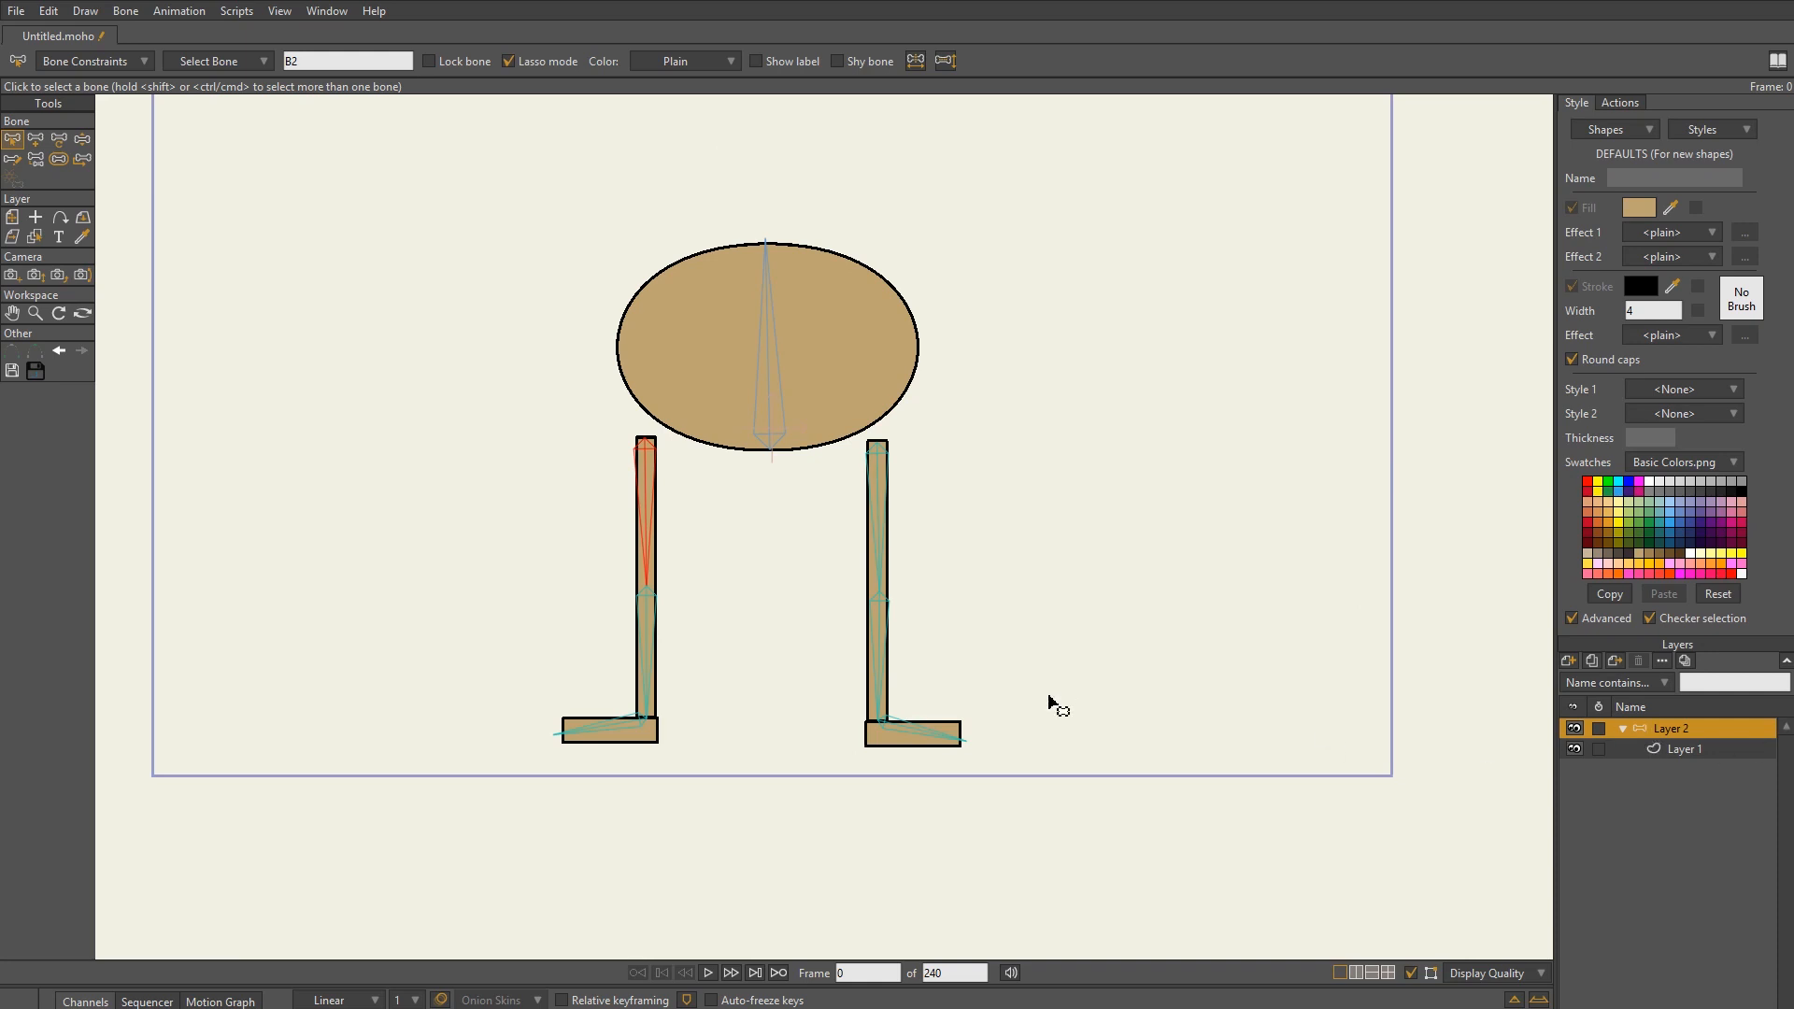
pyautogui.scroll(4, 688, 730)
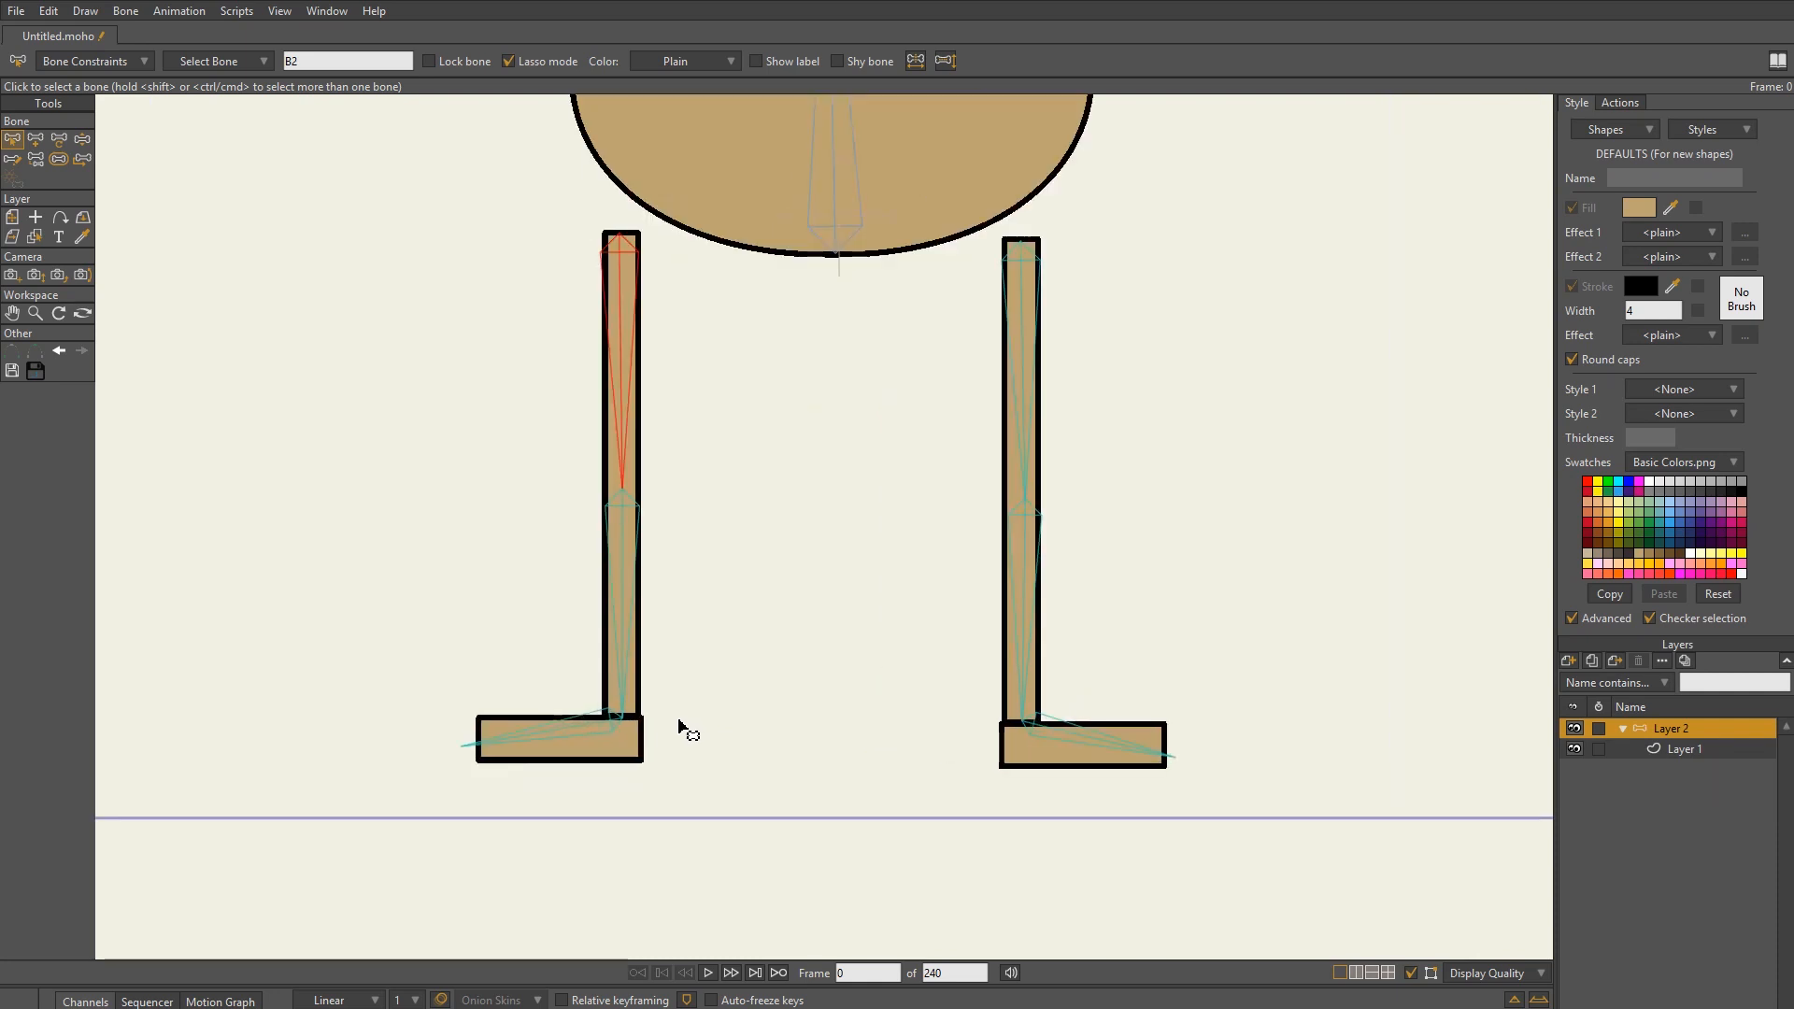
pyautogui.moveTo(773, 669); pyautogui.dragTo(1037, 724)
pyautogui.scroll(-2, 901, 820)
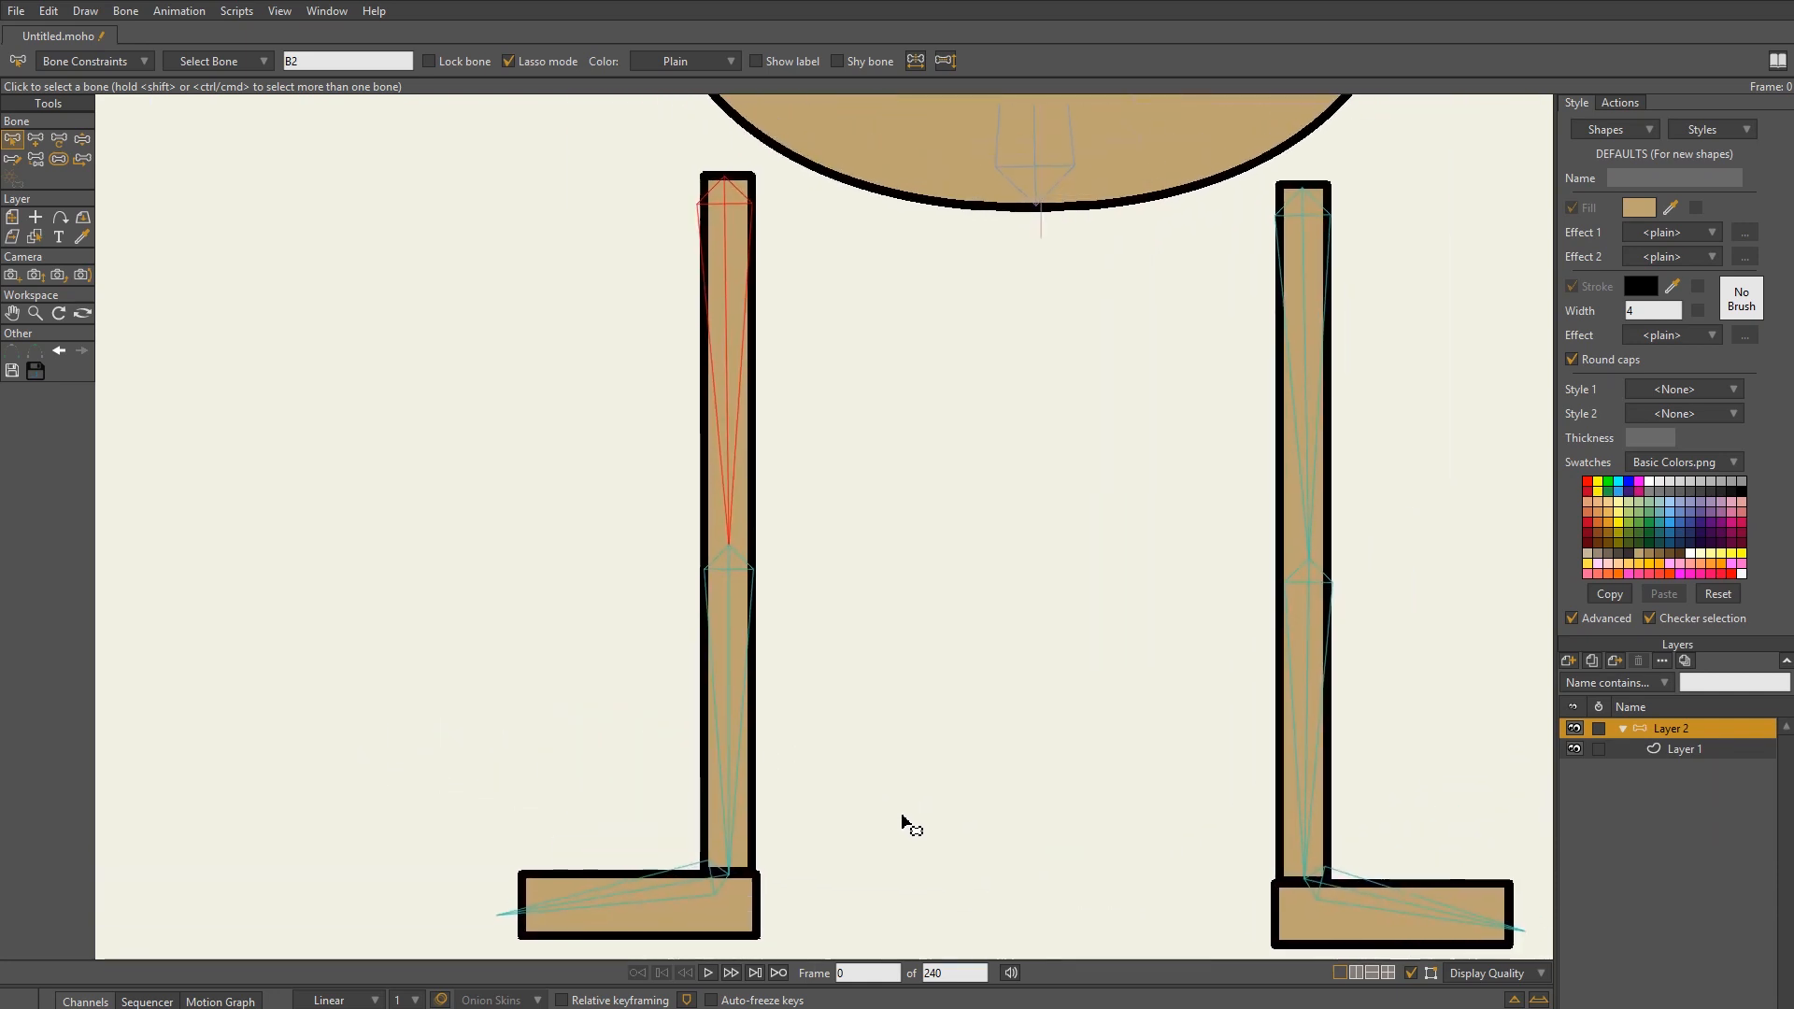
pyautogui.scroll(2, 981, 725)
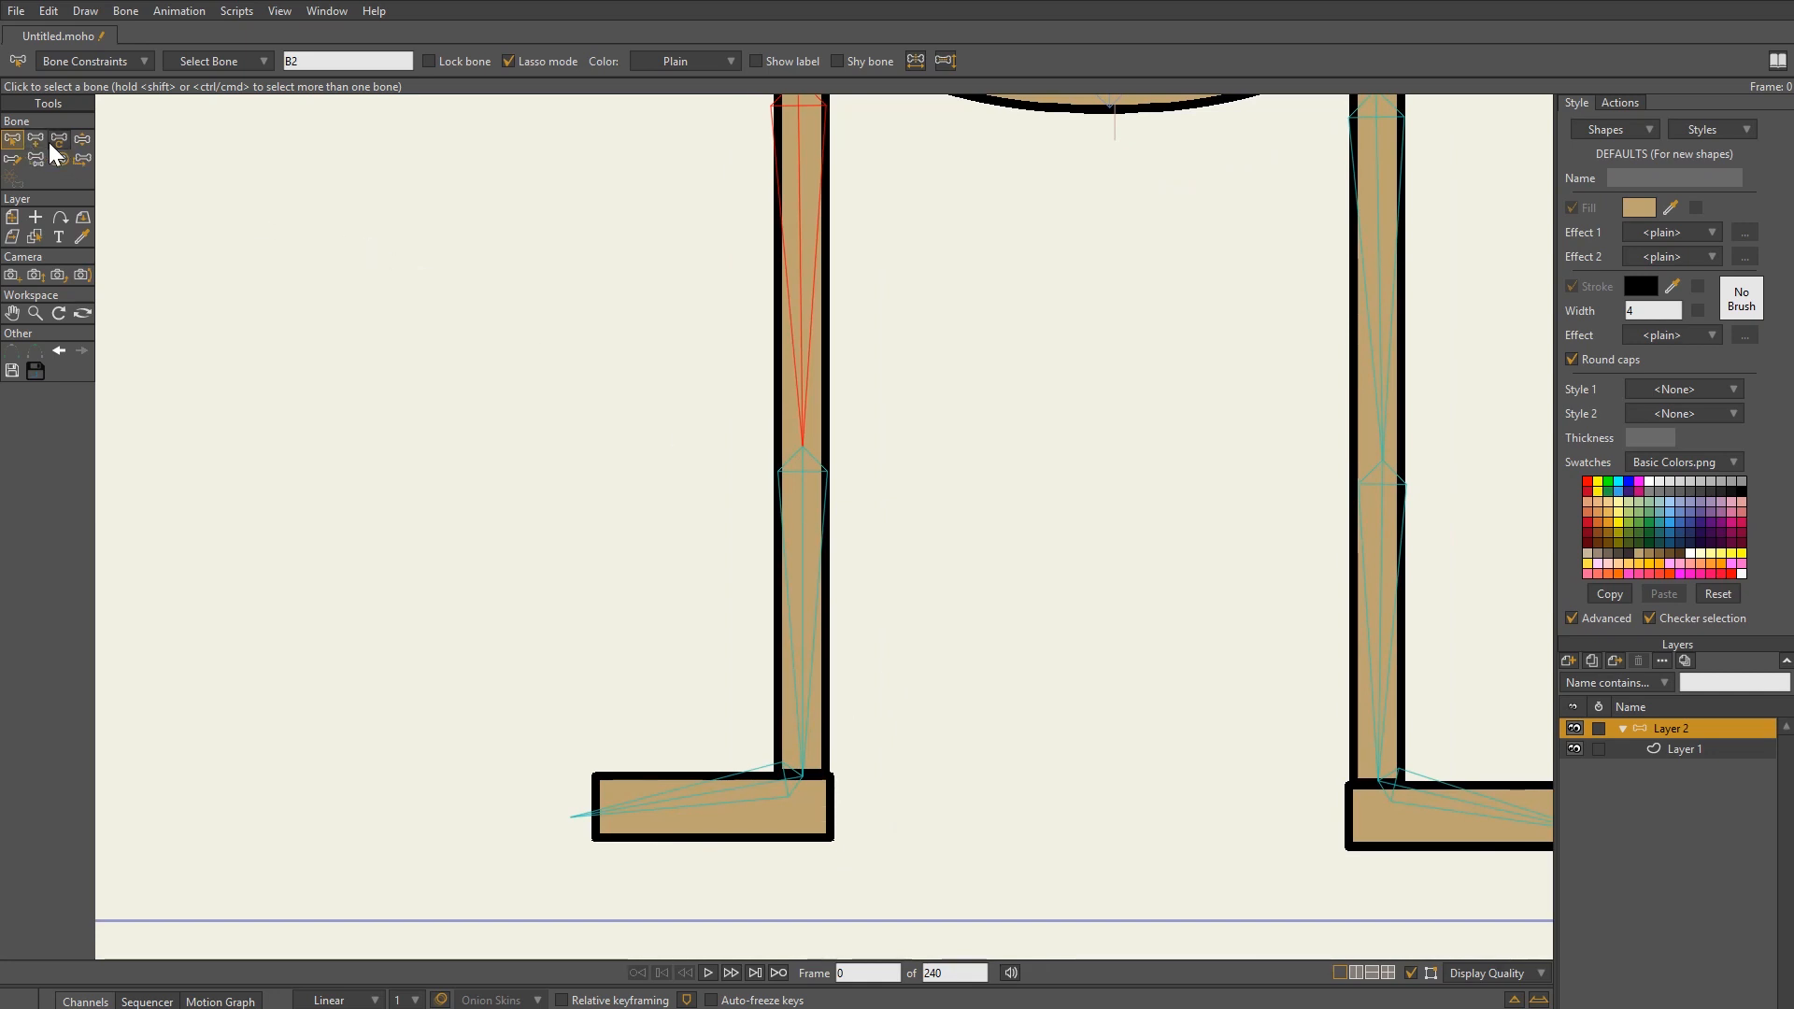
pyautogui.scroll(-2, 1065, 524)
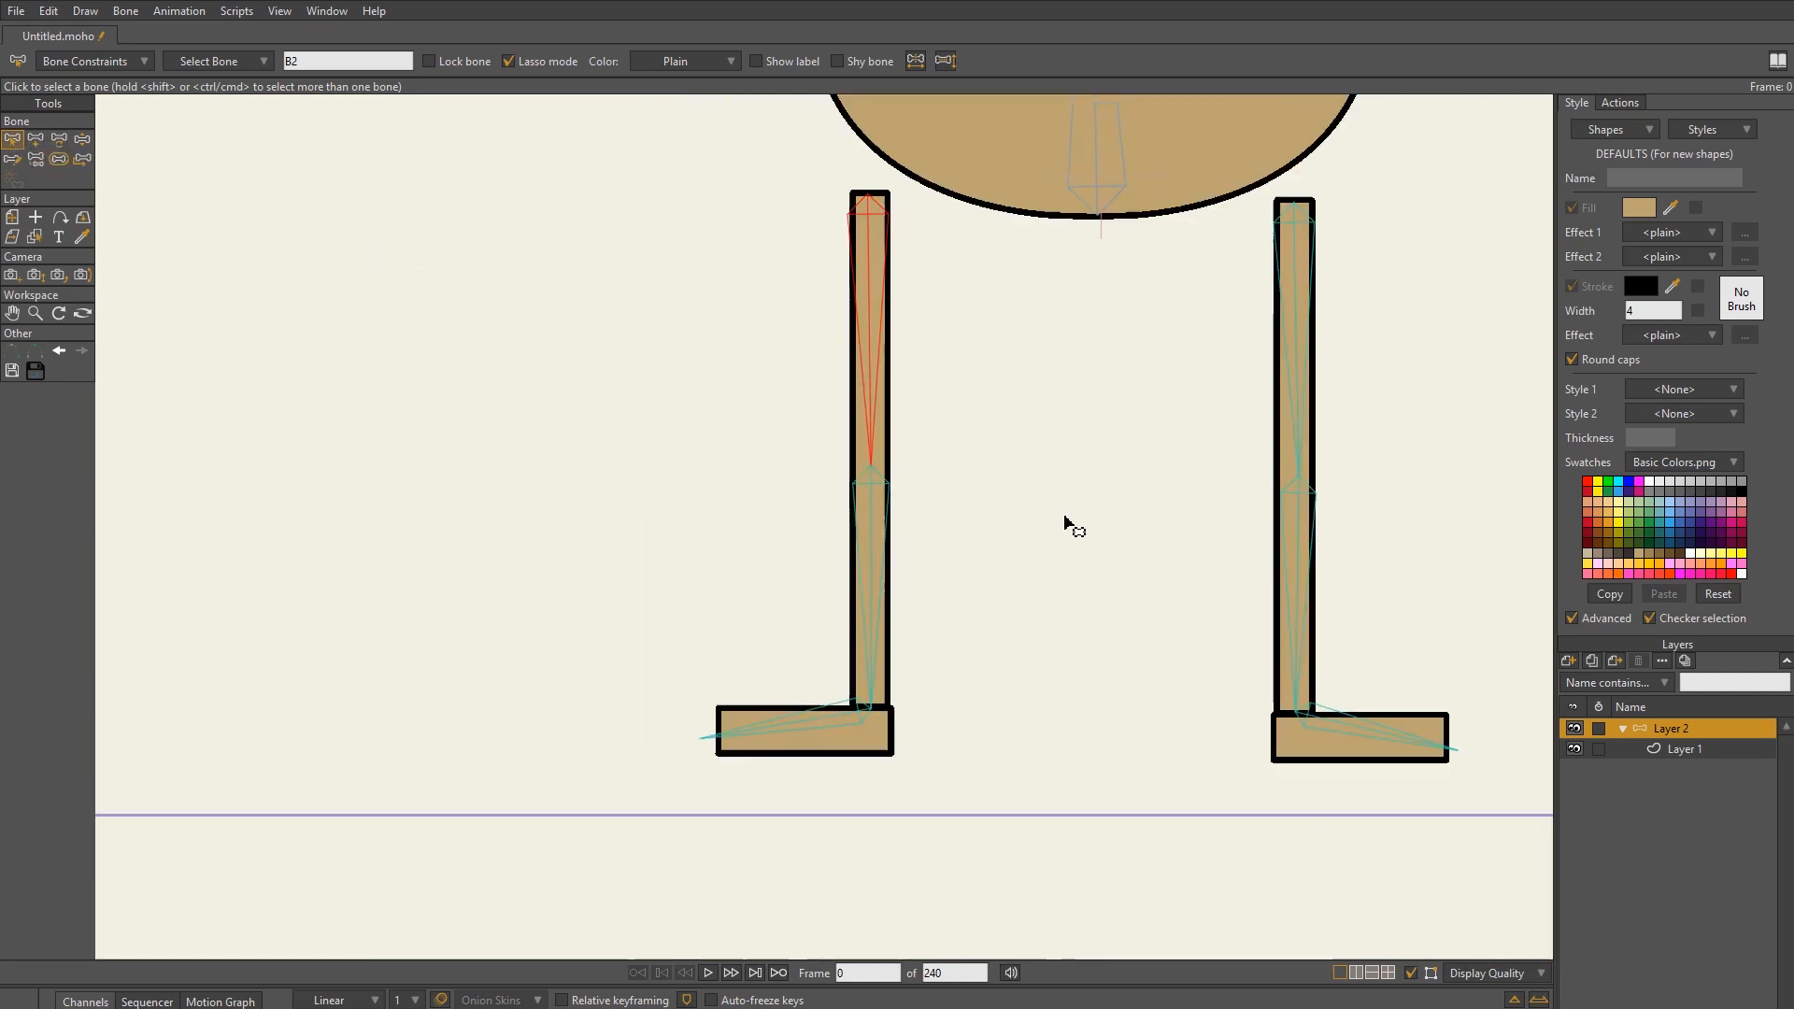
pyautogui.scroll(-1, 1066, 523)
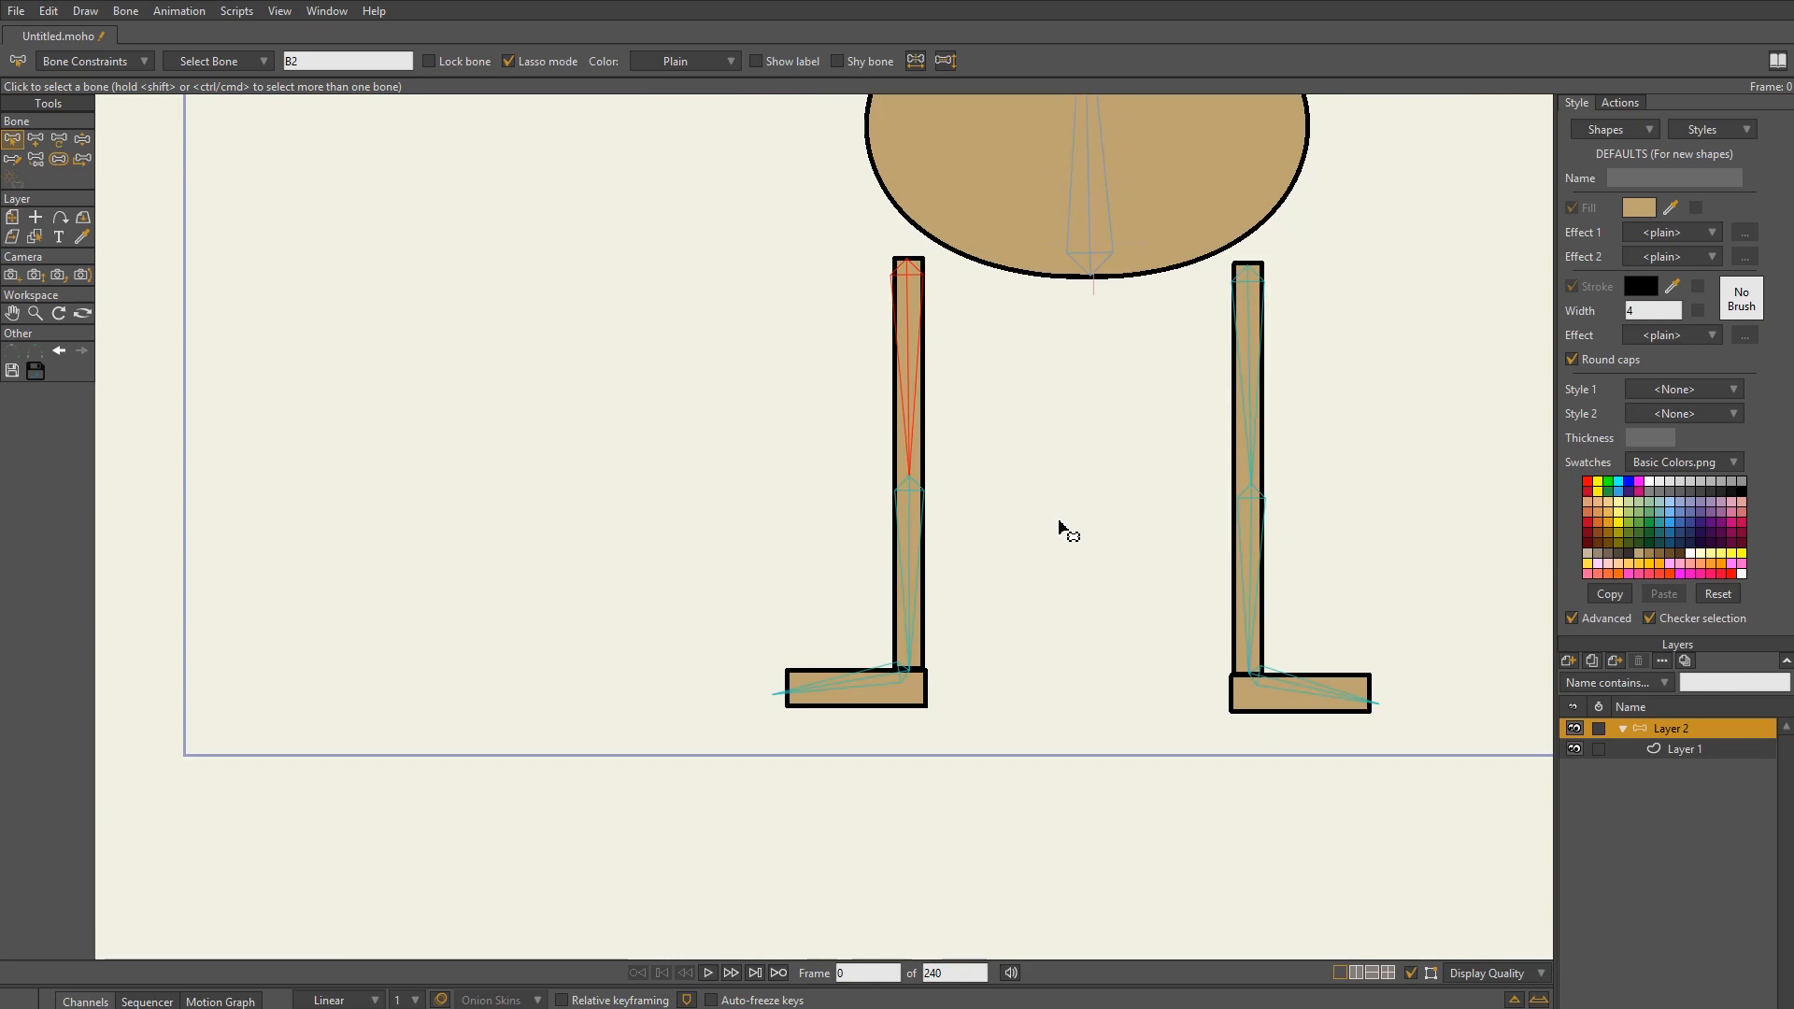
# - Add an unparented horizontal bone at each ankle, both pointing inward into the gap between the feet
pyautogui.click(1059, 523)
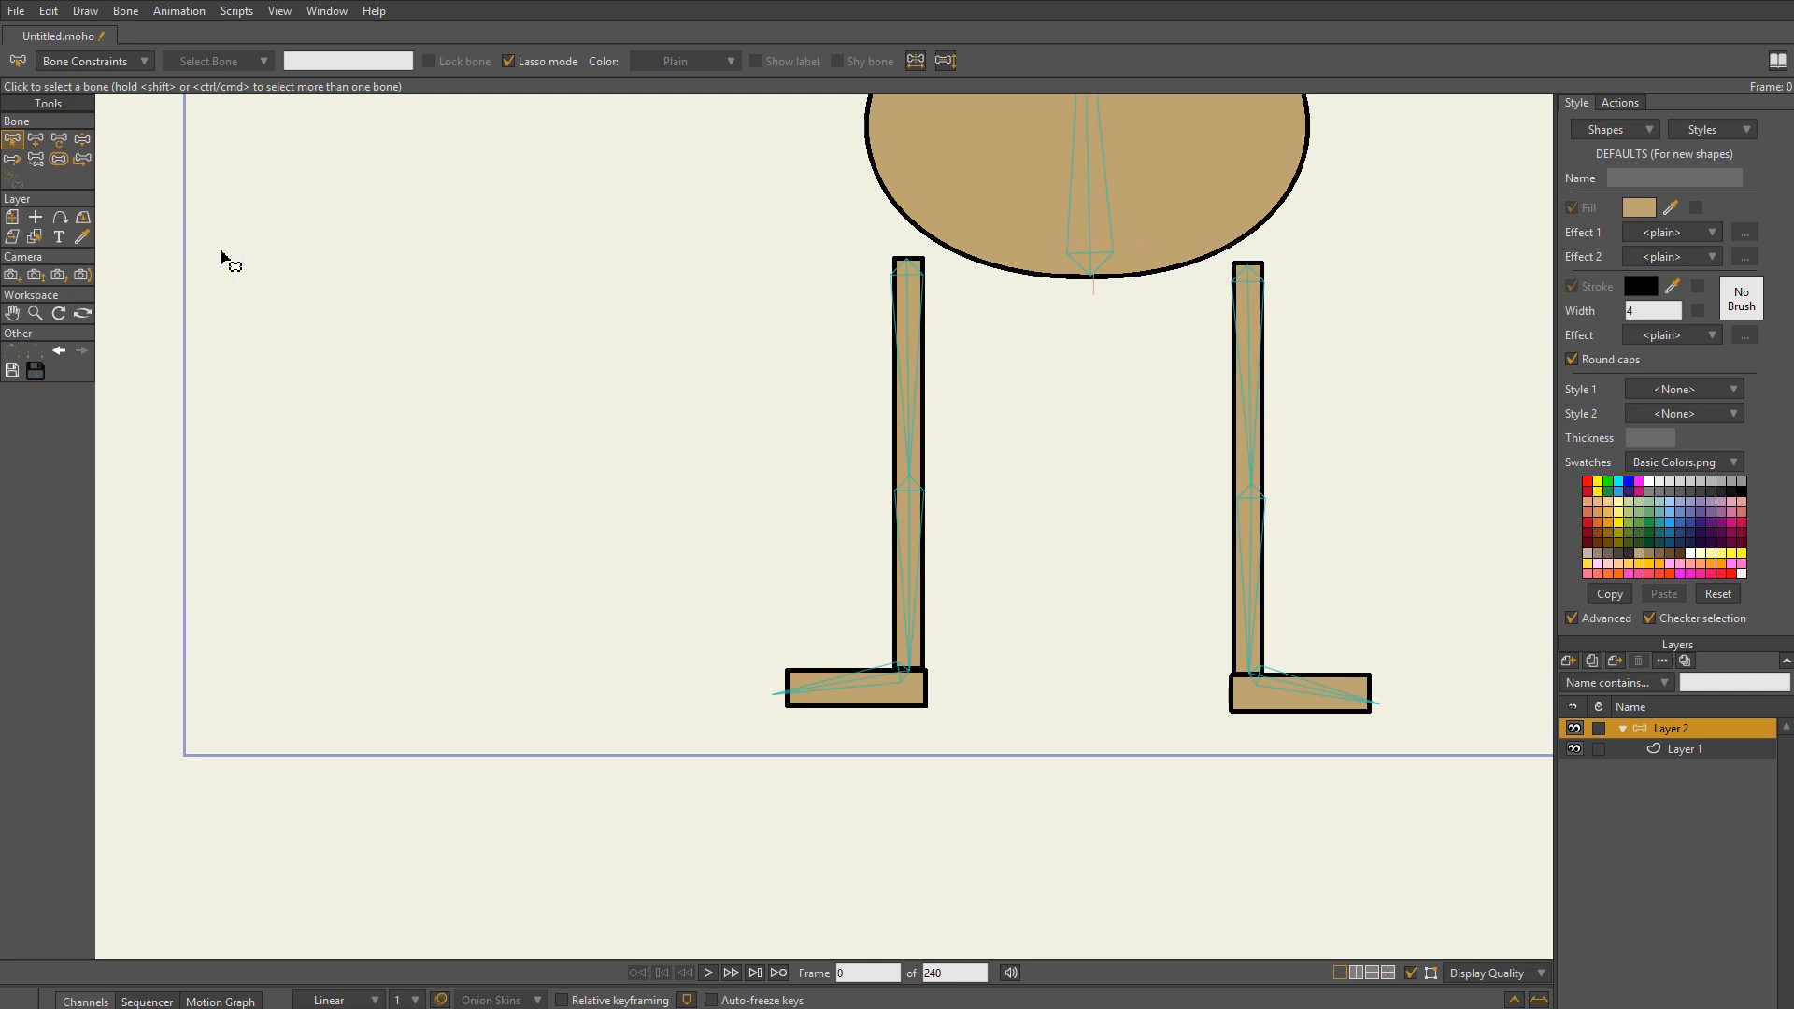
pyautogui.click(37, 141)
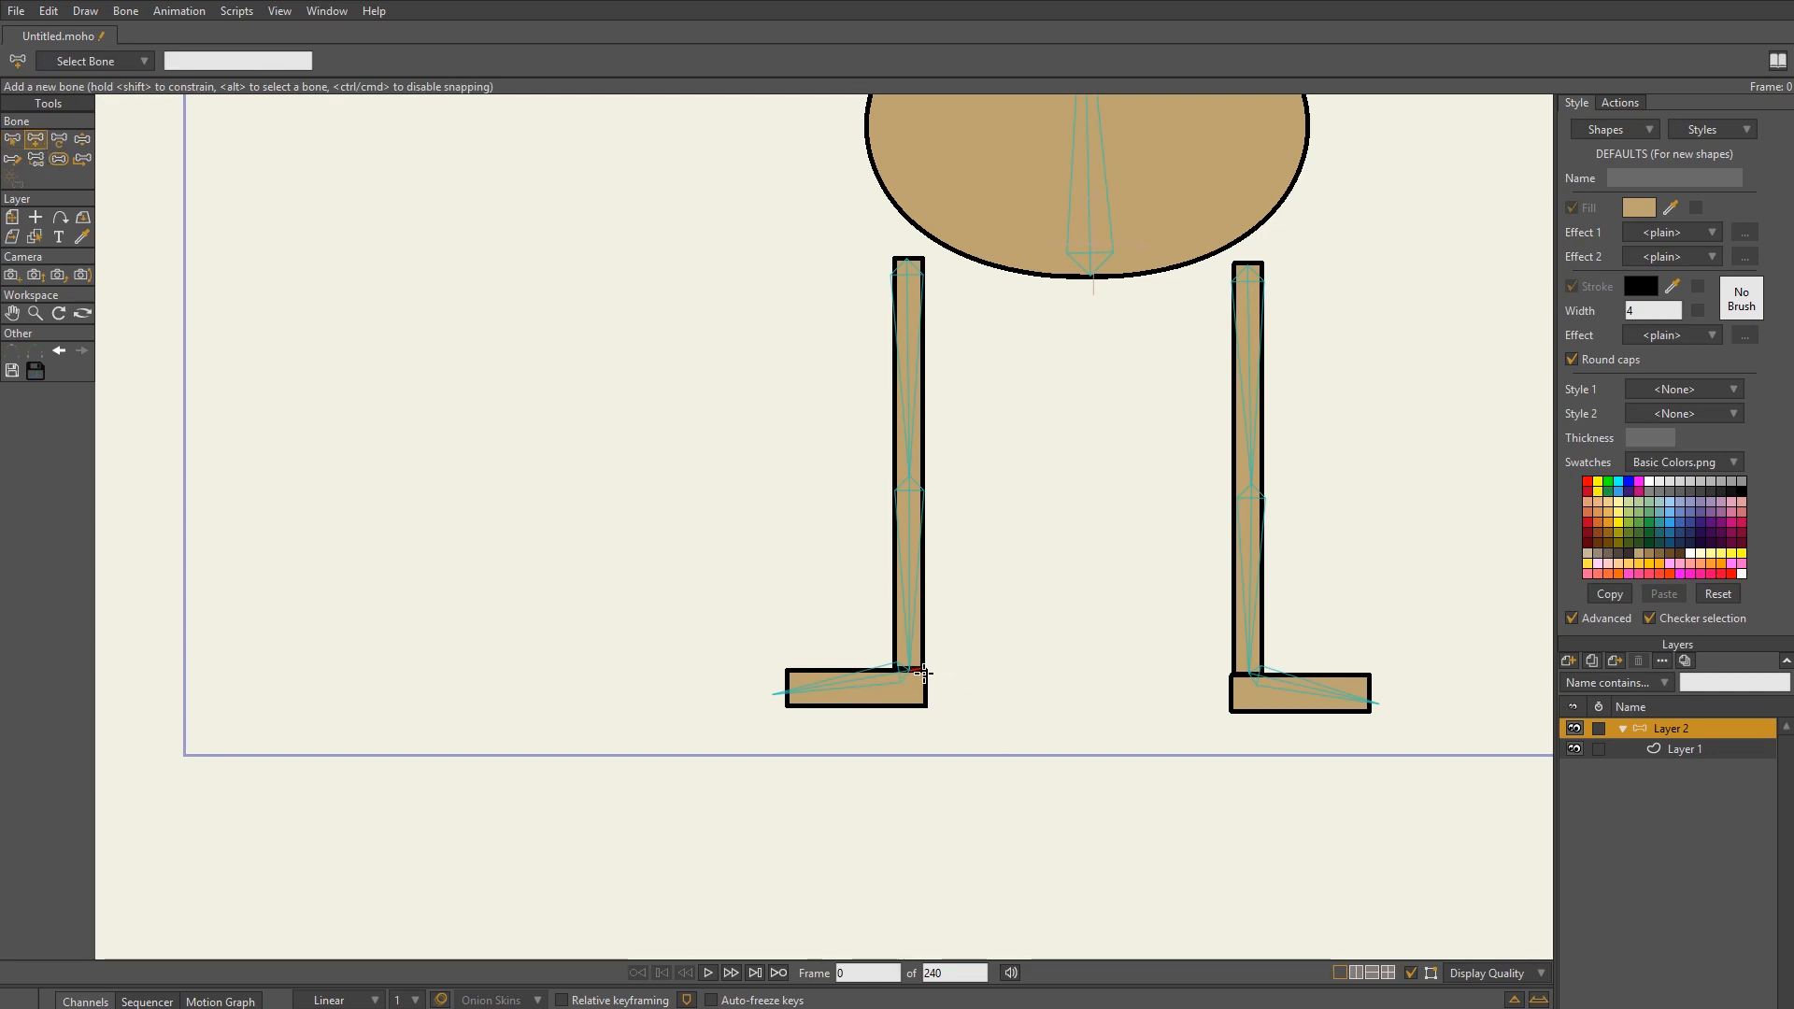
pyautogui.moveTo(912, 673); pyautogui.dragTo(1051, 679)
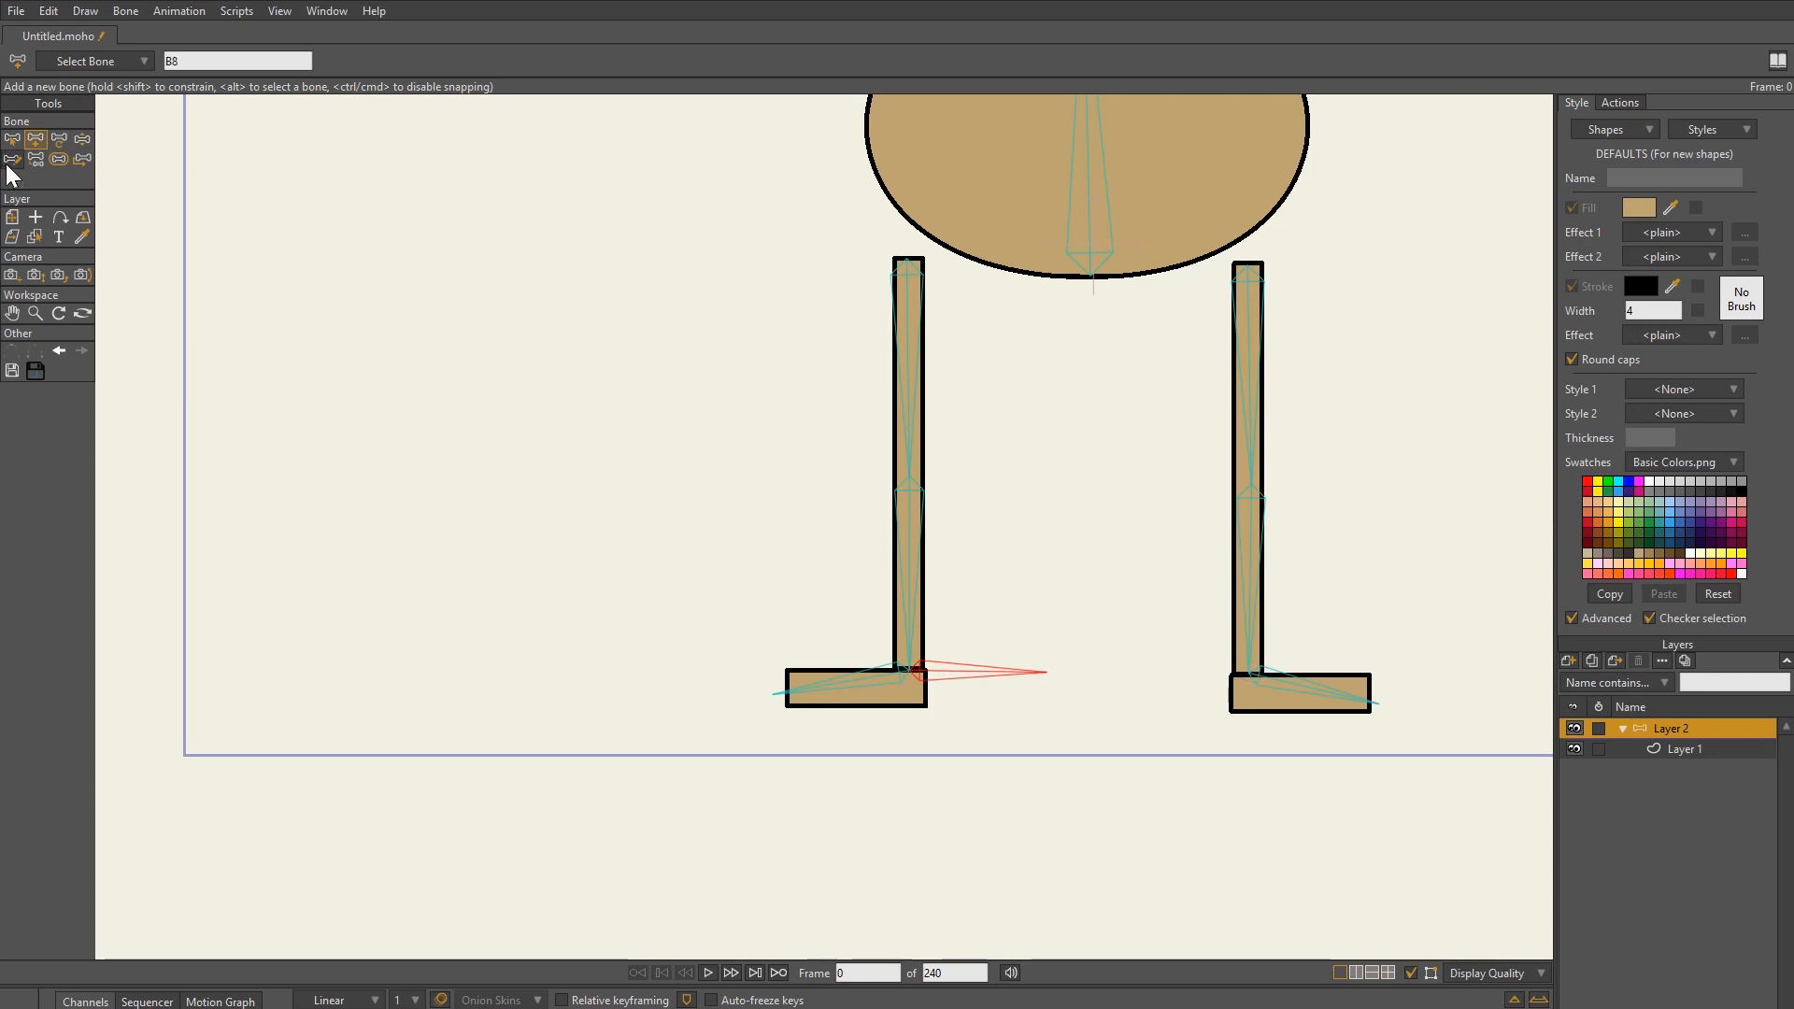
pyautogui.press('Return')
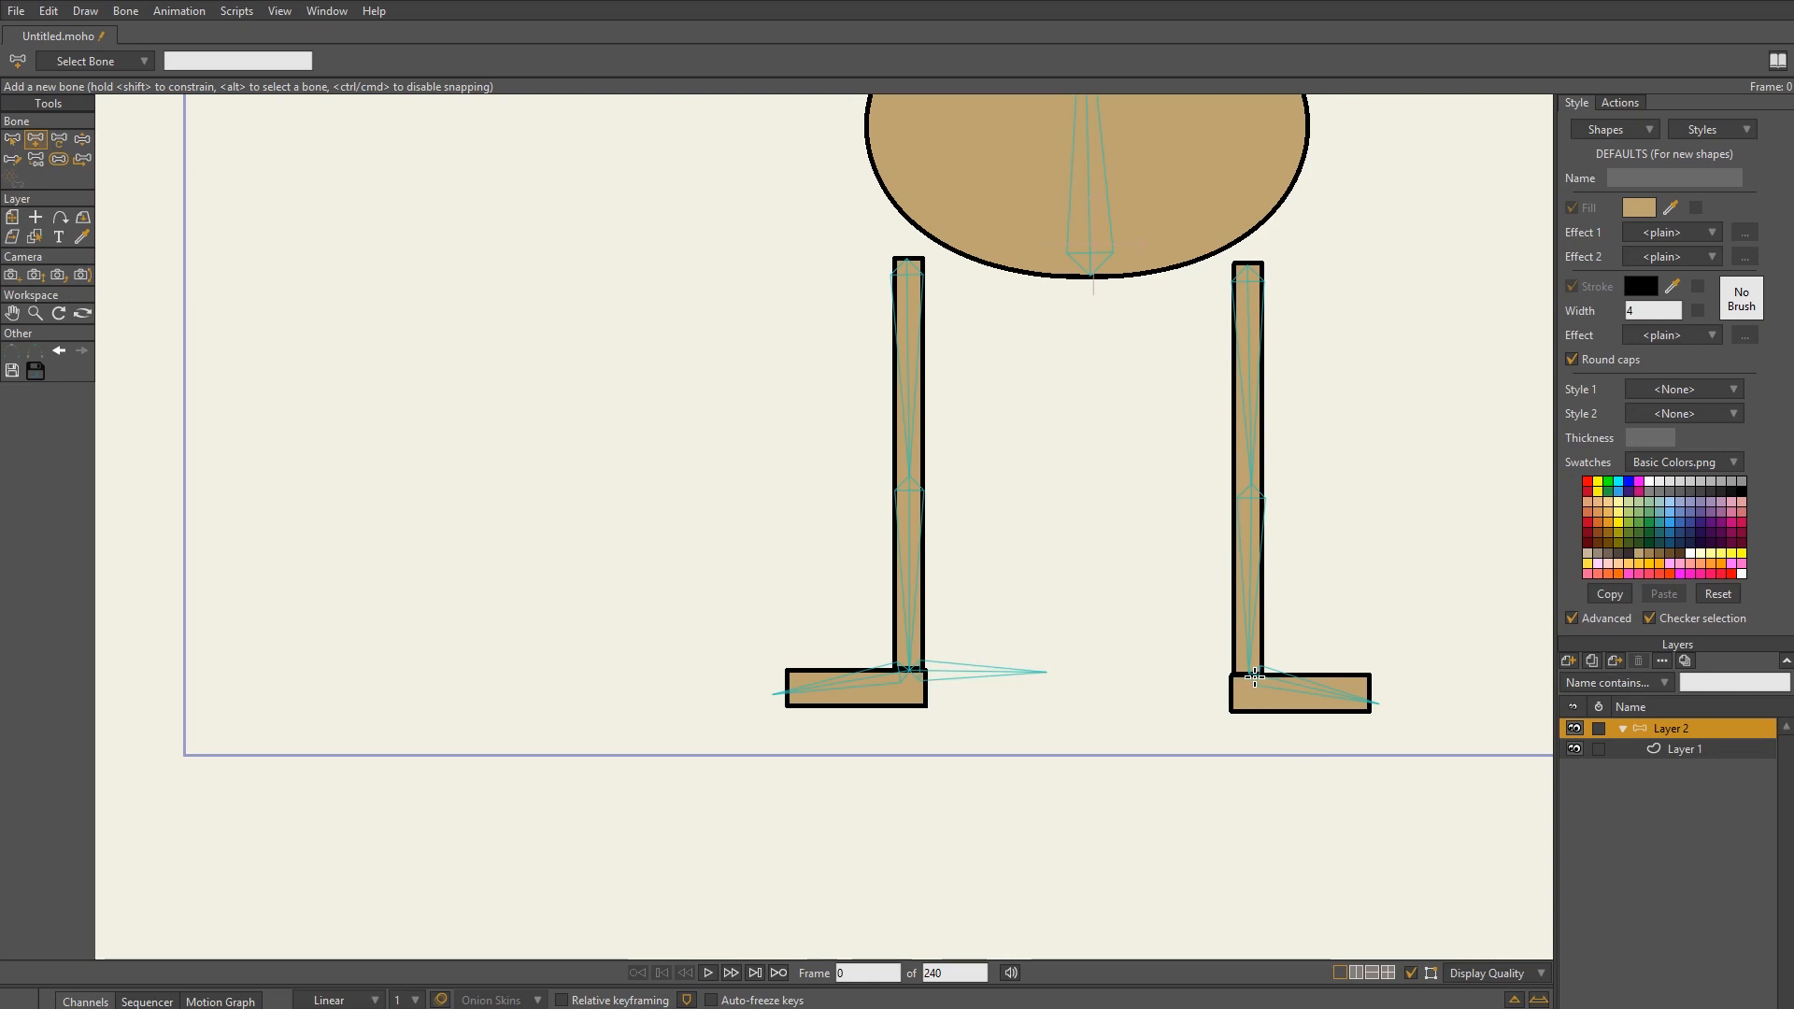
pyautogui.moveTo(1255, 675); pyautogui.dragTo(1148, 672)
pyautogui.click(13, 138)
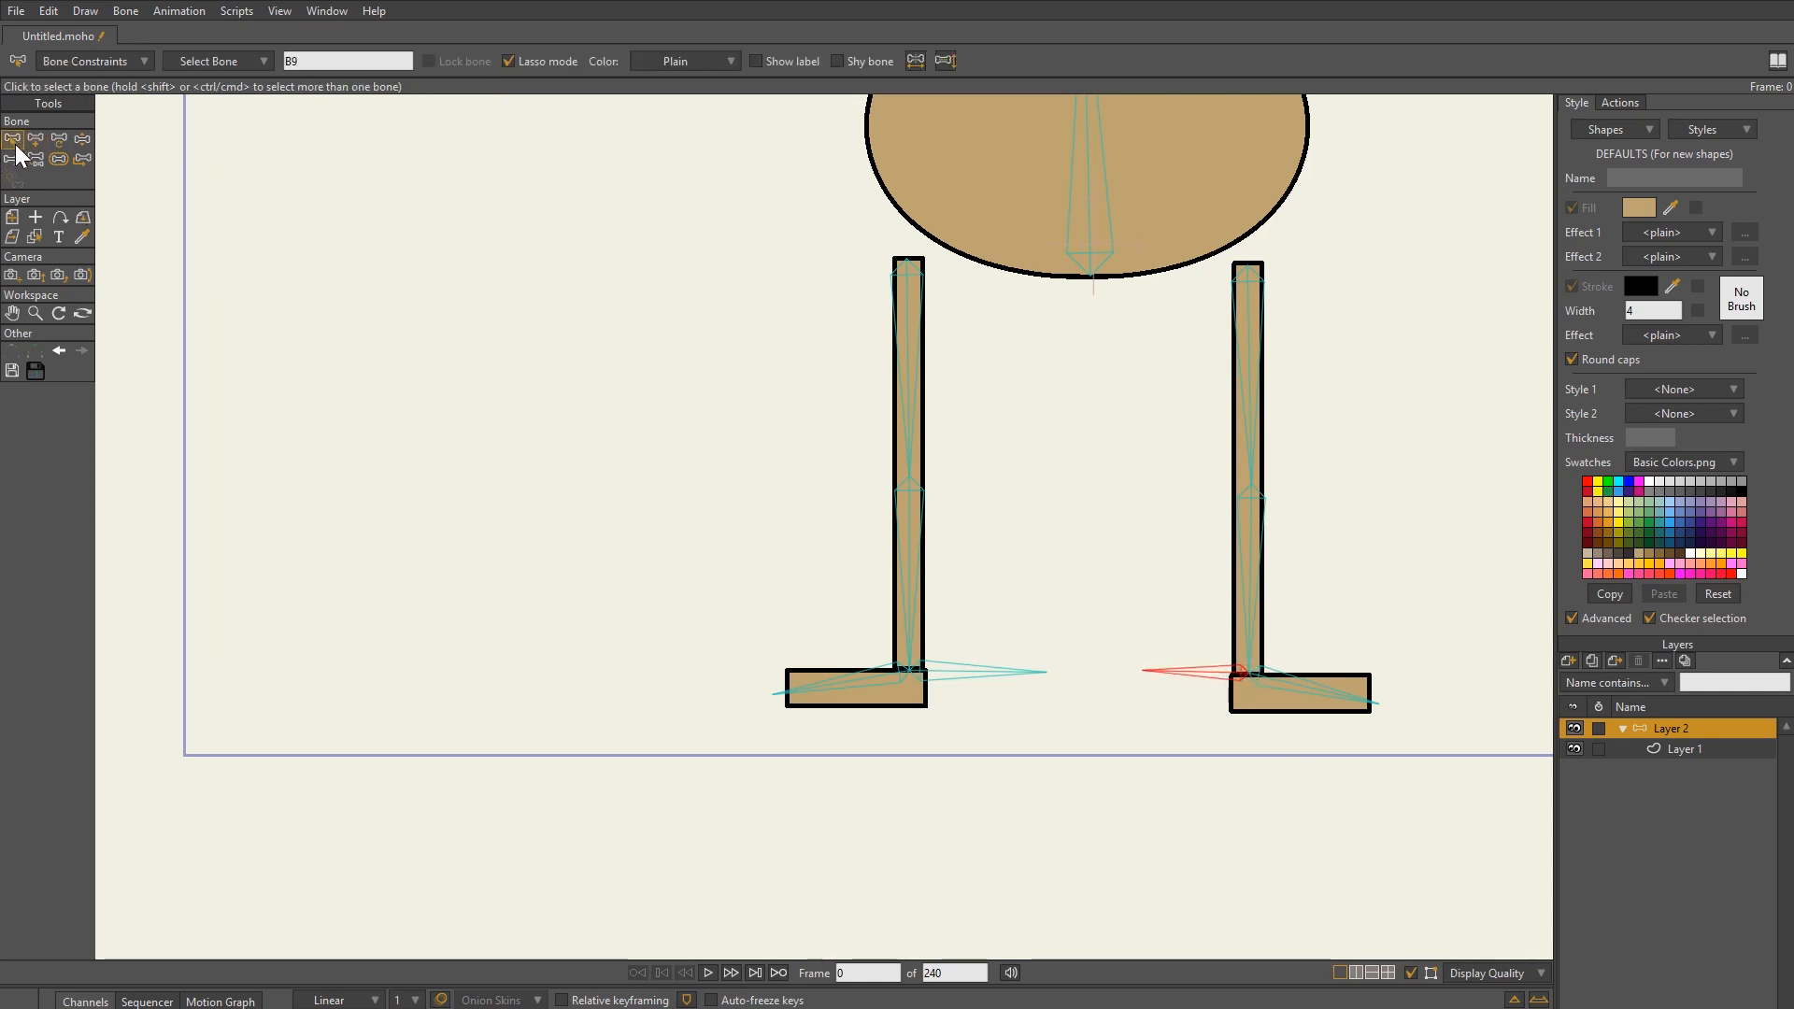
# - Check the parenting of the two inward-pointing ankle bones, leaving no bone selected
pyautogui.click(37, 159)
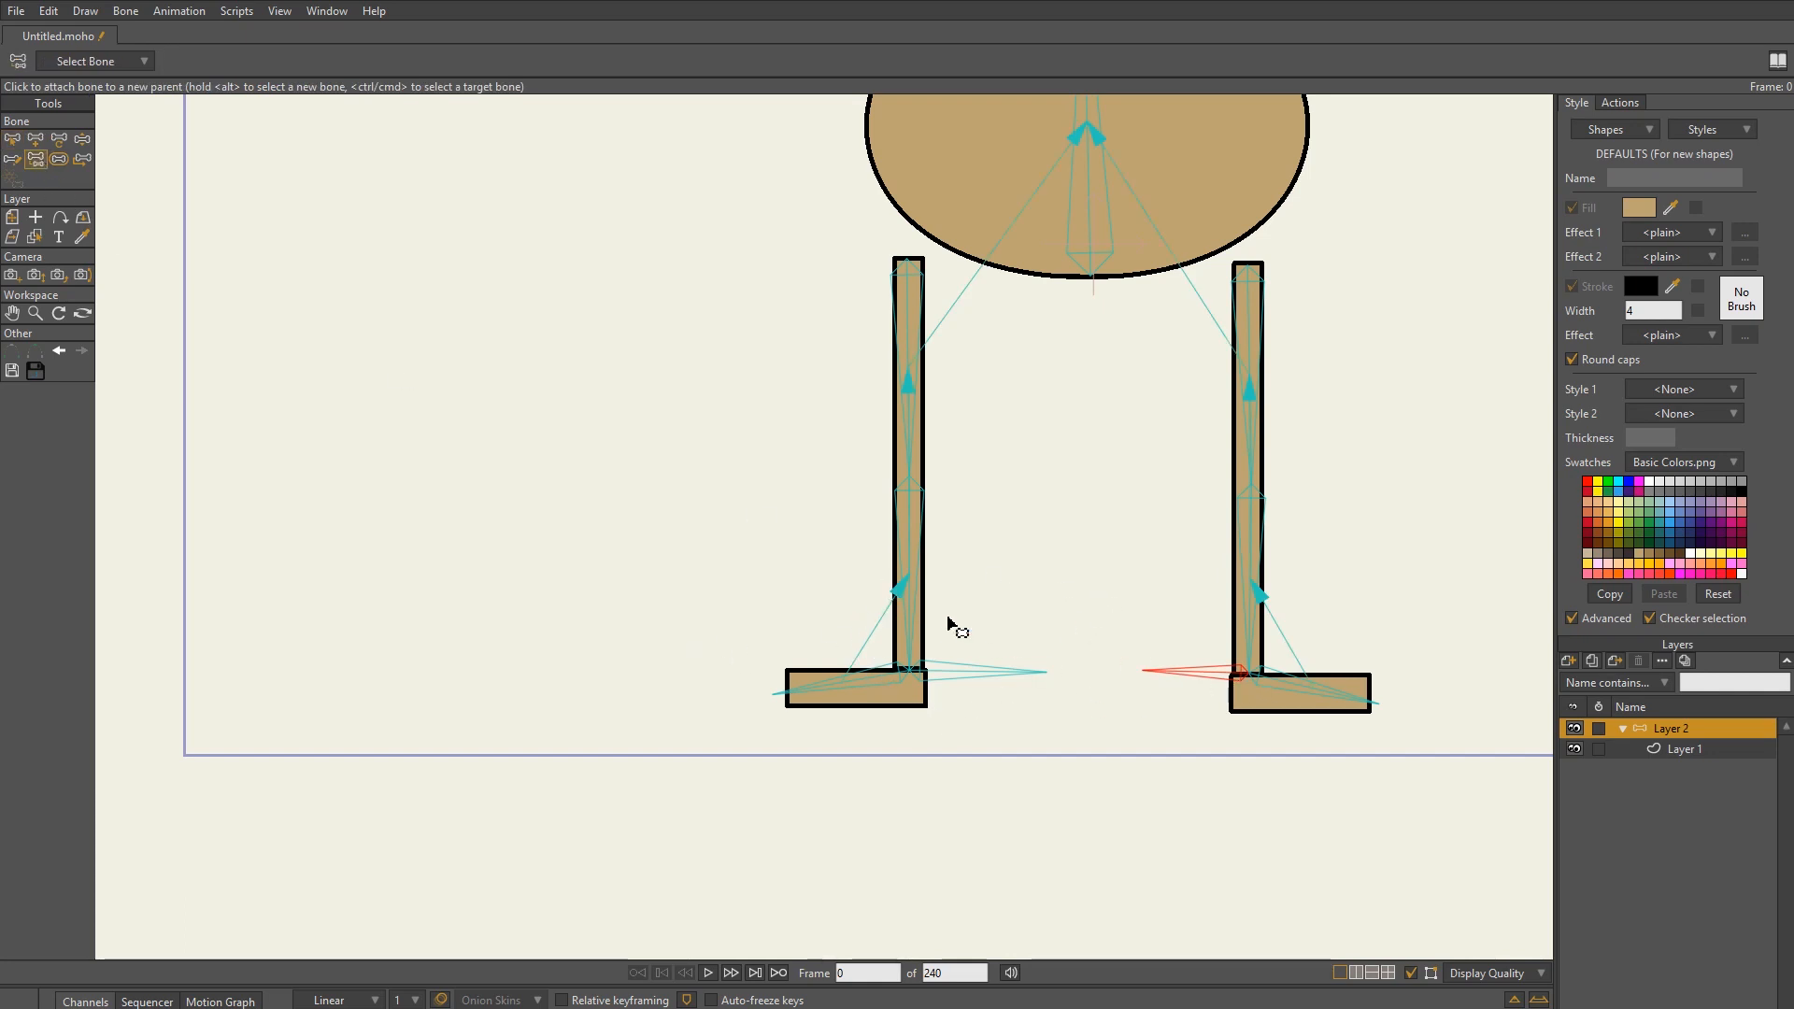
pyautogui.click(12, 138)
pyautogui.click(478, 324)
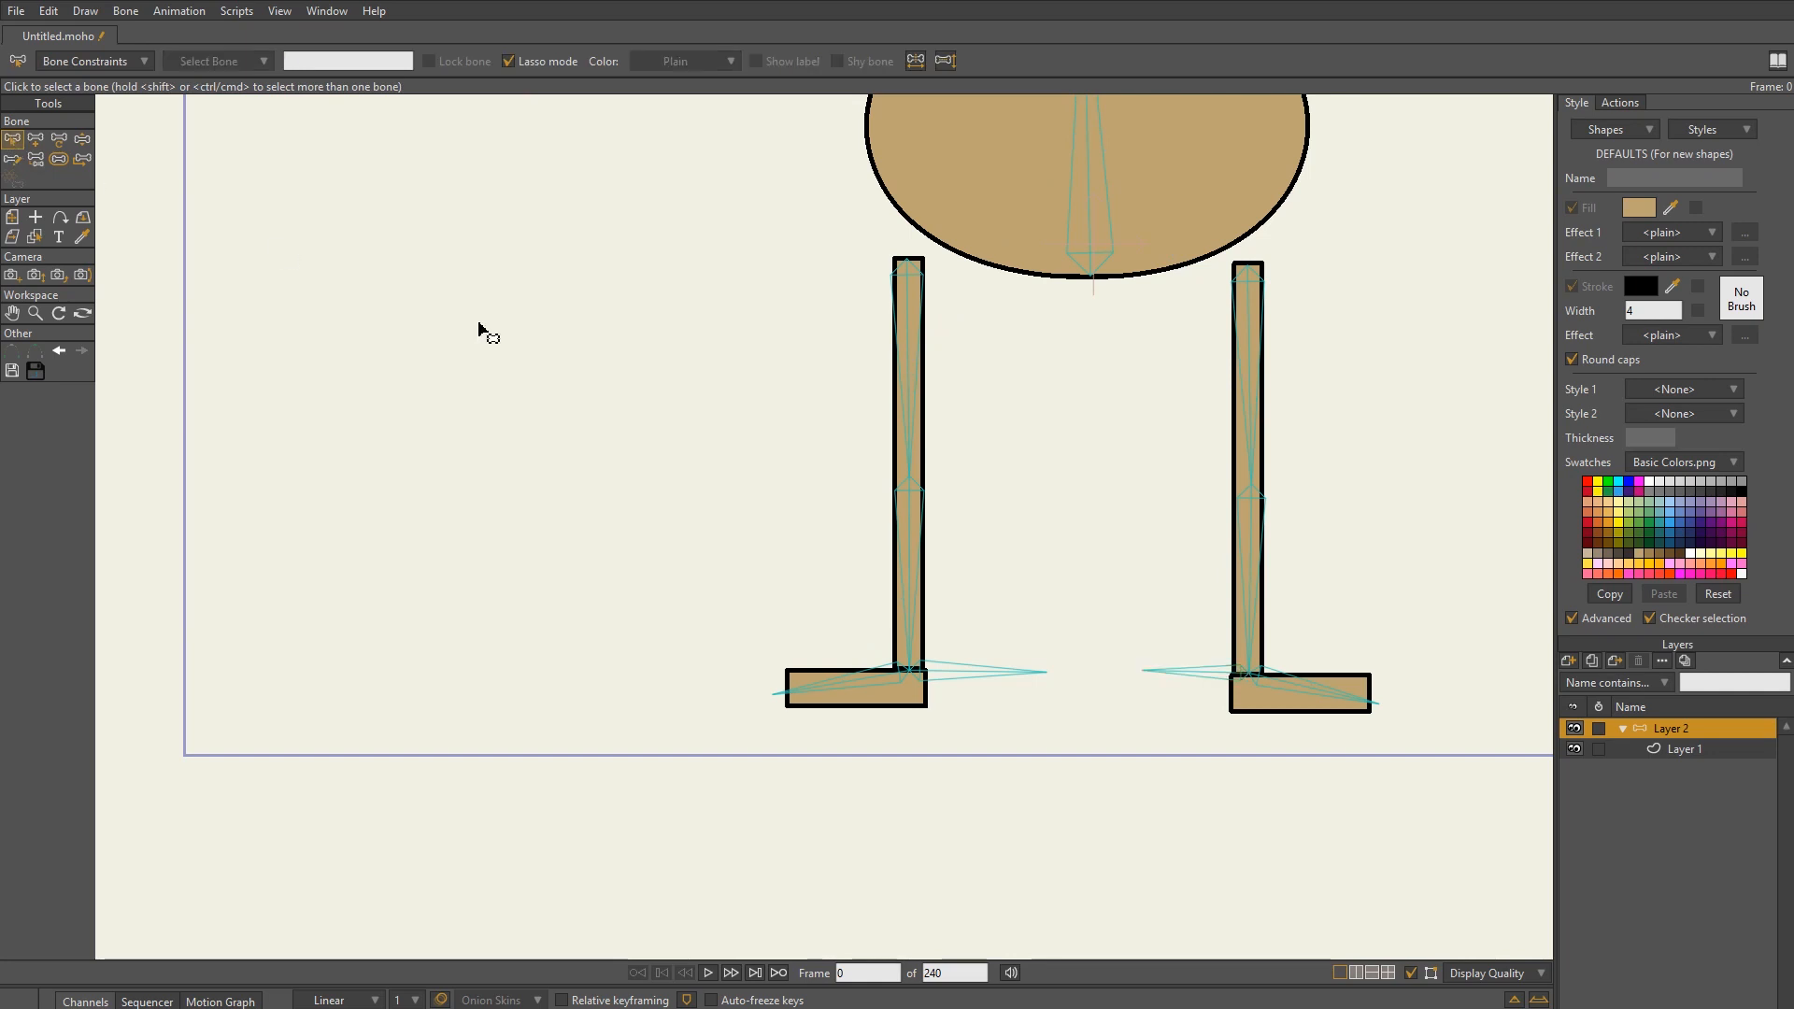
# - Reduce the bone strength of both inward-pointing ankle bones to 0
pyautogui.click(54, 157)
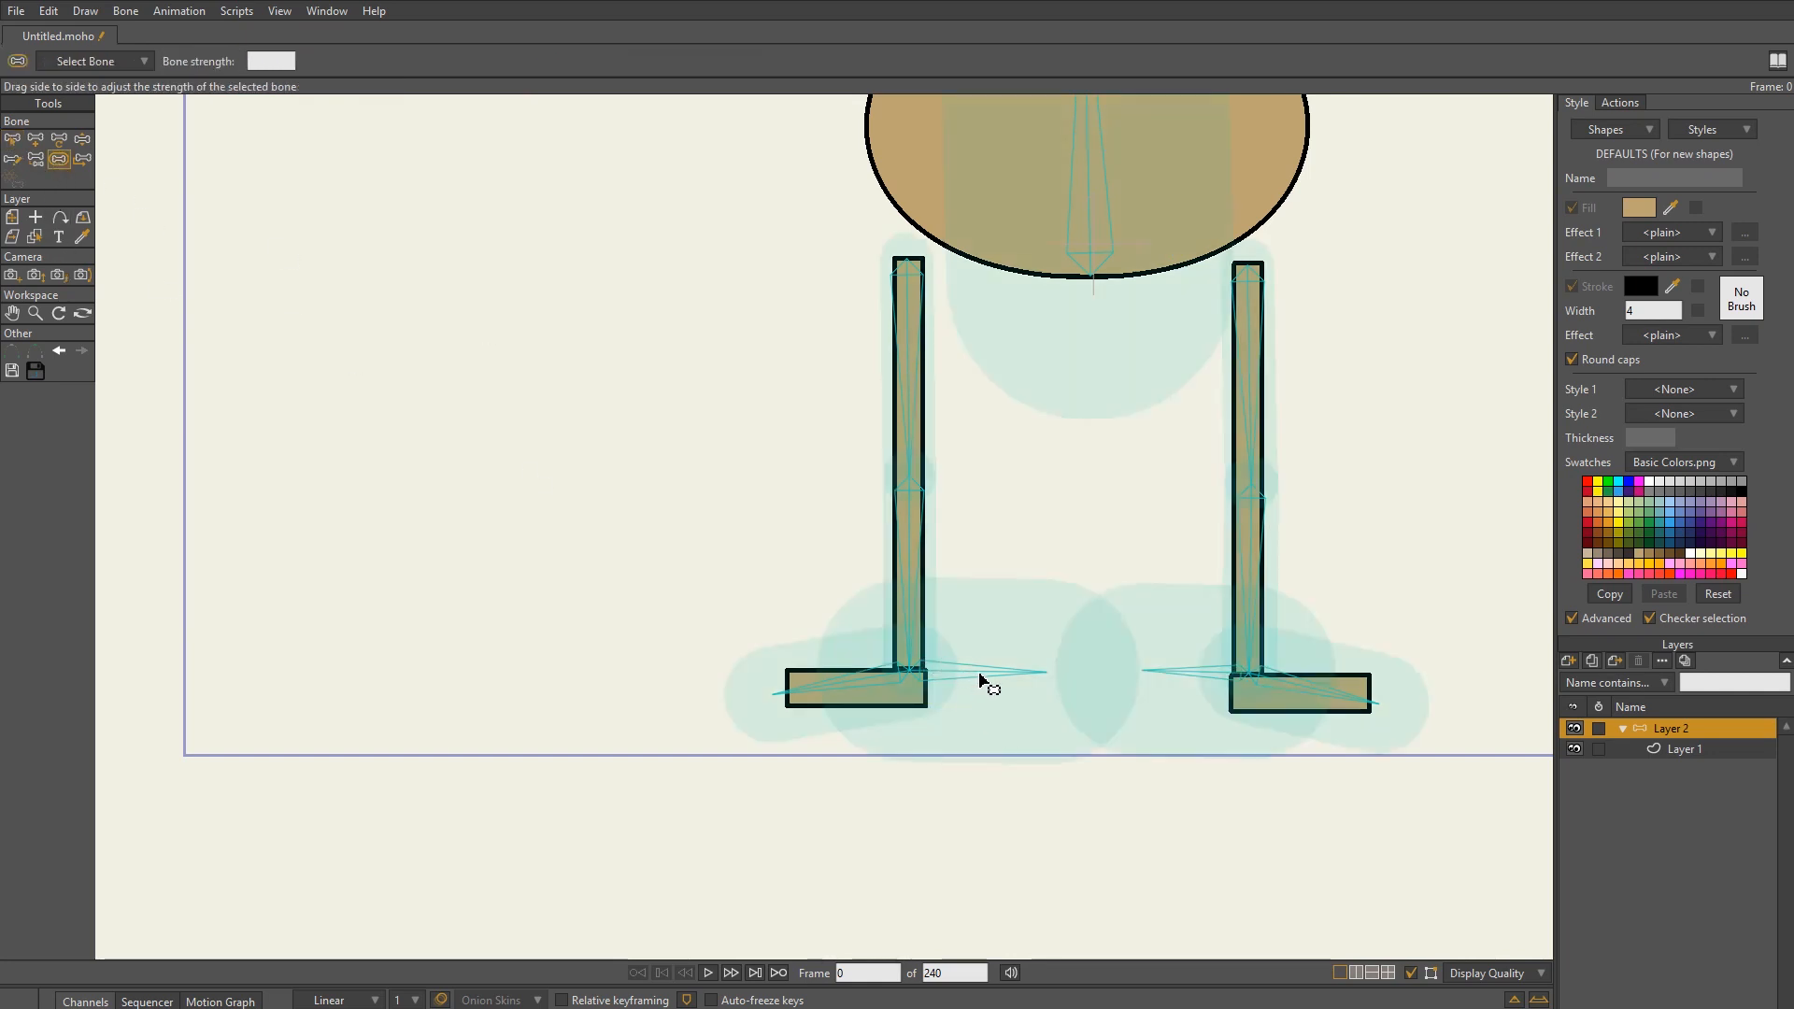
pyautogui.moveTo(1021, 688); pyautogui.dragTo(861, 684)
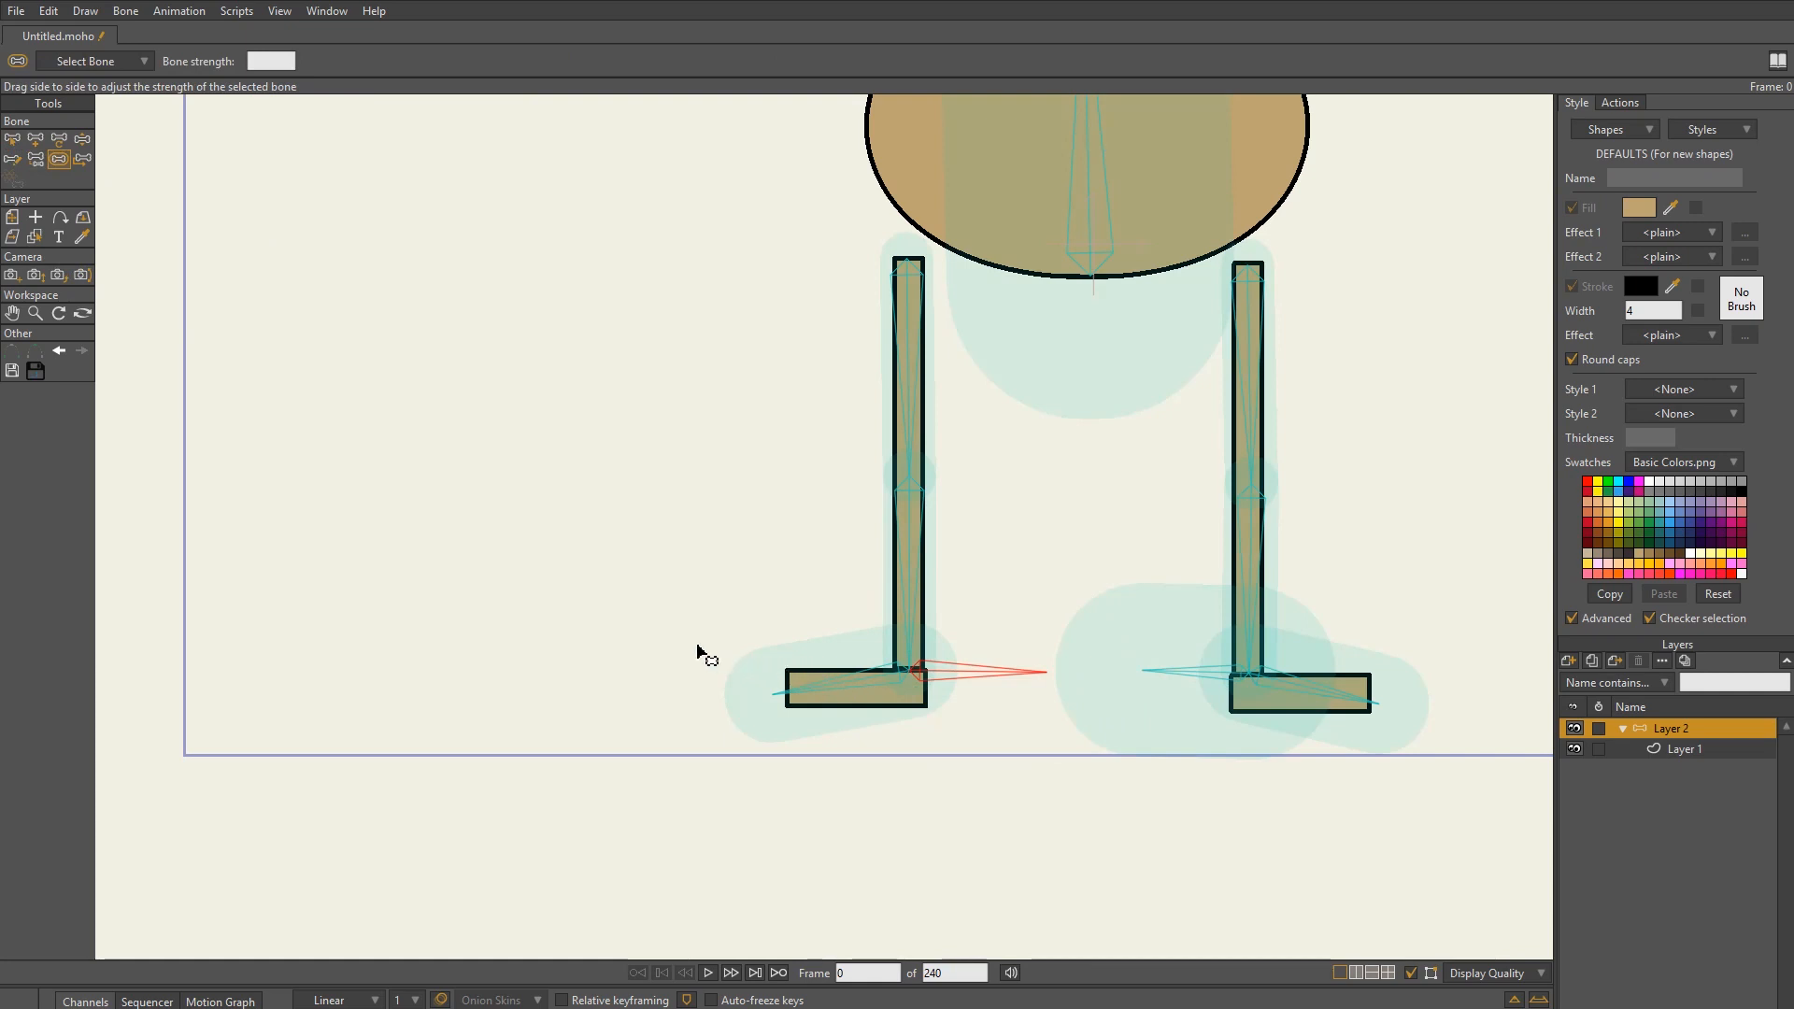
pyautogui.moveTo(696, 645); pyautogui.dragTo(519, 597)
pyautogui.click(1193, 682)
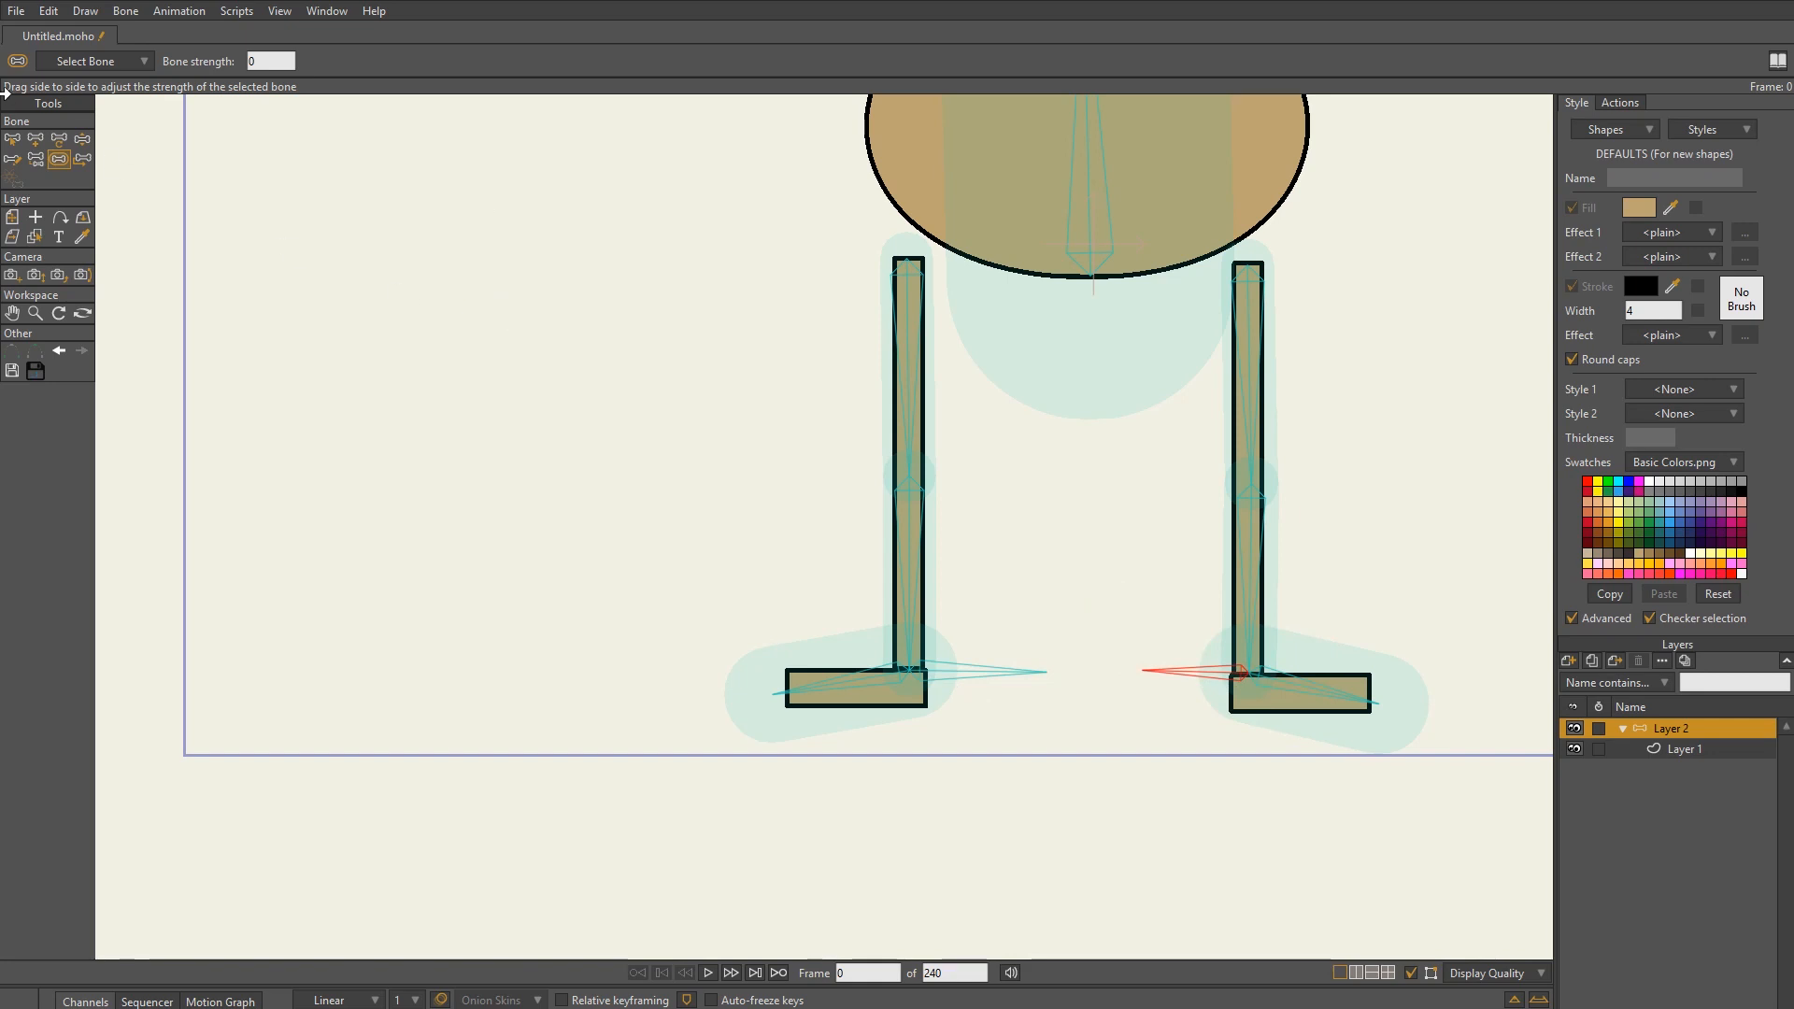
# - Rename the inward-pointing bone at the left ankle "target left" and the one at the right ankle "target right"
pyautogui.click(11, 140)
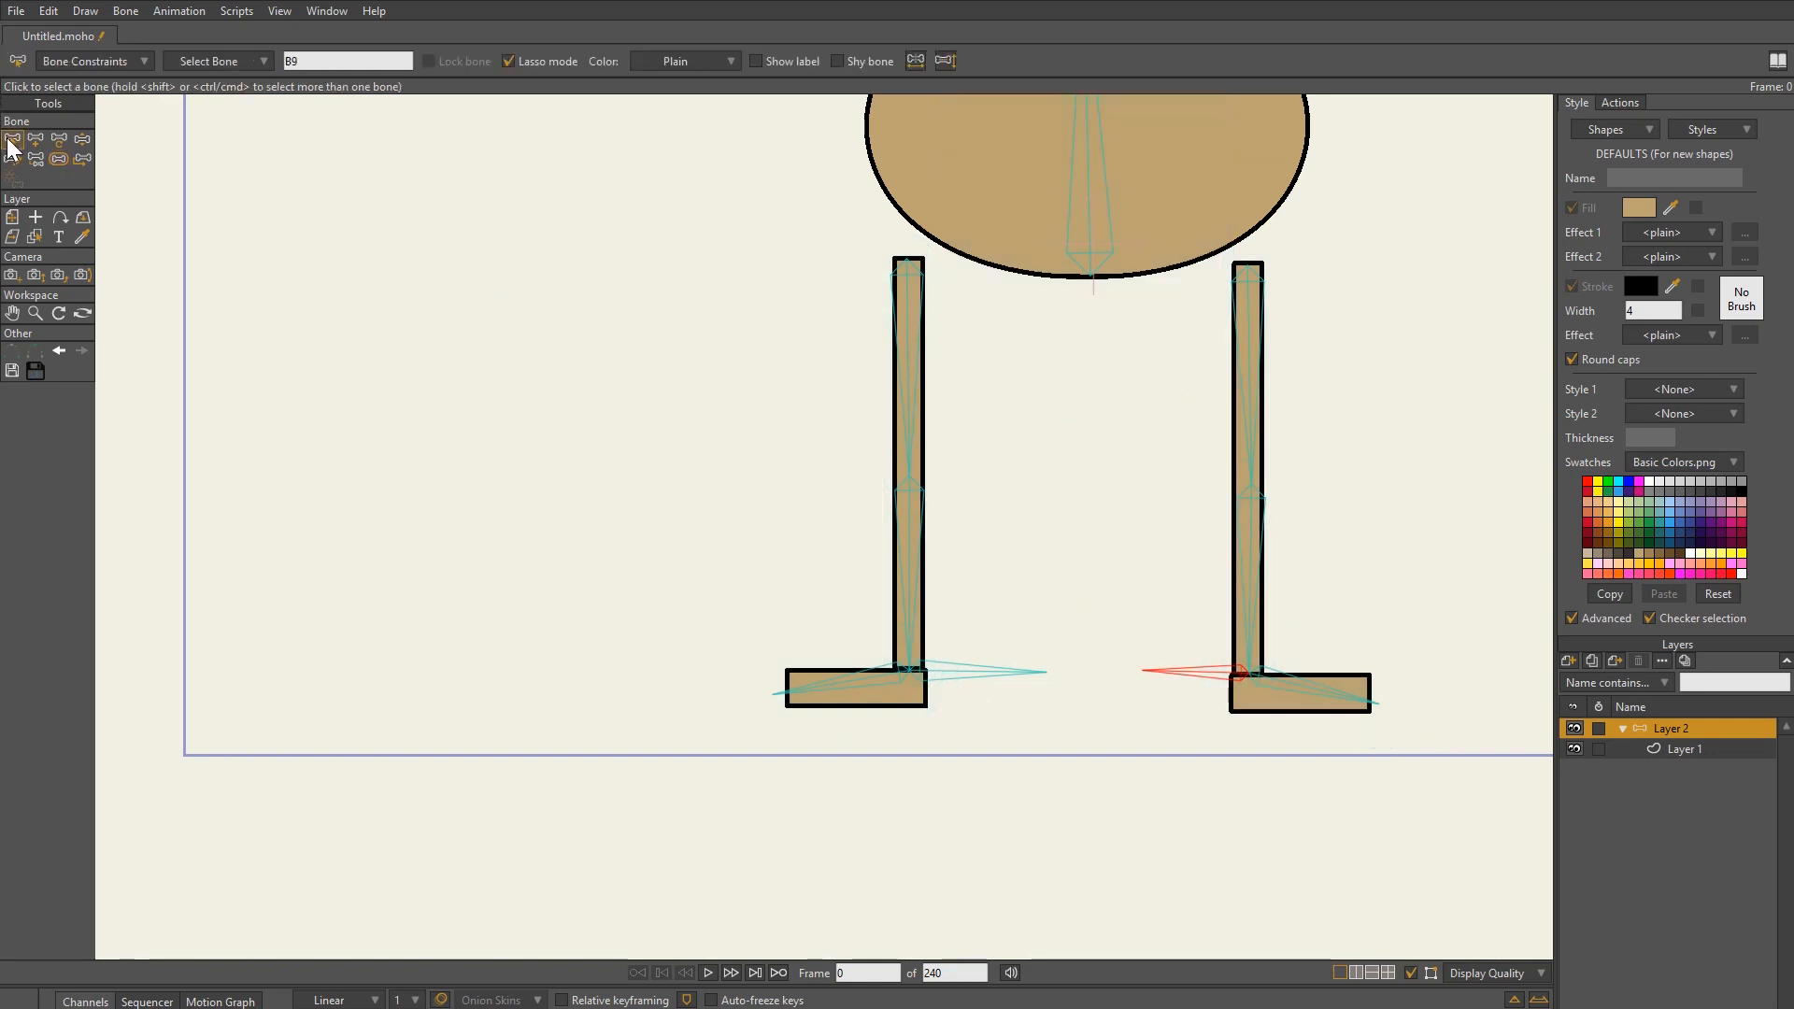
pyautogui.click(948, 674)
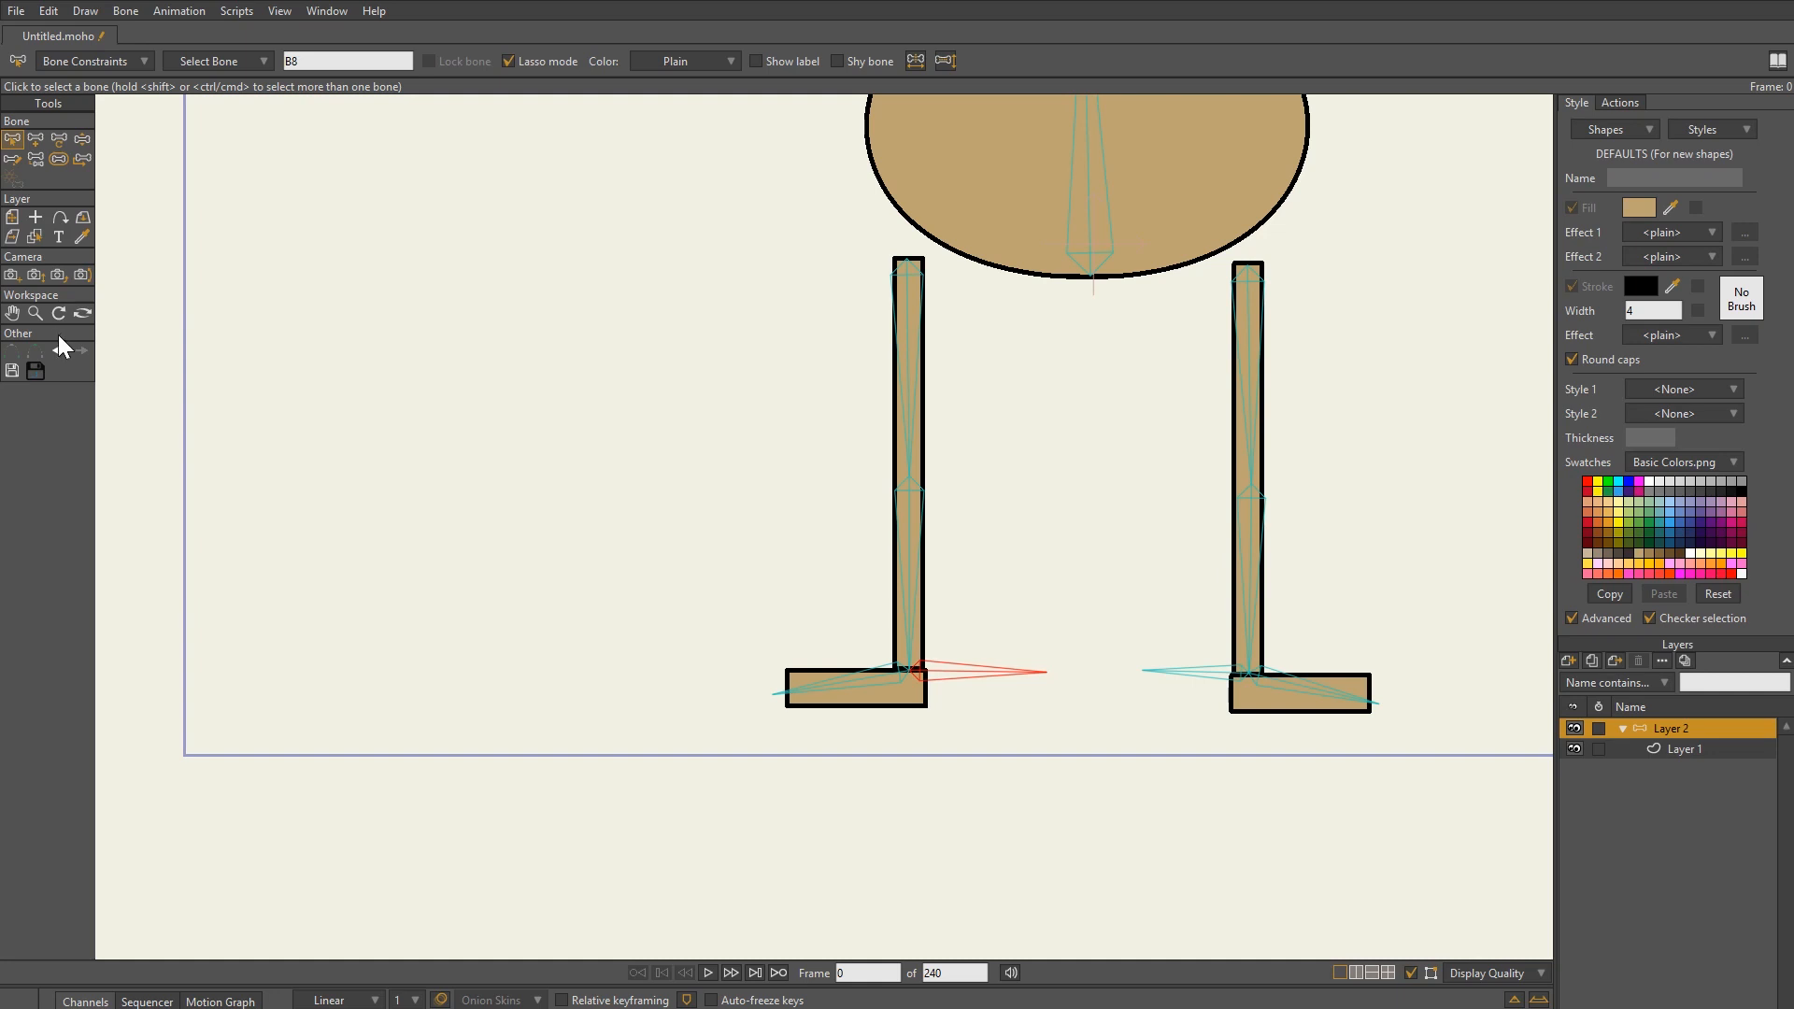
pyautogui.click(315, 61)
pyautogui.write('target left')
pyautogui.press('Return')
pyautogui.click(1186, 676)
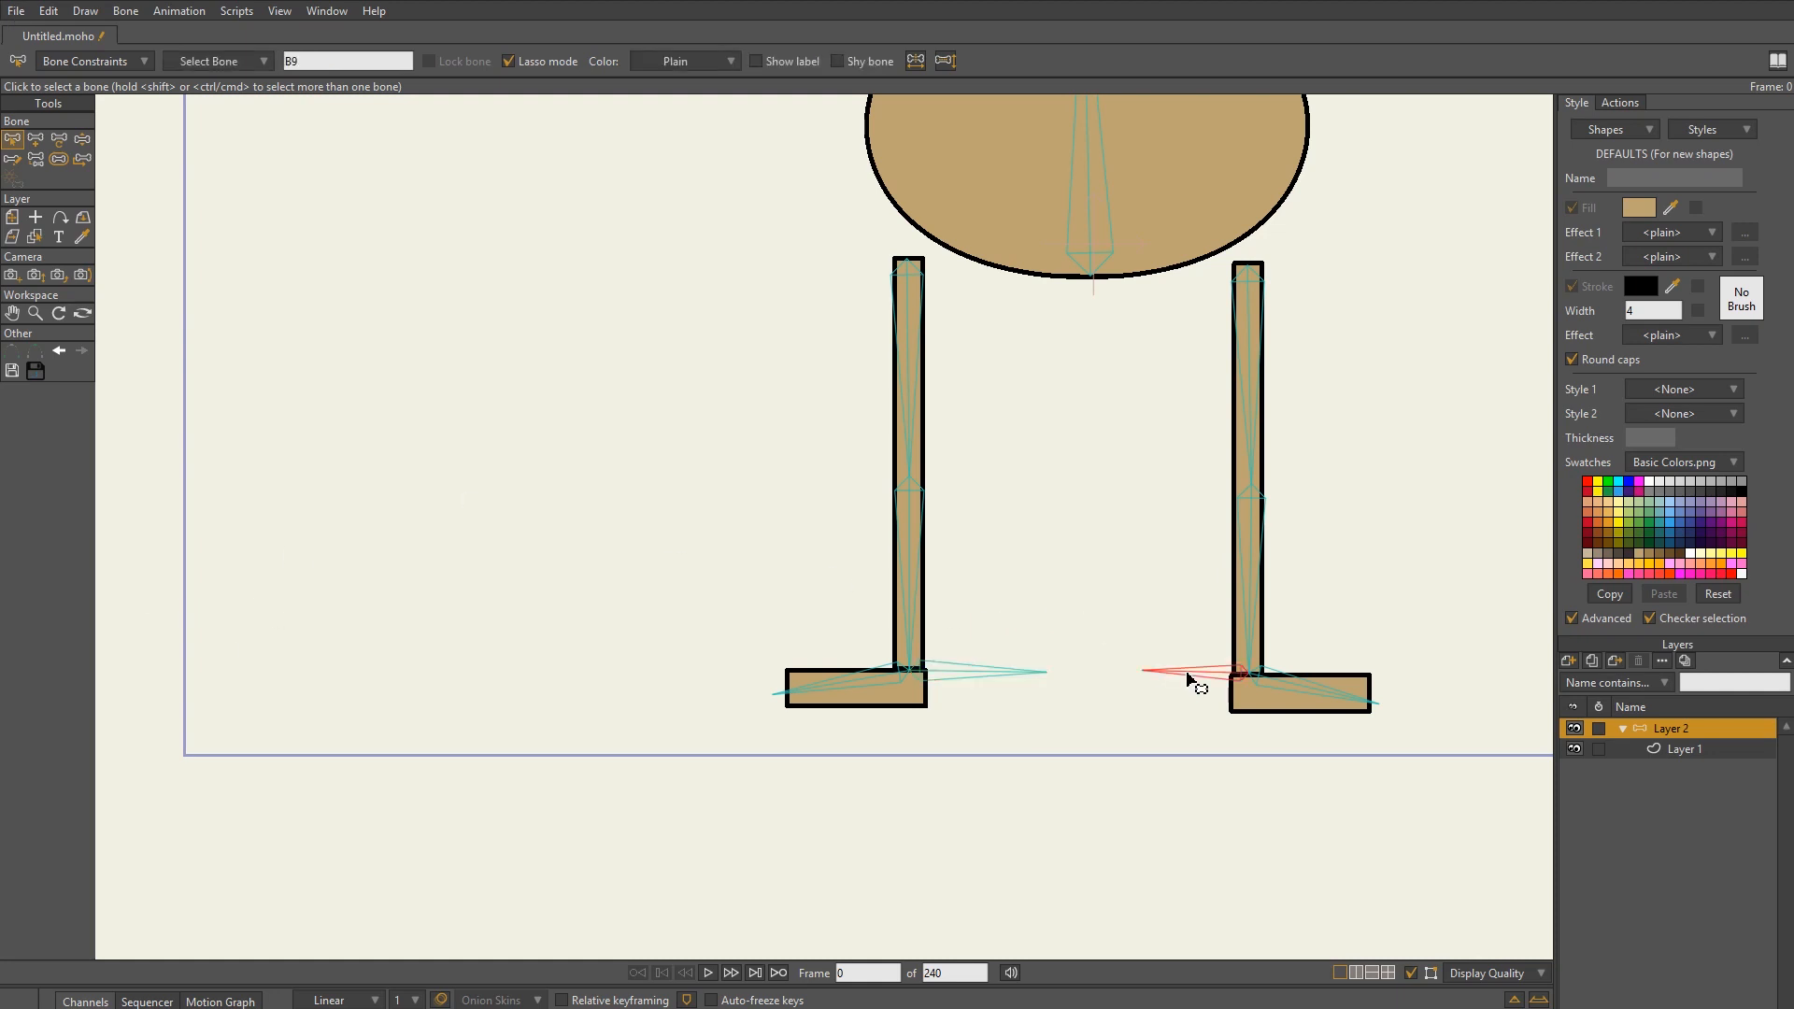
pyautogui.click(317, 65)
pyautogui.write('target right')
pyautogui.press('Return')
# - Assign the target left bone as the target of the lower left leg bone
pyautogui.click(911, 537)
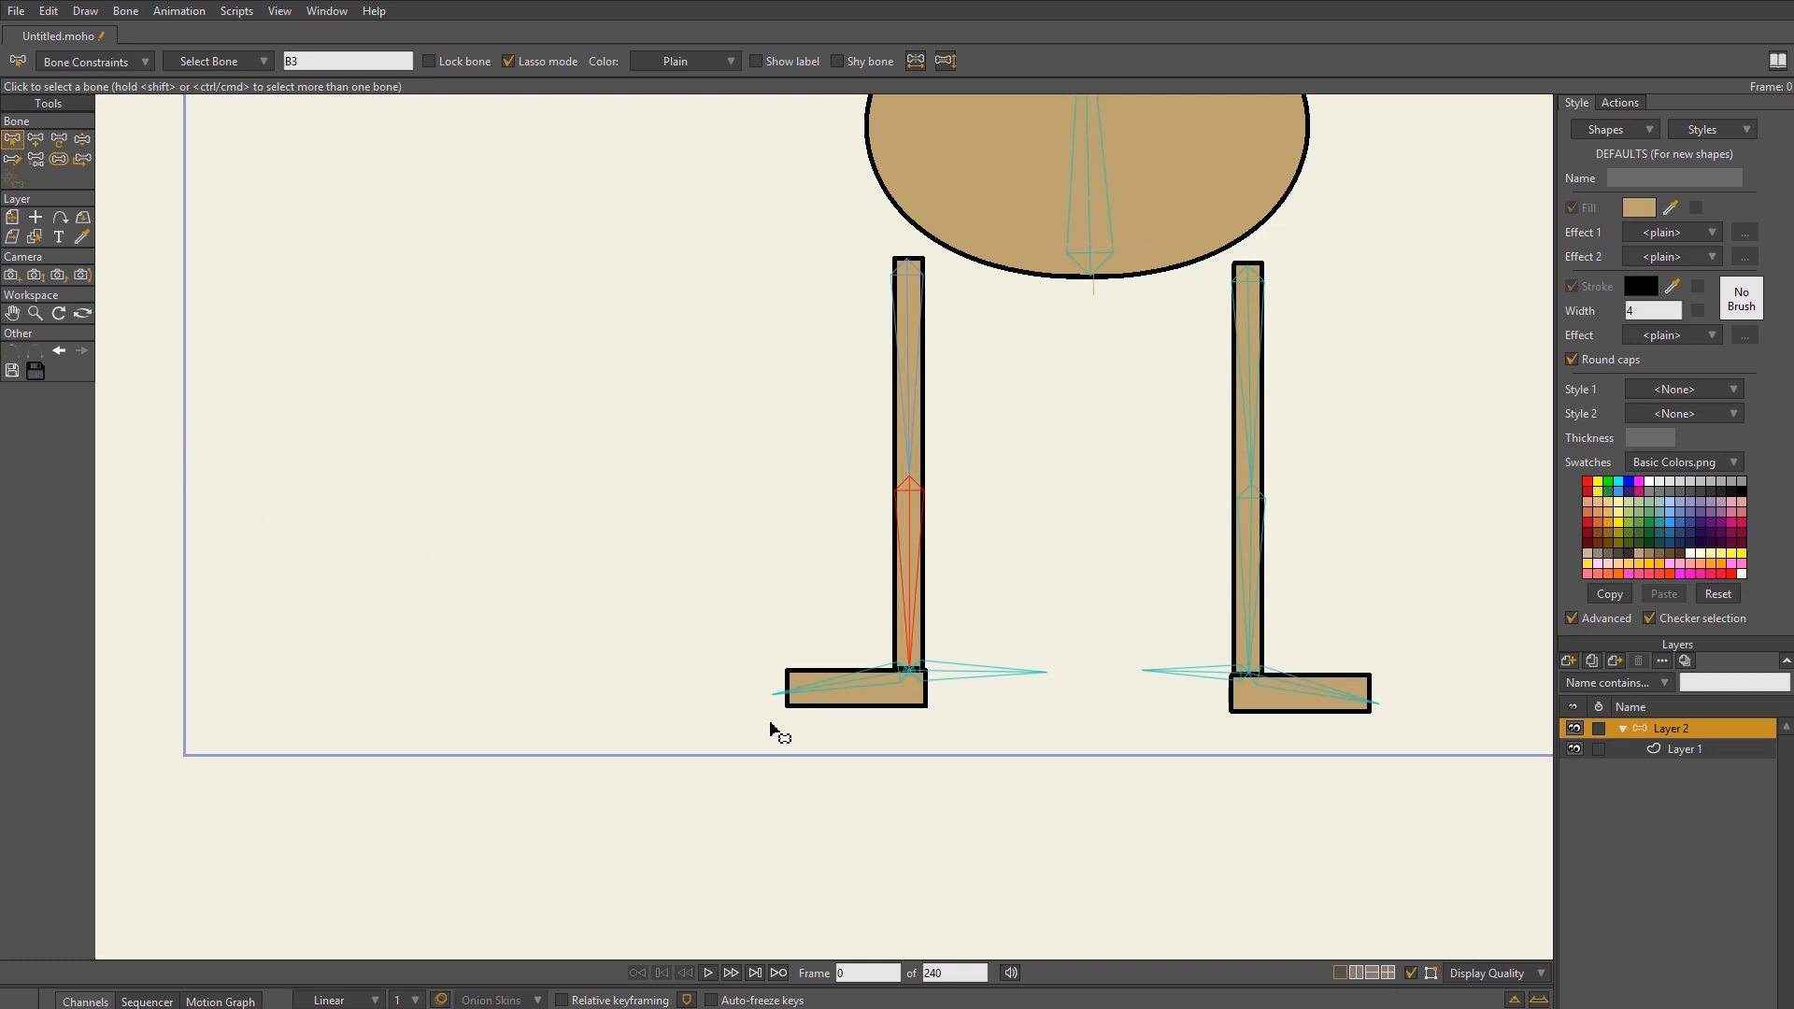
pyautogui.scroll(5, 907, 729)
pyautogui.scroll(3, 903, 720)
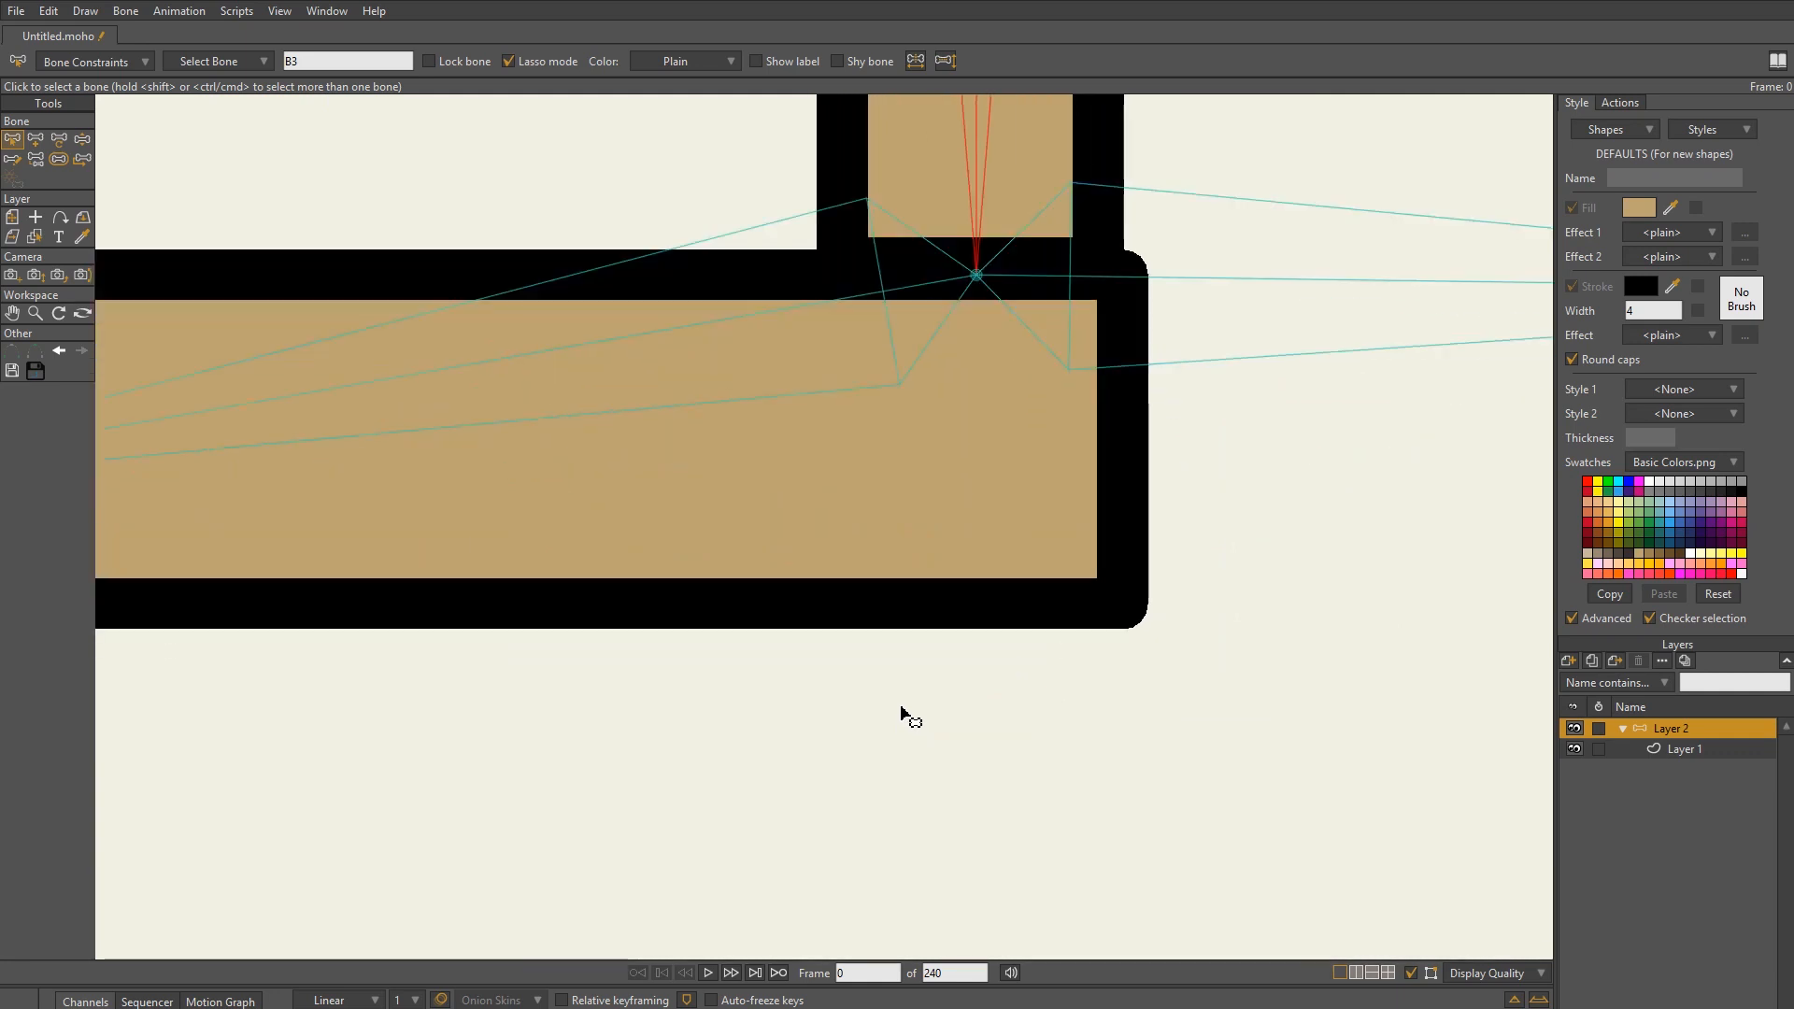
pyautogui.scroll(5, 781, 561)
pyautogui.scroll(2, 781, 551)
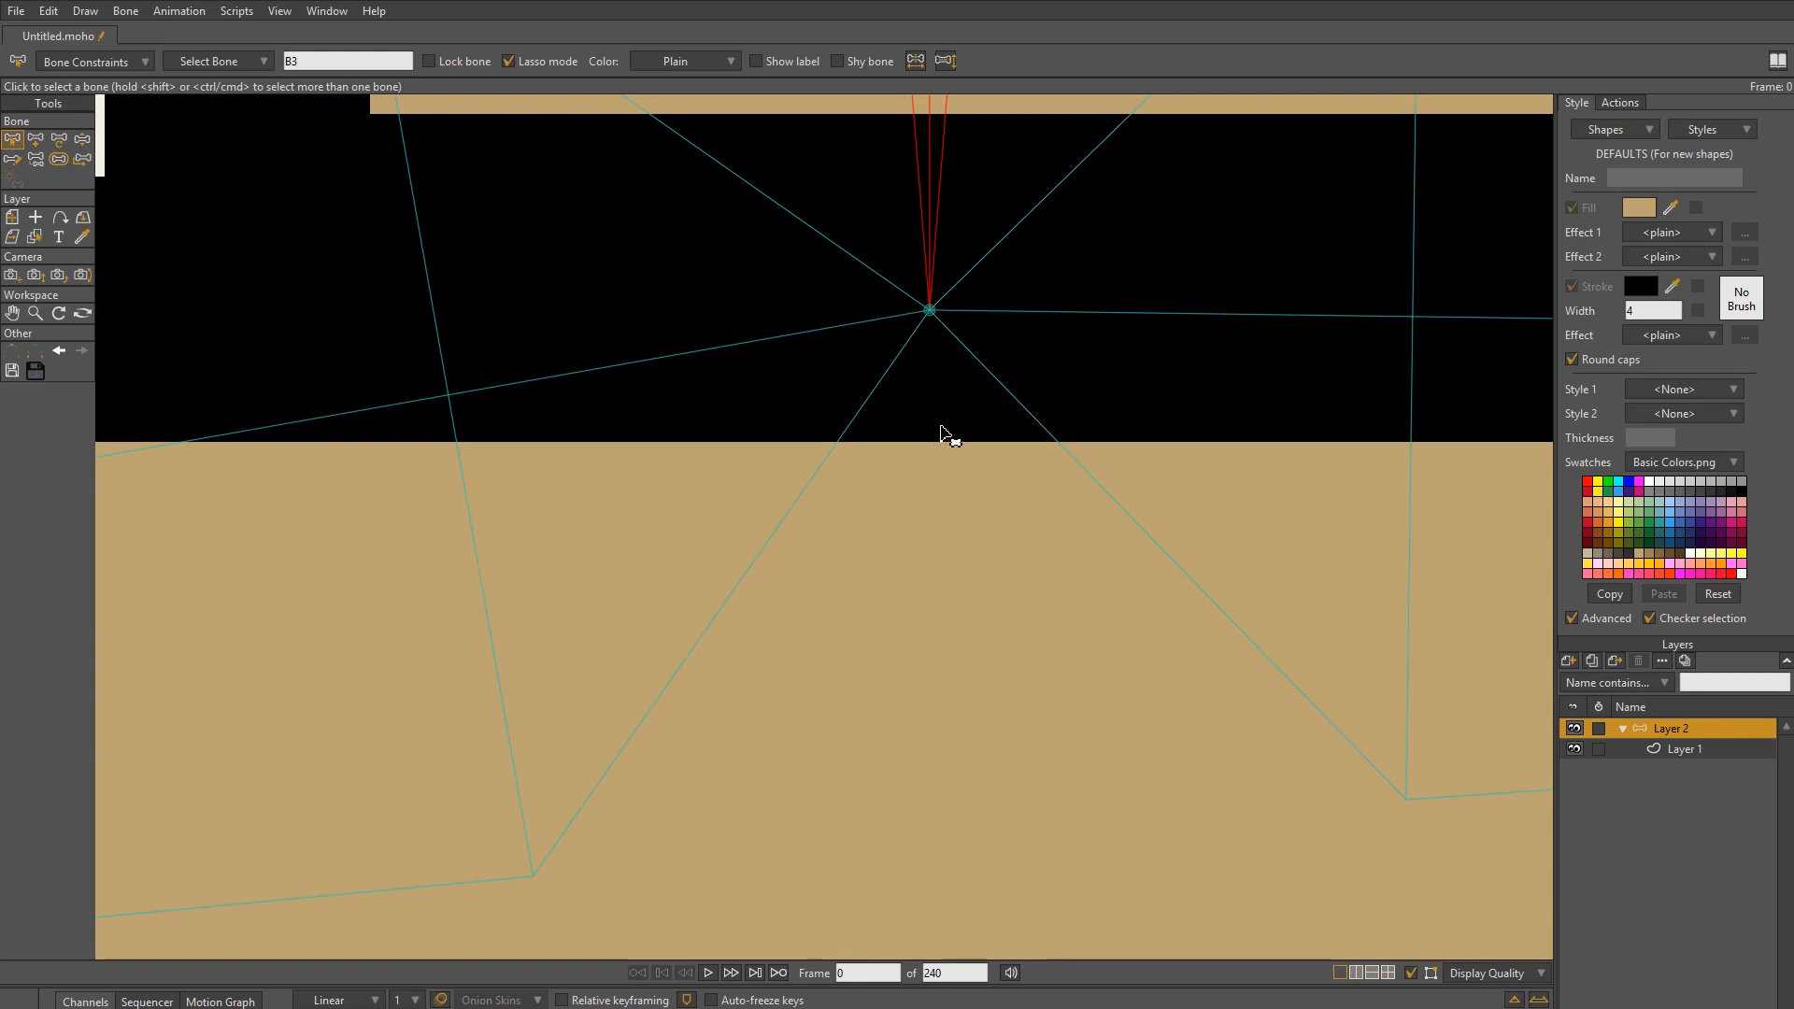
pyautogui.scroll(-6, 934, 432)
pyautogui.moveTo(1194, 479); pyautogui.dragTo(807, 496)
pyautogui.scroll(-2, 892, 497)
# - Assign the target right bone as the target of the lower right leg bone
pyautogui.click(1187, 455)
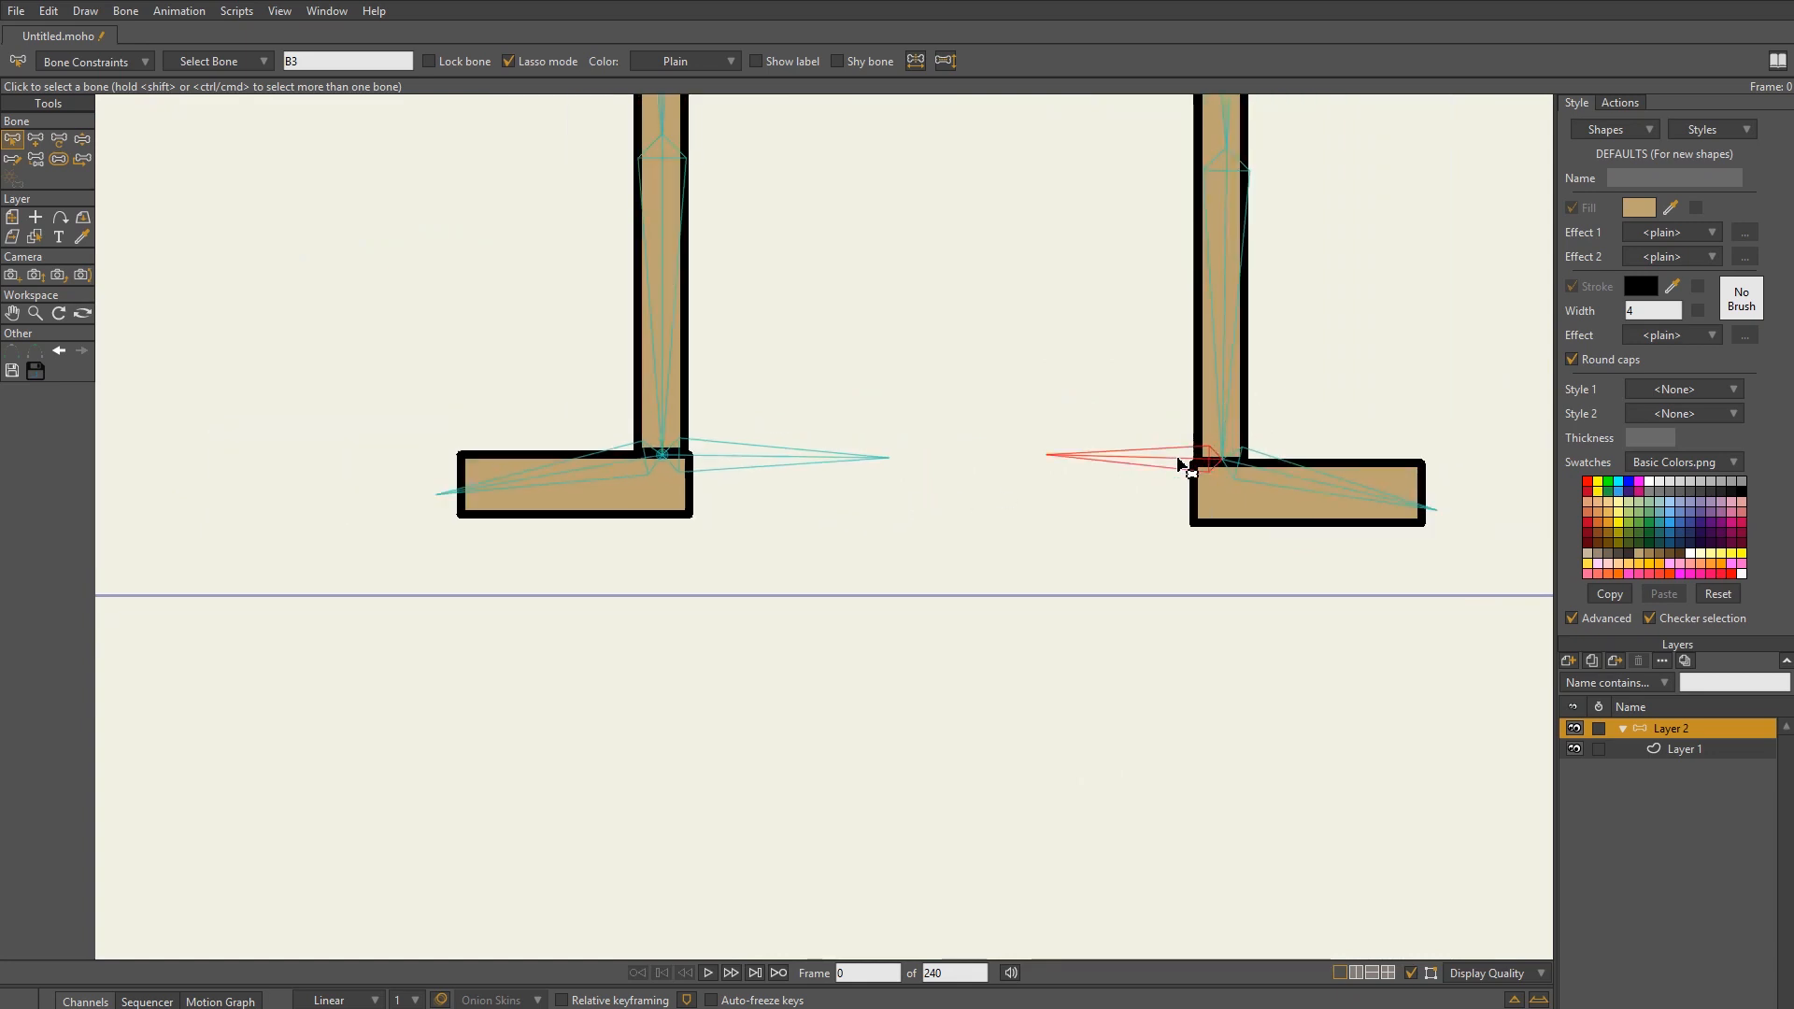
pyautogui.click(1227, 392)
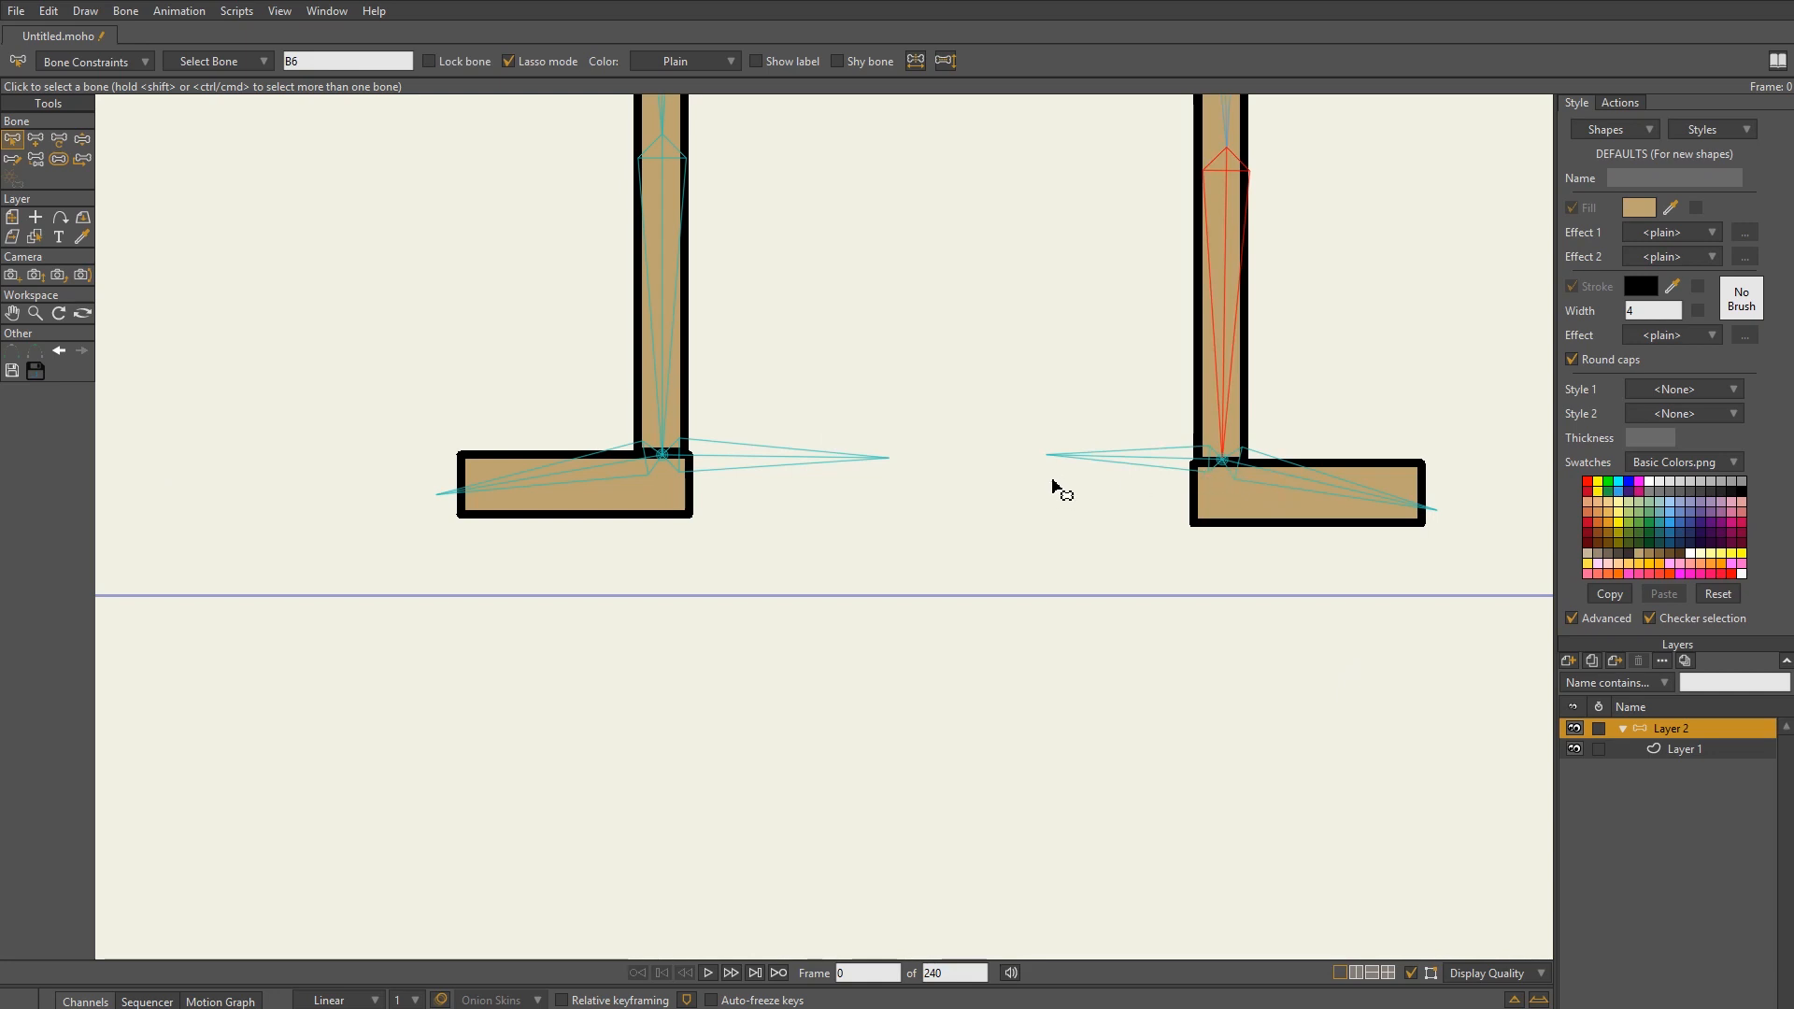
pyautogui.scroll(1, 1053, 481)
pyautogui.scroll(-1, 1053, 481)
pyautogui.scroll(1, 1053, 482)
pyautogui.moveTo(982, 302); pyautogui.dragTo(1026, 591)
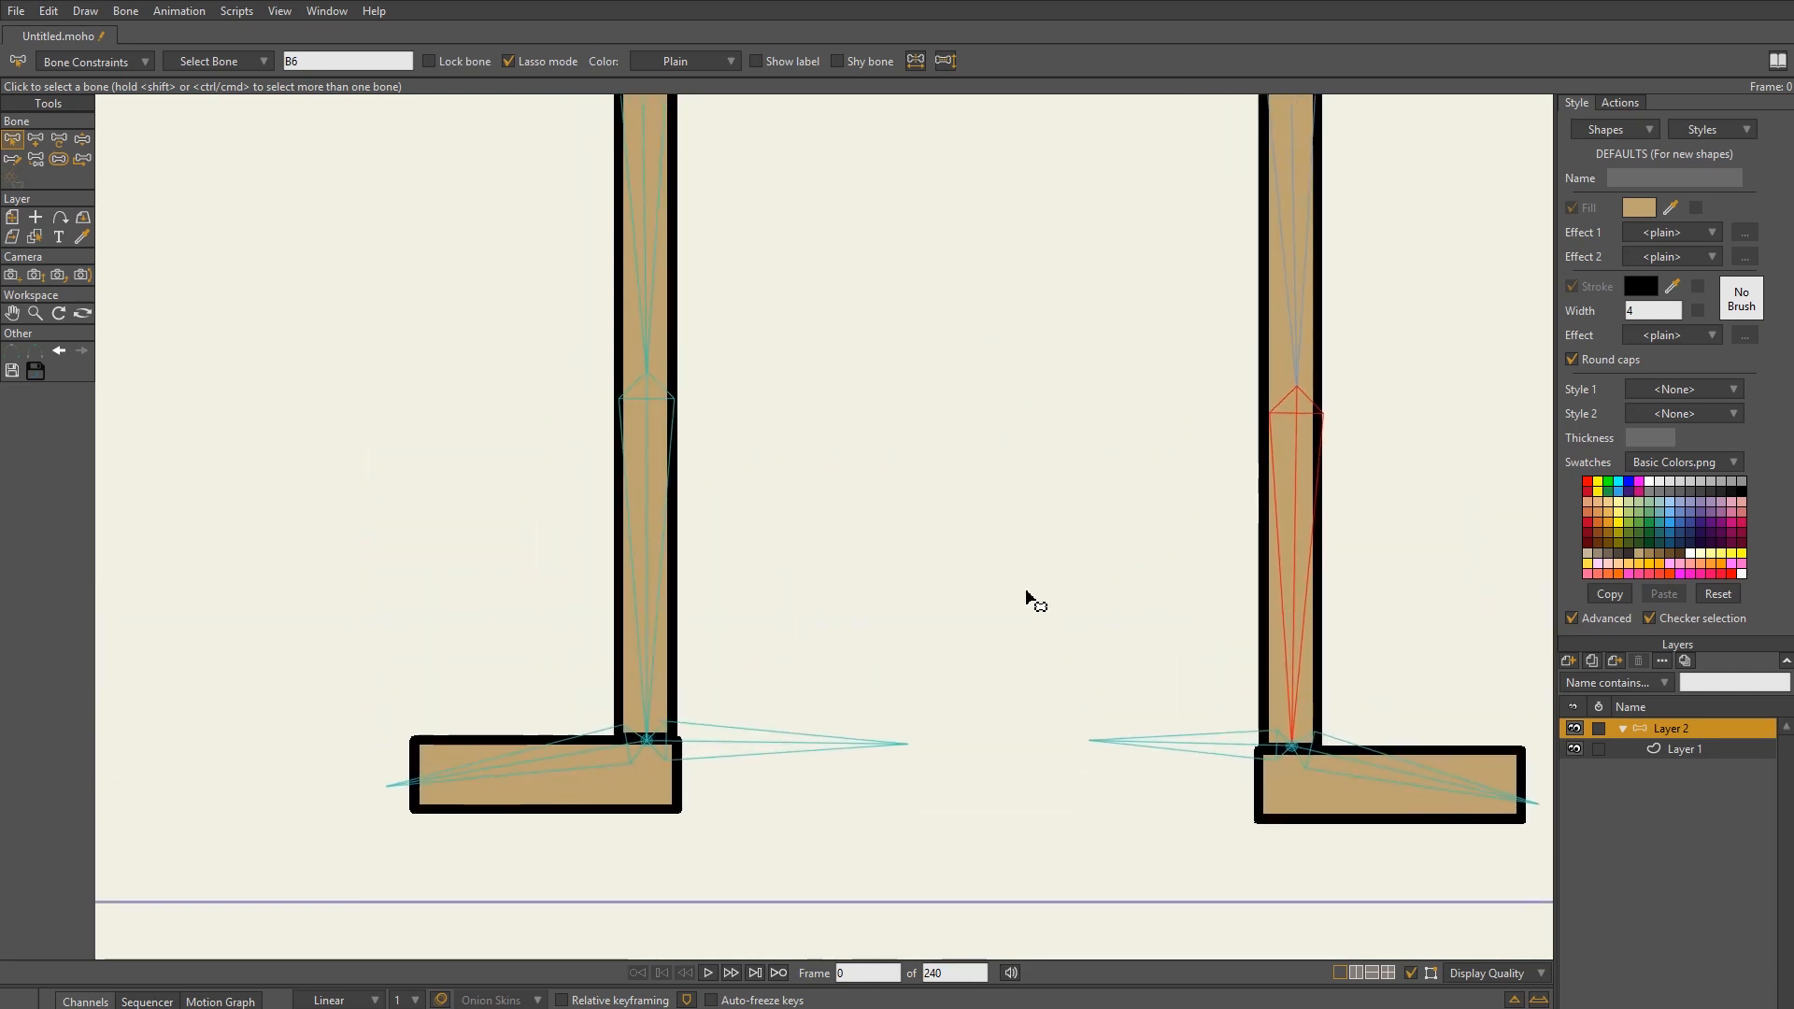
pyautogui.scroll(-3, 1032, 600)
pyautogui.scroll(3, 1032, 600)
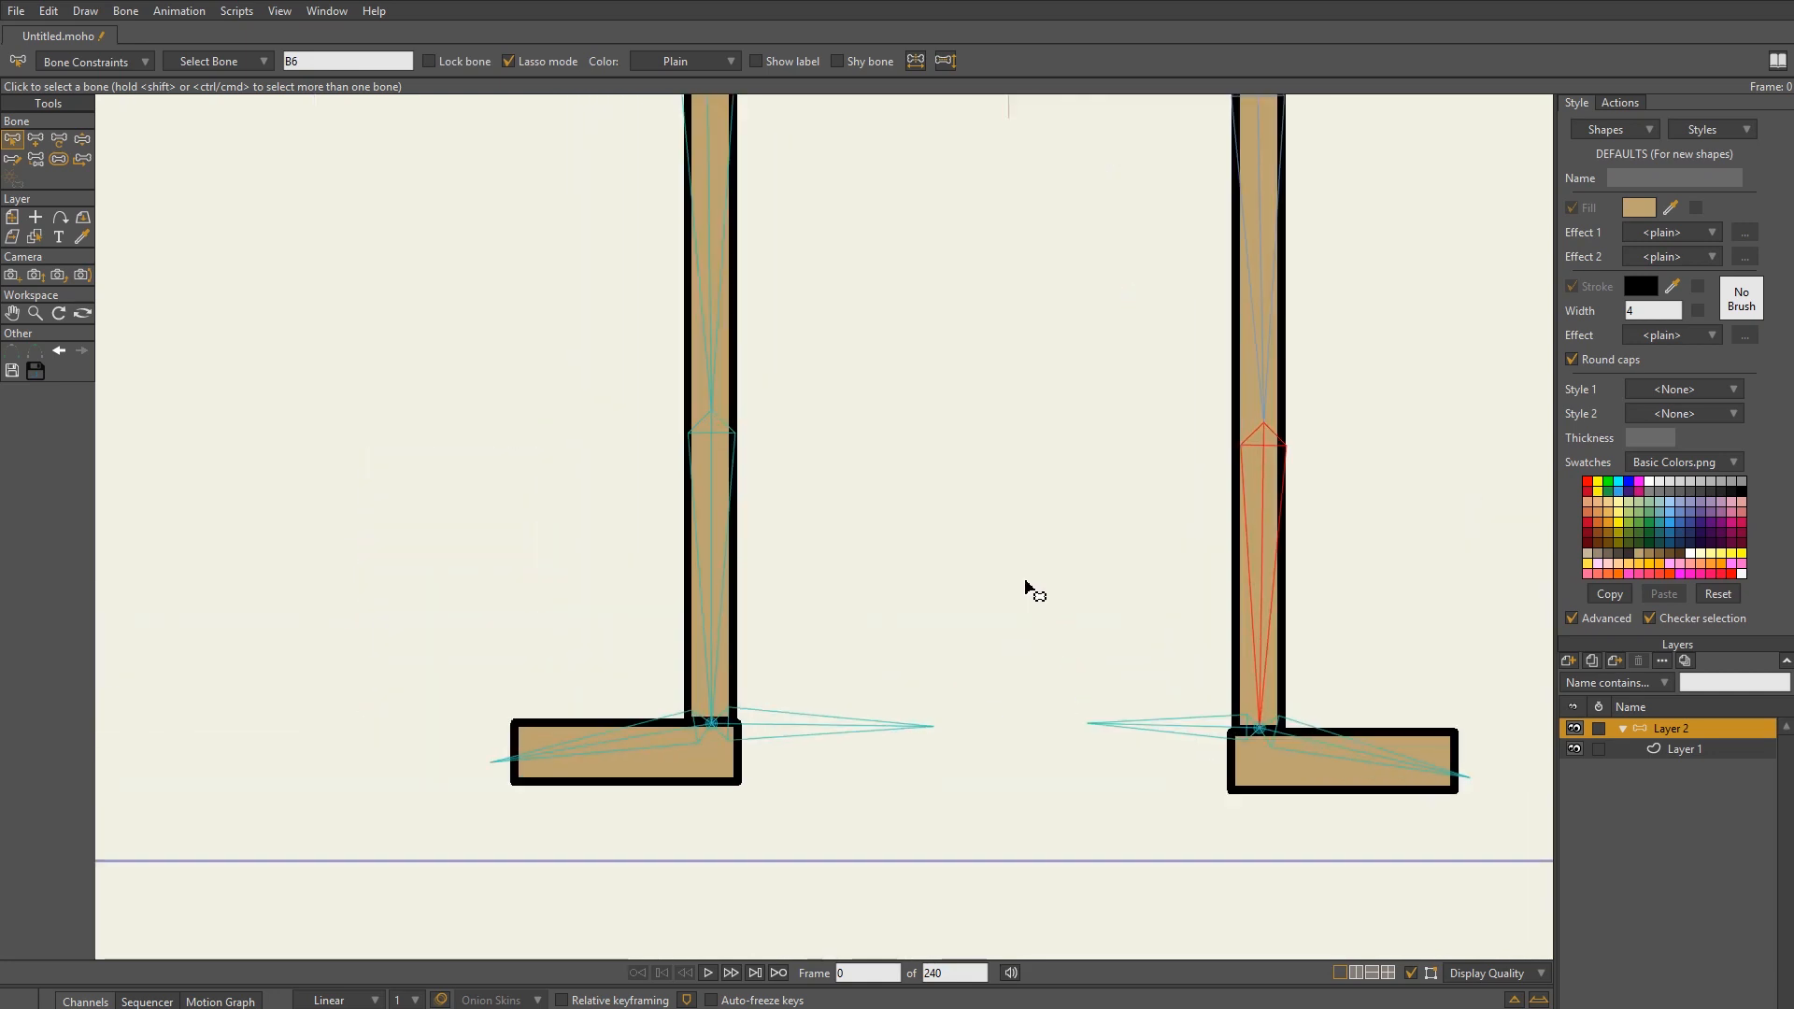
pyautogui.scroll(-3, 1024, 586)
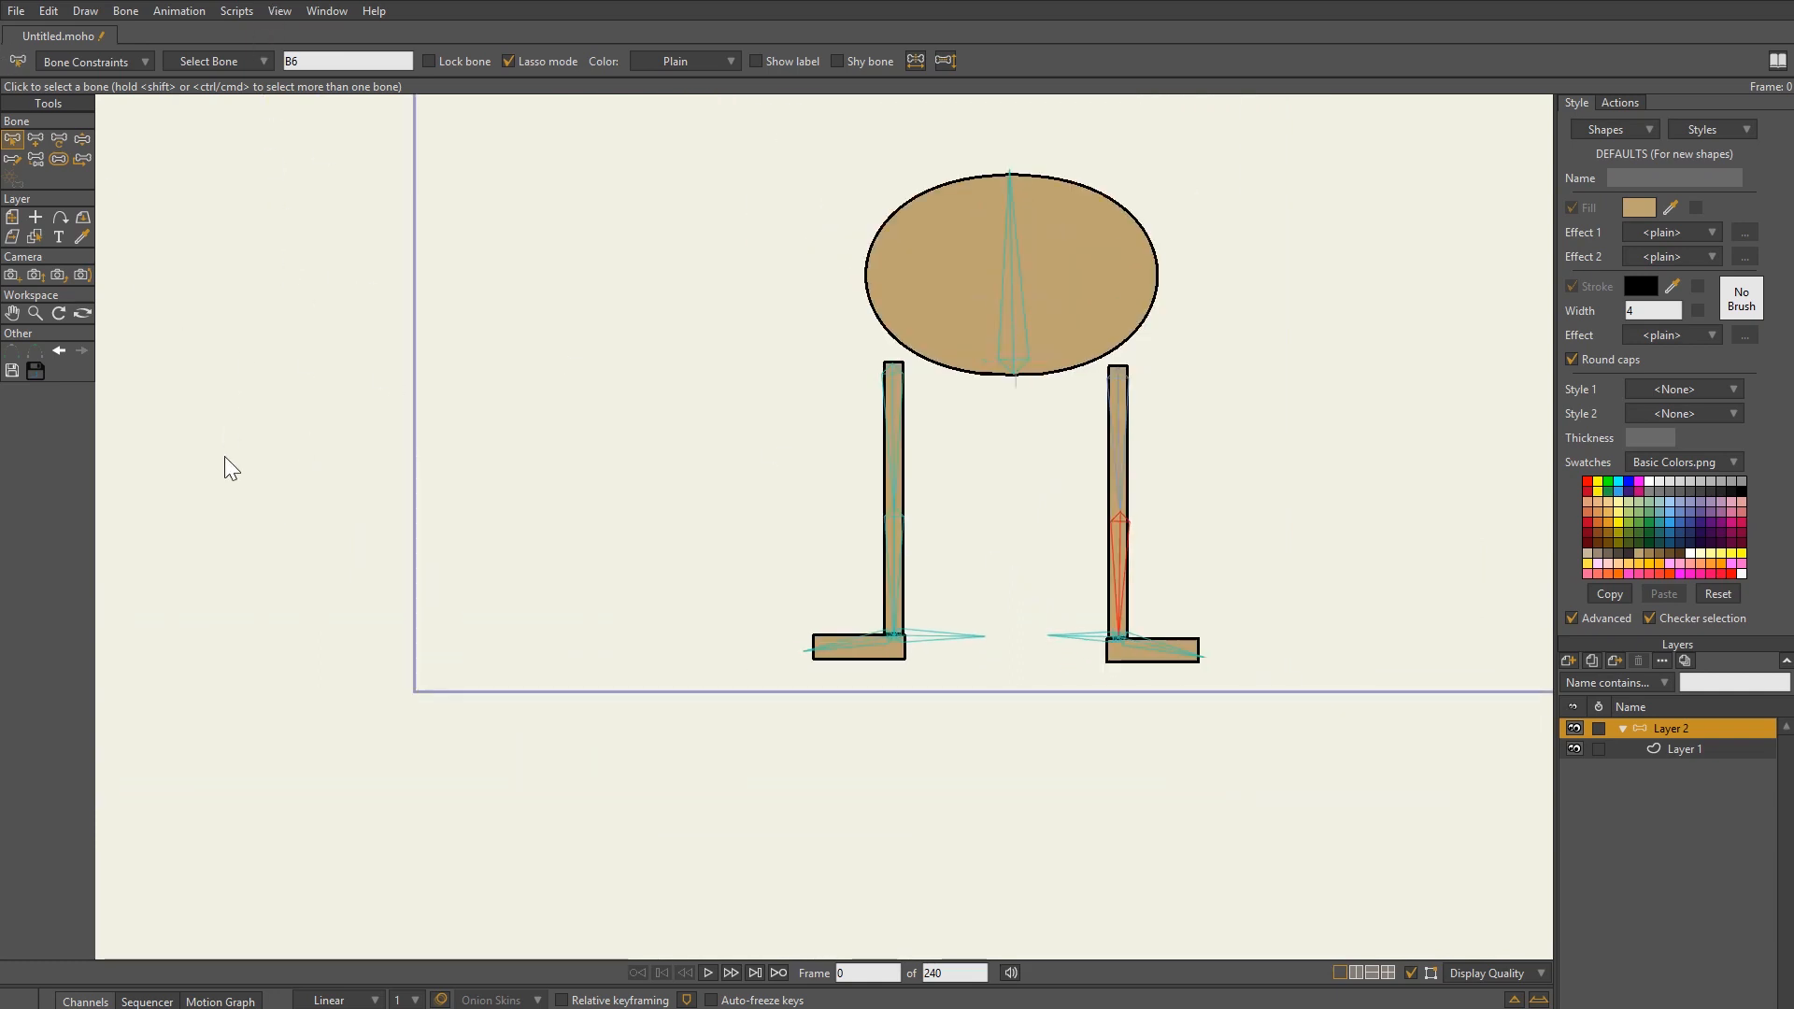
# - Test the leg rig by manipulating the body bone at frame 0, and return to selecting bones
pyautogui.click(80, 142)
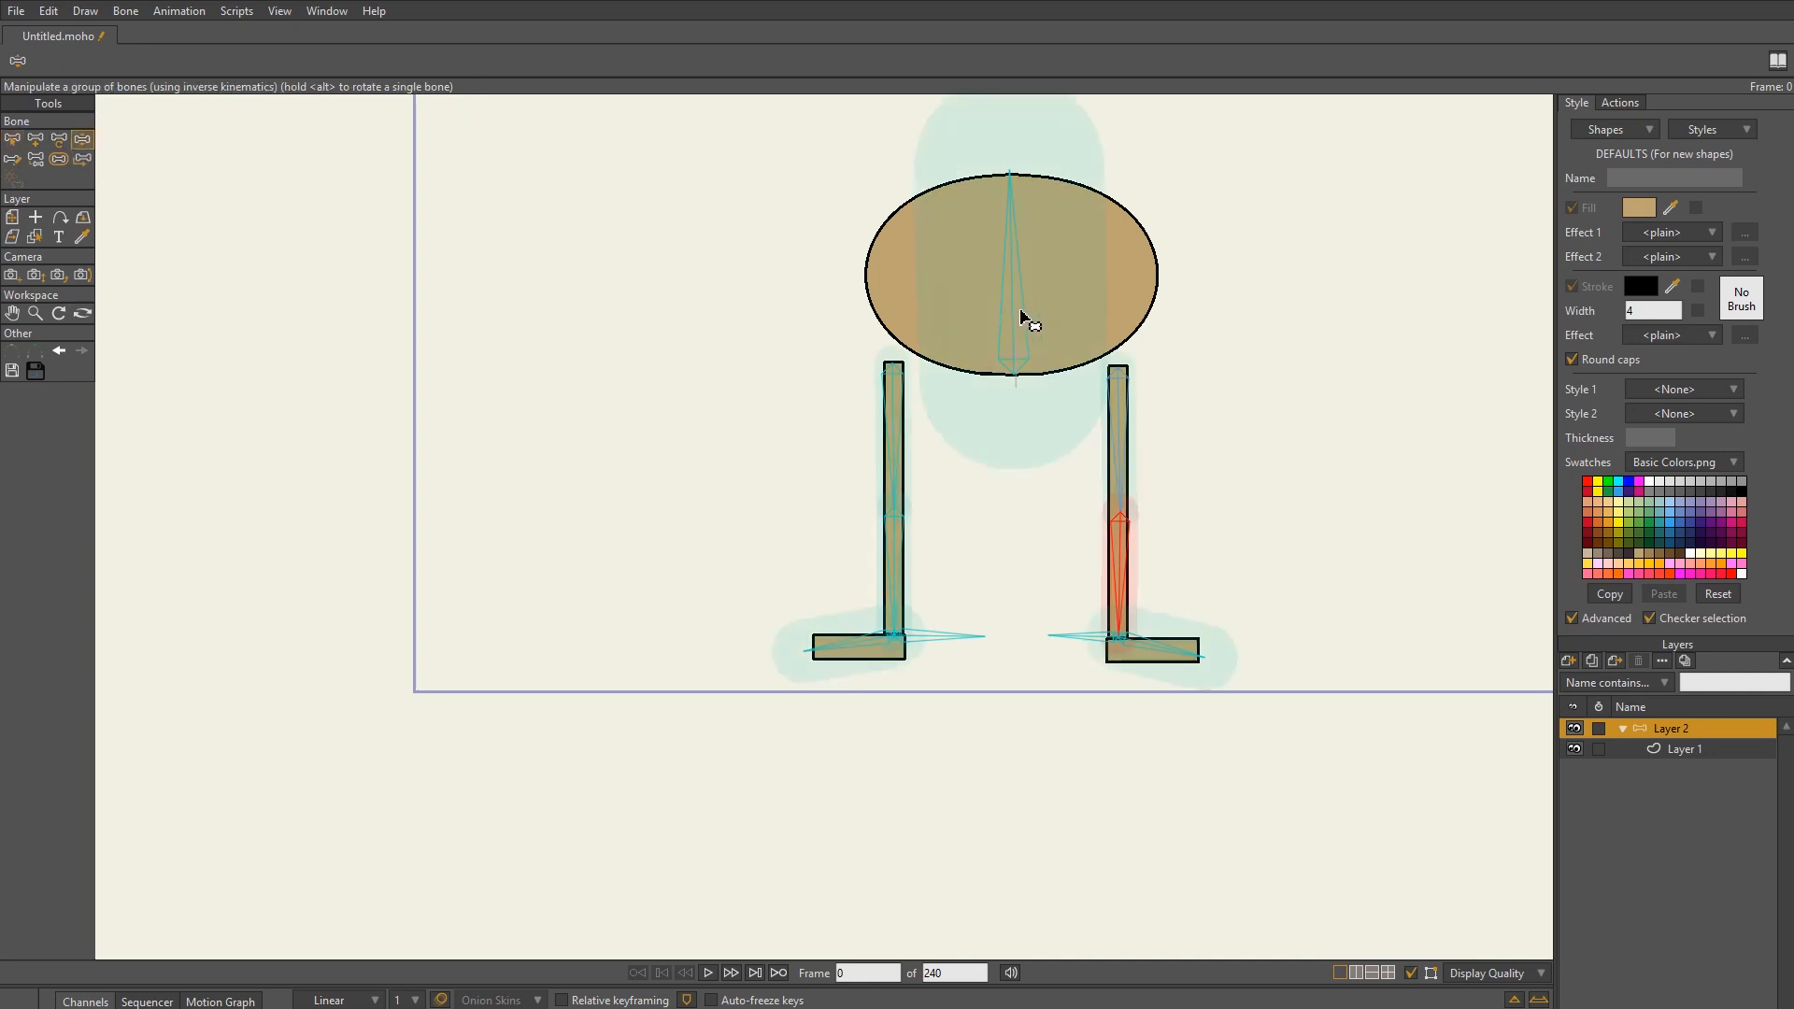
pyautogui.moveTo(1021, 317)
pyautogui.mouseDown()
pyautogui.moveTo(1021, 369)
pyautogui.moveTo(971, 355)
pyautogui.moveTo(1009, 417)
pyautogui.moveTo(1181, 448)
pyautogui.moveTo(937, 361)
pyautogui.moveTo(861, 396)
pyautogui.moveTo(972, 461)
pyautogui.moveTo(1046, 421)
pyautogui.moveTo(1029, 309)
pyautogui.moveTo(988, 460)
pyautogui.moveTo(813, 401)
pyautogui.moveTo(937, 449)
pyautogui.moveTo(982, 432)
pyautogui.moveTo(988, 321)
pyautogui.moveTo(985, 401)
pyautogui.moveTo(961, 308)
pyautogui.moveTo(901, 464)
pyautogui.moveTo(976, 408)
pyautogui.moveTo(1089, 491)
pyautogui.moveTo(921, 461)
pyautogui.moveTo(962, 12)
pyautogui.moveTo(957, 409)
pyautogui.moveTo(1005, 84)
pyautogui.moveTo(1012, 373)
pyautogui.moveTo(1033, 288)
pyautogui.moveTo(1081, 373)
pyautogui.moveTo(1186, 325)
pyautogui.moveTo(1105, 336)
pyautogui.moveTo(1056, 282)
pyautogui.moveTo(1034, 368)
pyautogui.moveTo(1037, 253)
pyautogui.moveTo(1005, 361)
pyautogui.moveTo(1002, 327)
pyautogui.mouseUp()
pyautogui.click(12, 140)
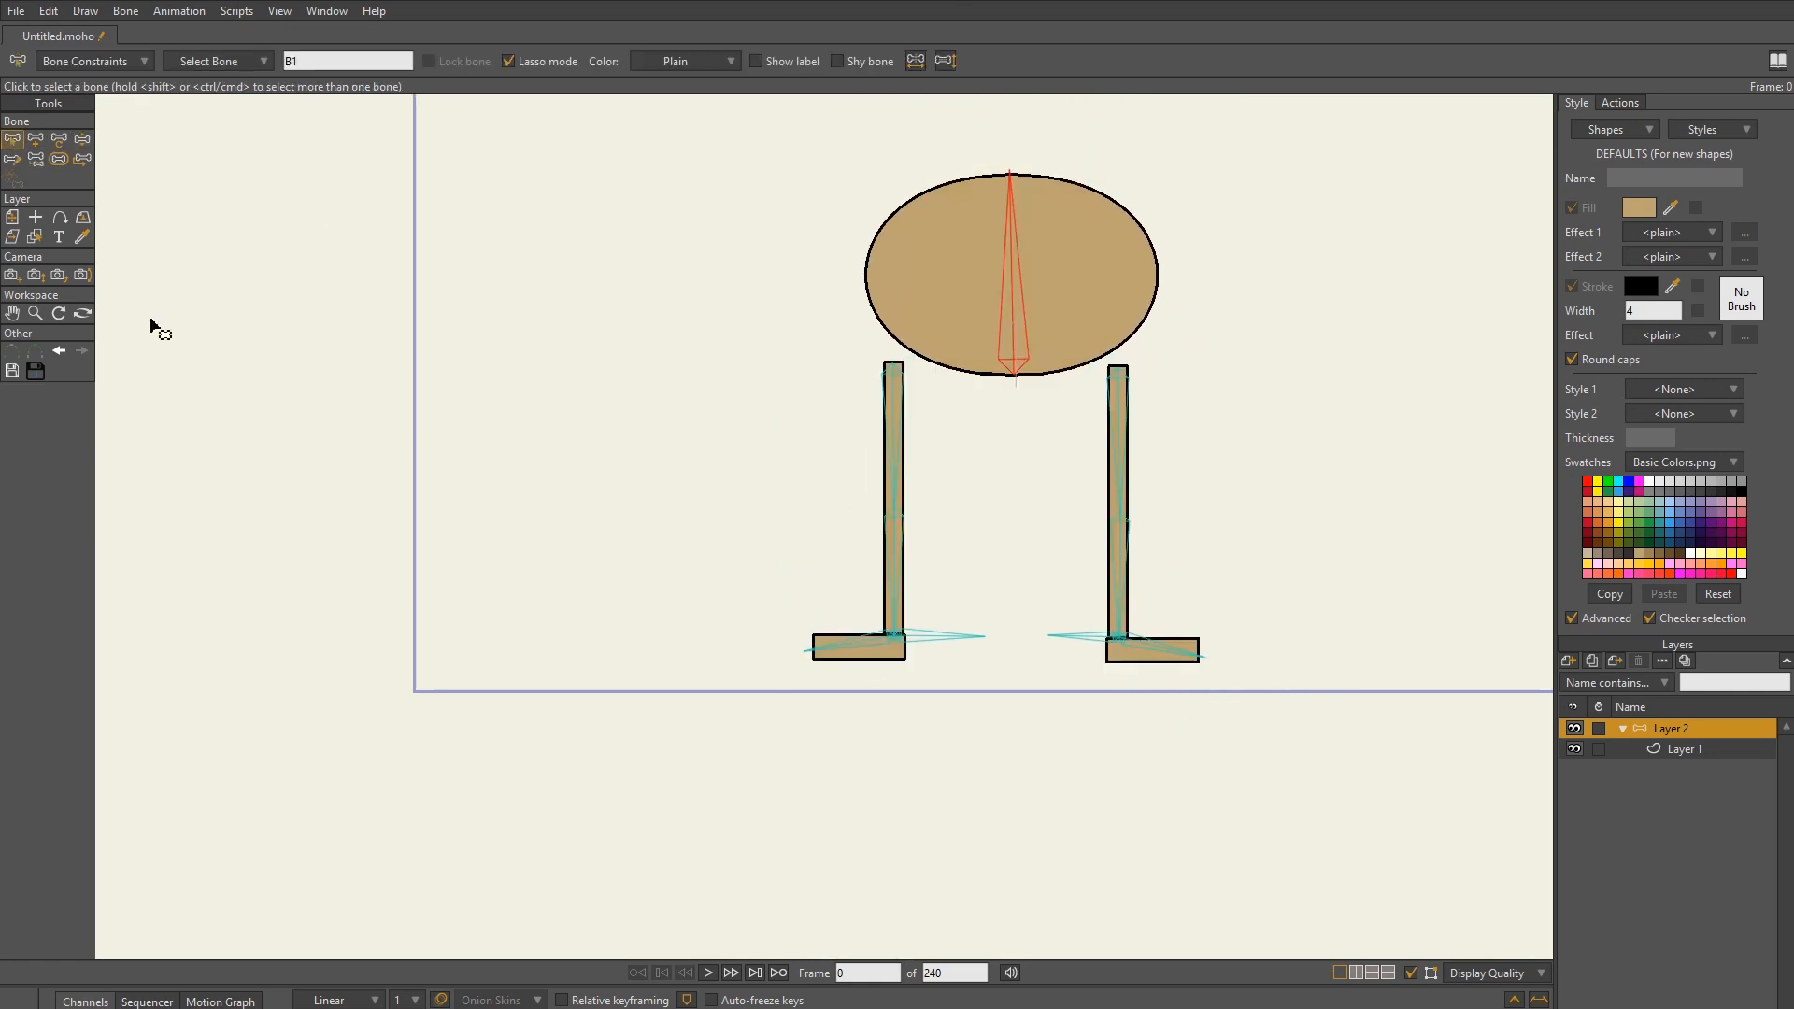
# - Compare the legs at frame 0 with the following frames to check for a shift at the ankles
pyautogui.scroll(-3, 781, 949)
pyautogui.scroll(3, 788, 944)
pyautogui.scroll(2, 789, 945)
pyautogui.moveTo(1076, 662); pyautogui.dragTo(953, 787)
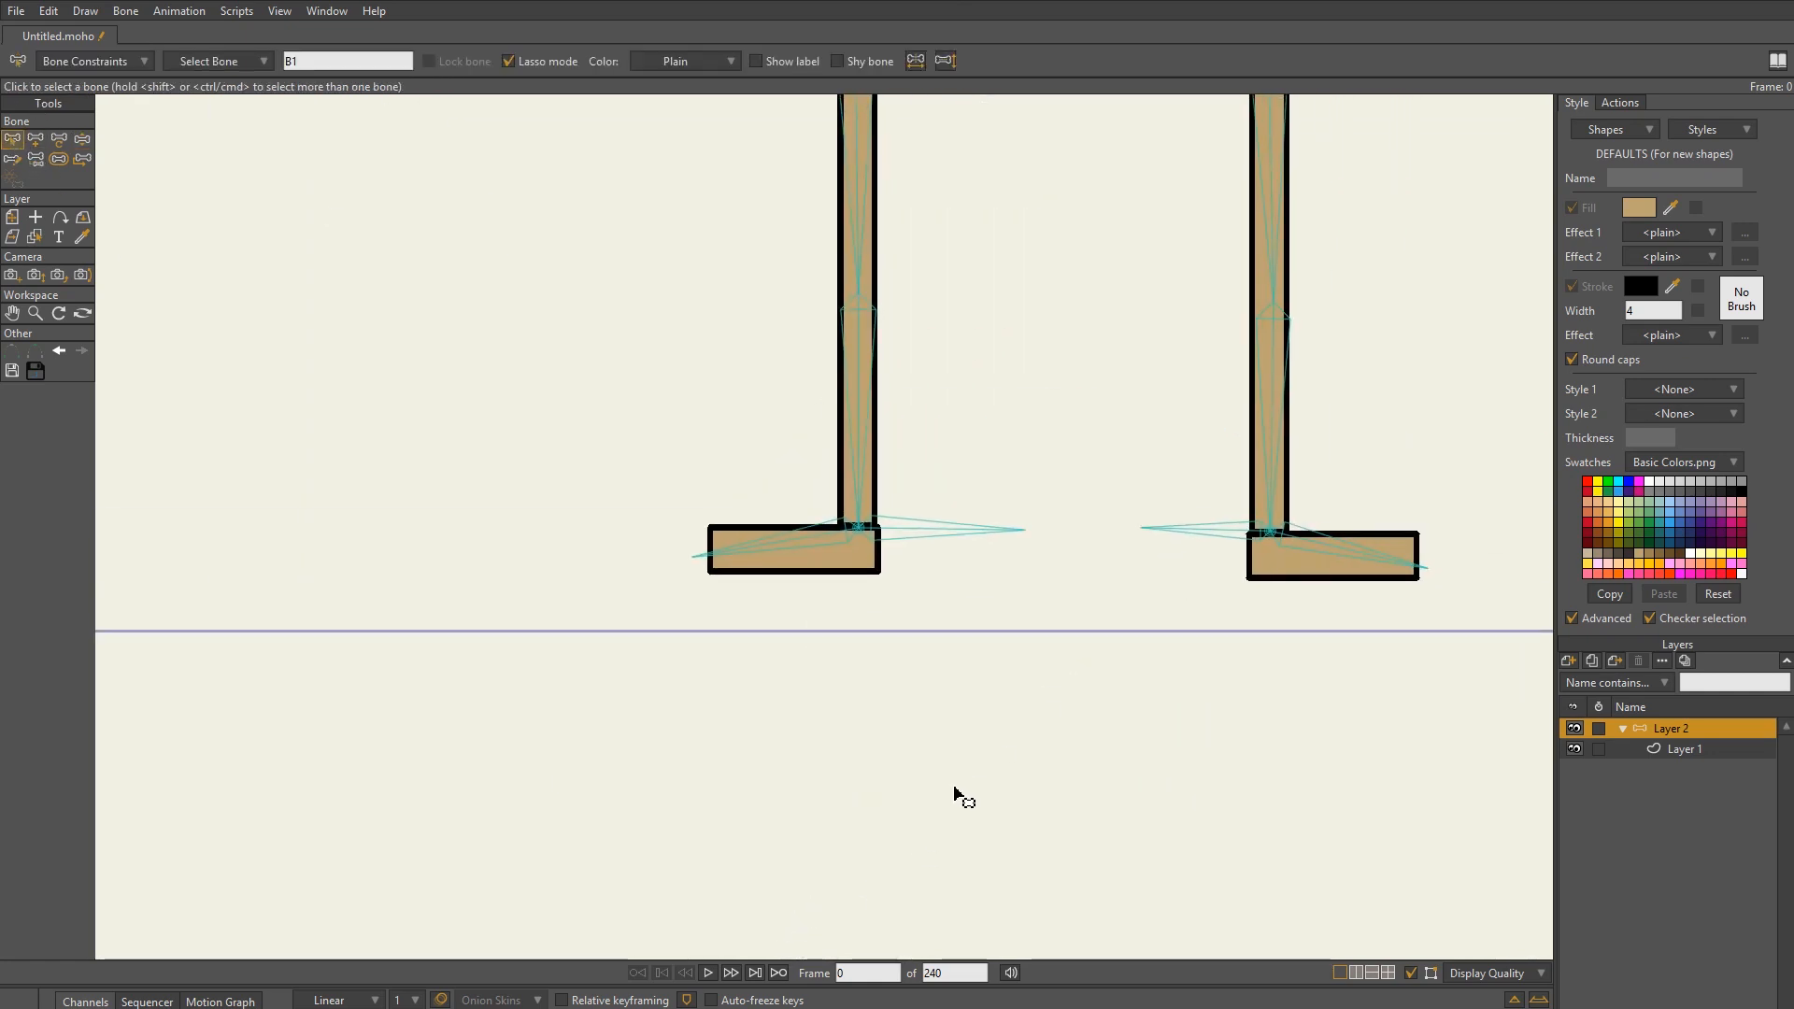
pyautogui.scroll(4, 953, 780)
pyautogui.moveTo(918, 419); pyautogui.dragTo(940, 743)
pyautogui.scroll(-4, 941, 743)
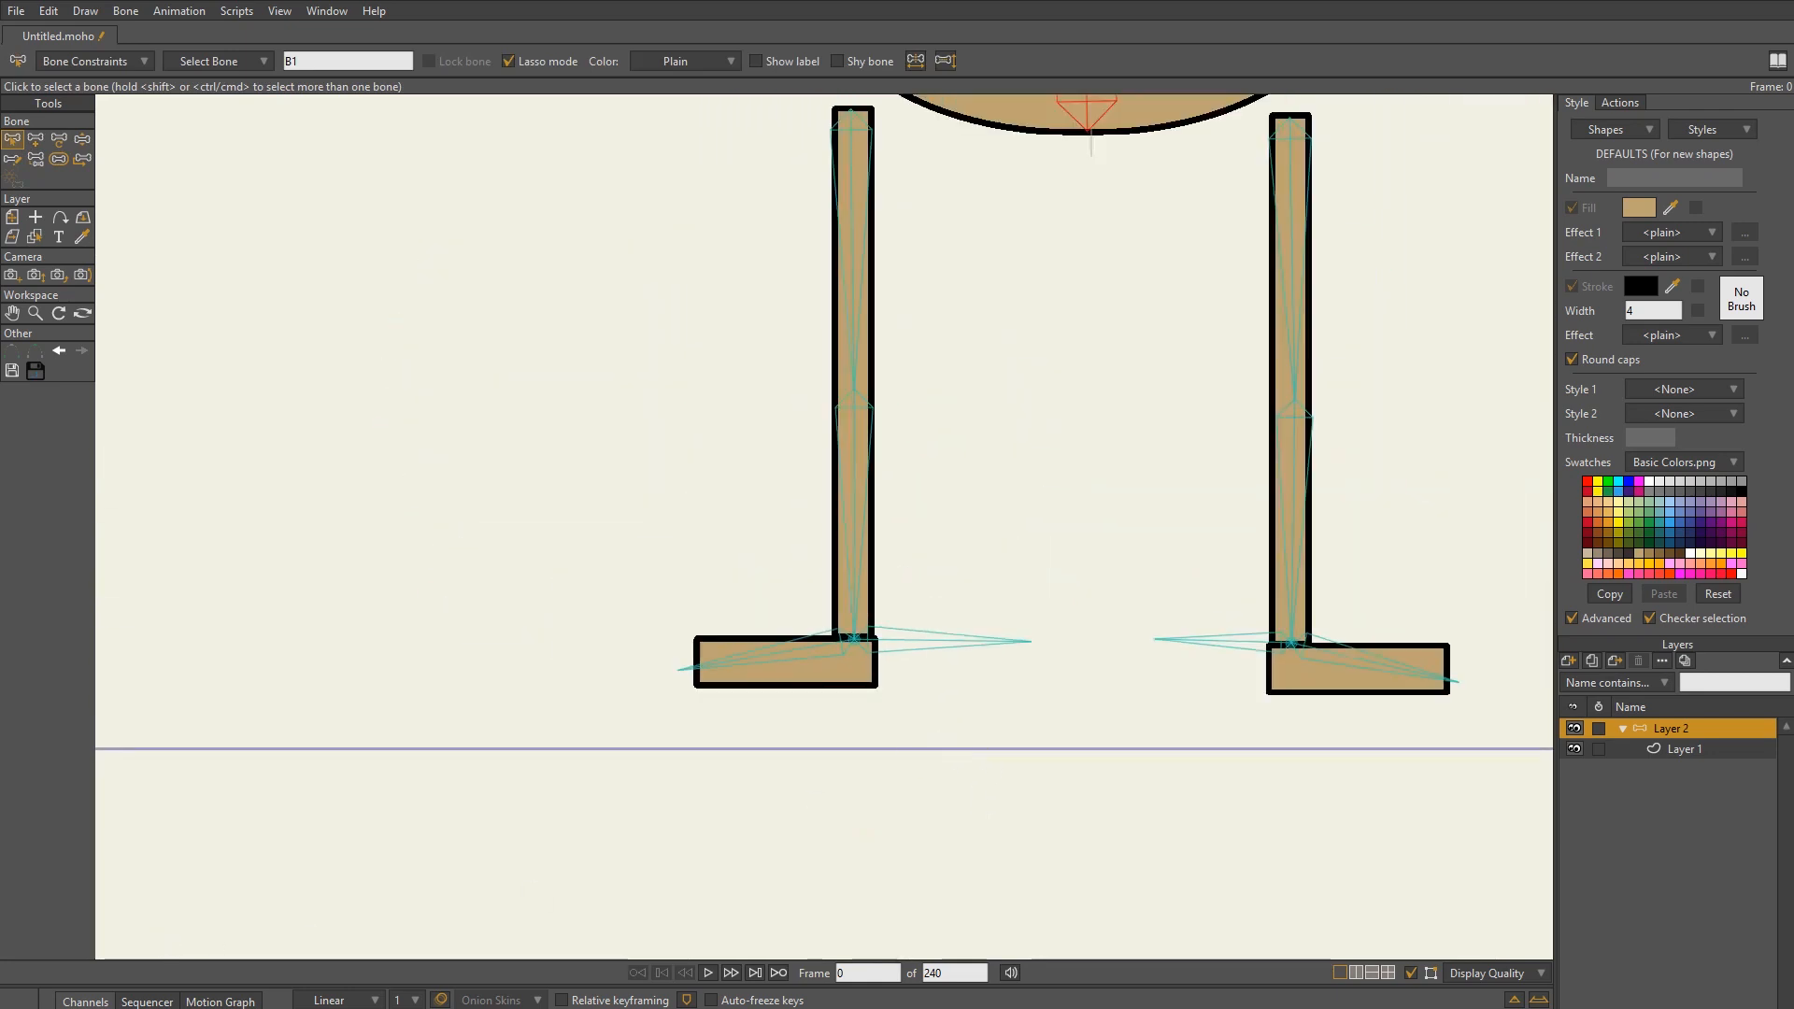
pyautogui.press('Right')
pyautogui.press('Left')
pyautogui.press('Right')
pyautogui.press('Left')
pyautogui.press('Right')
pyautogui.press('Left')
pyautogui.press('Right')
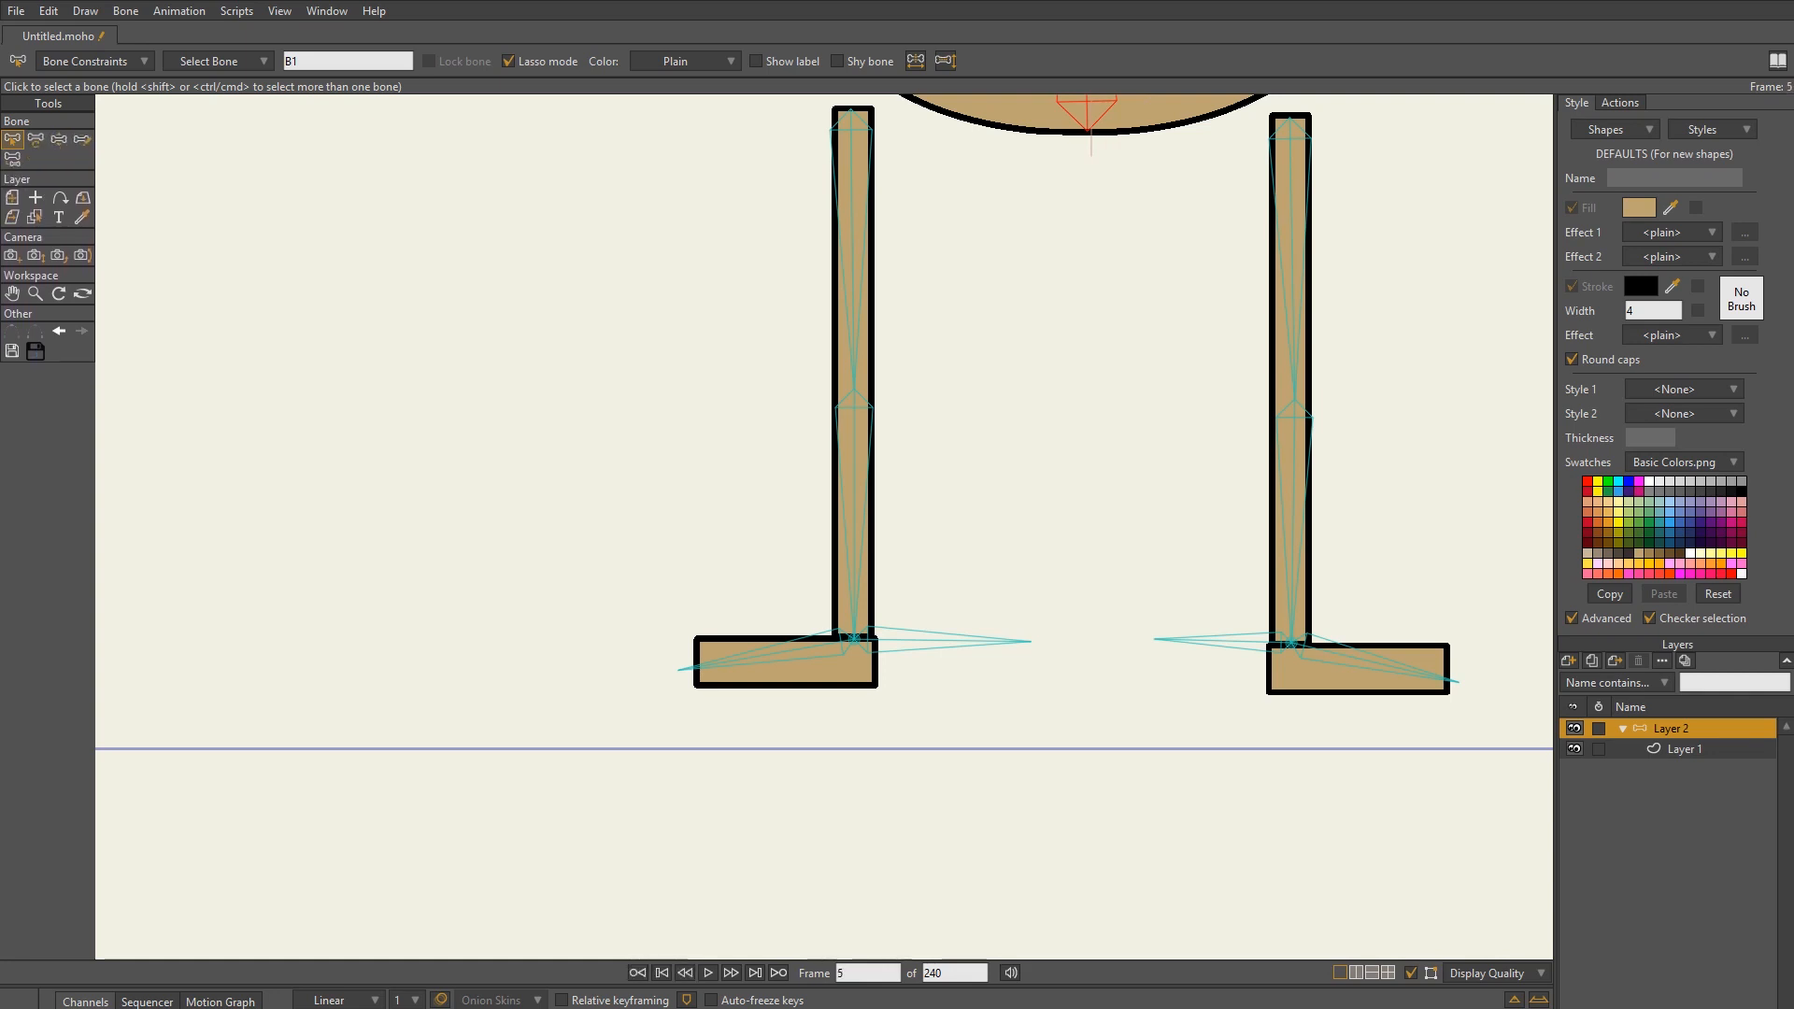
pyautogui.press('Left')
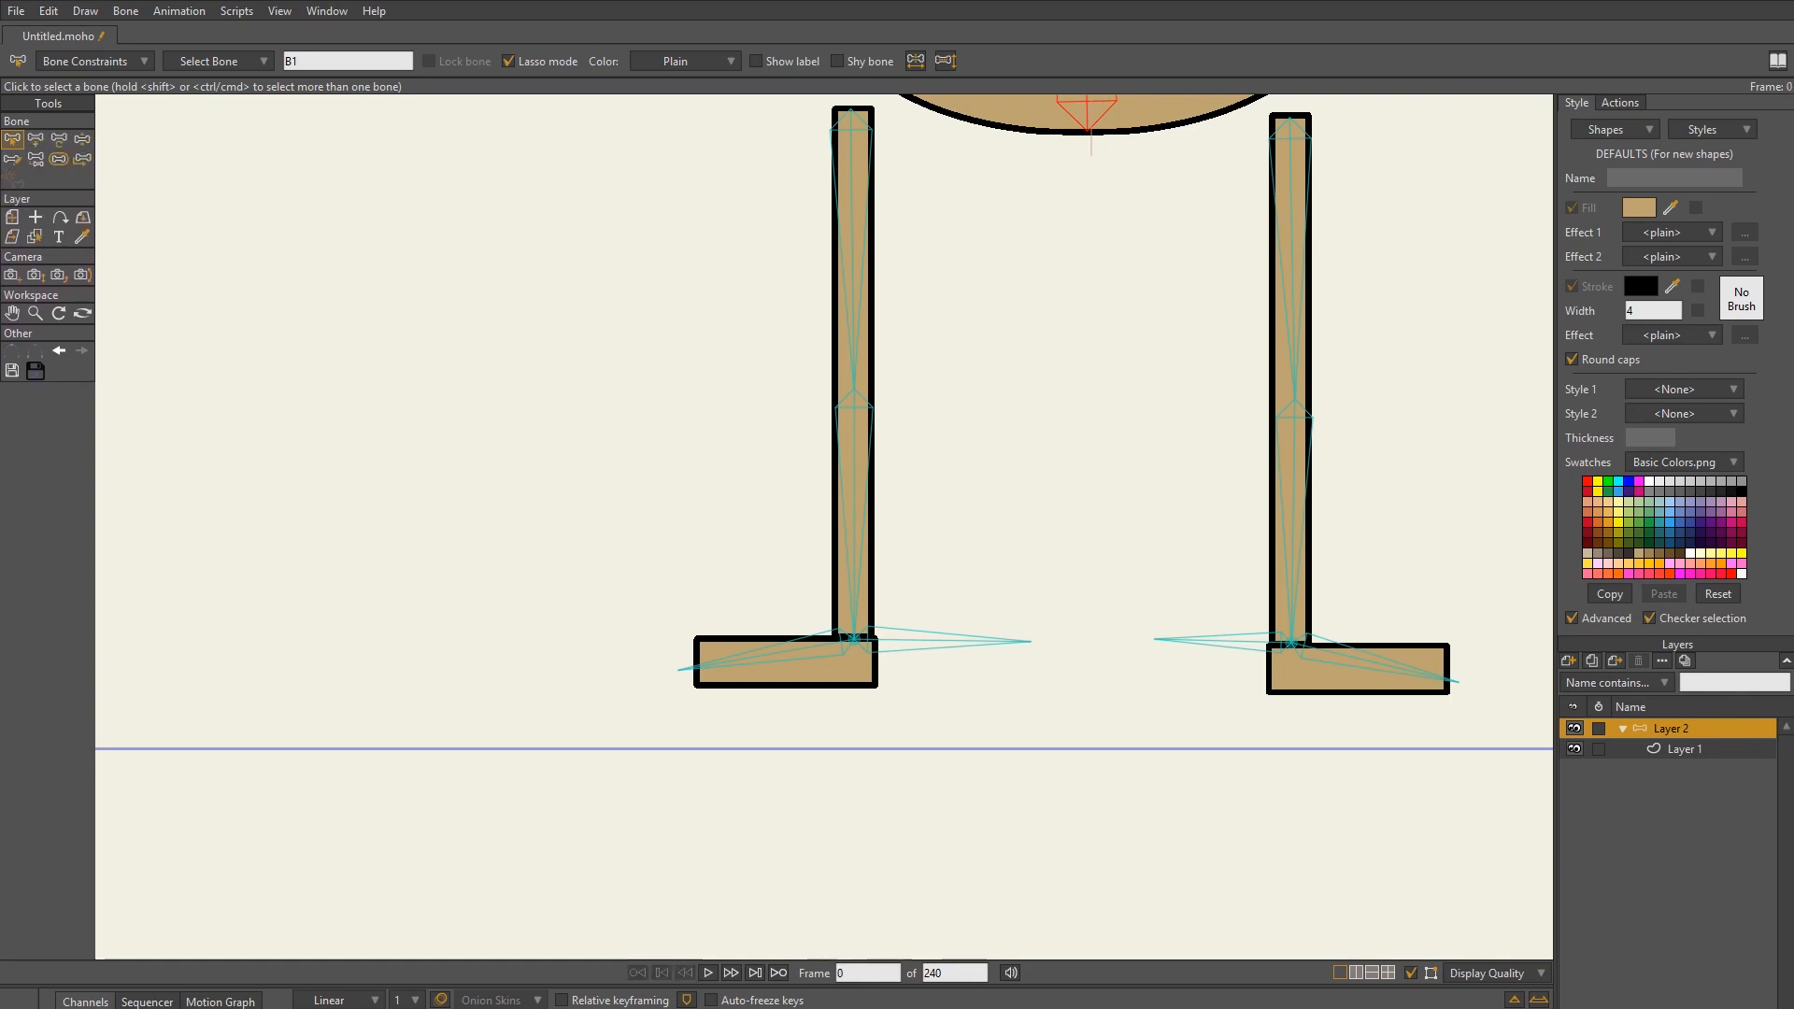
# - Move the target left and target right bones off the ankles, inward and below the leg ends
pyautogui.click(64, 143)
pyautogui.click(878, 652)
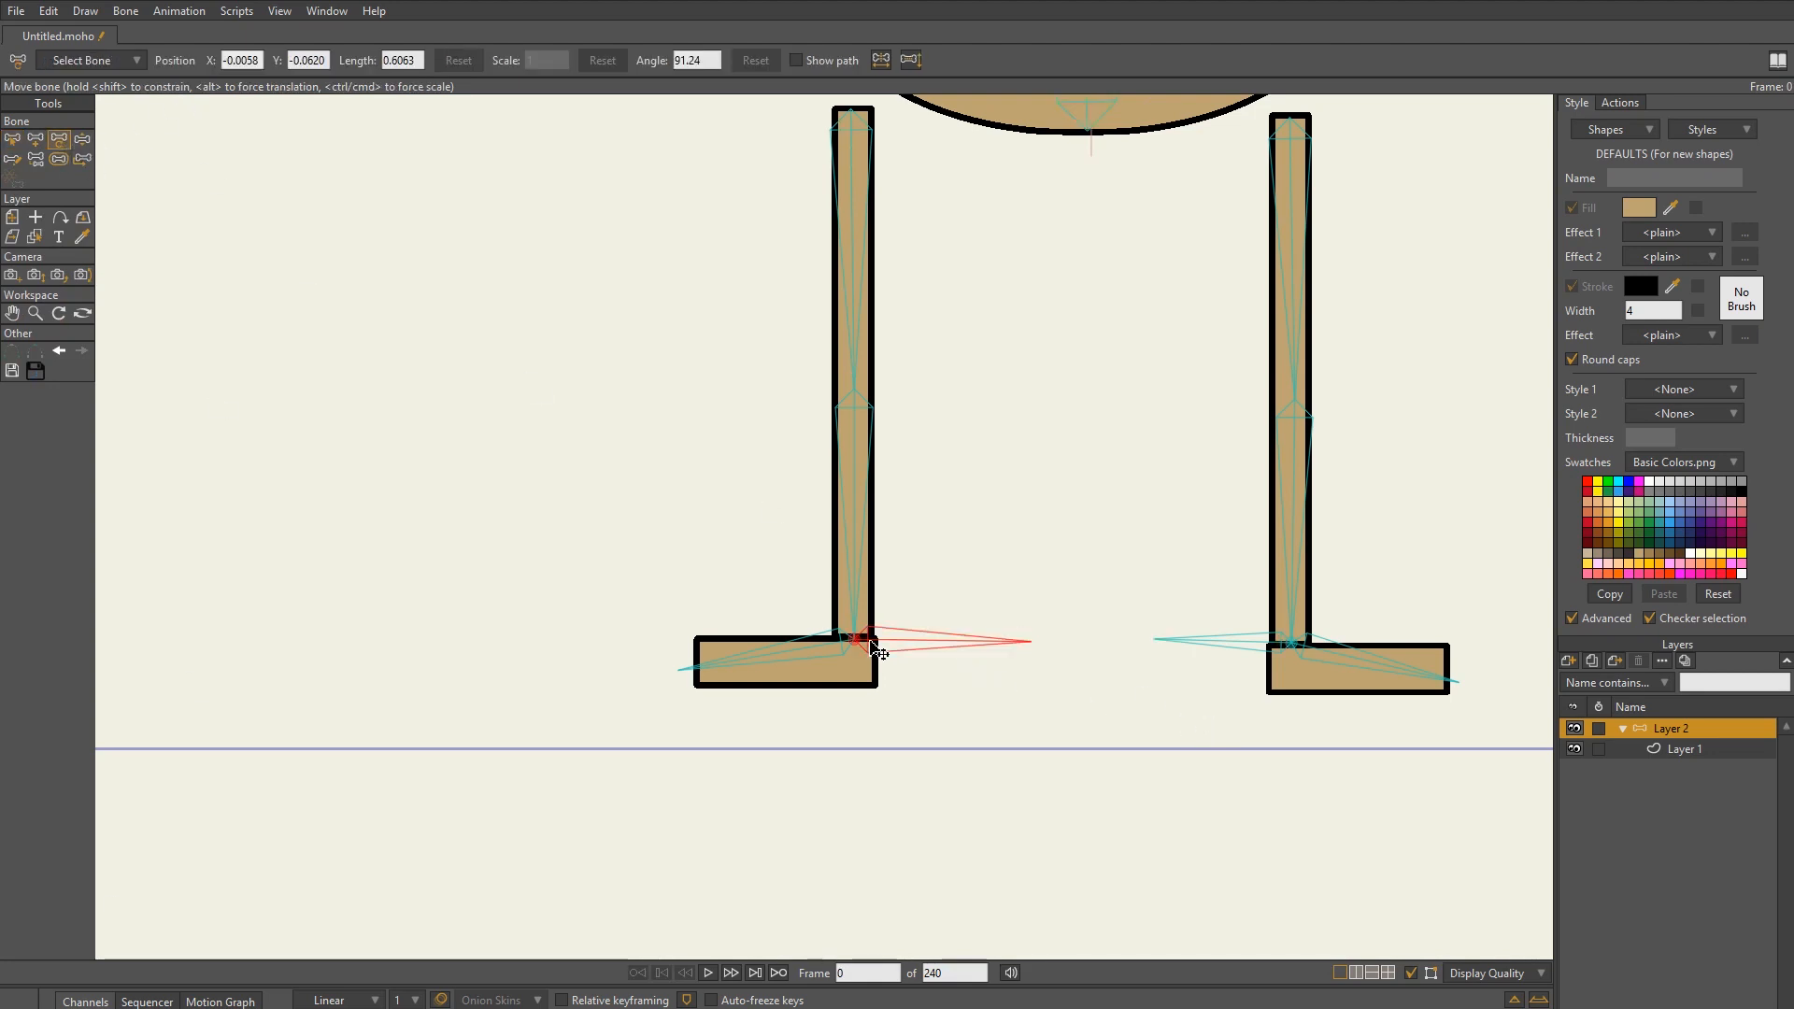
pyautogui.moveTo(878, 652); pyautogui.dragTo(953, 703)
pyautogui.moveTo(1289, 647); pyautogui.dragTo(1241, 701)
pyautogui.moveTo(1056, 704); pyautogui.dragTo(979, 697)
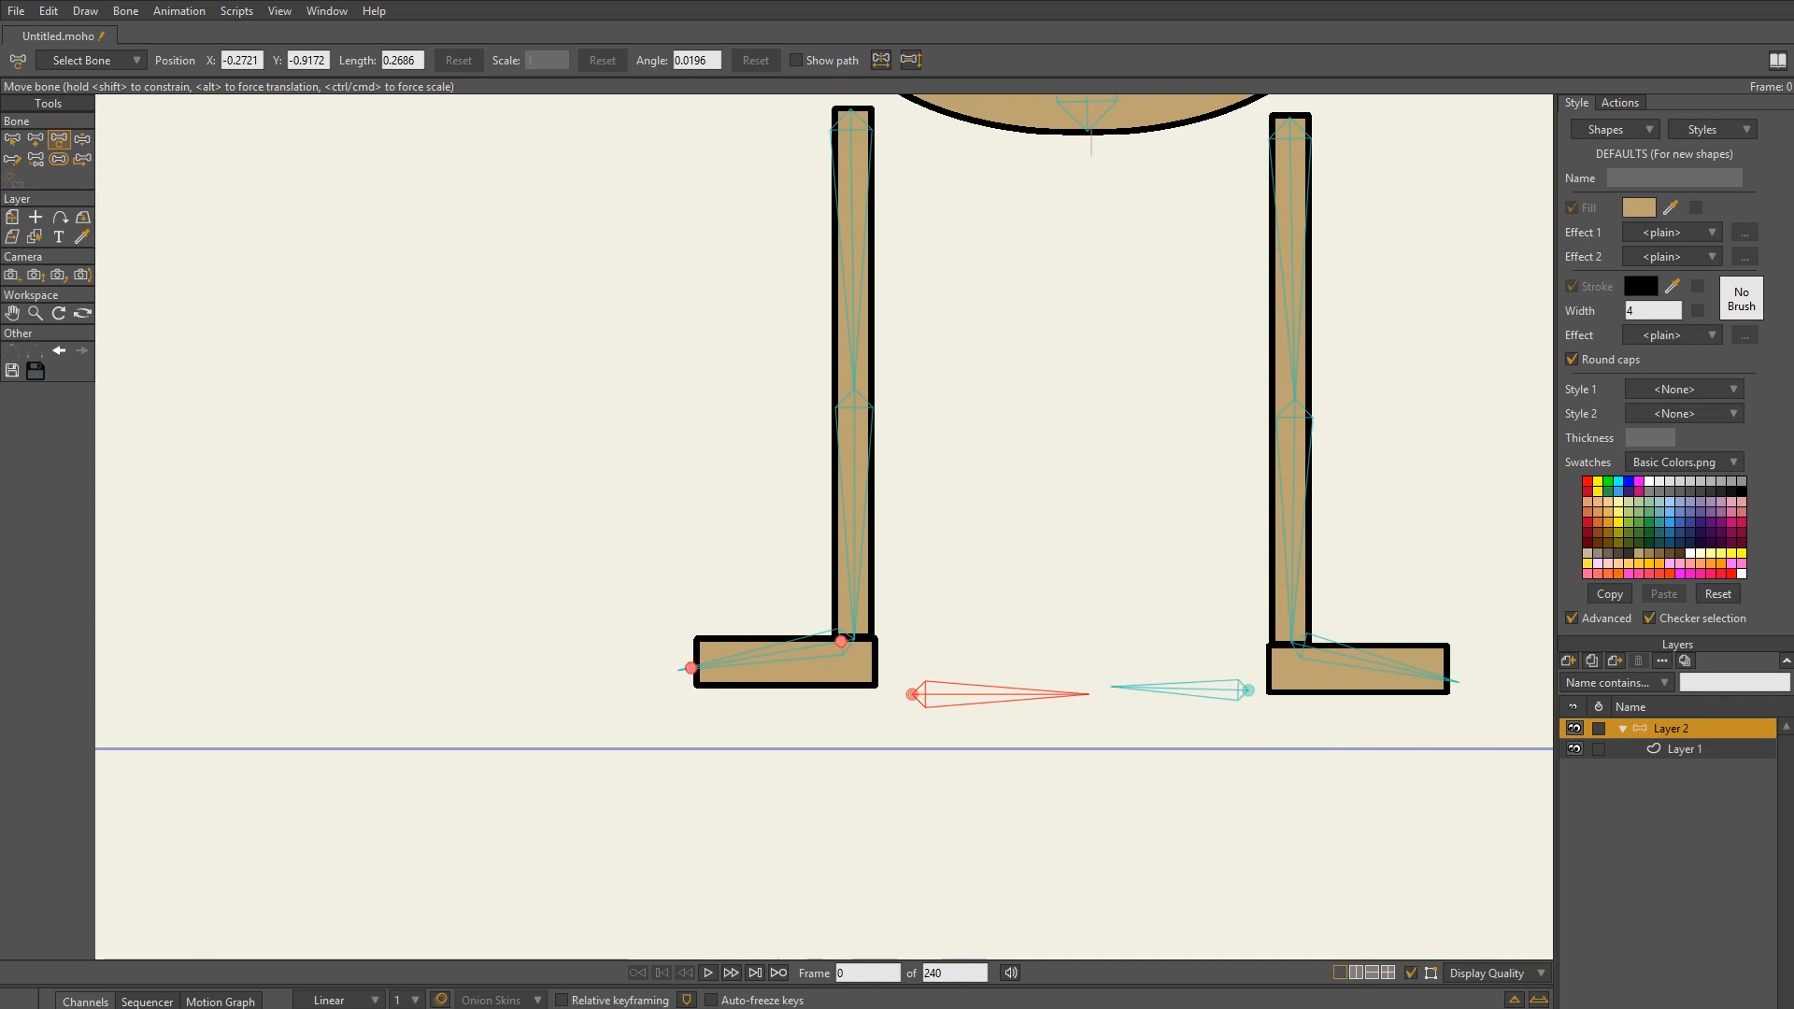
# - Step back and forth between frame 0 and the next frames to examine how the displaced target bones shift the legs
pyautogui.press('Right')
pyautogui.press('Right')
pyautogui.press('Right')
pyautogui.press('Left')
pyautogui.press('Left')
pyautogui.press('Left')
pyautogui.press('Right')
pyautogui.press('Right')
pyautogui.press('Right')
pyautogui.press('Right')
pyautogui.press('Left')
pyautogui.press('Left')
pyautogui.press('Left')
pyautogui.press('Left')
pyautogui.press('Right')
pyautogui.press('Right')
pyautogui.press('Right')
pyautogui.press('Right')
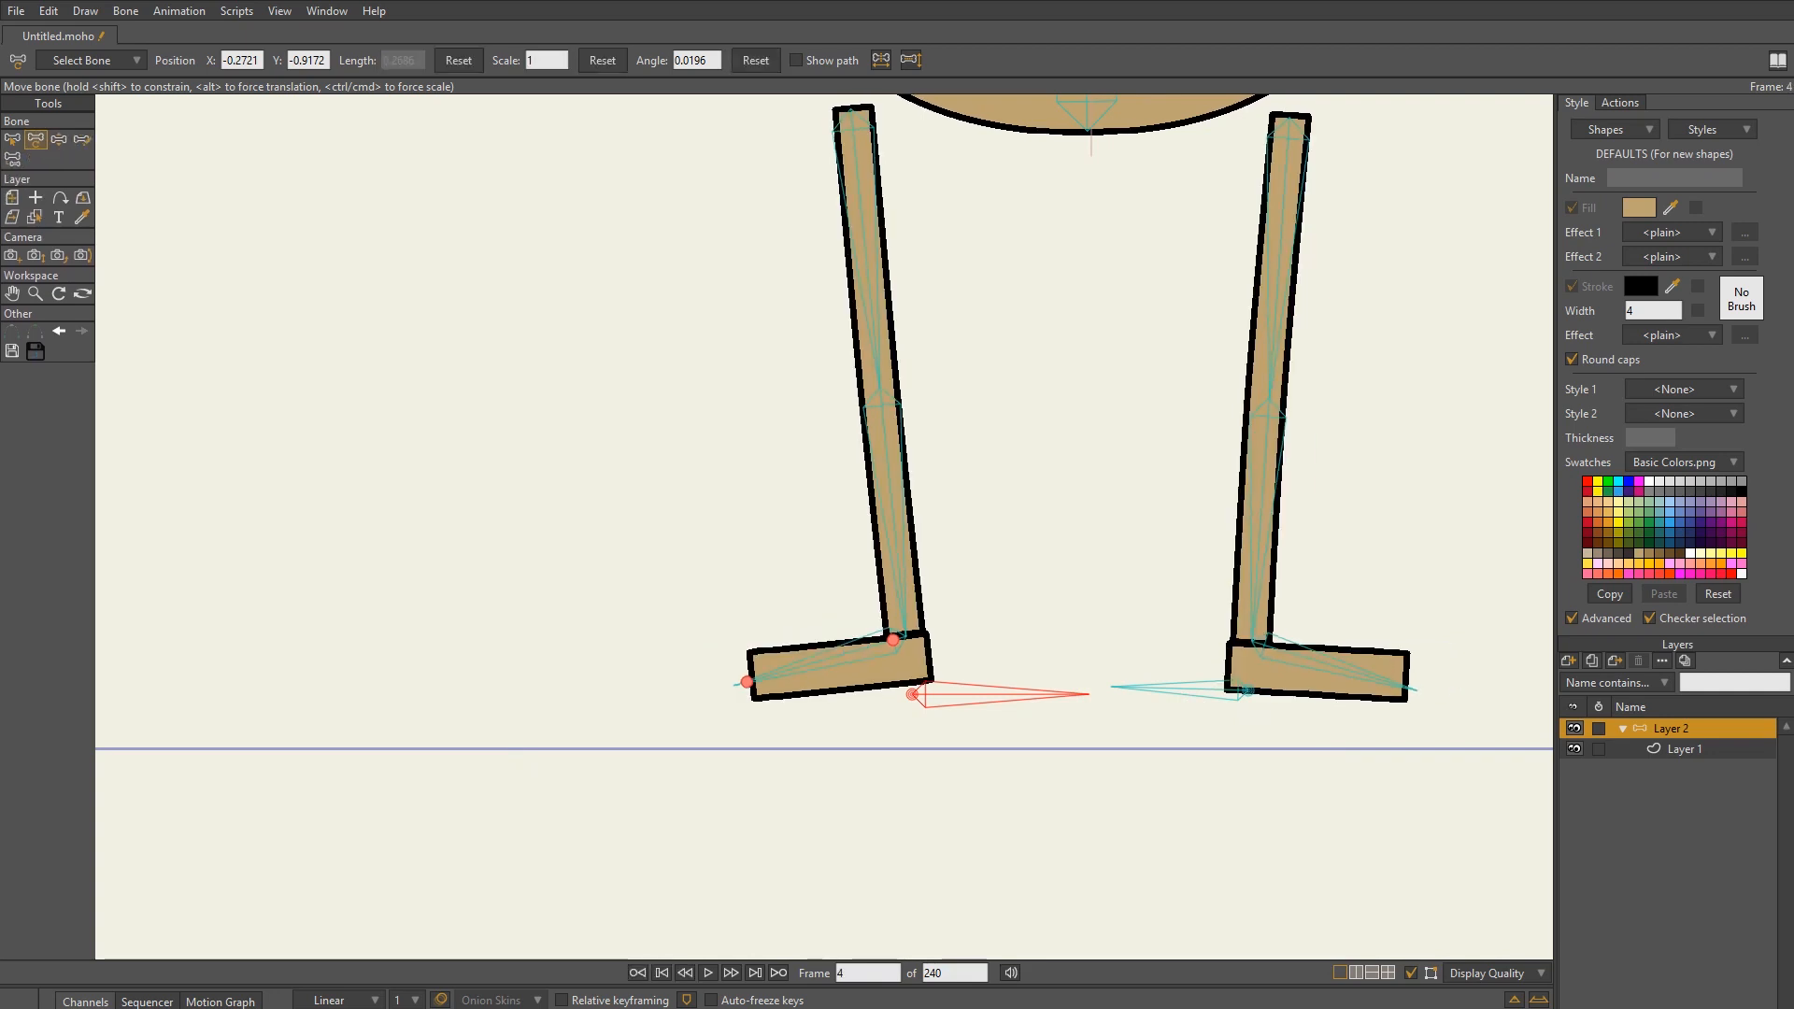
pyautogui.press('Left')
pyautogui.press('Right')
pyautogui.press('Left')
pyautogui.press('Left')
pyautogui.press('Left')
pyautogui.press('Left')
pyautogui.press('Left')
pyautogui.press('Right')
pyautogui.press('Right')
pyautogui.press('Right')
pyautogui.press('Left')
pyautogui.press('Right')
pyautogui.press('Right')
pyautogui.press('Right')
pyautogui.press('Right')
pyautogui.press('Left')
pyautogui.press('Left')
pyautogui.press('Left')
pyautogui.press('Left')
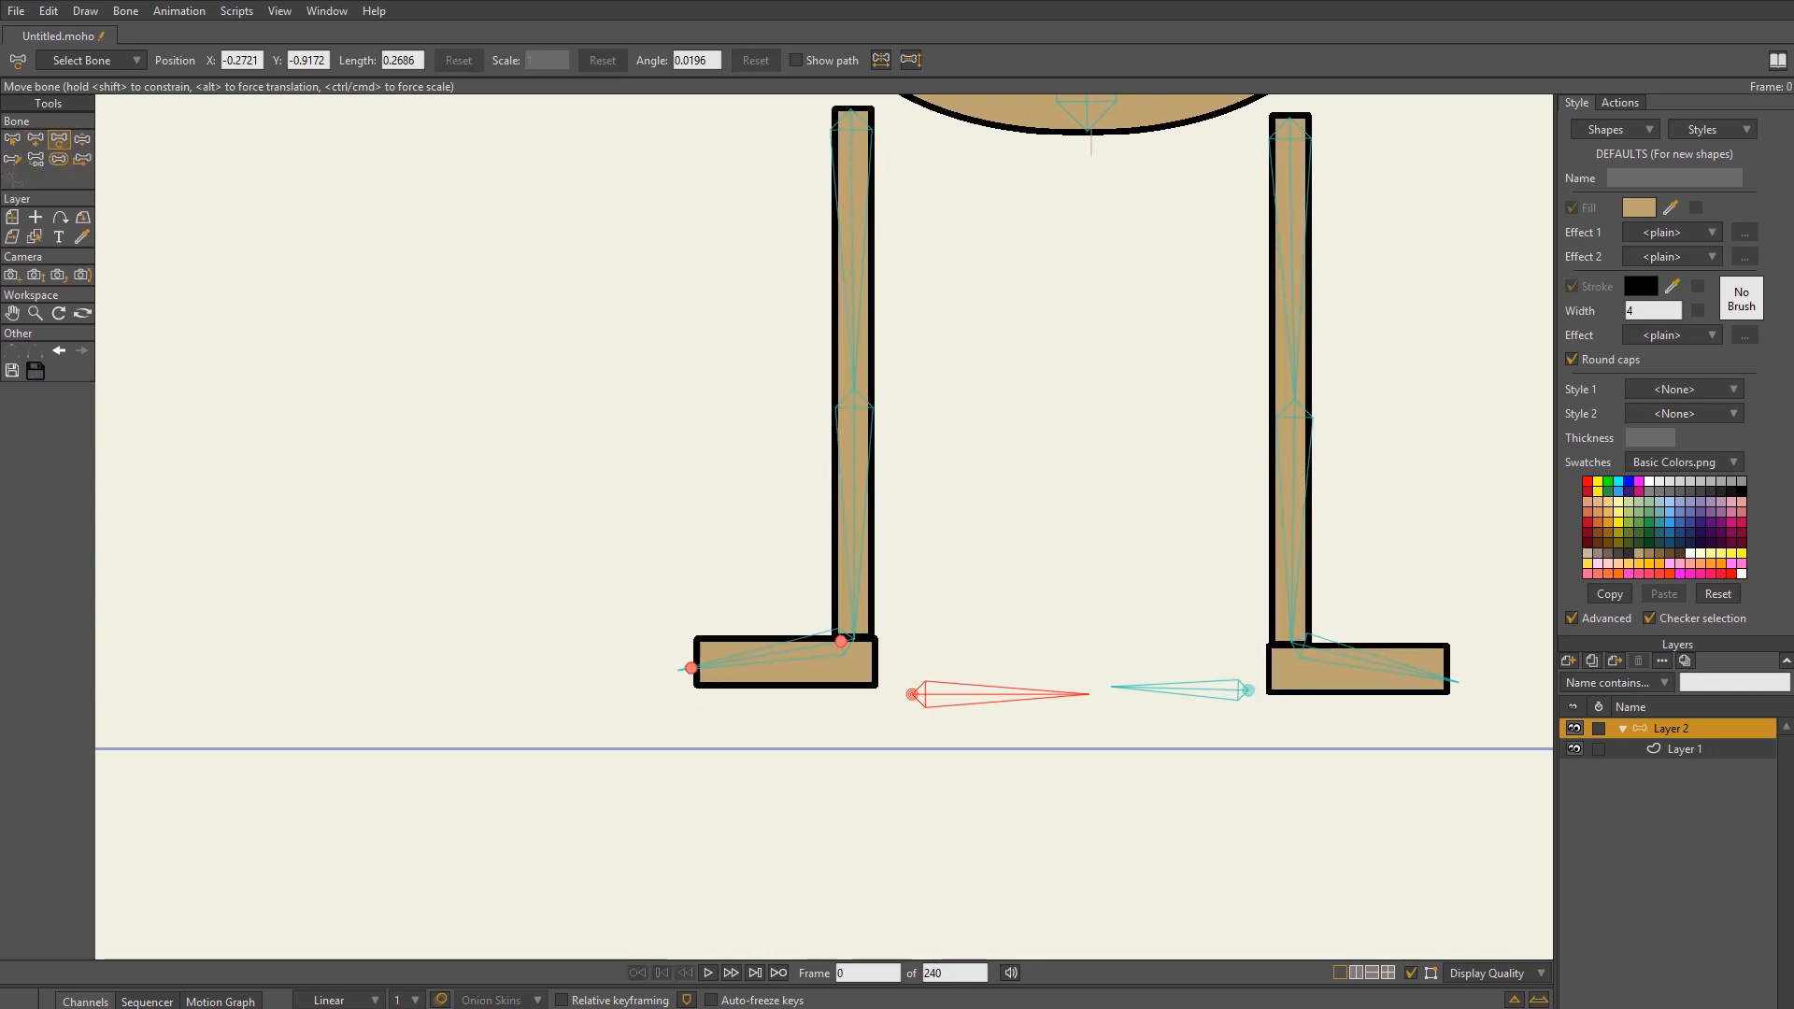
pyautogui.press('Right')
pyautogui.press('Right')
pyautogui.press('Right')
pyautogui.press('Left')
pyautogui.press('Right')
pyautogui.press('Right')
pyautogui.press('Right')
pyautogui.press('Right')
pyautogui.press('Left')
pyautogui.press('Left')
pyautogui.press('Left')
pyautogui.press('Left')
pyautogui.press('Right')
pyautogui.press('Right')
pyautogui.press('Right')
pyautogui.press('Right')
pyautogui.press('Left')
pyautogui.press('Left')
pyautogui.press('Left')
# - Place the target left and target right bones back exactly on the left and right ankle joints
pyautogui.click(931, 698)
pyautogui.moveTo(930, 700); pyautogui.dragTo(878, 649)
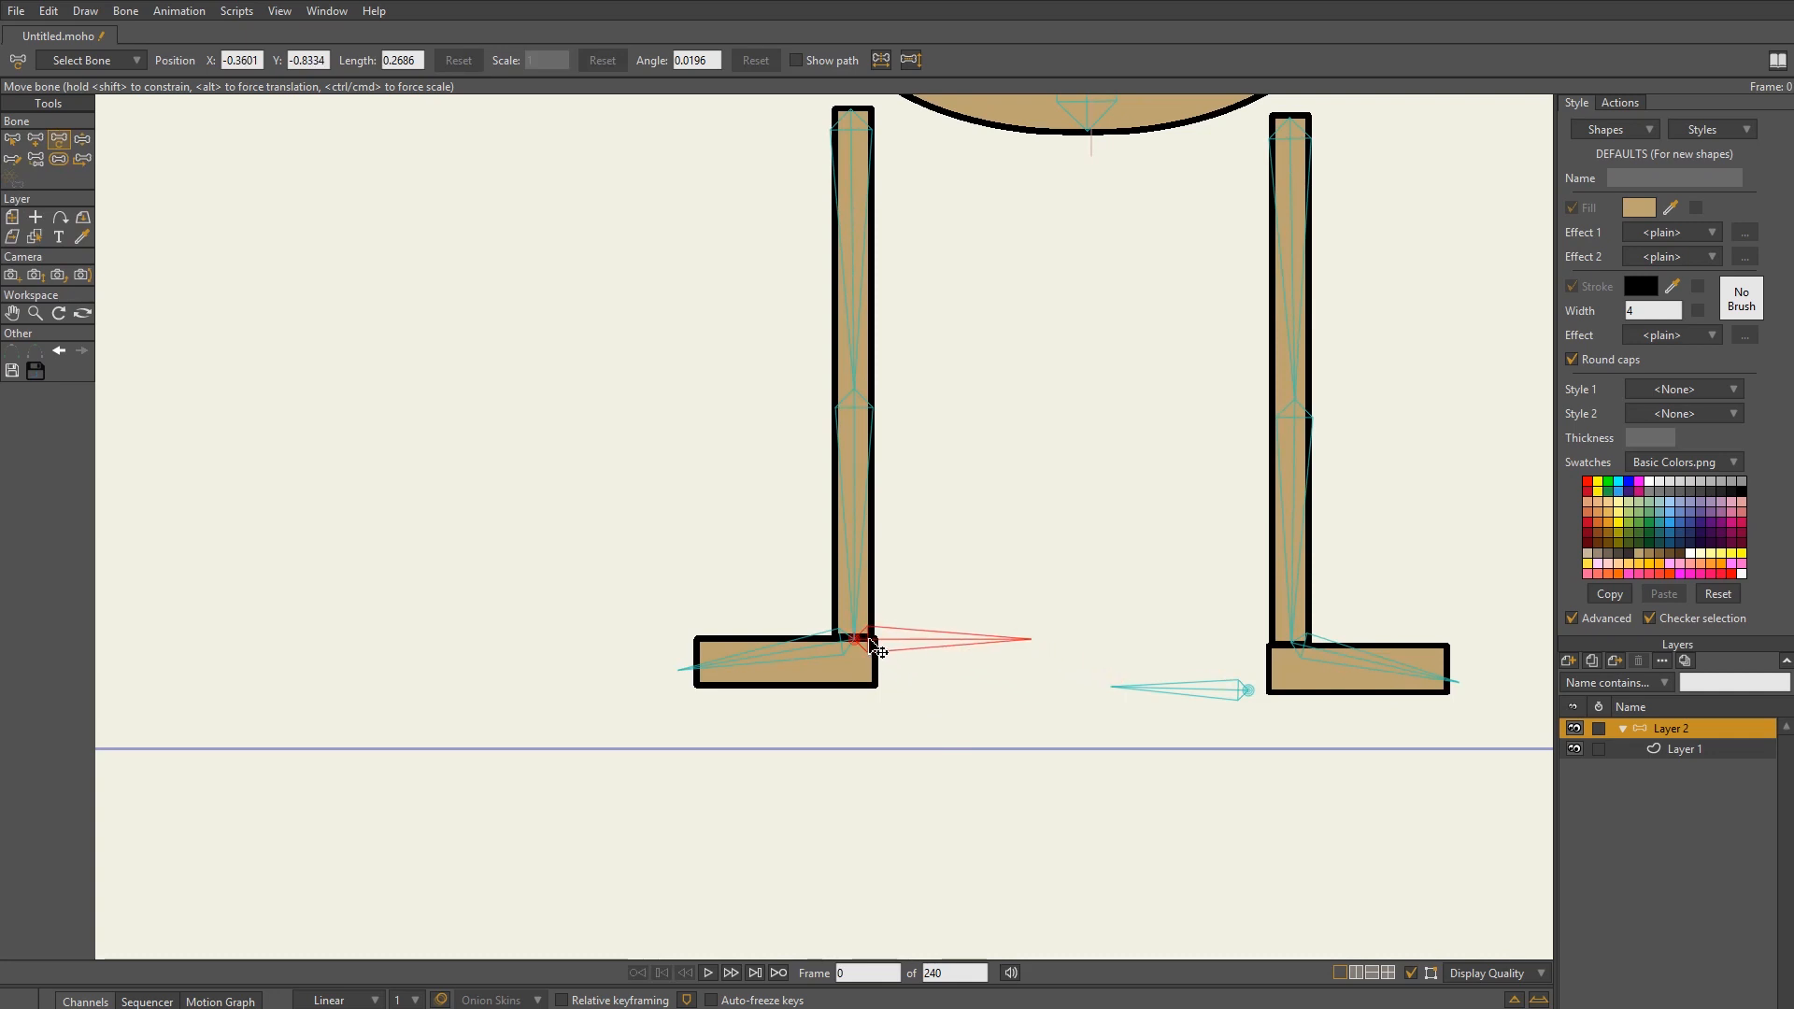
pyautogui.moveTo(1241, 697); pyautogui.dragTo(1290, 649)
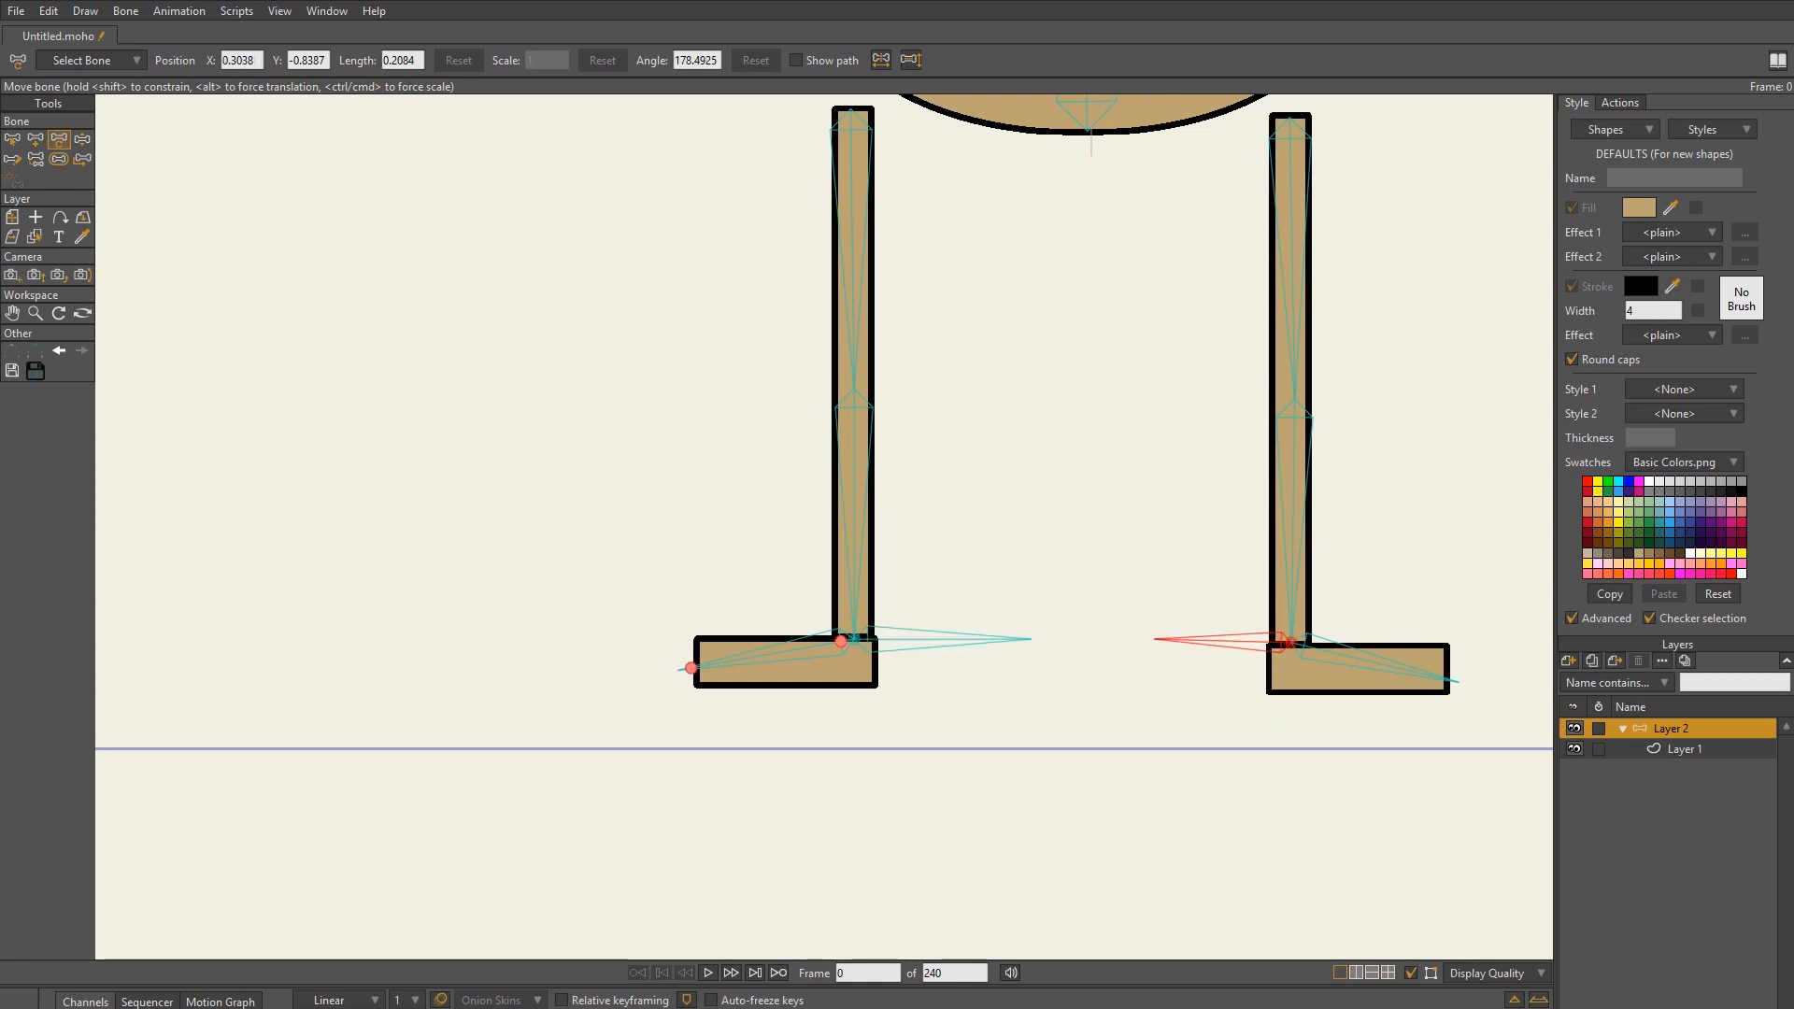
# - Step between frame 0 and the next frames to check the legs with the target bones on the ankles
pyautogui.press('Right')
pyautogui.press('Right')
pyautogui.press('Right')
pyautogui.press('Right')
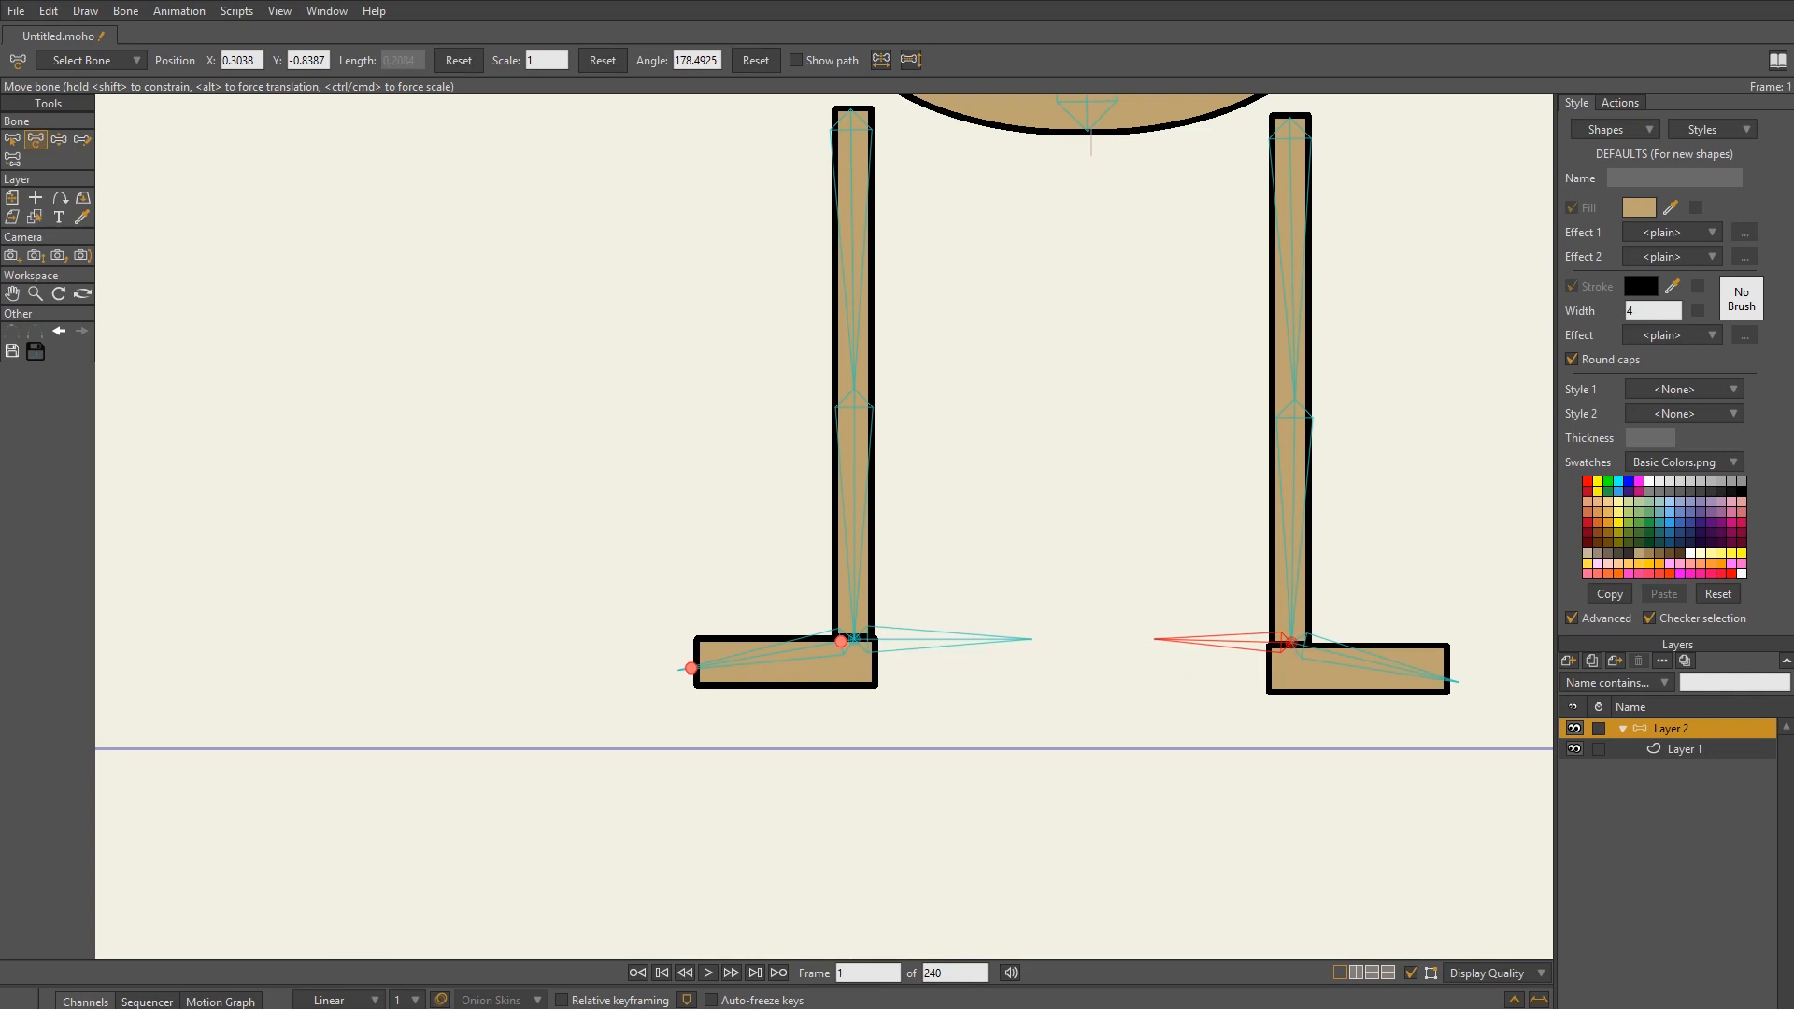
pyautogui.press('Left')
pyautogui.press('Left')
pyautogui.press('Left')
pyautogui.press('Left')
pyautogui.press('Left')
pyautogui.press('Right')
pyautogui.press('Right')
pyautogui.press('Right')
pyautogui.press('Right')
pyautogui.press('Left')
pyautogui.press('Left')
pyautogui.press('Left')
pyautogui.press('Left')
pyautogui.press('Right')
pyautogui.press('Right')
pyautogui.press('Right')
pyautogui.press('Right')
pyautogui.press('Left')
pyautogui.press('Left')
pyautogui.press('Left')
pyautogui.press('Left')
pyautogui.press('Right')
pyautogui.press('Right')
pyautogui.press('Right')
pyautogui.press('Right')
pyautogui.press('Left')
pyautogui.press('Left')
pyautogui.press('Left')
pyautogui.press('Left')
pyautogui.press('Right')
pyautogui.press('Right')
pyautogui.press('Right')
pyautogui.press('Right')
pyautogui.press('Left')
pyautogui.press('Left')
pyautogui.press('Left')
pyautogui.press('Left')
pyautogui.press('Right')
pyautogui.press('Right')
pyautogui.press('Left')
pyautogui.press('Left')
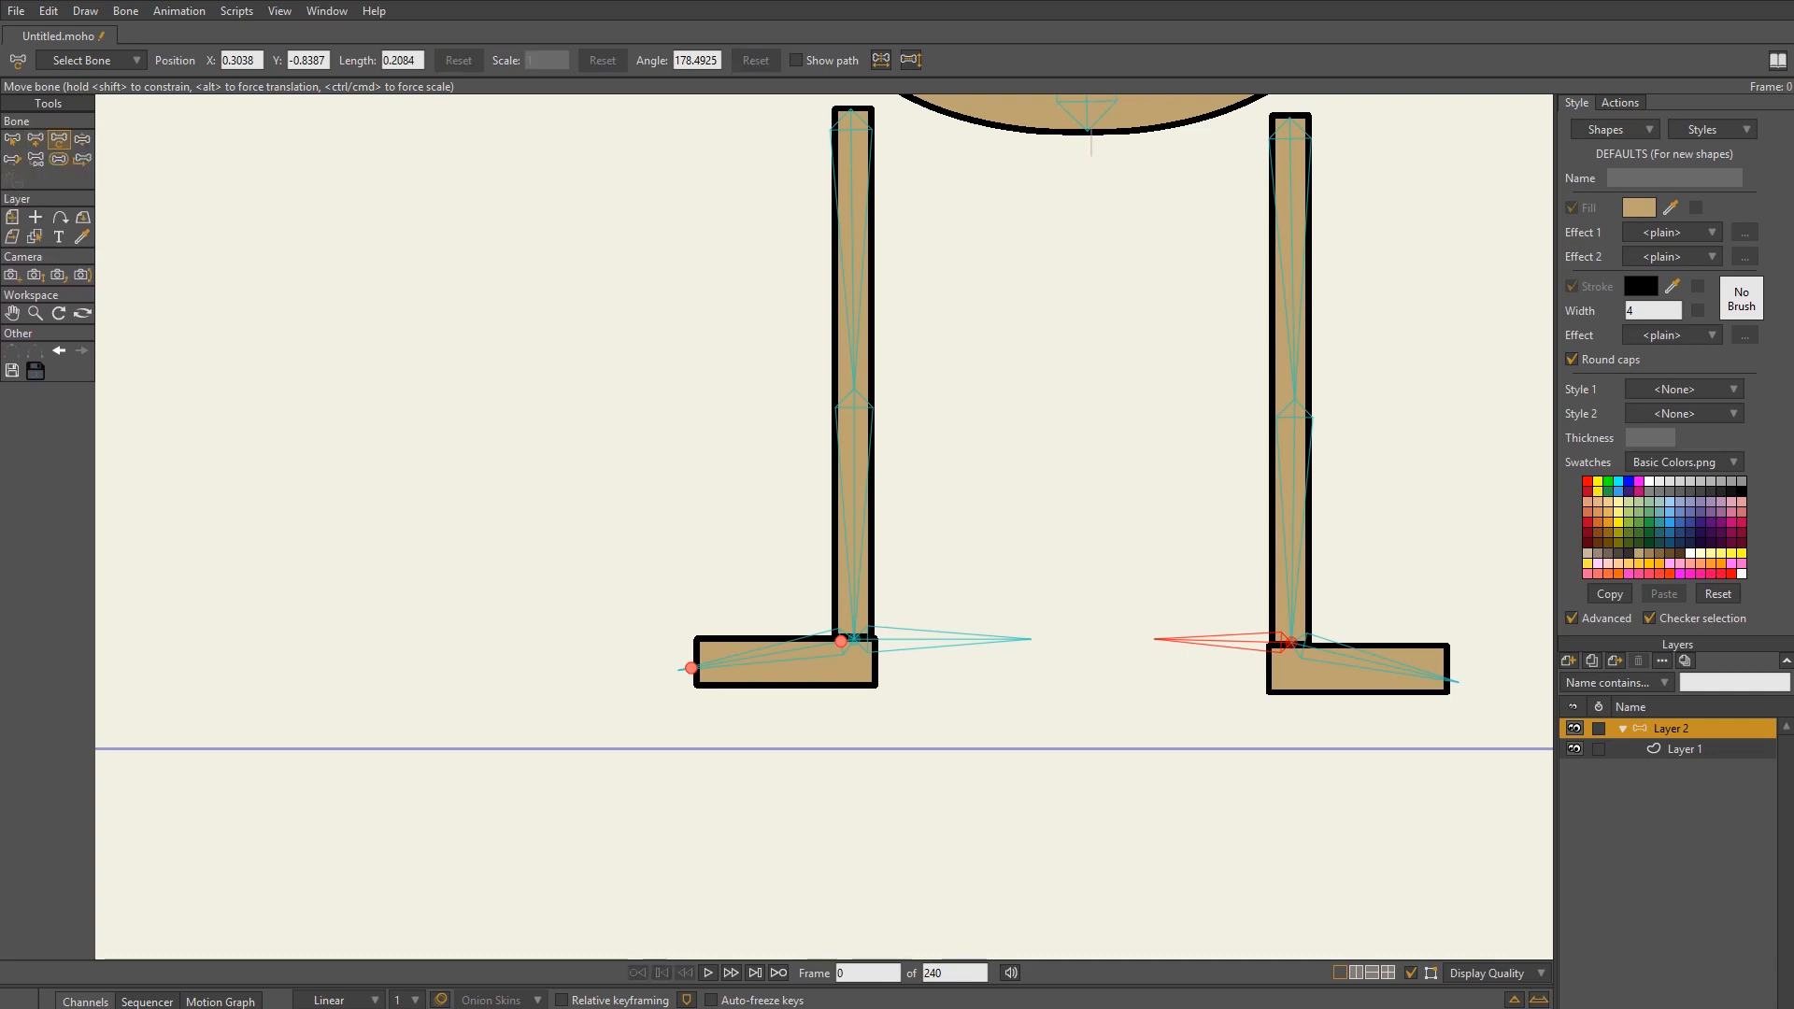
pyautogui.press('Right')
pyautogui.press('Right')
pyautogui.press('Left')
pyautogui.press('Left')
# - Select the left foot bone and the right foot bone in turn to inspect their parent bones
pyautogui.click(12, 141)
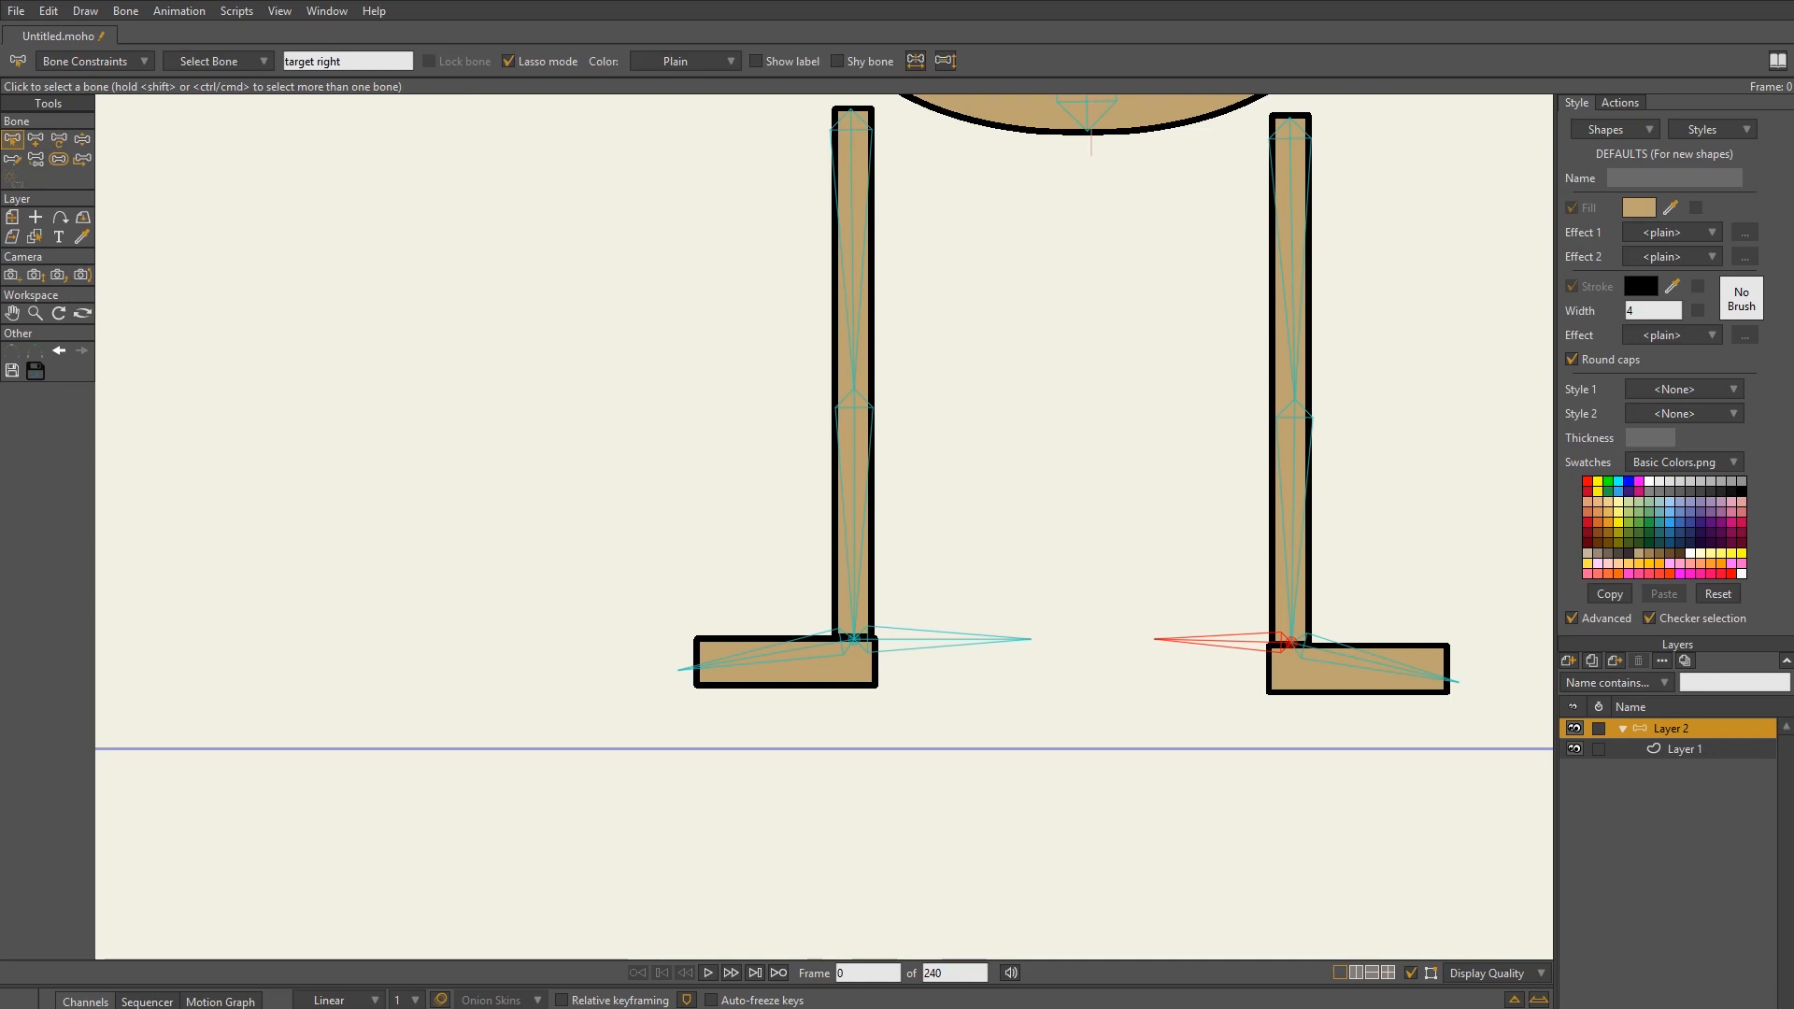
pyautogui.click(796, 657)
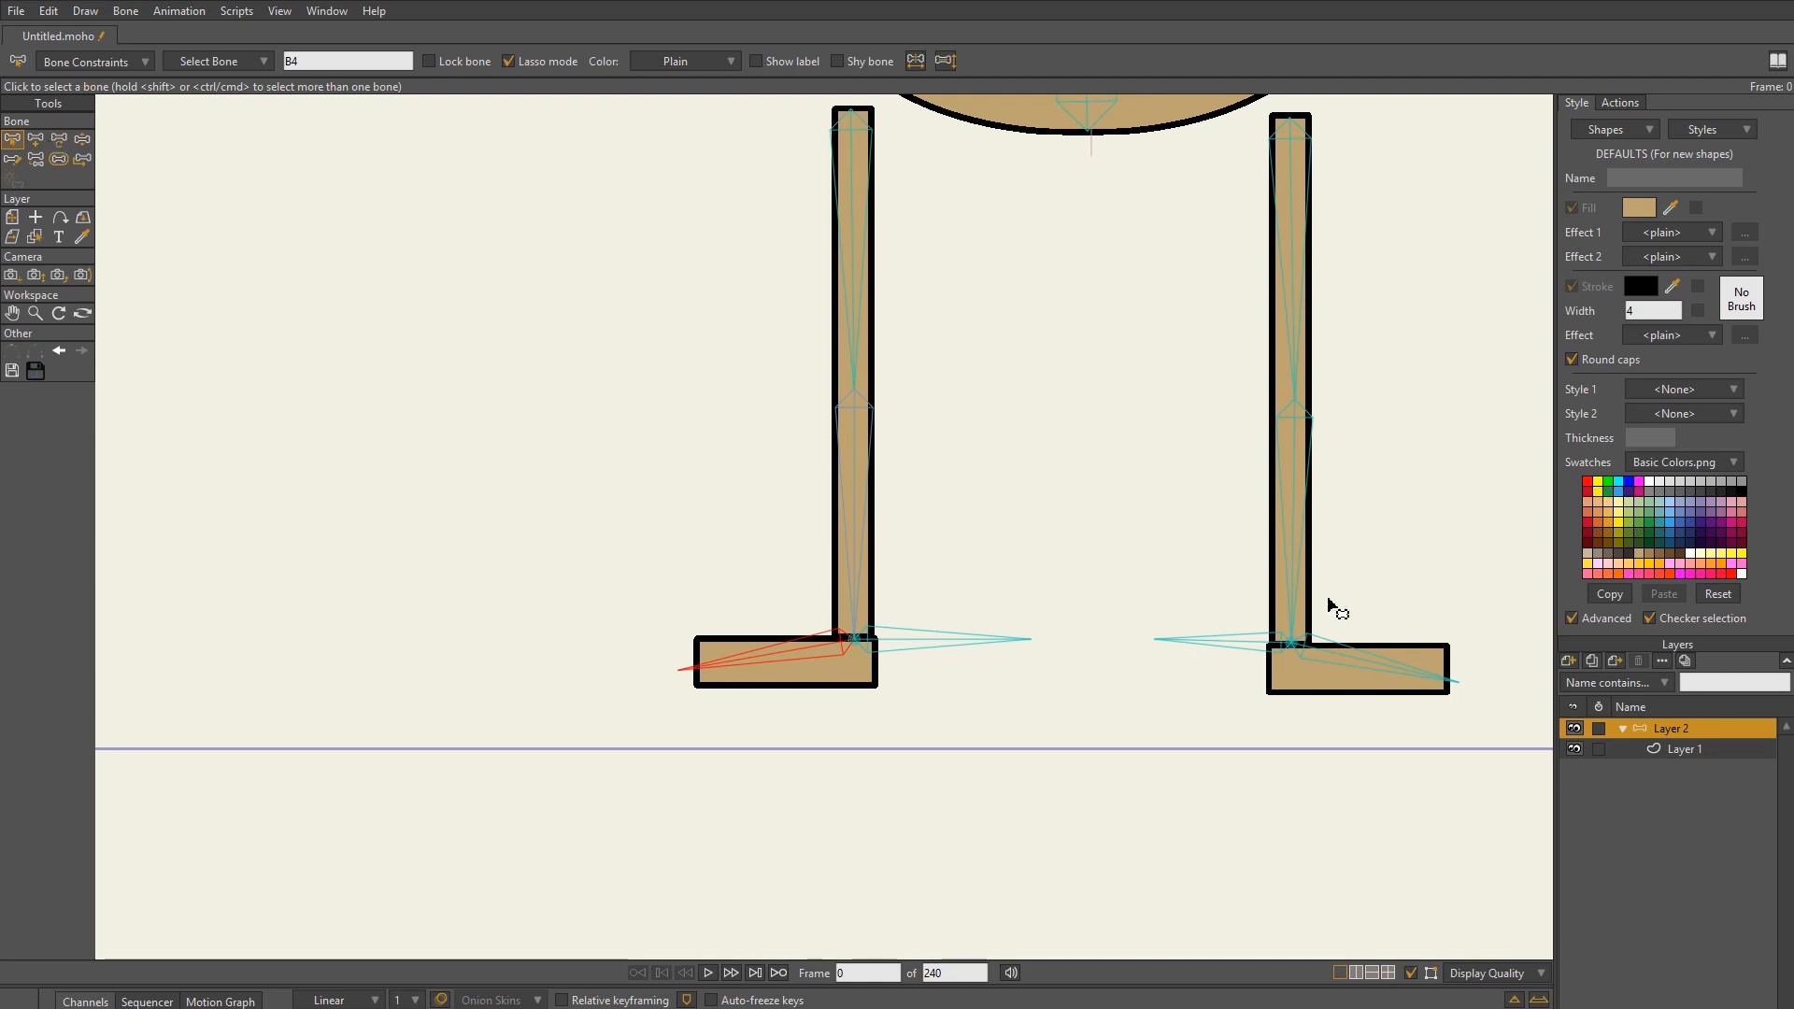
pyautogui.click(1363, 666)
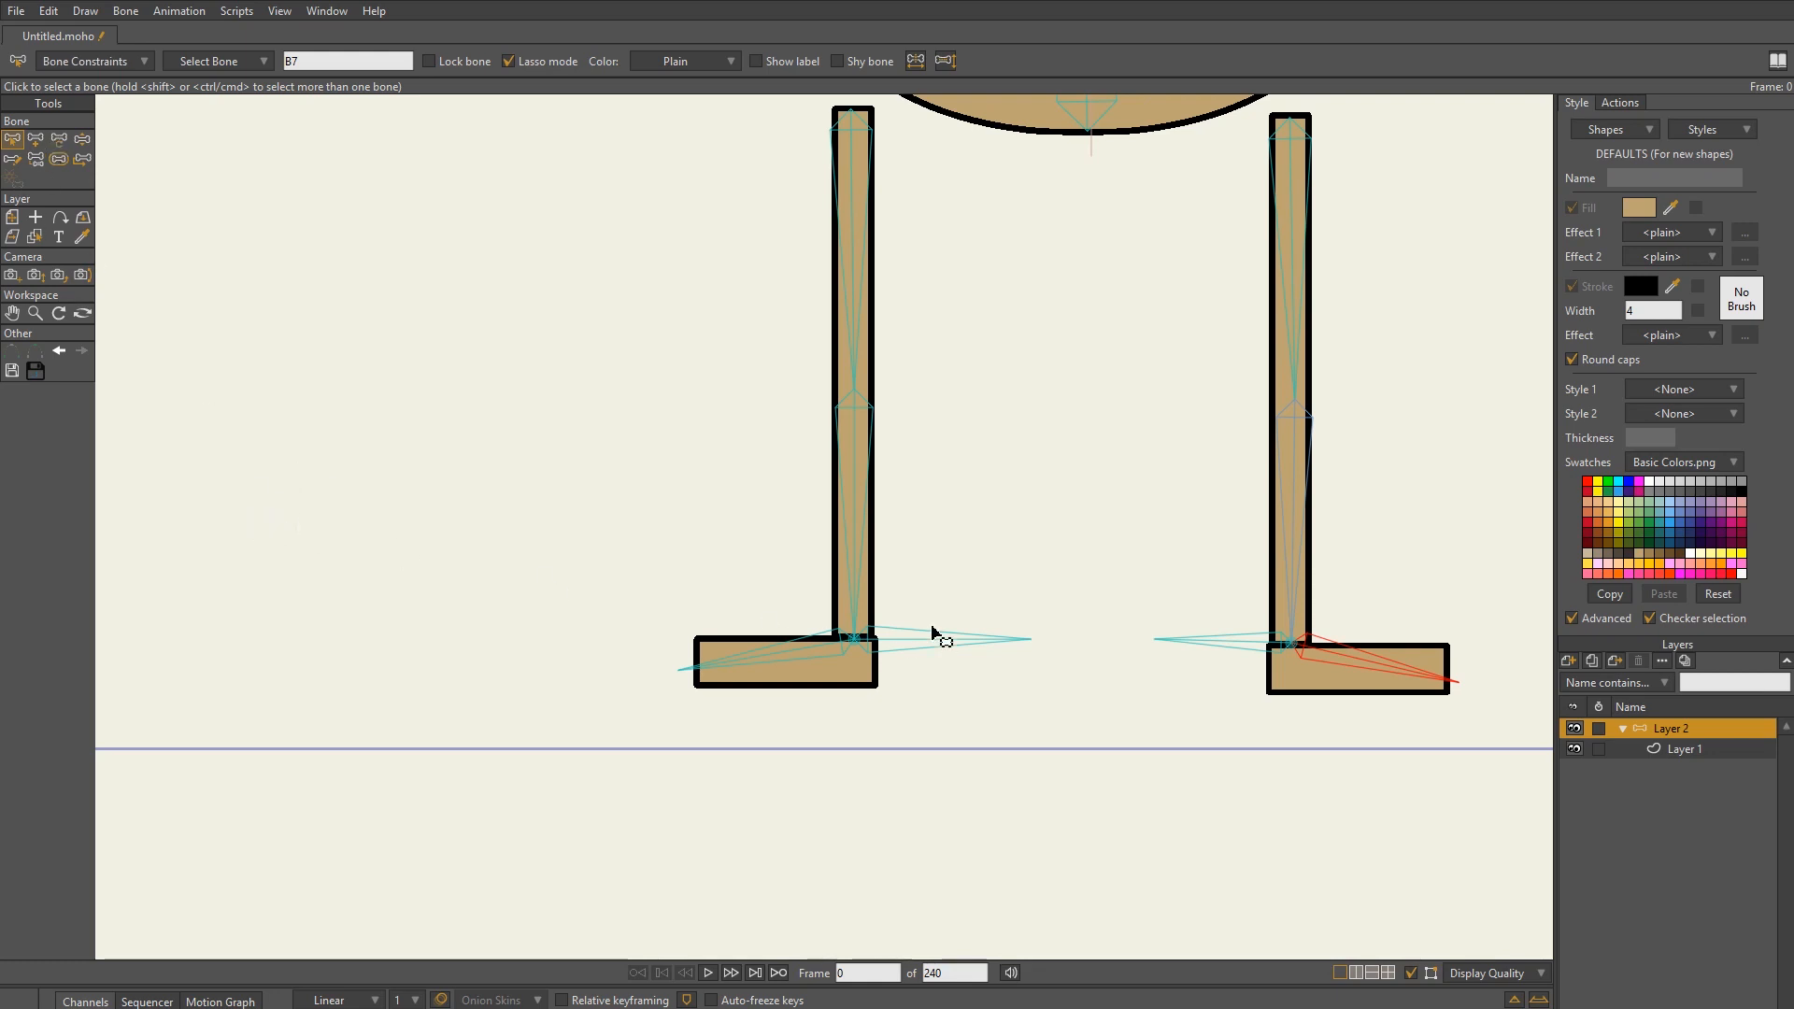
# - Test how the legs bend and the feet hold by manipulating the body bone at frame 0
pyautogui.scroll(-1, 930, 639)
pyautogui.scroll(-3, 930, 644)
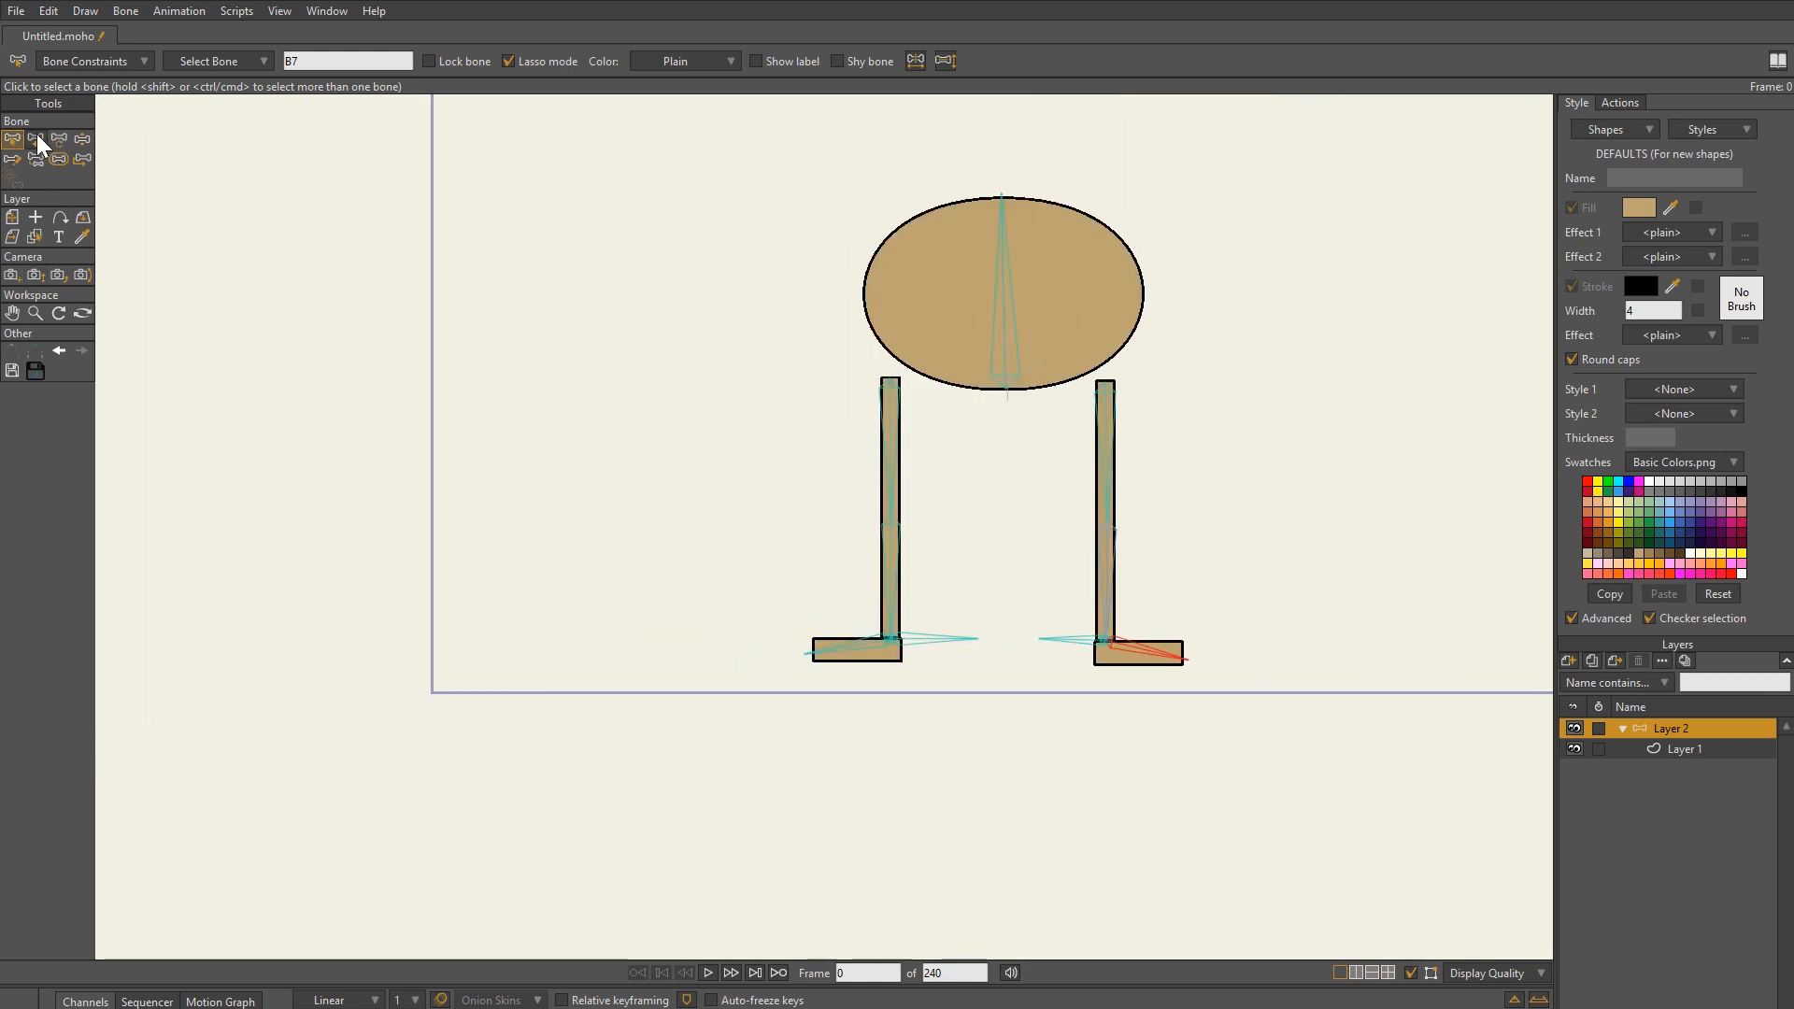
pyautogui.click(82, 140)
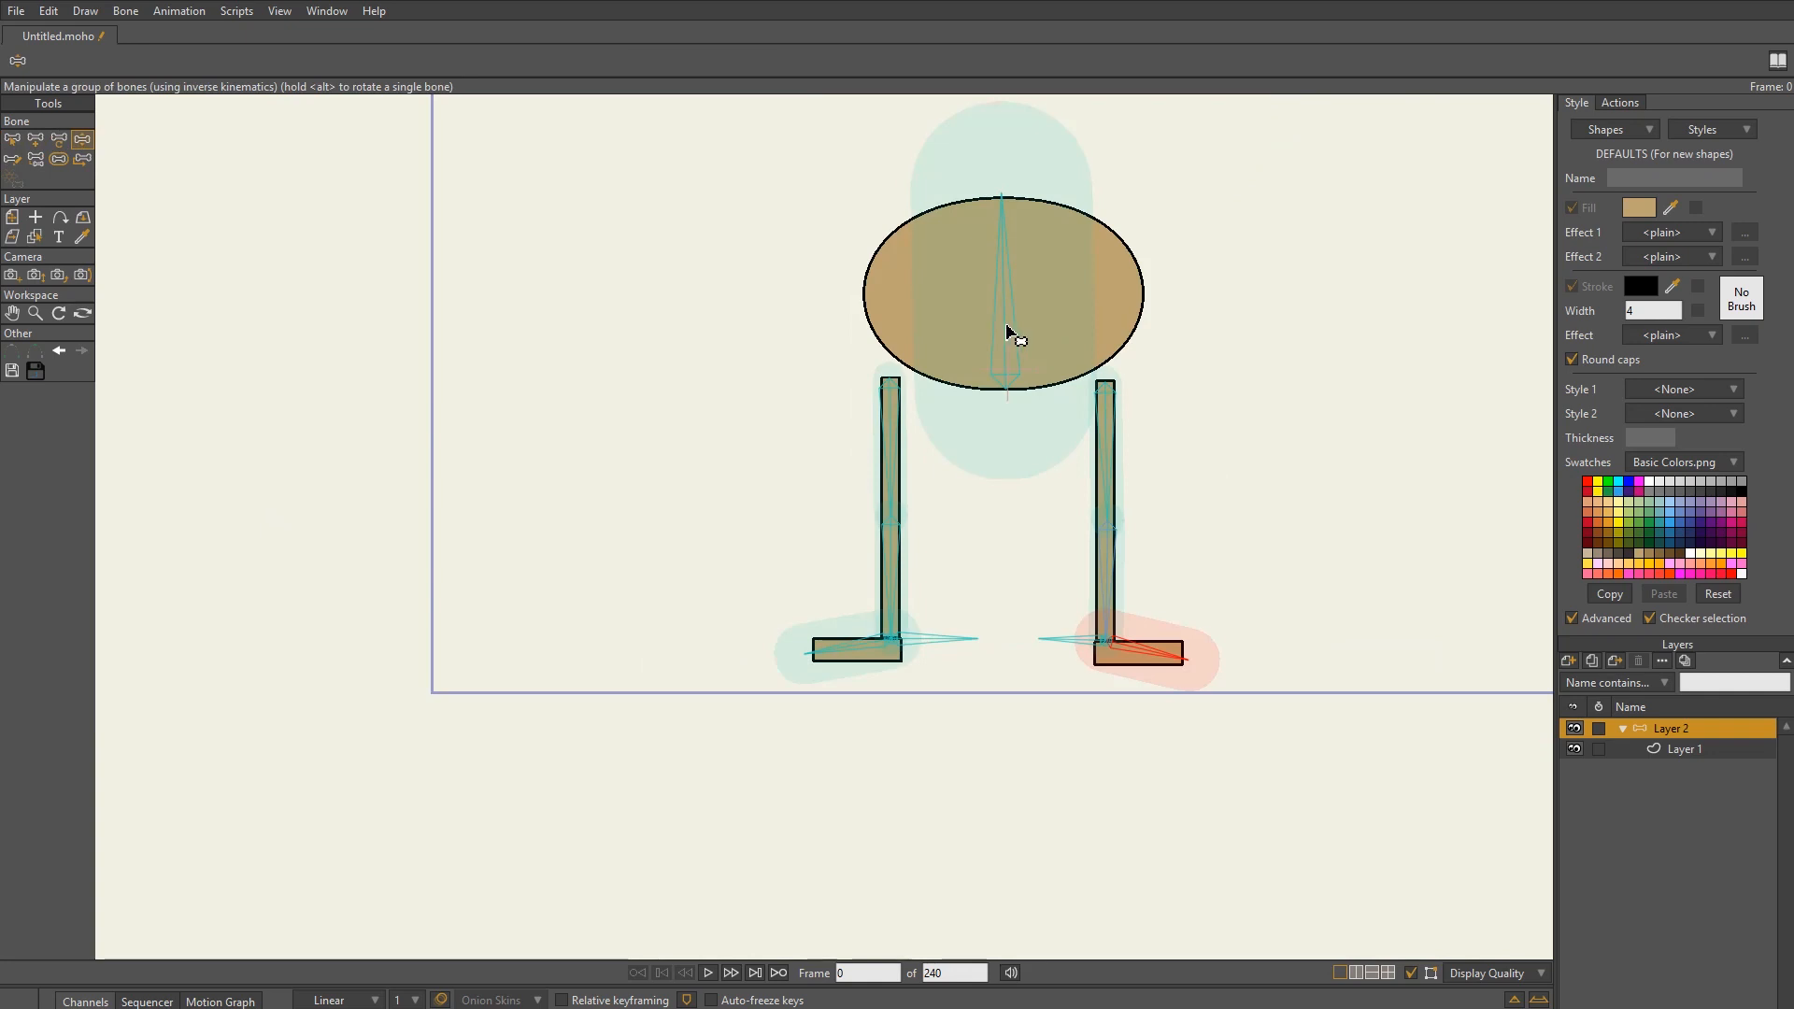
pyautogui.moveTo(1011, 331)
pyautogui.mouseDown()
pyautogui.moveTo(998, 411)
pyautogui.moveTo(1013, 333)
pyautogui.moveTo(1026, 381)
pyautogui.moveTo(1029, 289)
pyautogui.moveTo(1022, 380)
pyautogui.moveTo(1018, 349)
pyautogui.moveTo(989, 404)
pyautogui.moveTo(996, 353)
pyautogui.moveTo(965, 373)
pyautogui.moveTo(985, 364)
pyautogui.moveTo(978, 383)
pyautogui.moveTo(984, 337)
pyautogui.moveTo(973, 417)
pyautogui.moveTo(1005, 373)
pyautogui.moveTo(1007, 404)
pyautogui.moveTo(973, 297)
pyautogui.moveTo(967, 404)
pyautogui.moveTo(973, 297)
pyautogui.moveTo(963, 449)
pyautogui.moveTo(1013, 337)
pyautogui.moveTo(990, 420)
pyautogui.moveTo(1005, 445)
pyautogui.moveTo(1006, 337)
pyautogui.mouseUp()
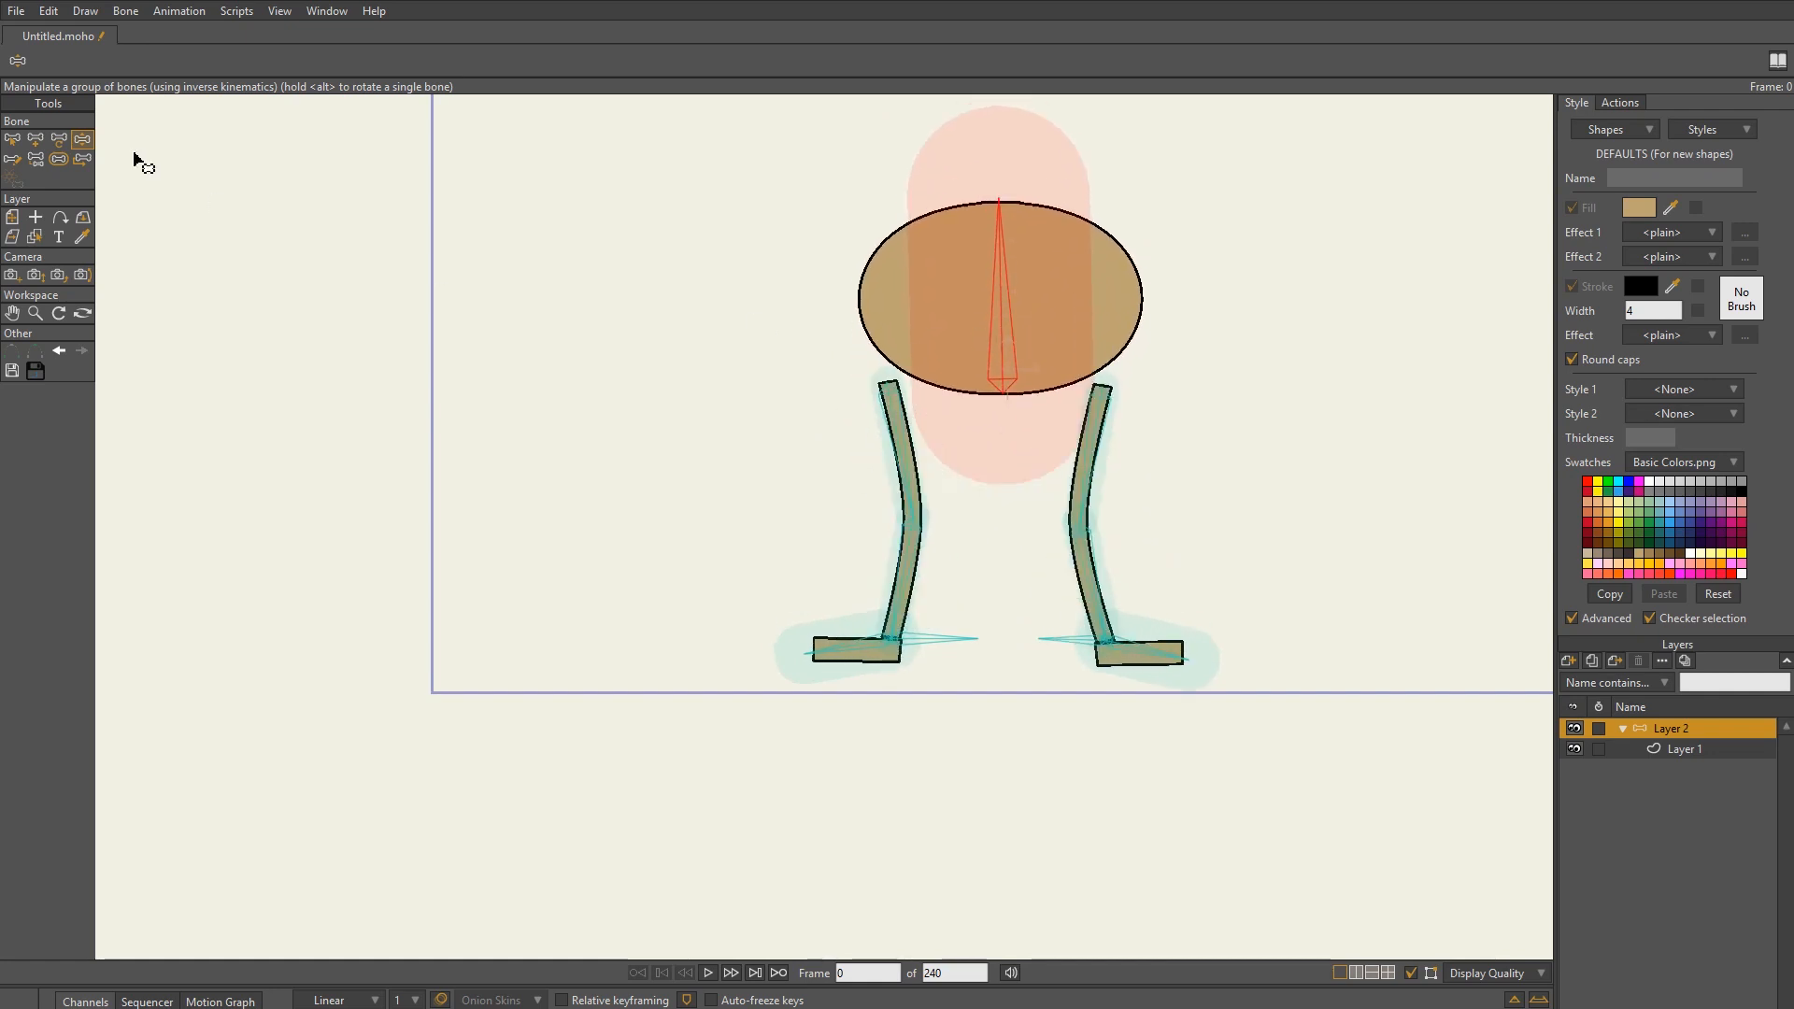
pyautogui.click(11, 143)
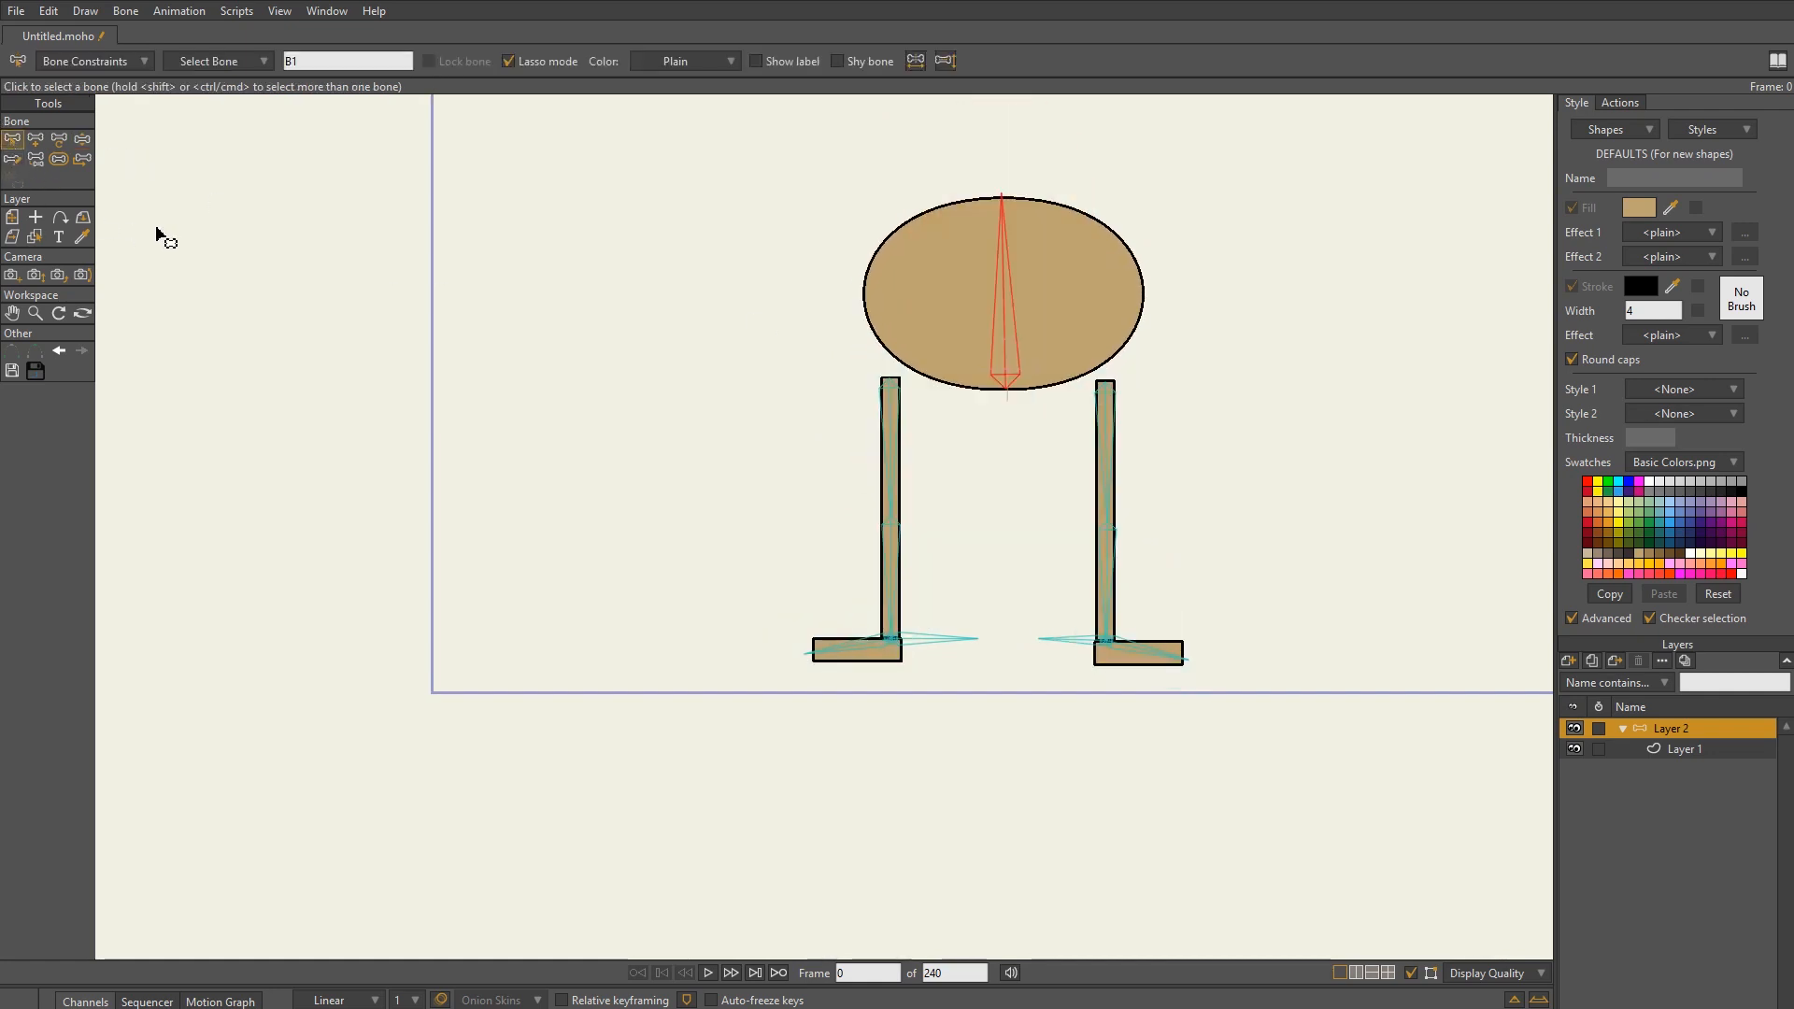
# - Check the left and right foot bones in turn with Manipulate Bones at frame 0
pyautogui.click(83, 139)
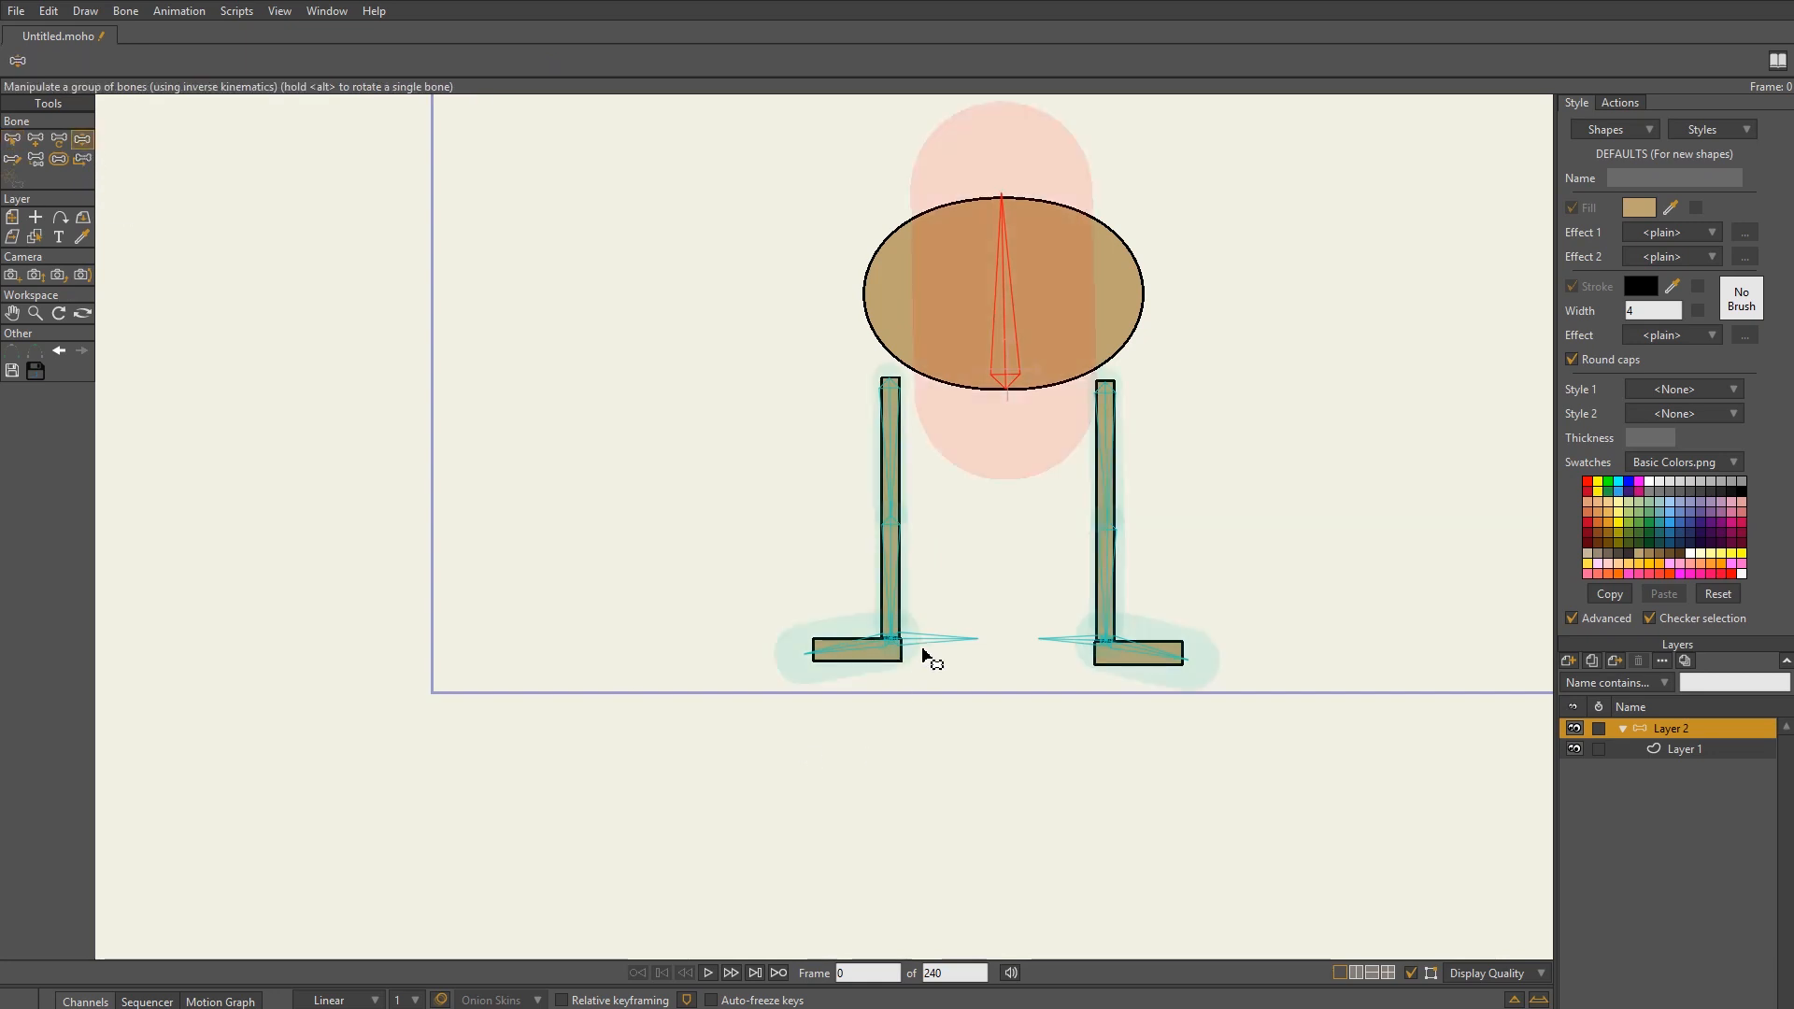
pyautogui.click(892, 717)
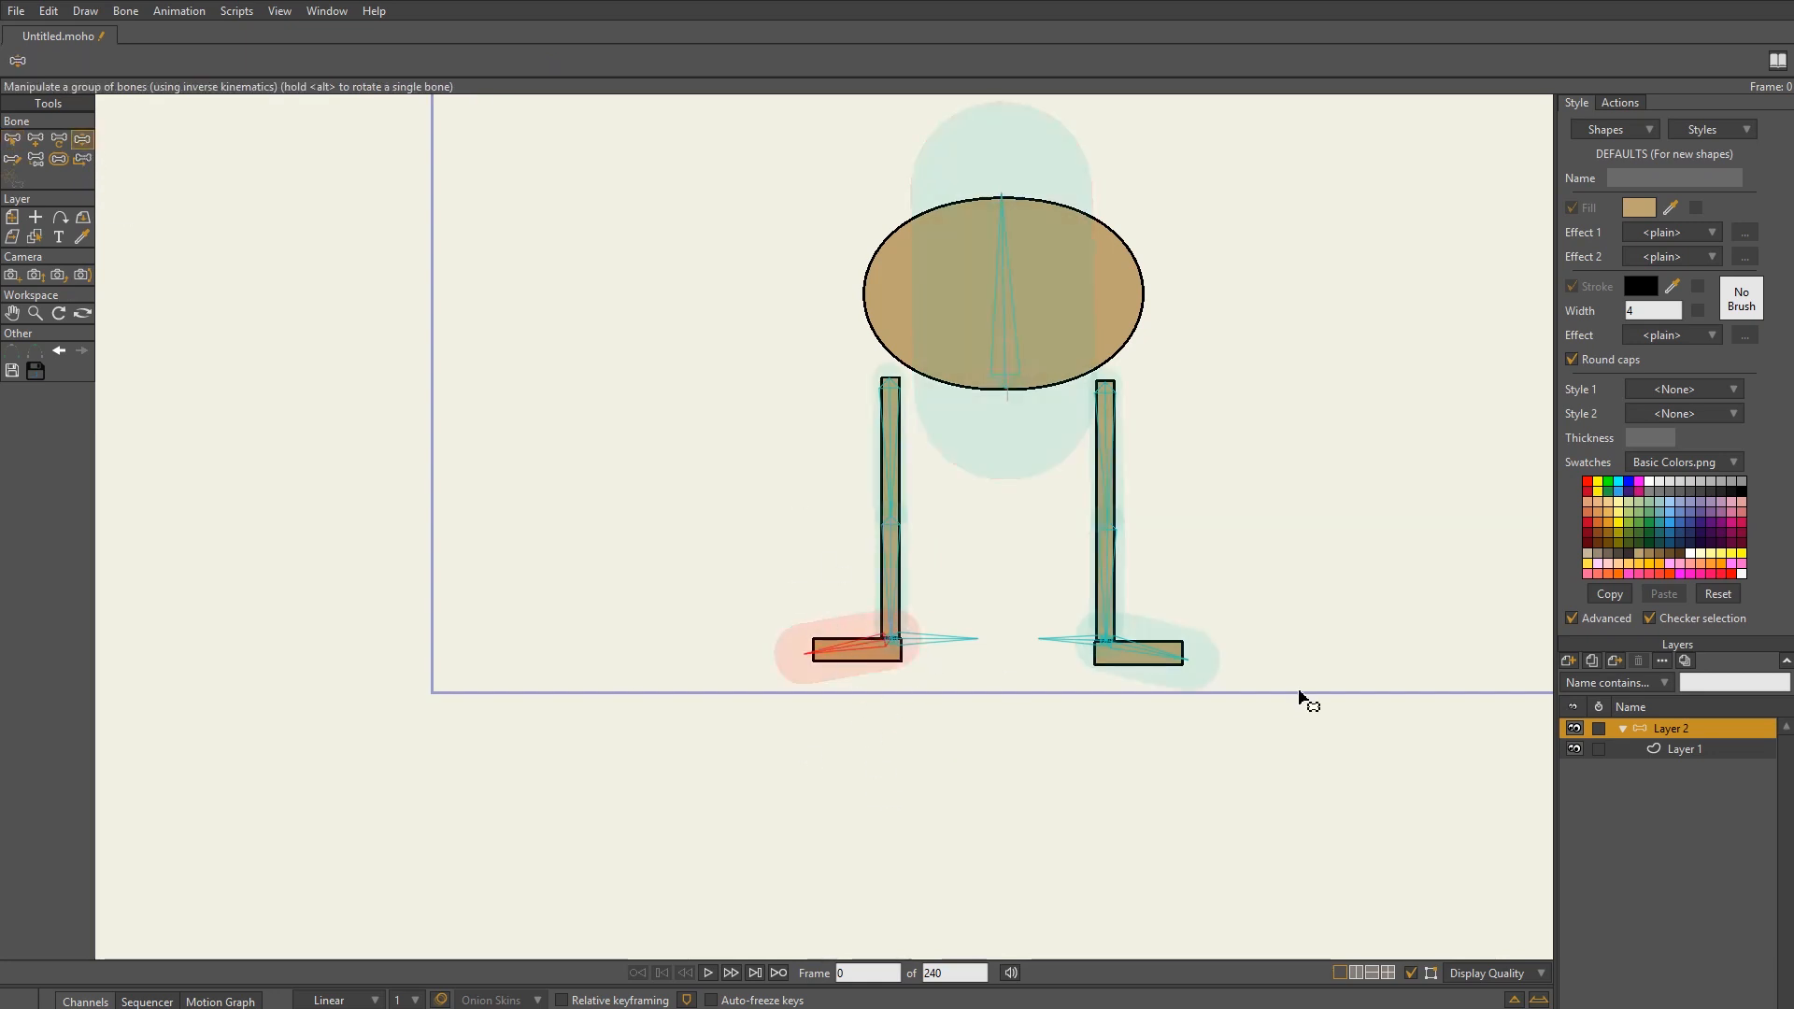
pyautogui.click(1139, 653)
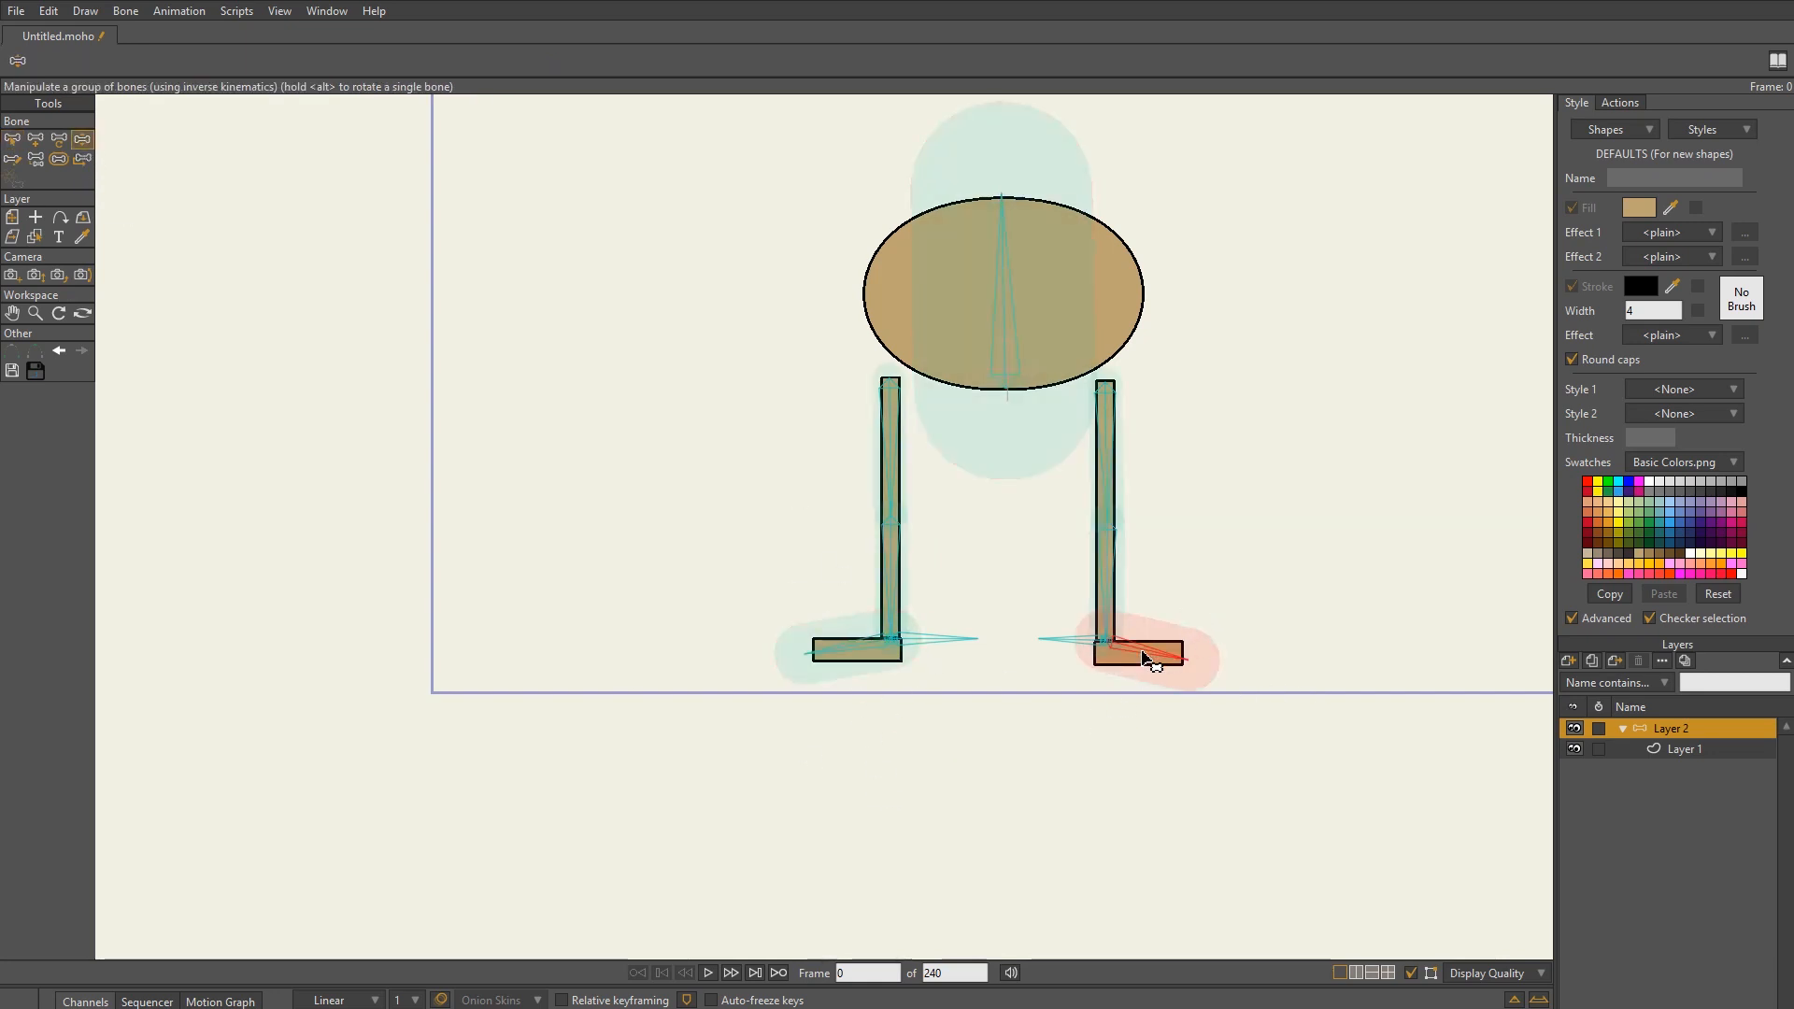
pyautogui.click(835, 651)
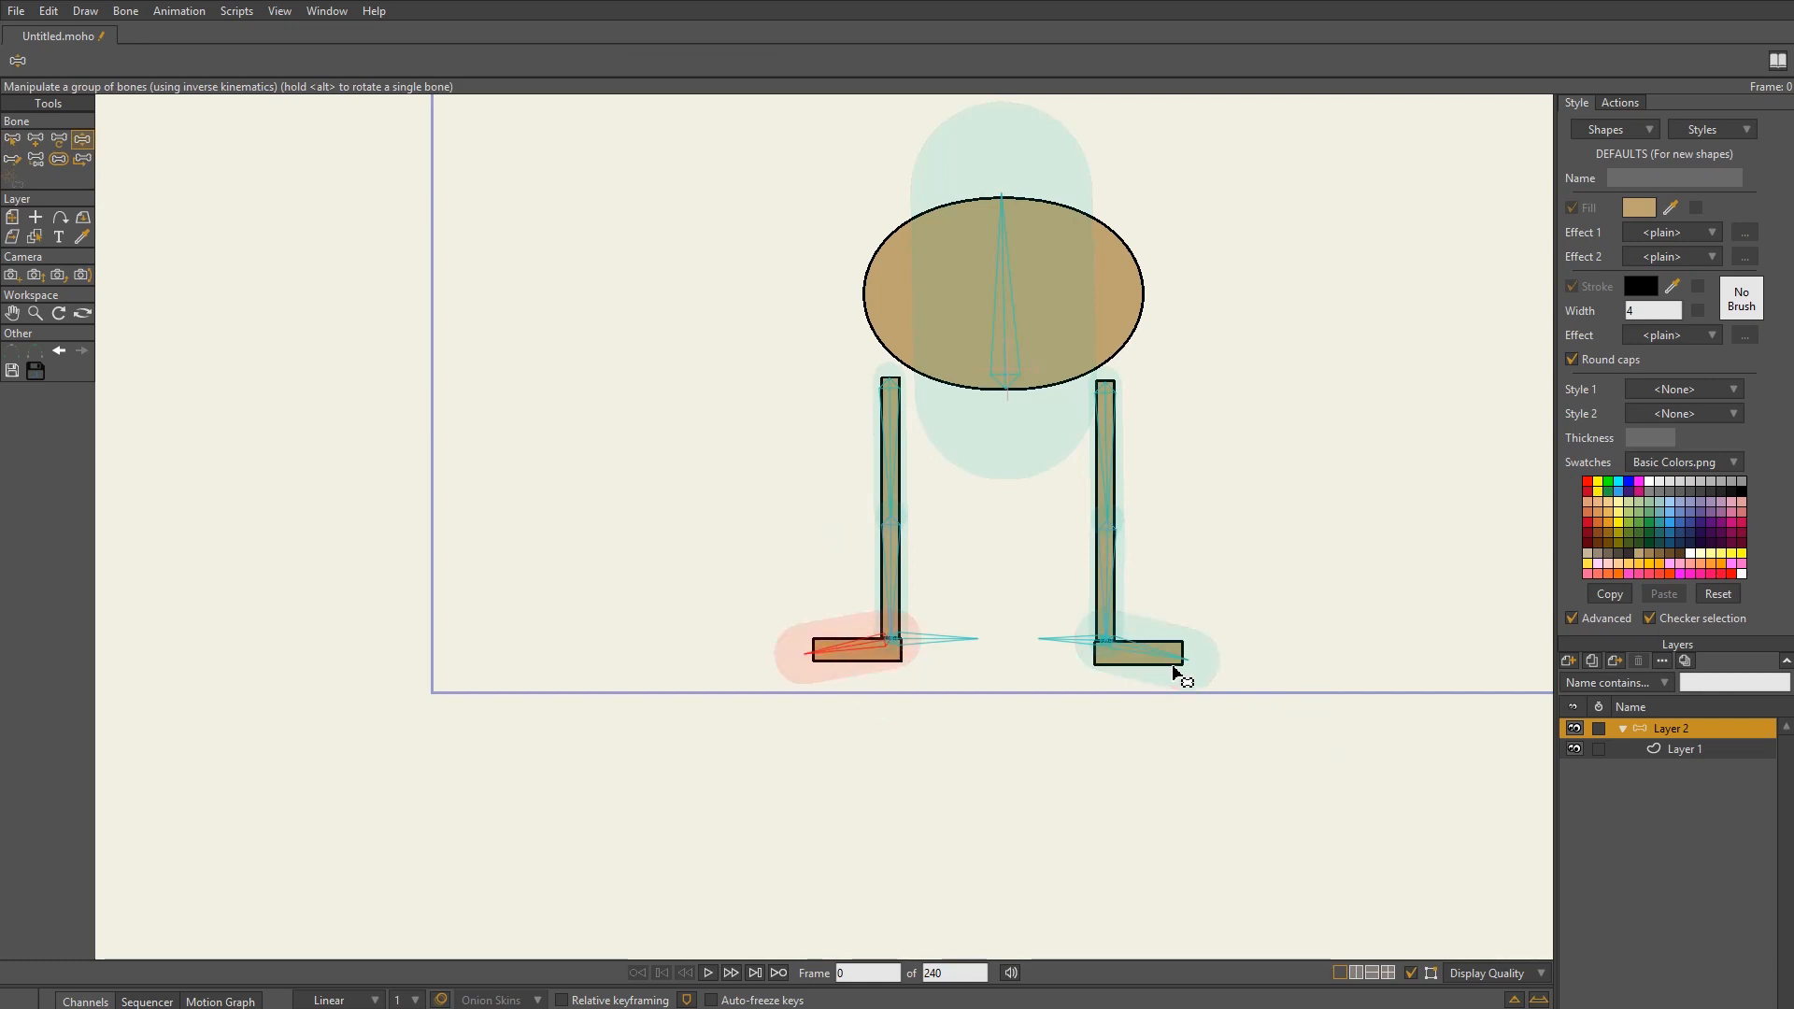
pyautogui.click(1173, 667)
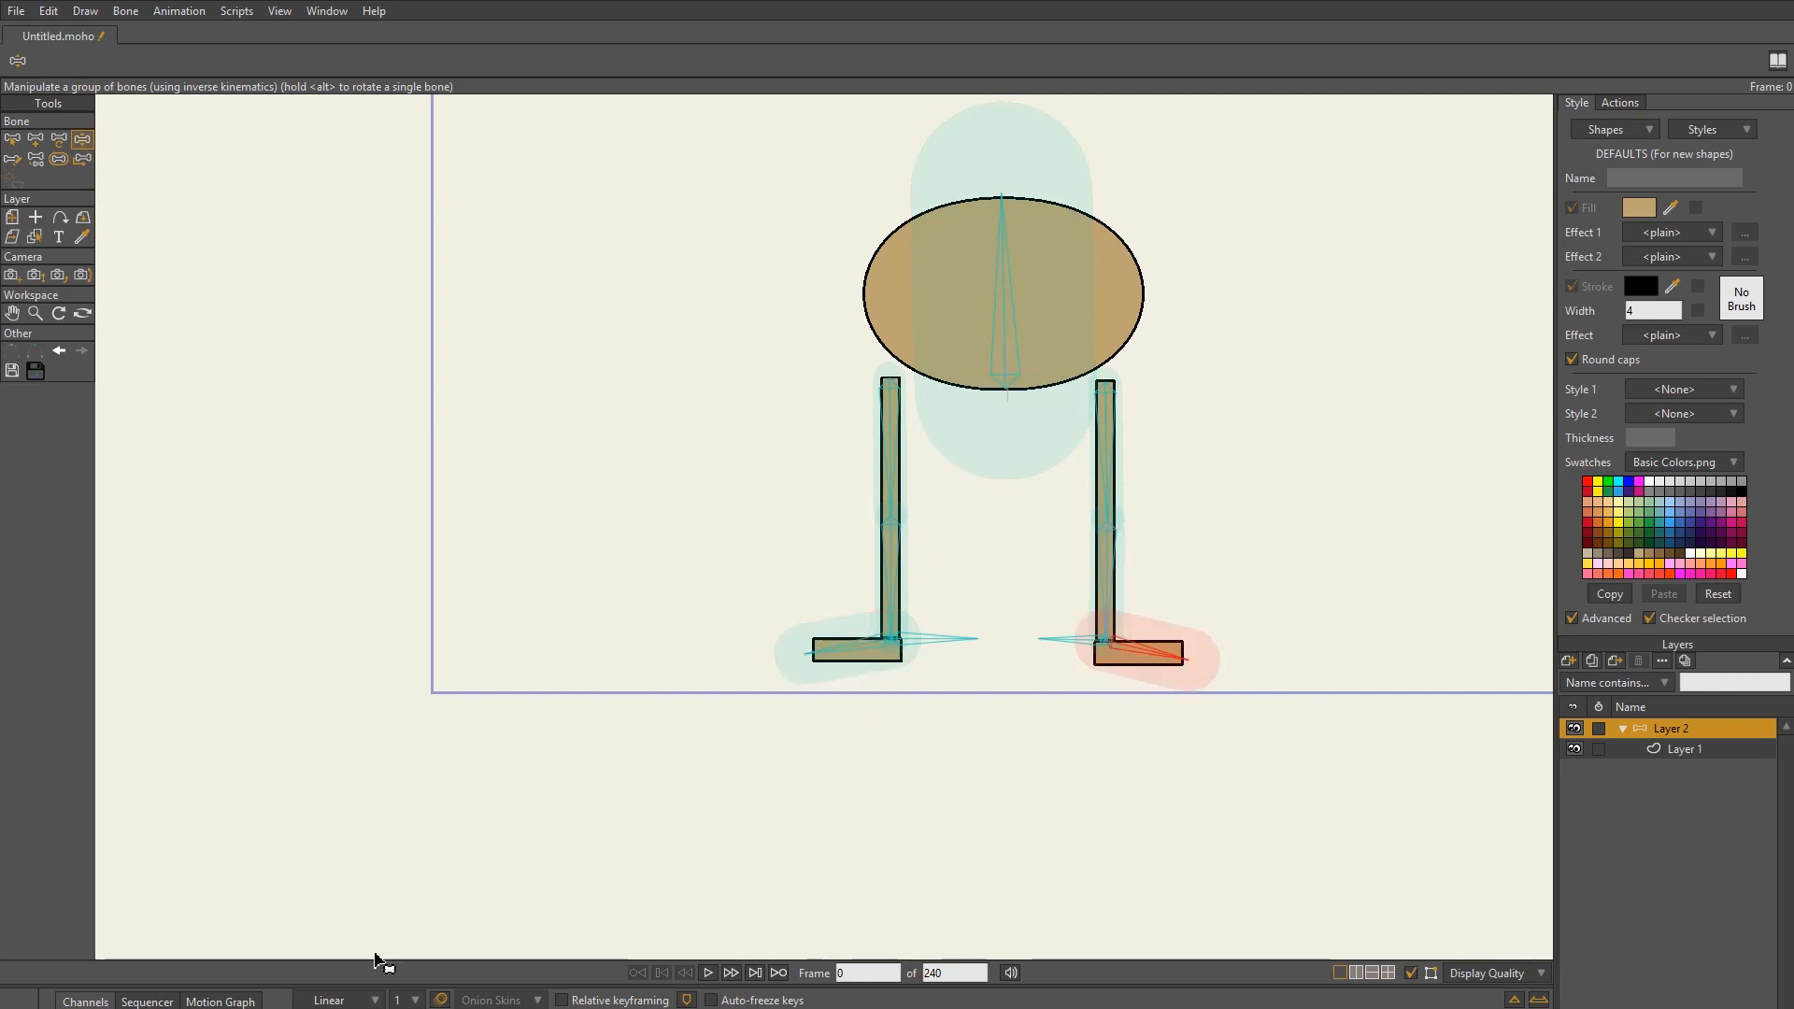
# - Try rotating the left and right foot bones past frame 0, undo both rotations and return to frame 0
pyautogui.click(224, 1007)
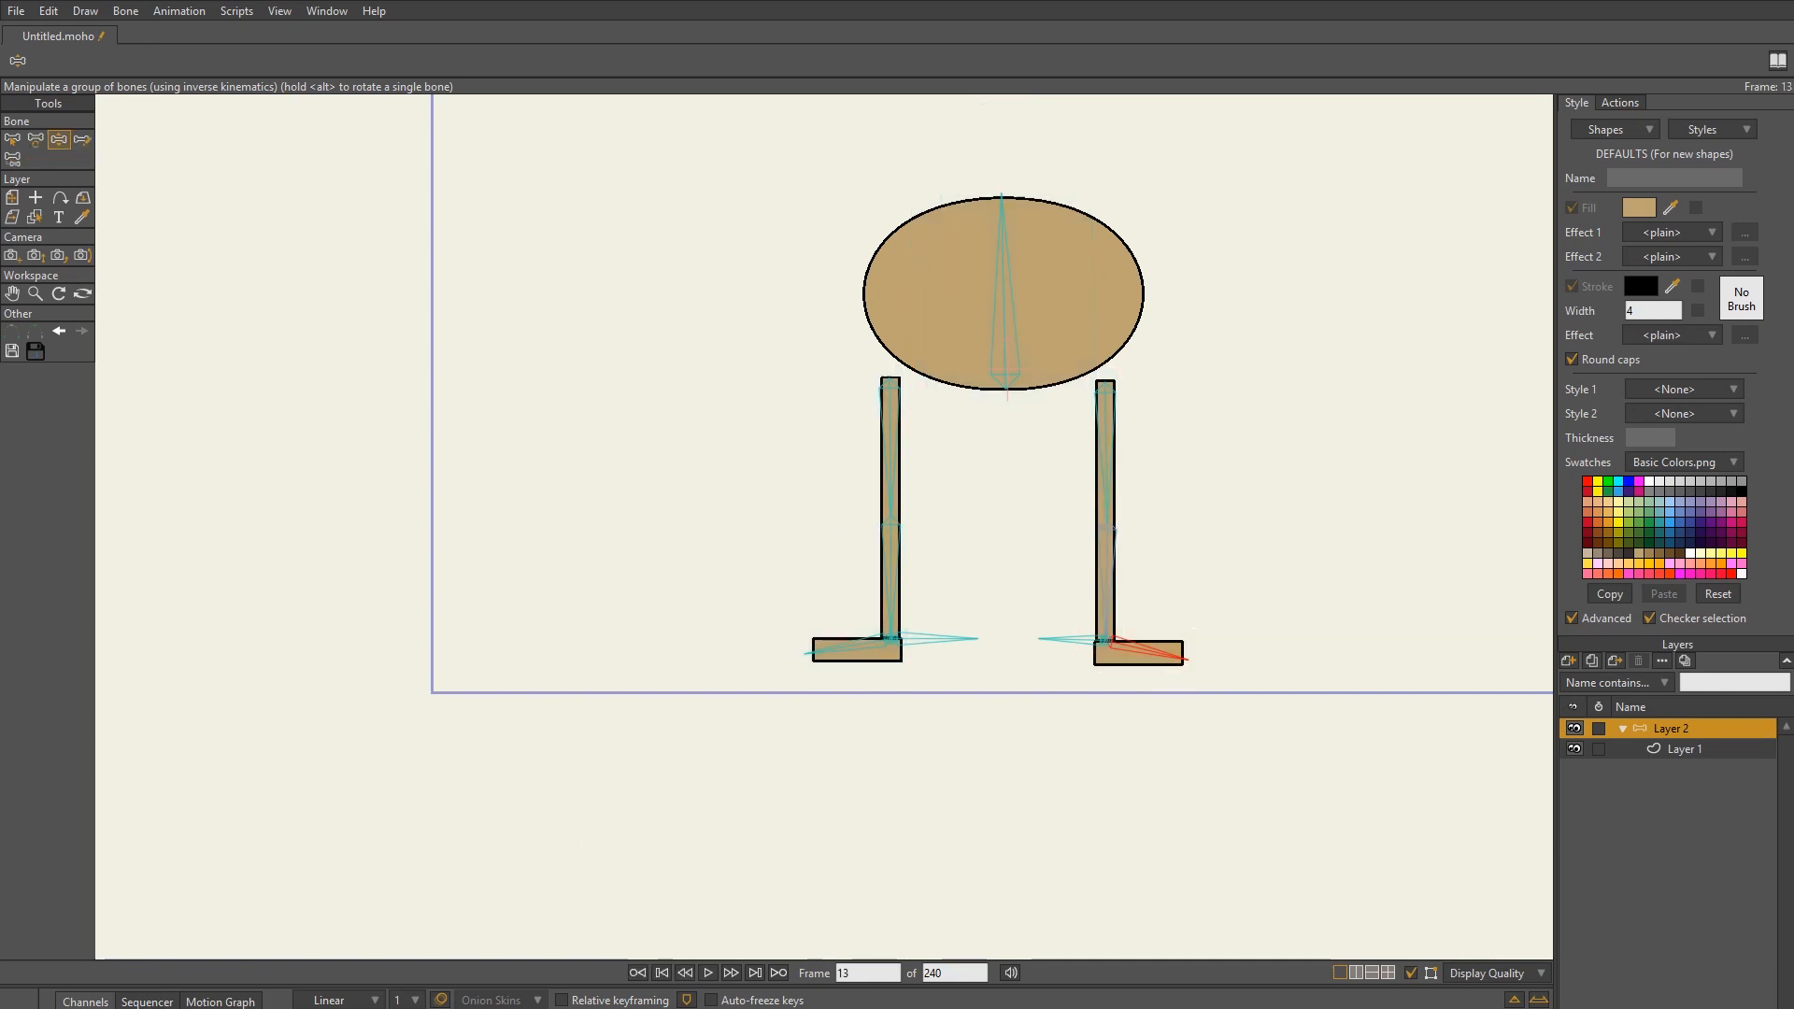
pyautogui.moveTo(858, 659); pyautogui.dragTo(959, 790)
pyautogui.moveTo(1133, 669); pyautogui.dragTo(1233, 688)
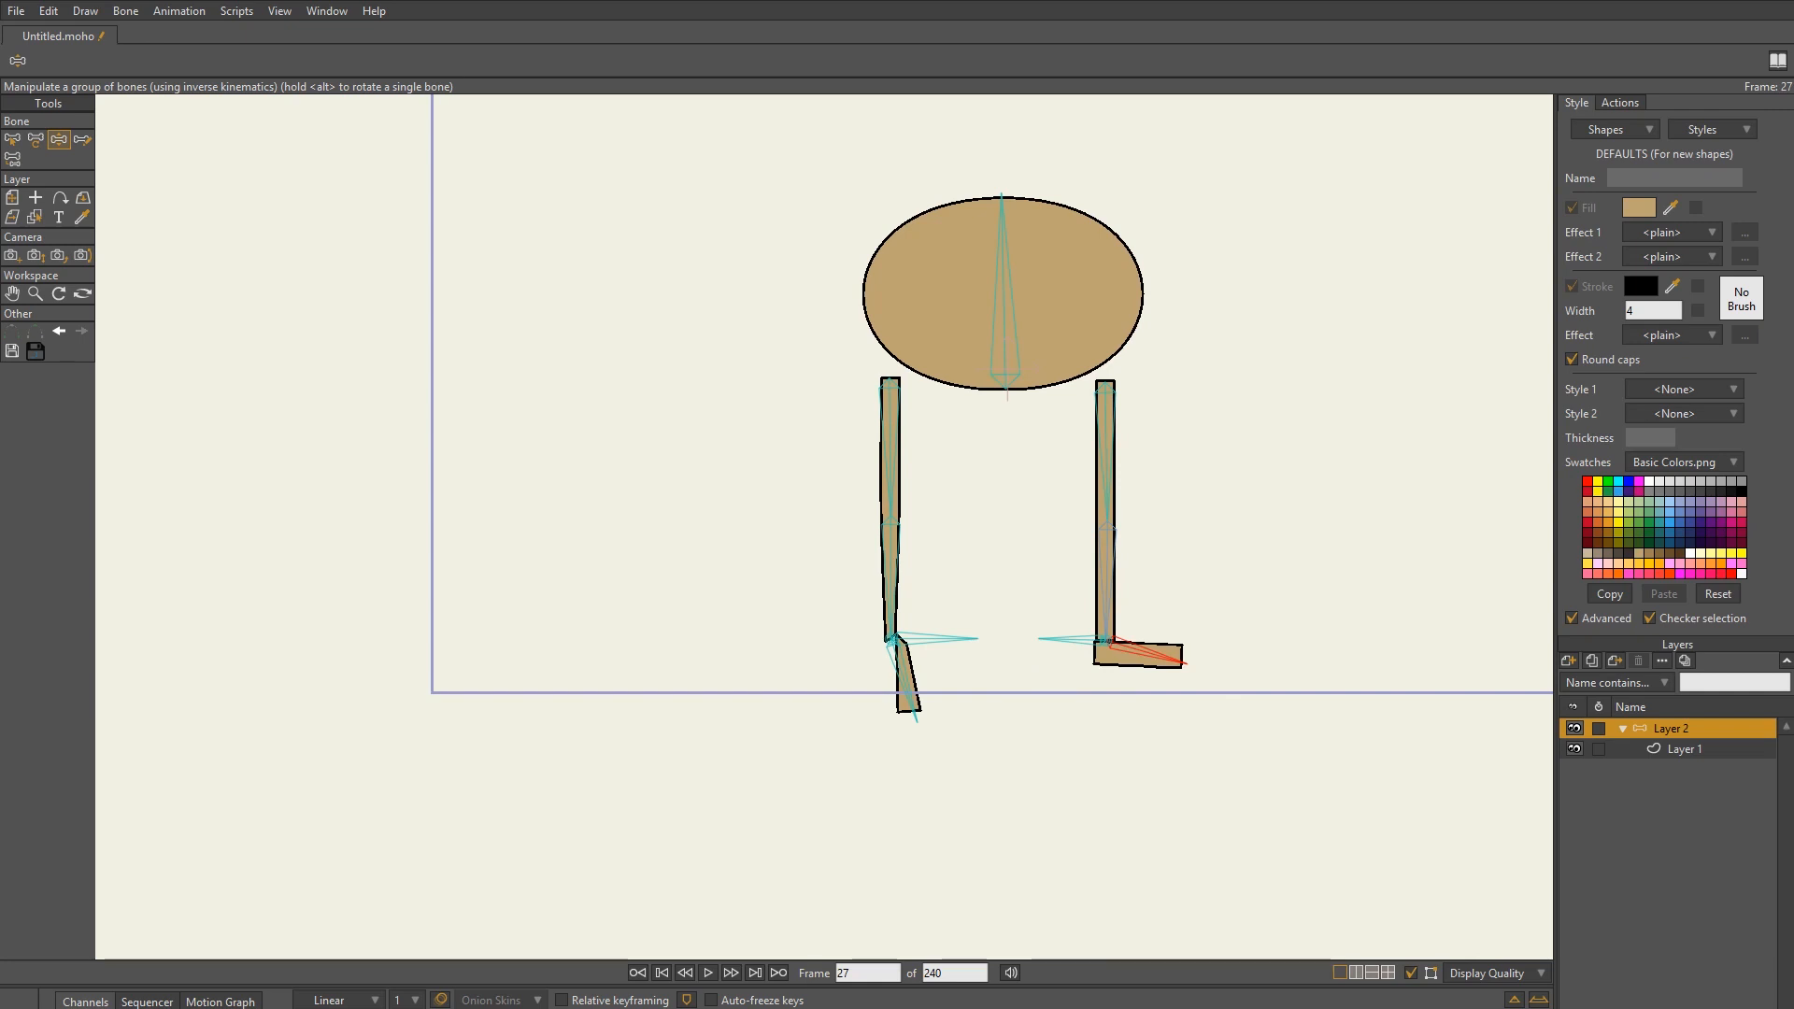
pyautogui.hotkey('ctrl', 'z')
pyautogui.hotkey('ctrl', 'z')
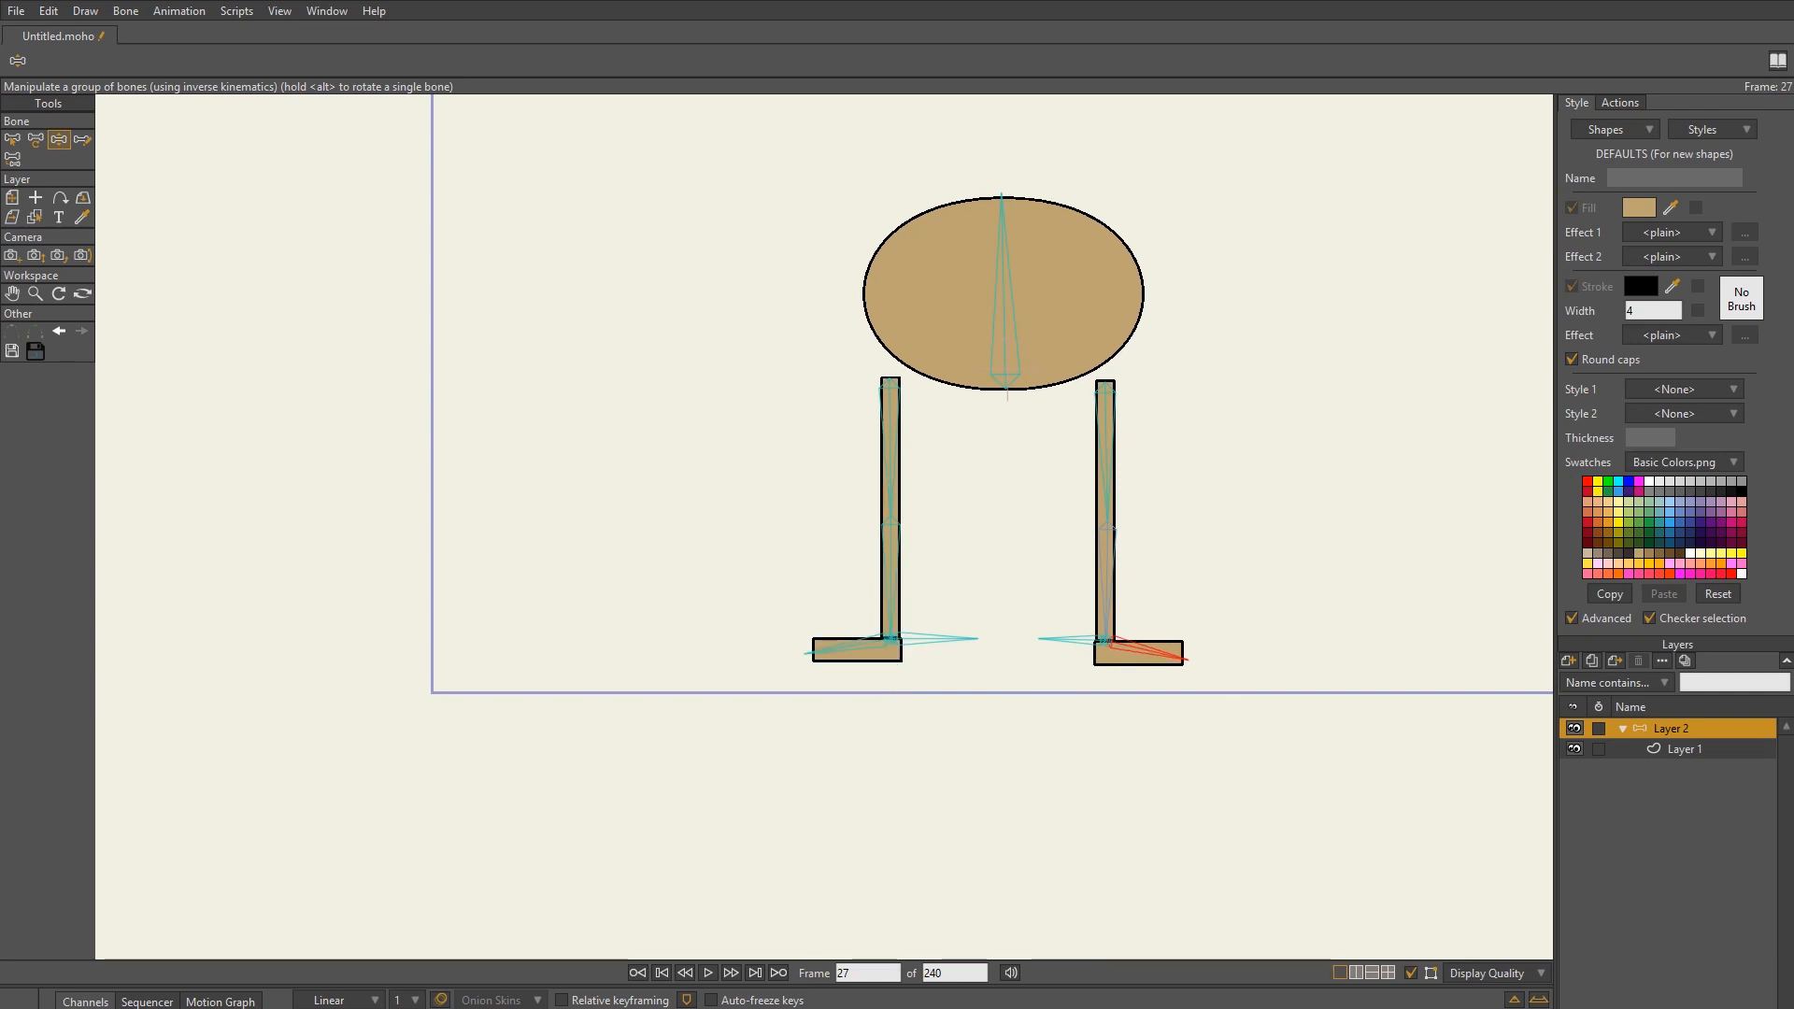
pyautogui.hotkey('shift', 'Left')
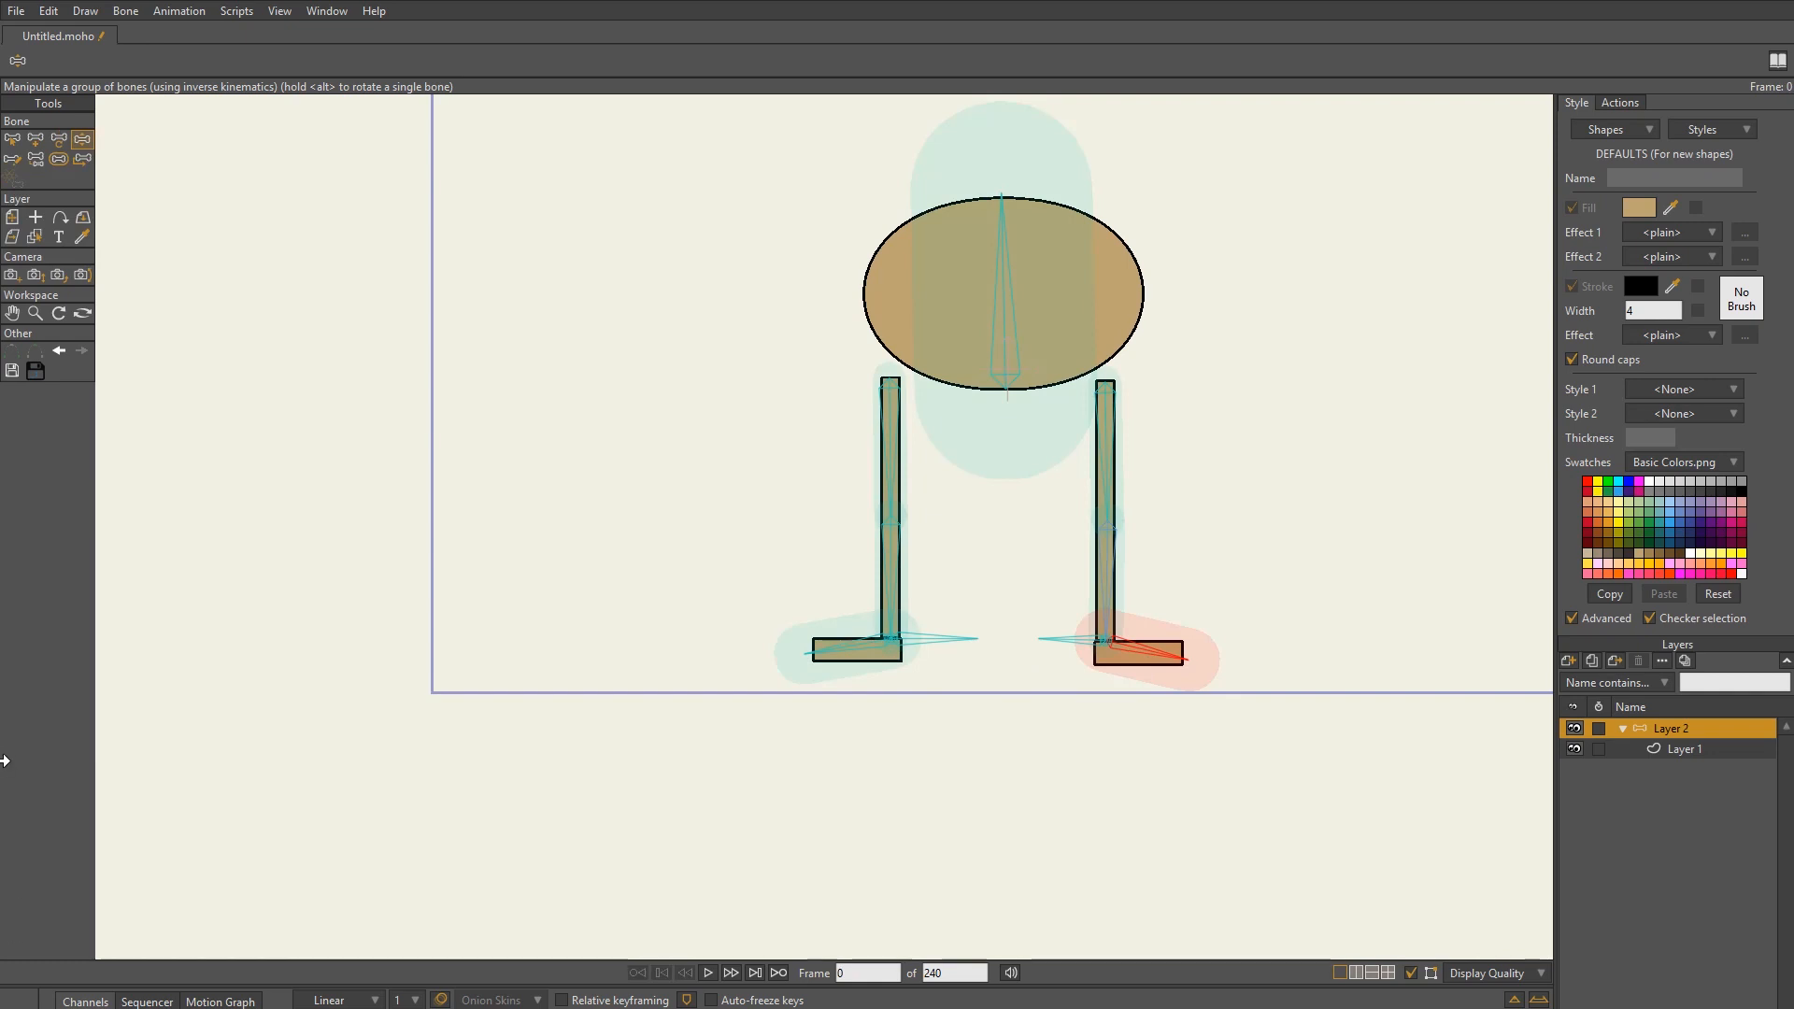
# - Select the upper and lower bones of both legs, and test the leg bending by manipulating the body bone down and up
pyautogui.click(13, 140)
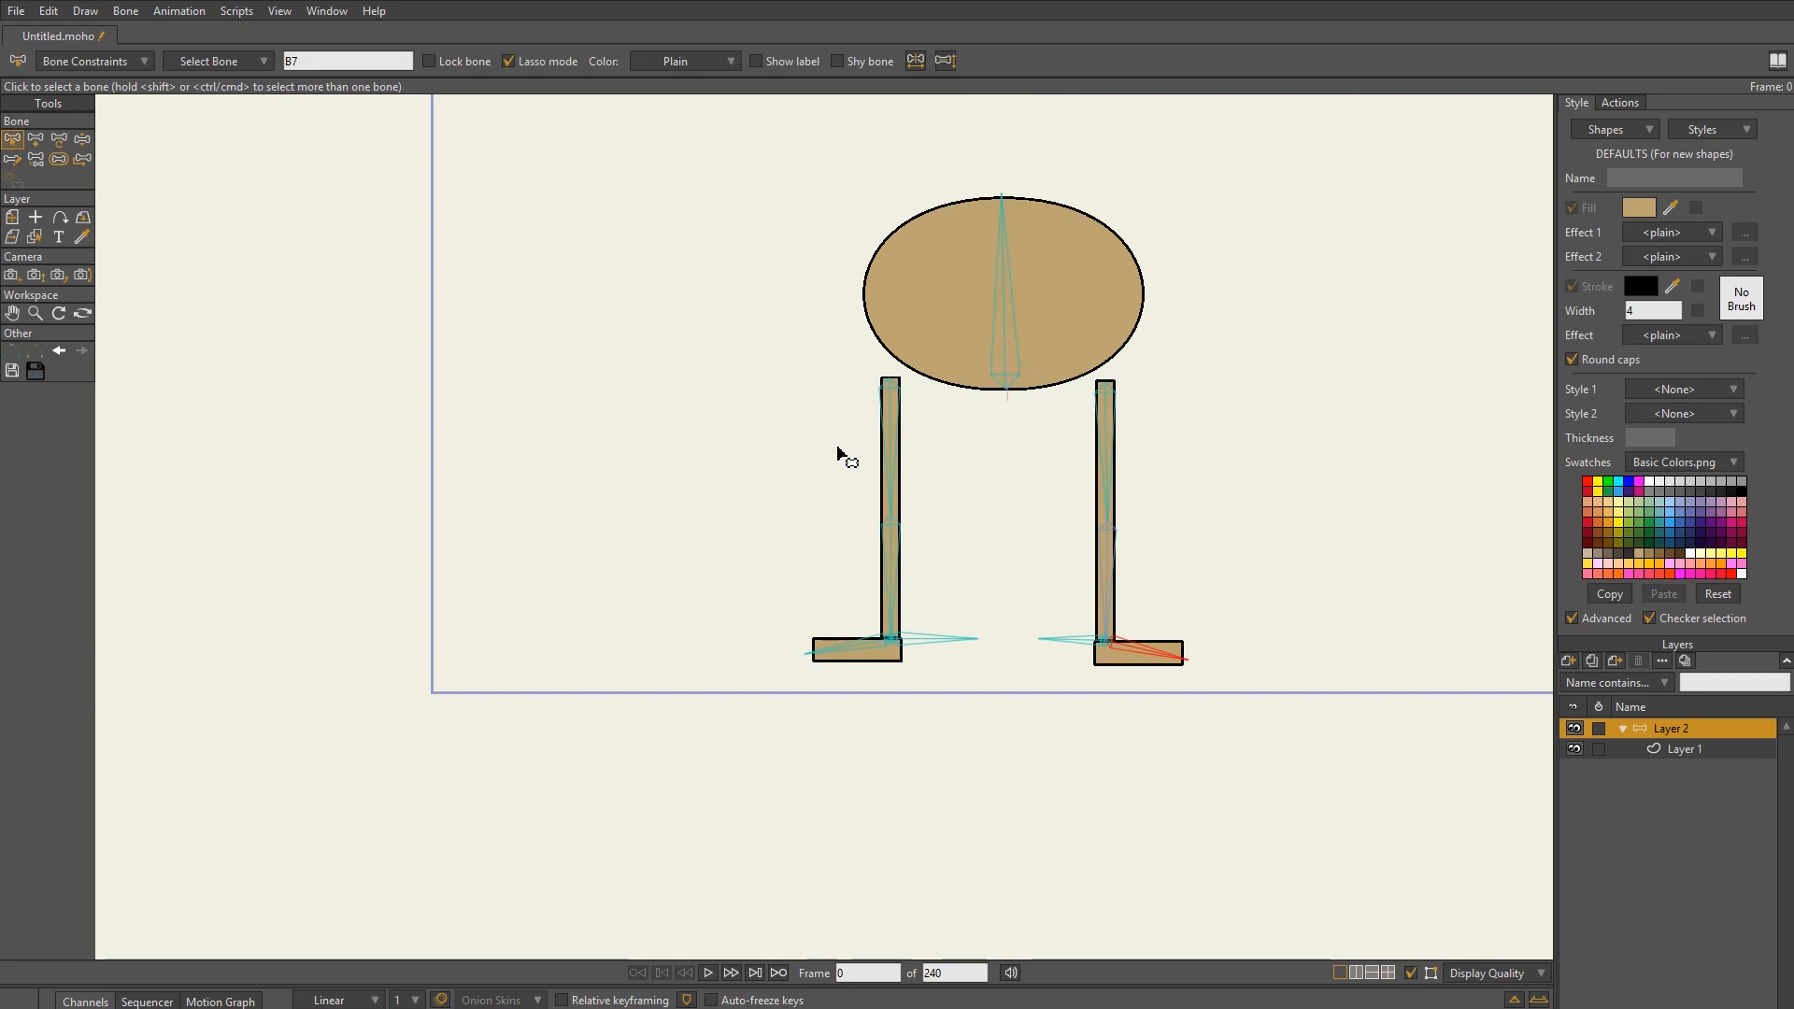
pyautogui.moveTo(837, 455)
pyautogui.mouseDown()
pyautogui.moveTo(772, 510)
pyautogui.moveTo(824, 561)
pyautogui.moveTo(1102, 599)
pyautogui.moveTo(1283, 526)
pyautogui.moveTo(1023, 438)
pyautogui.moveTo(599, 402)
pyautogui.mouseUp()
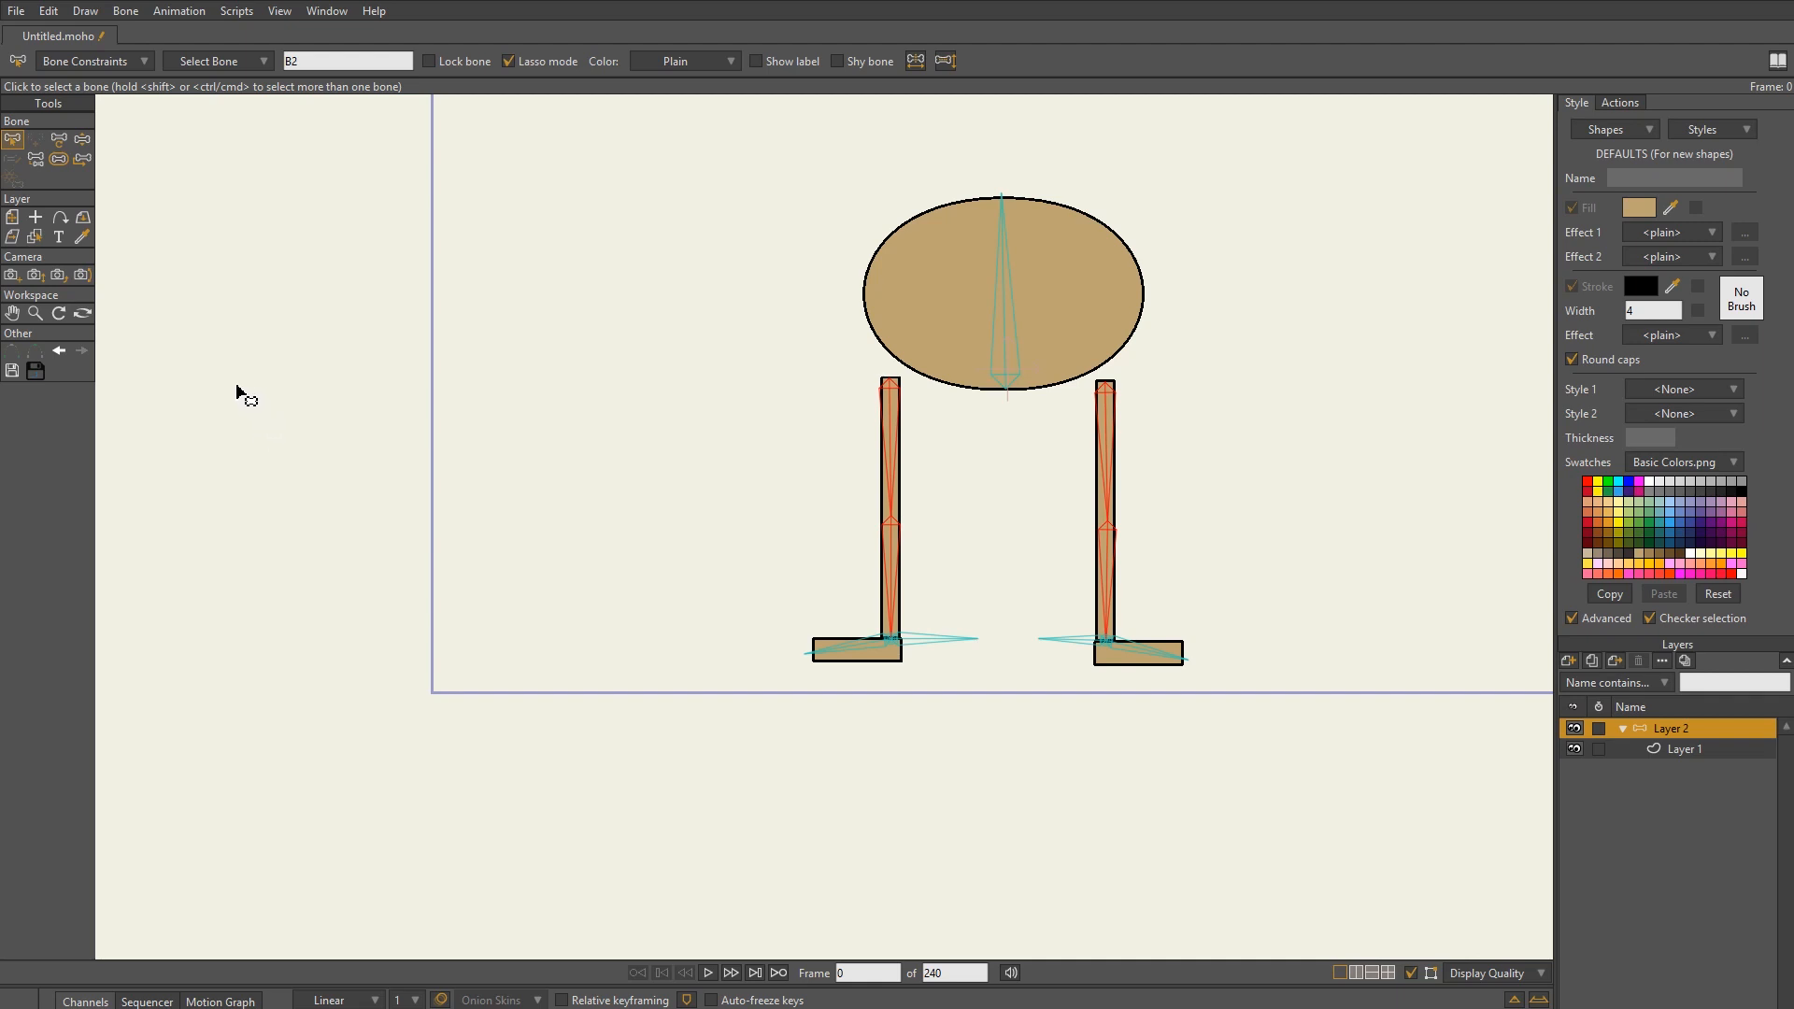
pyautogui.click(82, 139)
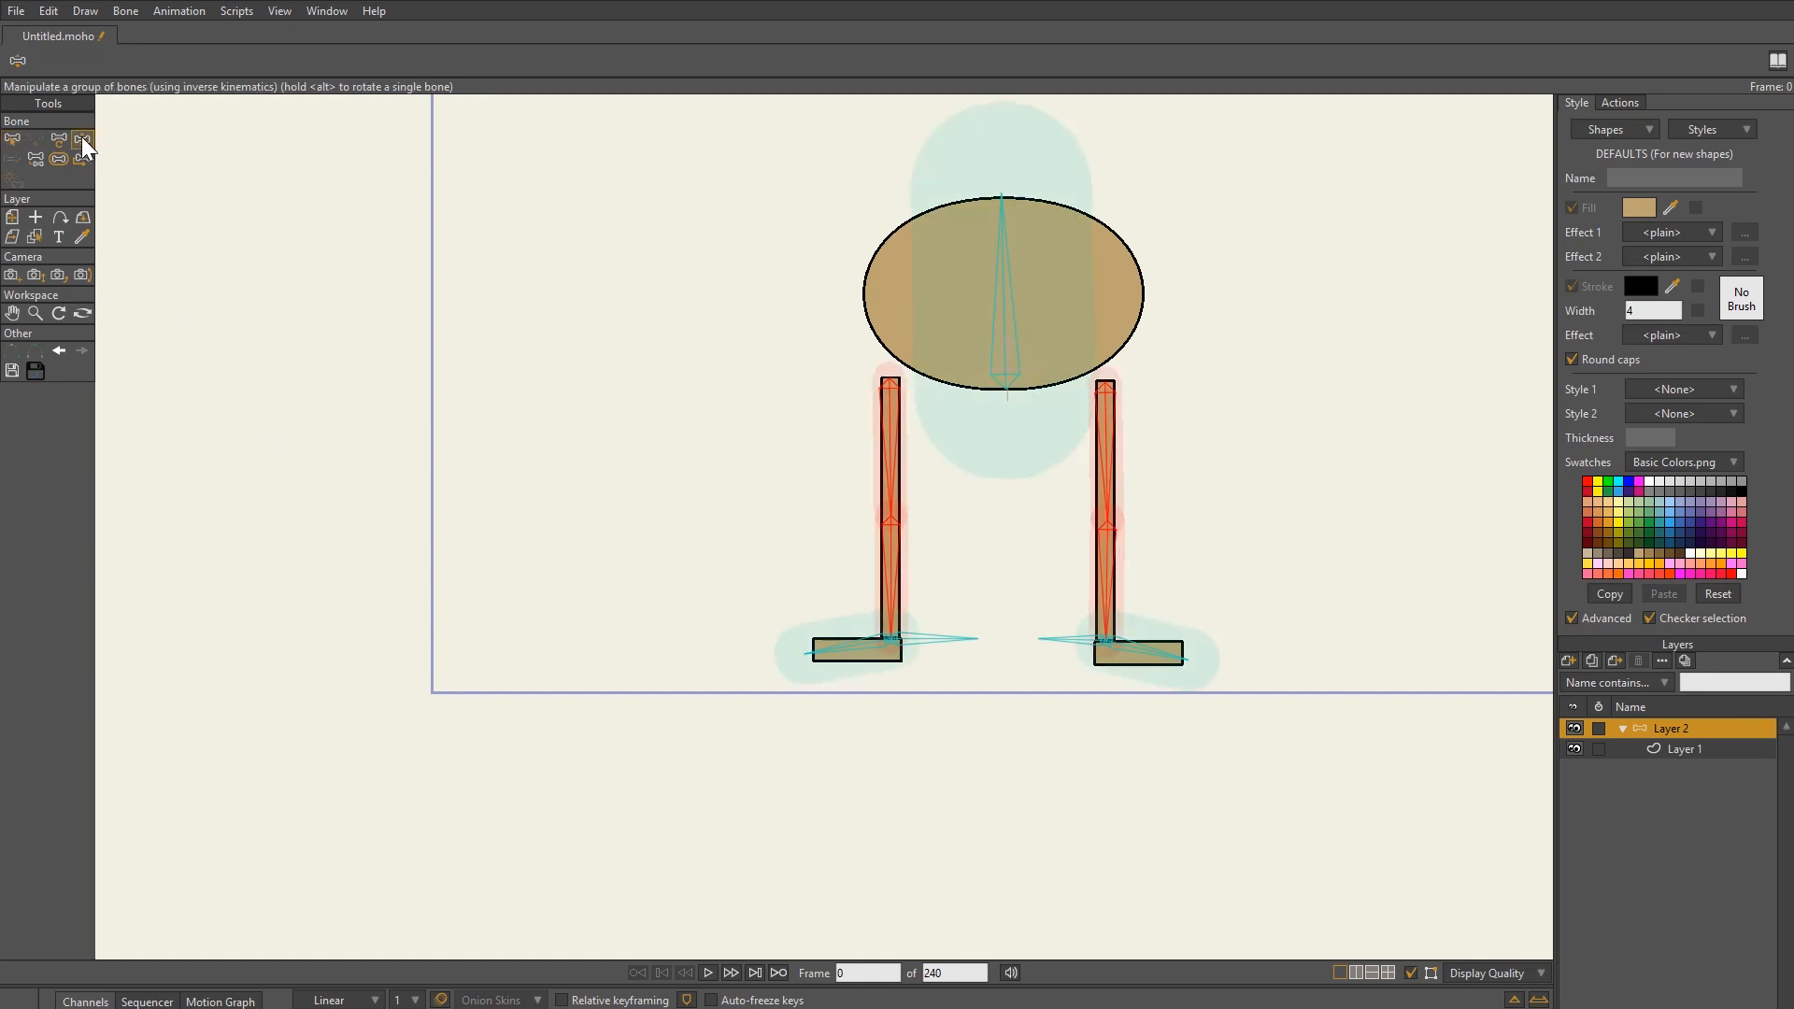
pyautogui.moveTo(1009, 335); pyautogui.dragTo(1009, 382)
pyautogui.scroll(-3, 1037, 388)
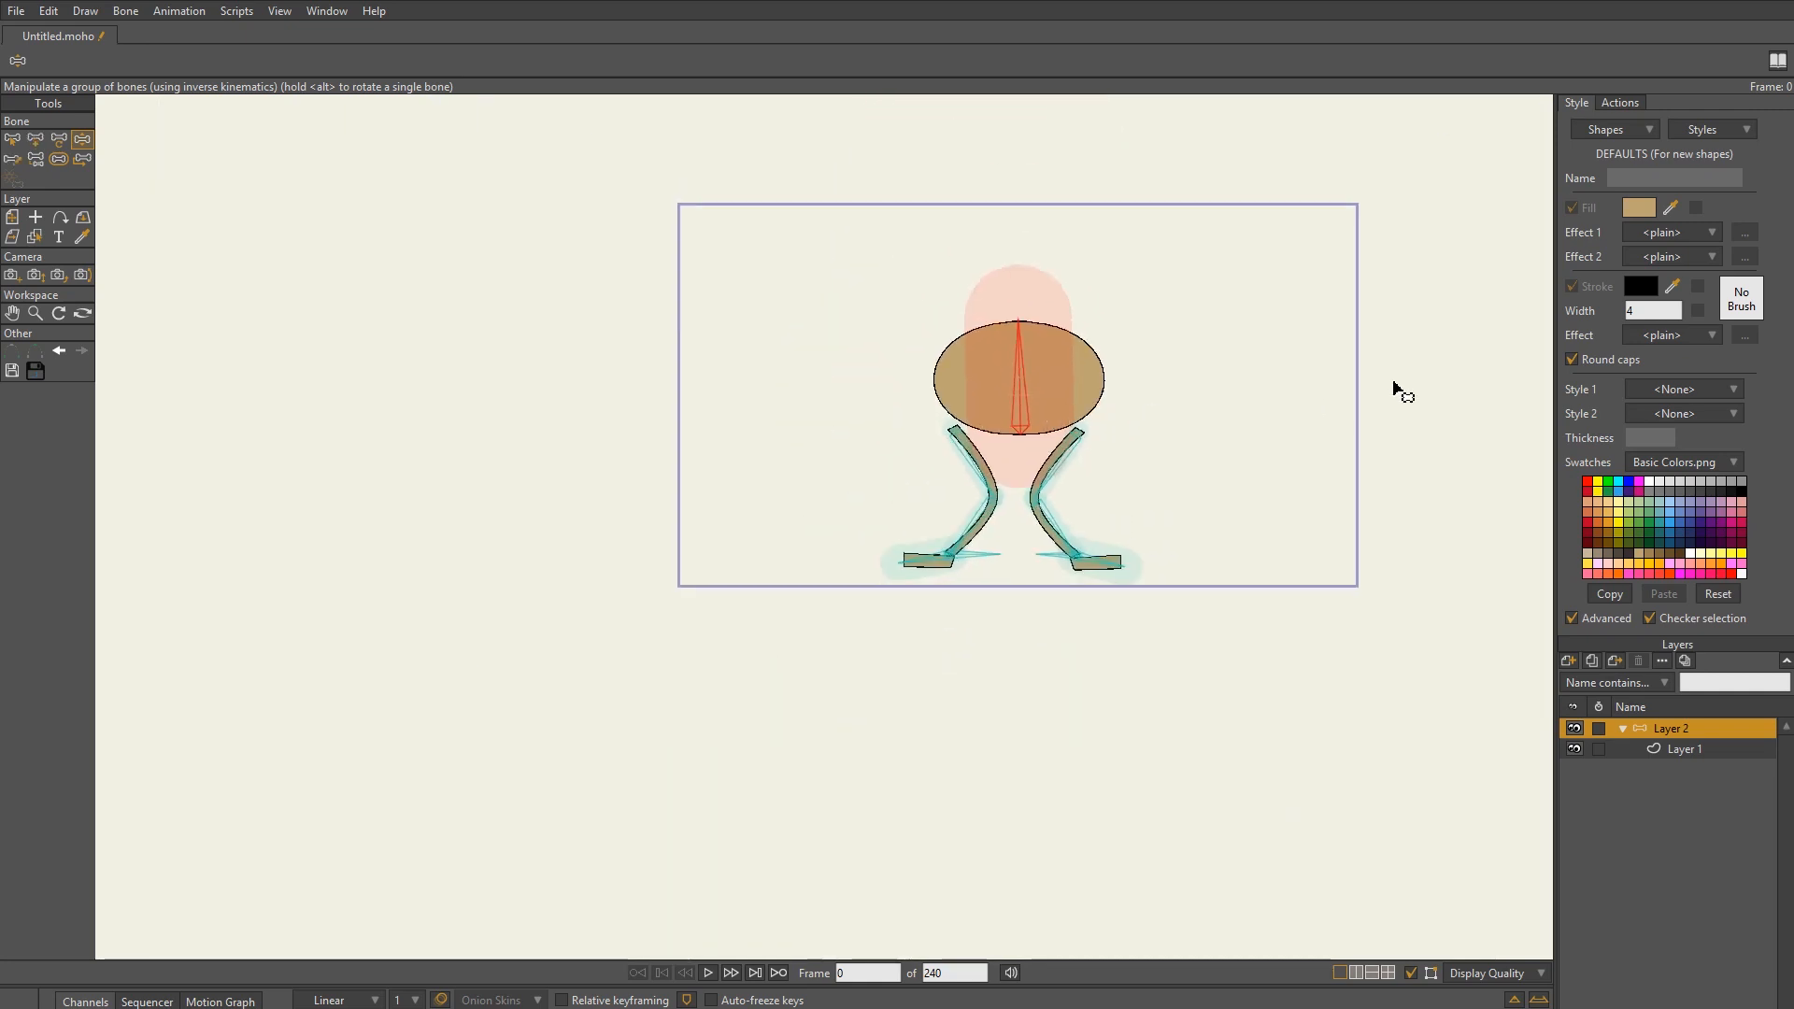
pyautogui.moveTo(997, 504); pyautogui.dragTo(992, 377)
pyautogui.moveTo(985, 347); pyautogui.dragTo(966, 517)
pyautogui.click(13, 140)
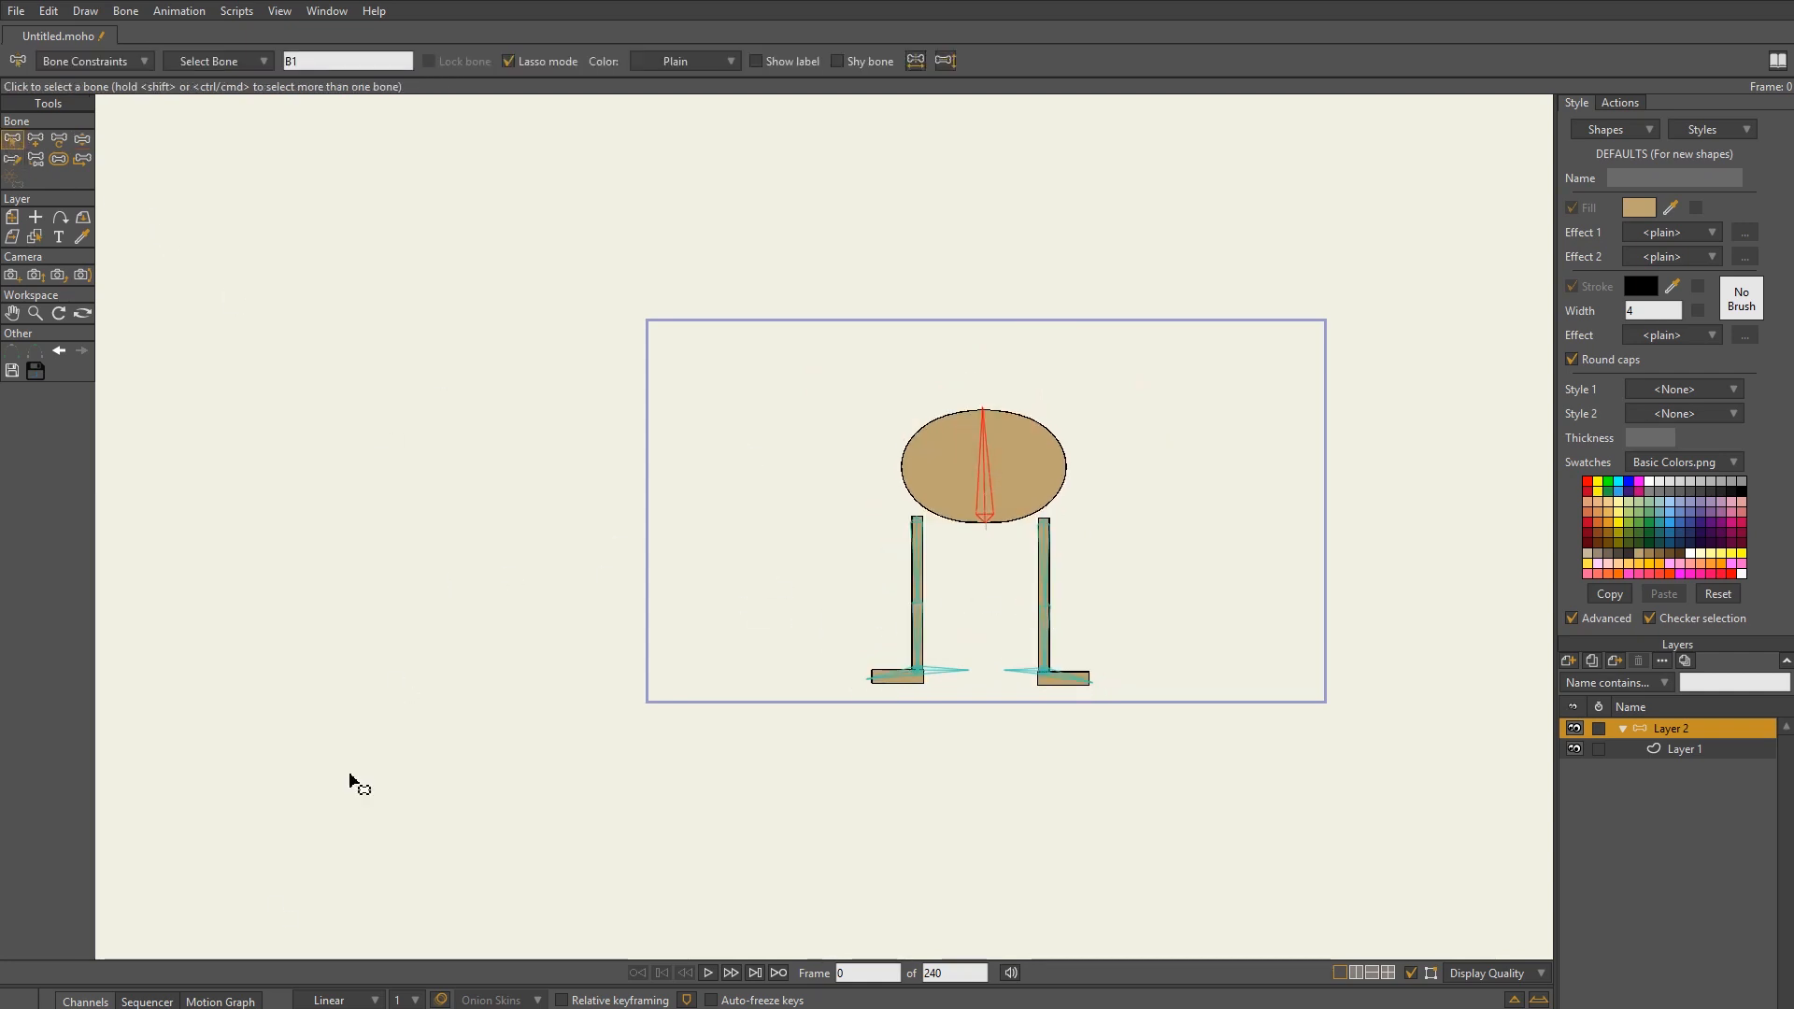
# - Test the leg bending at frame 0 by manipulating the body bone down, up and sideways
pyautogui.click(82, 140)
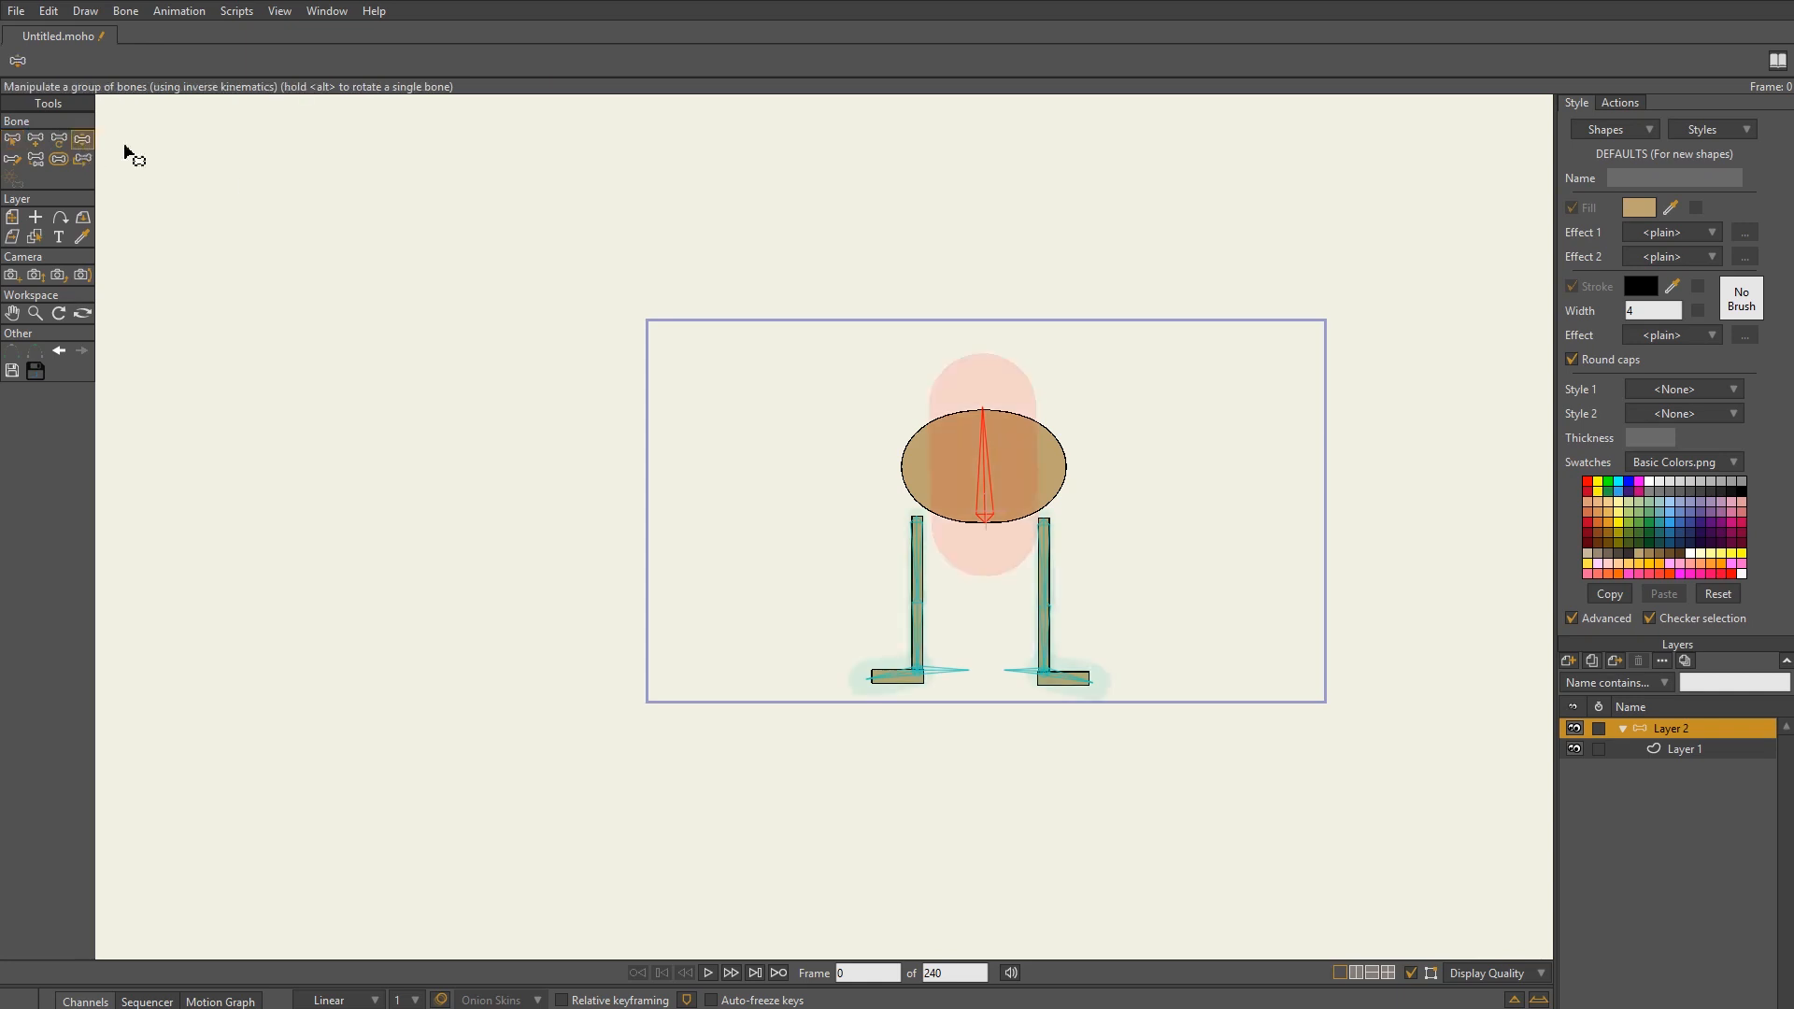
pyautogui.moveTo(1009, 479); pyautogui.dragTo(1016, 560)
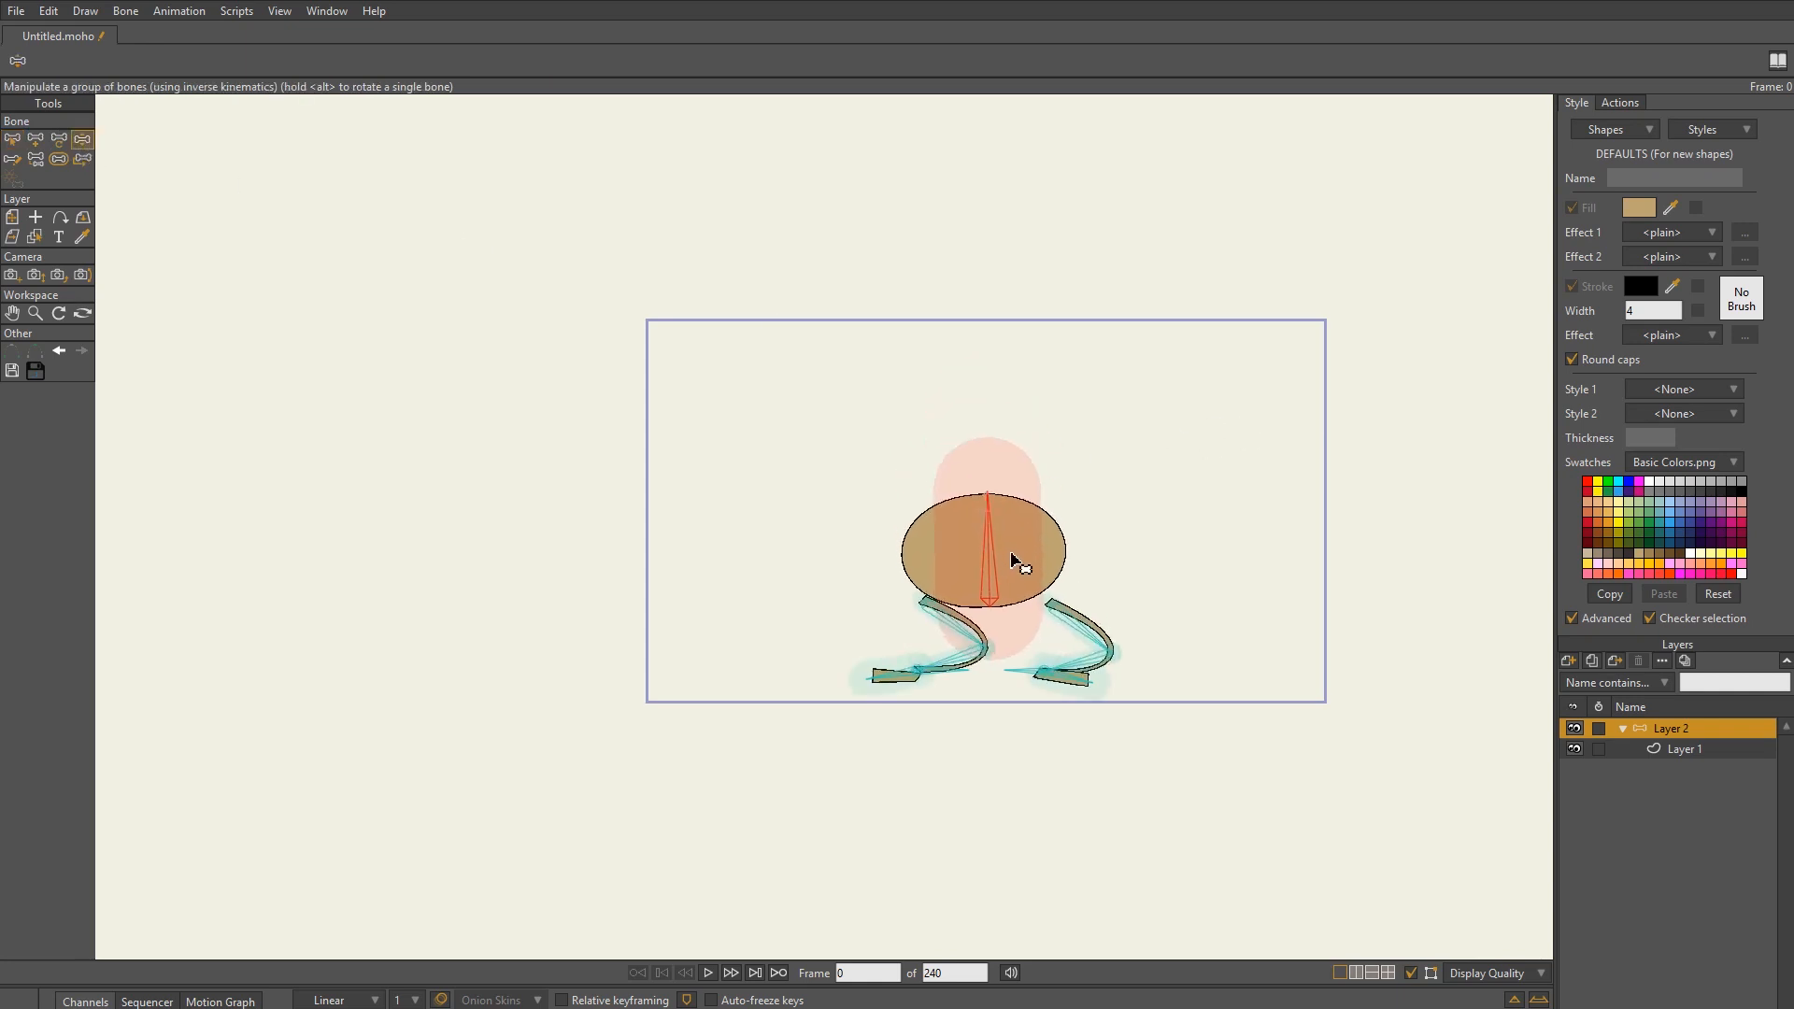
pyautogui.moveTo(1012, 561)
pyautogui.mouseDown()
pyautogui.moveTo(981, 489)
pyautogui.moveTo(941, 541)
pyautogui.moveTo(1000, 537)
pyautogui.mouseUp()
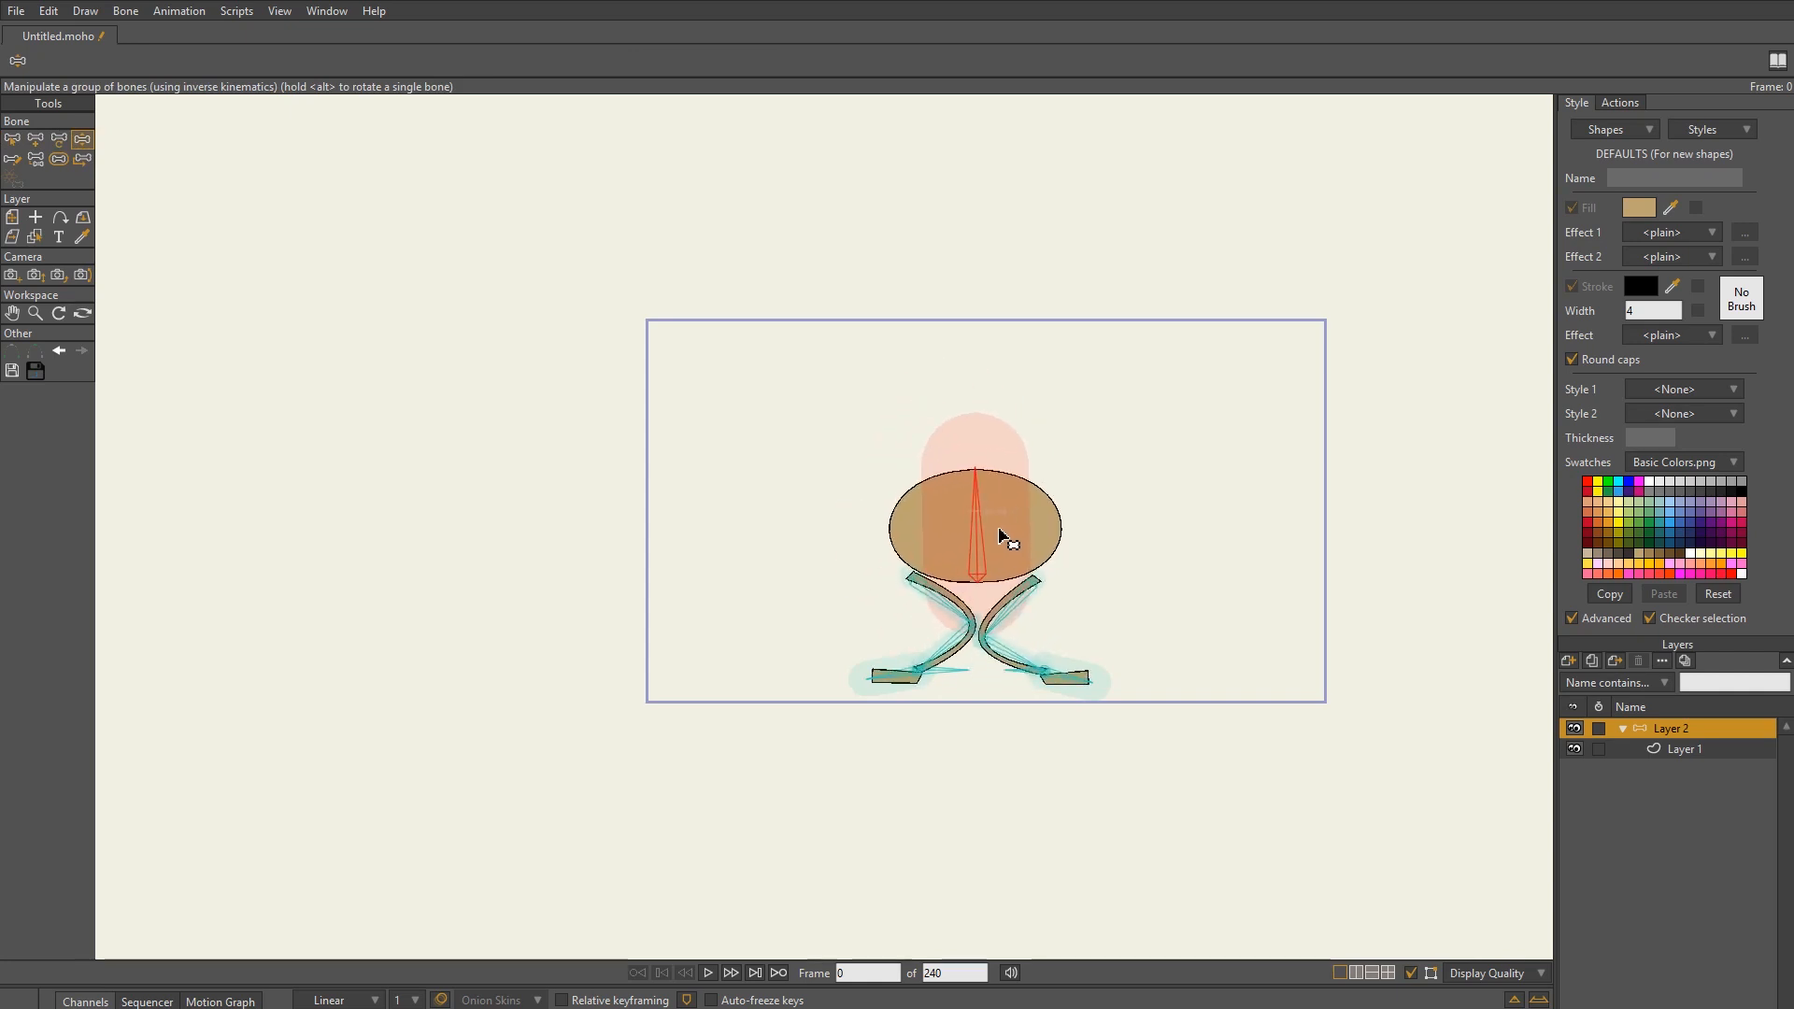
pyautogui.moveTo(999, 537)
pyautogui.mouseDown()
pyautogui.moveTo(1034, 477)
pyautogui.moveTo(917, 452)
pyautogui.moveTo(911, 596)
pyautogui.moveTo(1140, 557)
pyautogui.moveTo(1085, 594)
pyautogui.moveTo(1073, 461)
pyautogui.moveTo(997, 545)
pyautogui.moveTo(943, 428)
pyautogui.moveTo(901, 565)
pyautogui.moveTo(1025, 588)
pyautogui.moveTo(1034, 553)
pyautogui.moveTo(1009, 540)
pyautogui.mouseUp()
pyautogui.scroll(-1, 1009, 540)
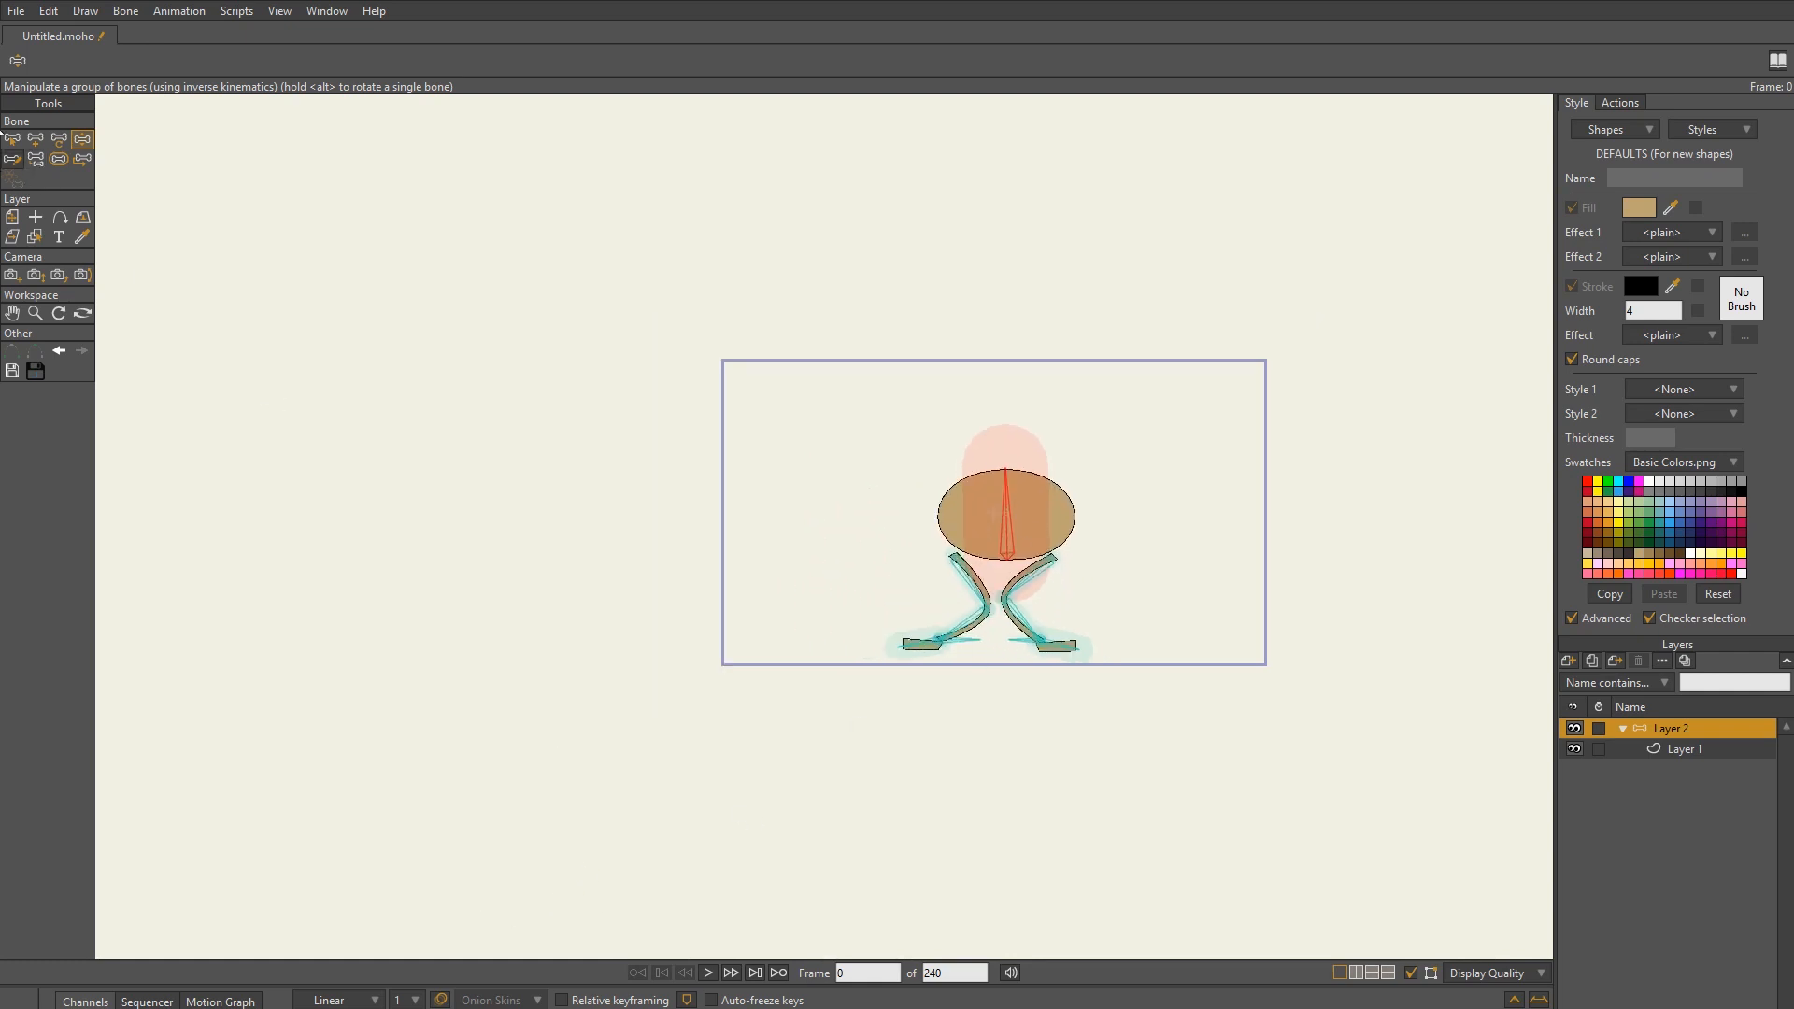
pyautogui.click(17, 143)
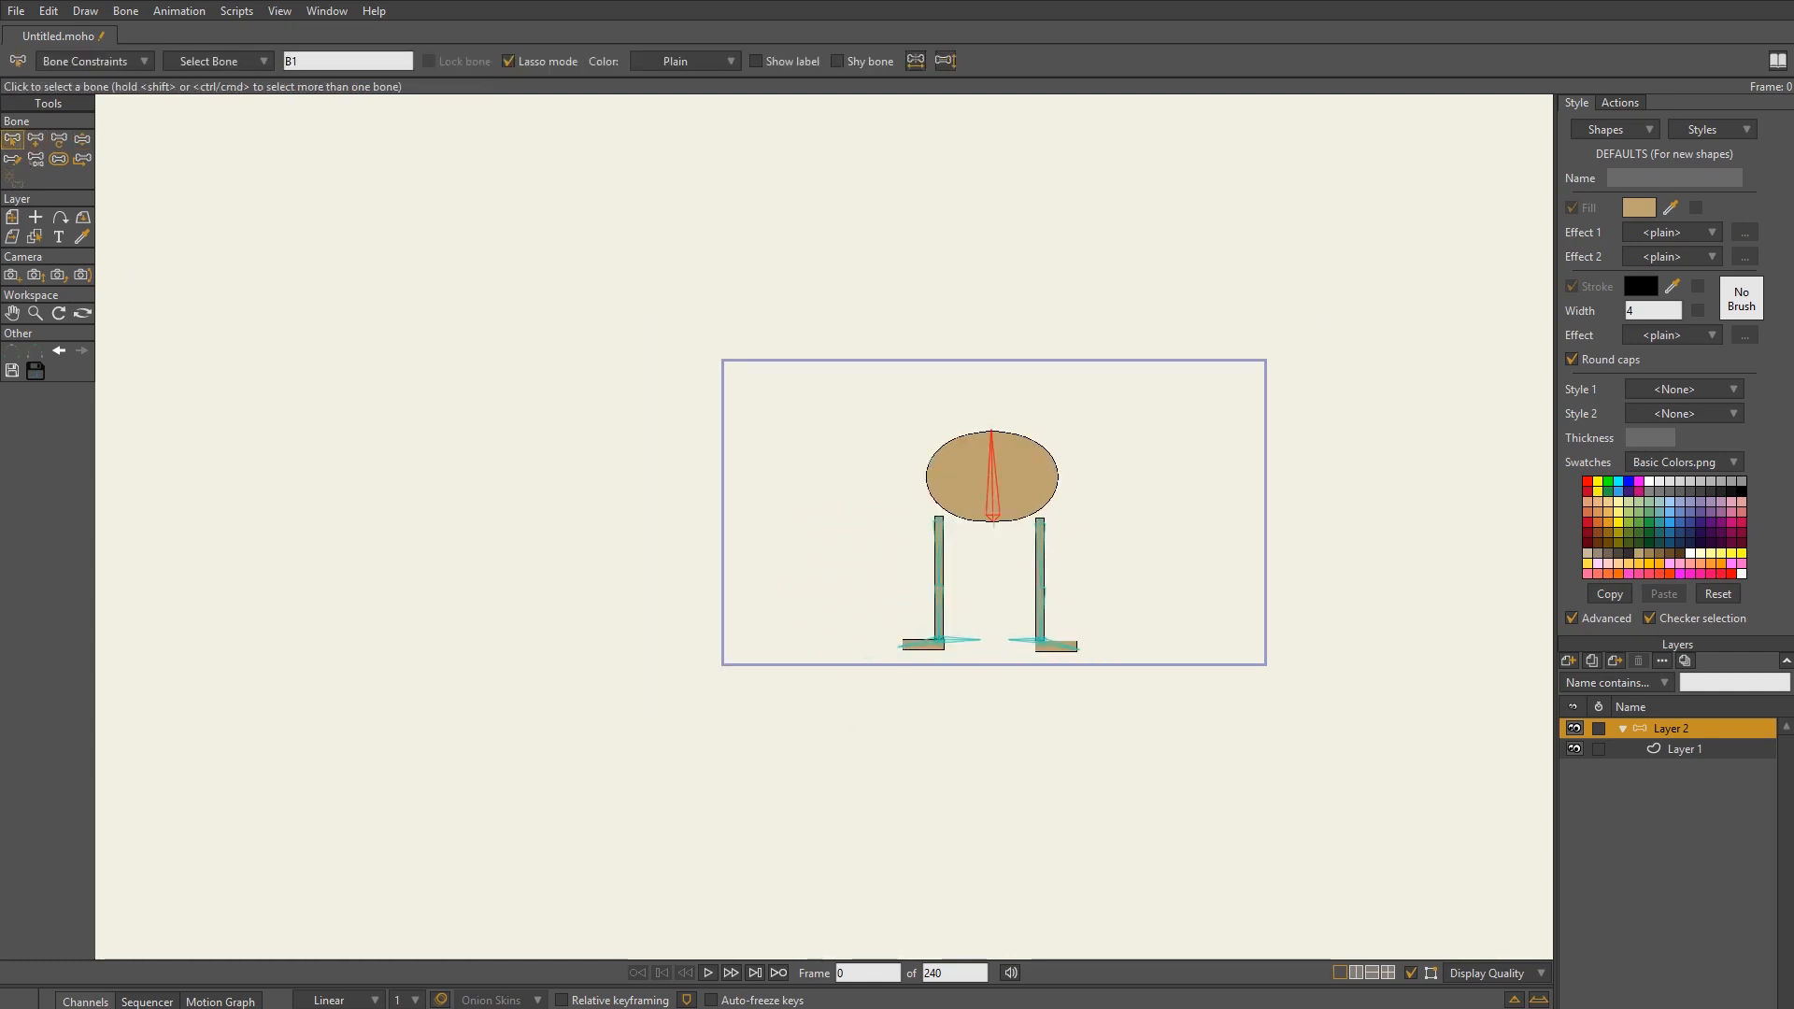
# - Test both legs at frame 21 by raising, lowering and shifting the body bone with Manipulate Bones
pyautogui.hotkey('shift', 'Right')
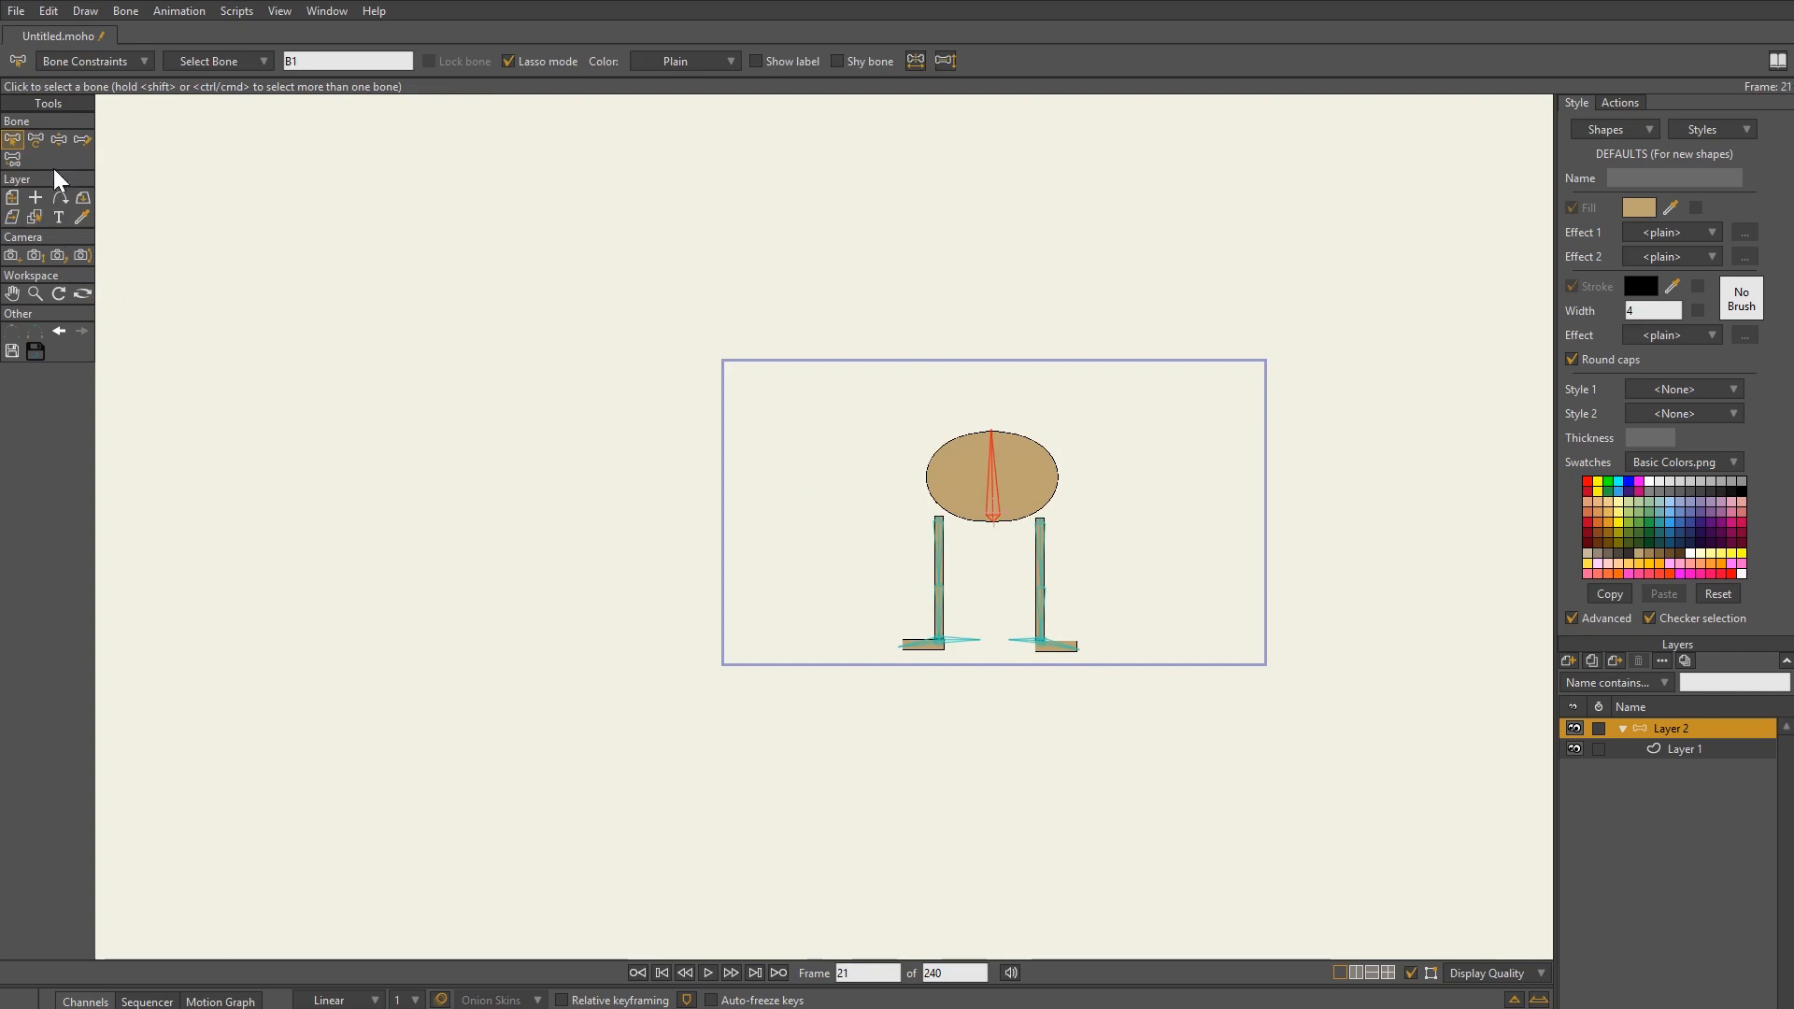
pyautogui.click(64, 142)
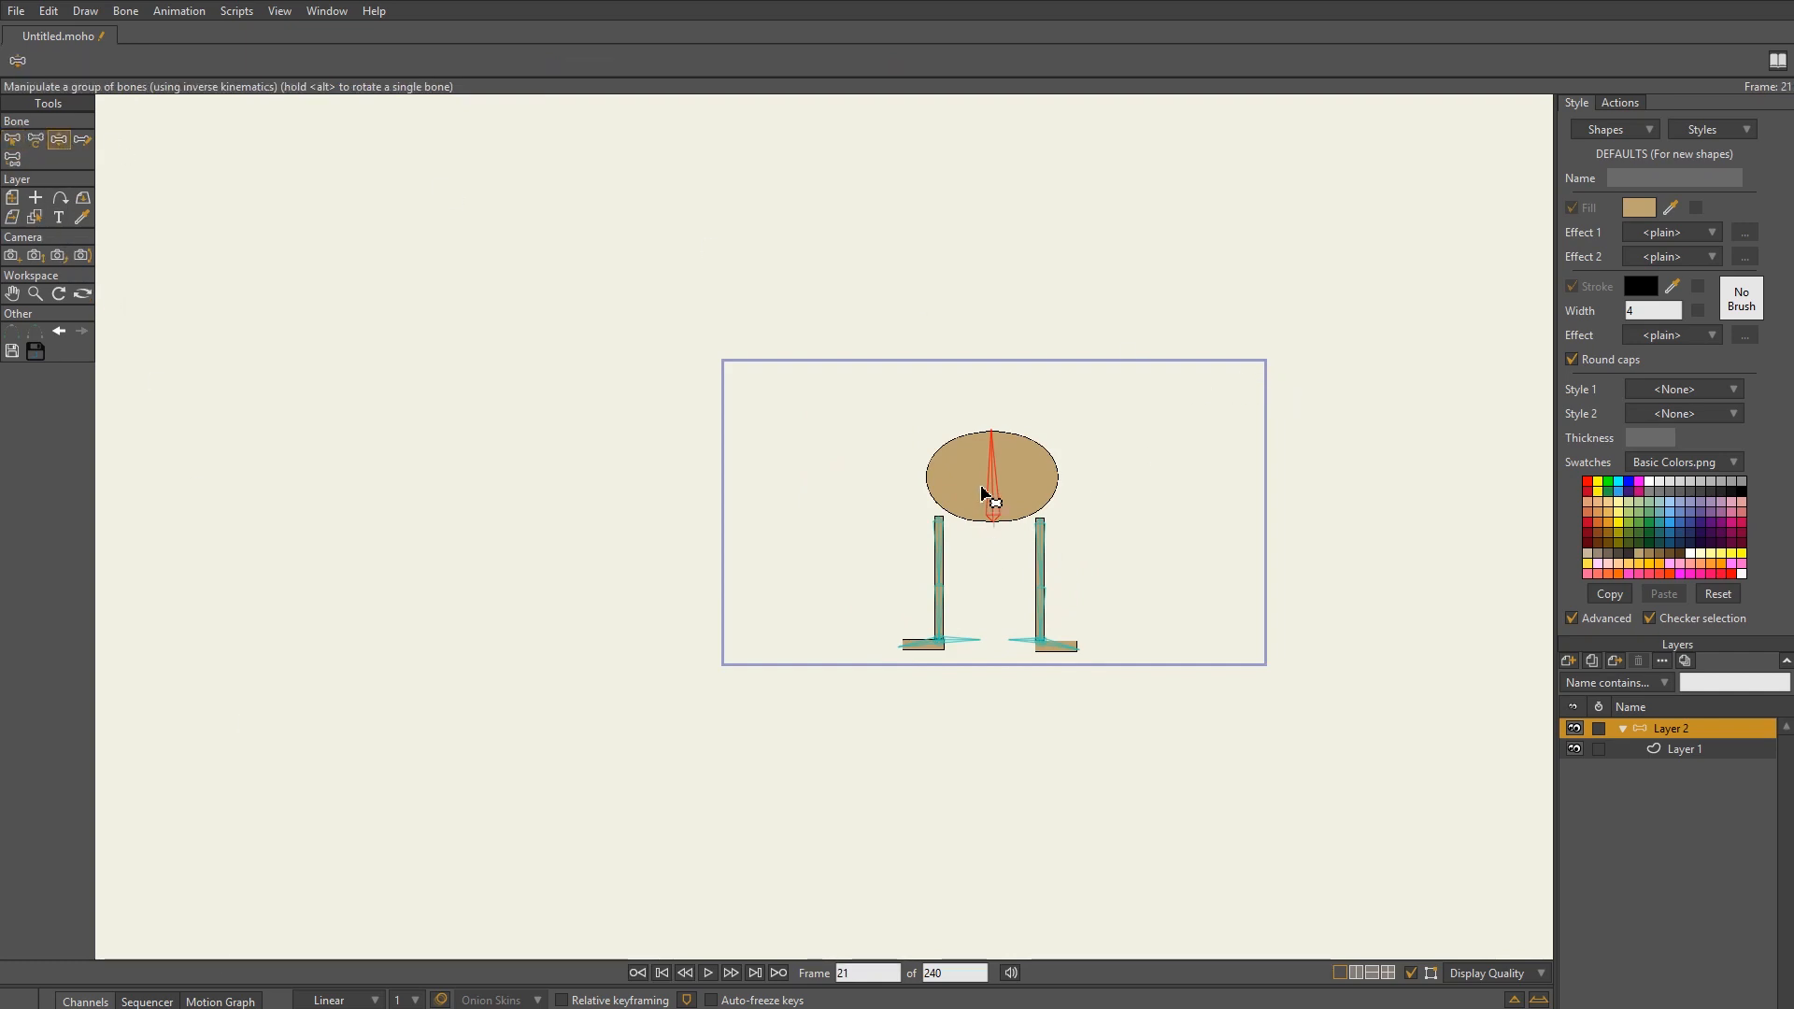
pyautogui.moveTo(1000, 559)
pyautogui.mouseDown()
pyautogui.moveTo(997, 447)
pyautogui.moveTo(980, 561)
pyautogui.mouseUp()
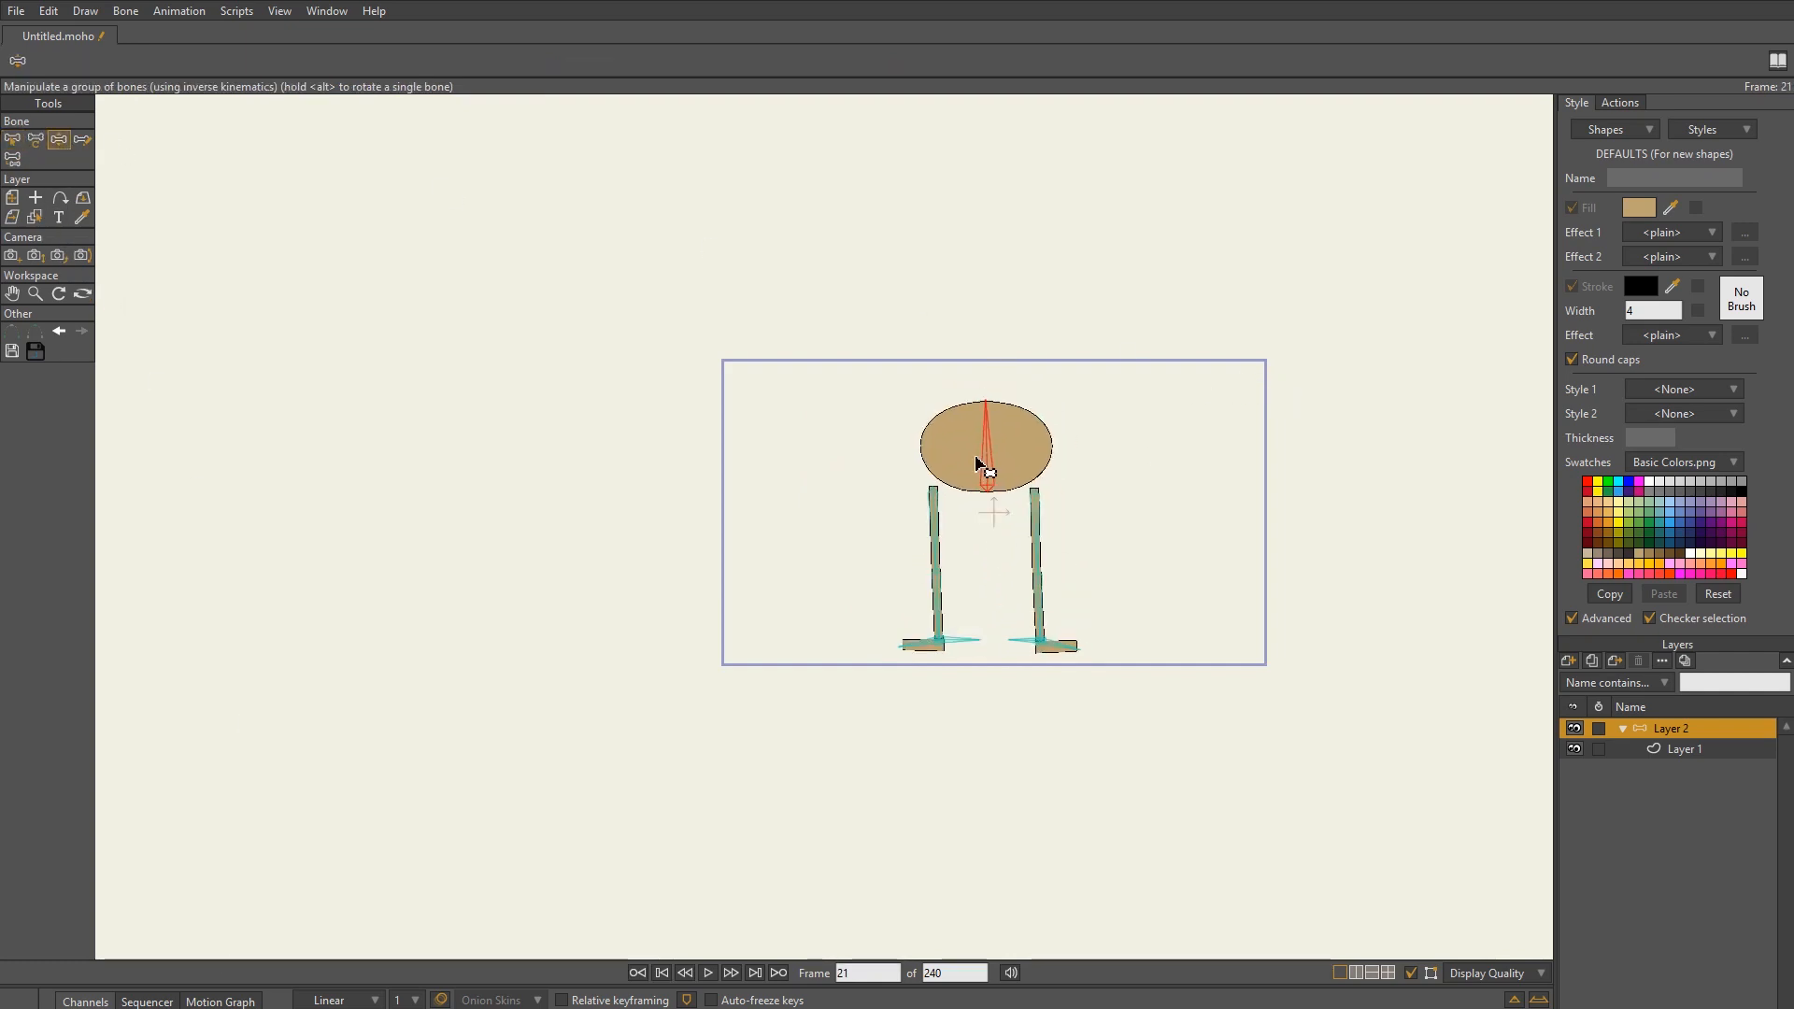
pyautogui.moveTo(979, 464); pyautogui.dragTo(925, 580)
pyautogui.moveTo(1025, 487); pyautogui.dragTo(1035, 541)
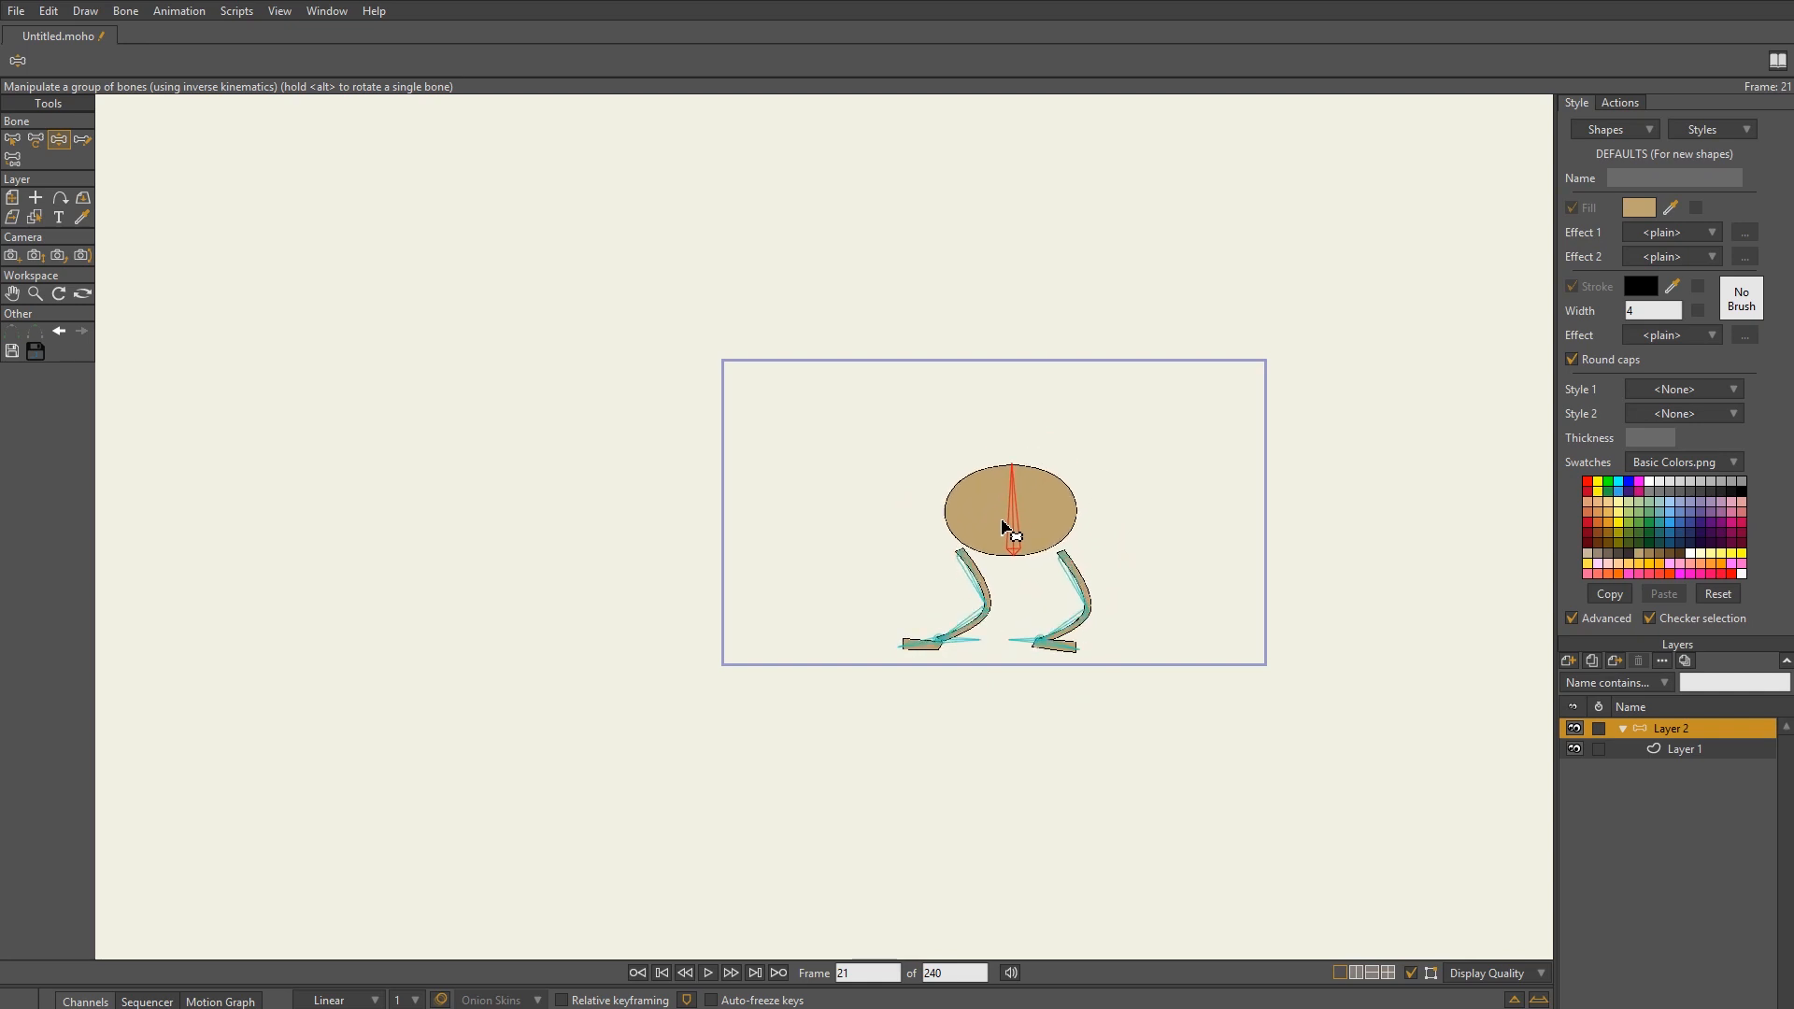
pyautogui.moveTo(1002, 526)
pyautogui.mouseDown()
pyautogui.moveTo(967, 526)
pyautogui.moveTo(988, 480)
pyautogui.moveTo(981, 558)
pyautogui.moveTo(982, 481)
pyautogui.moveTo(978, 551)
pyautogui.moveTo(990, 501)
pyautogui.mouseUp()
pyautogui.scroll(5, 1045, 585)
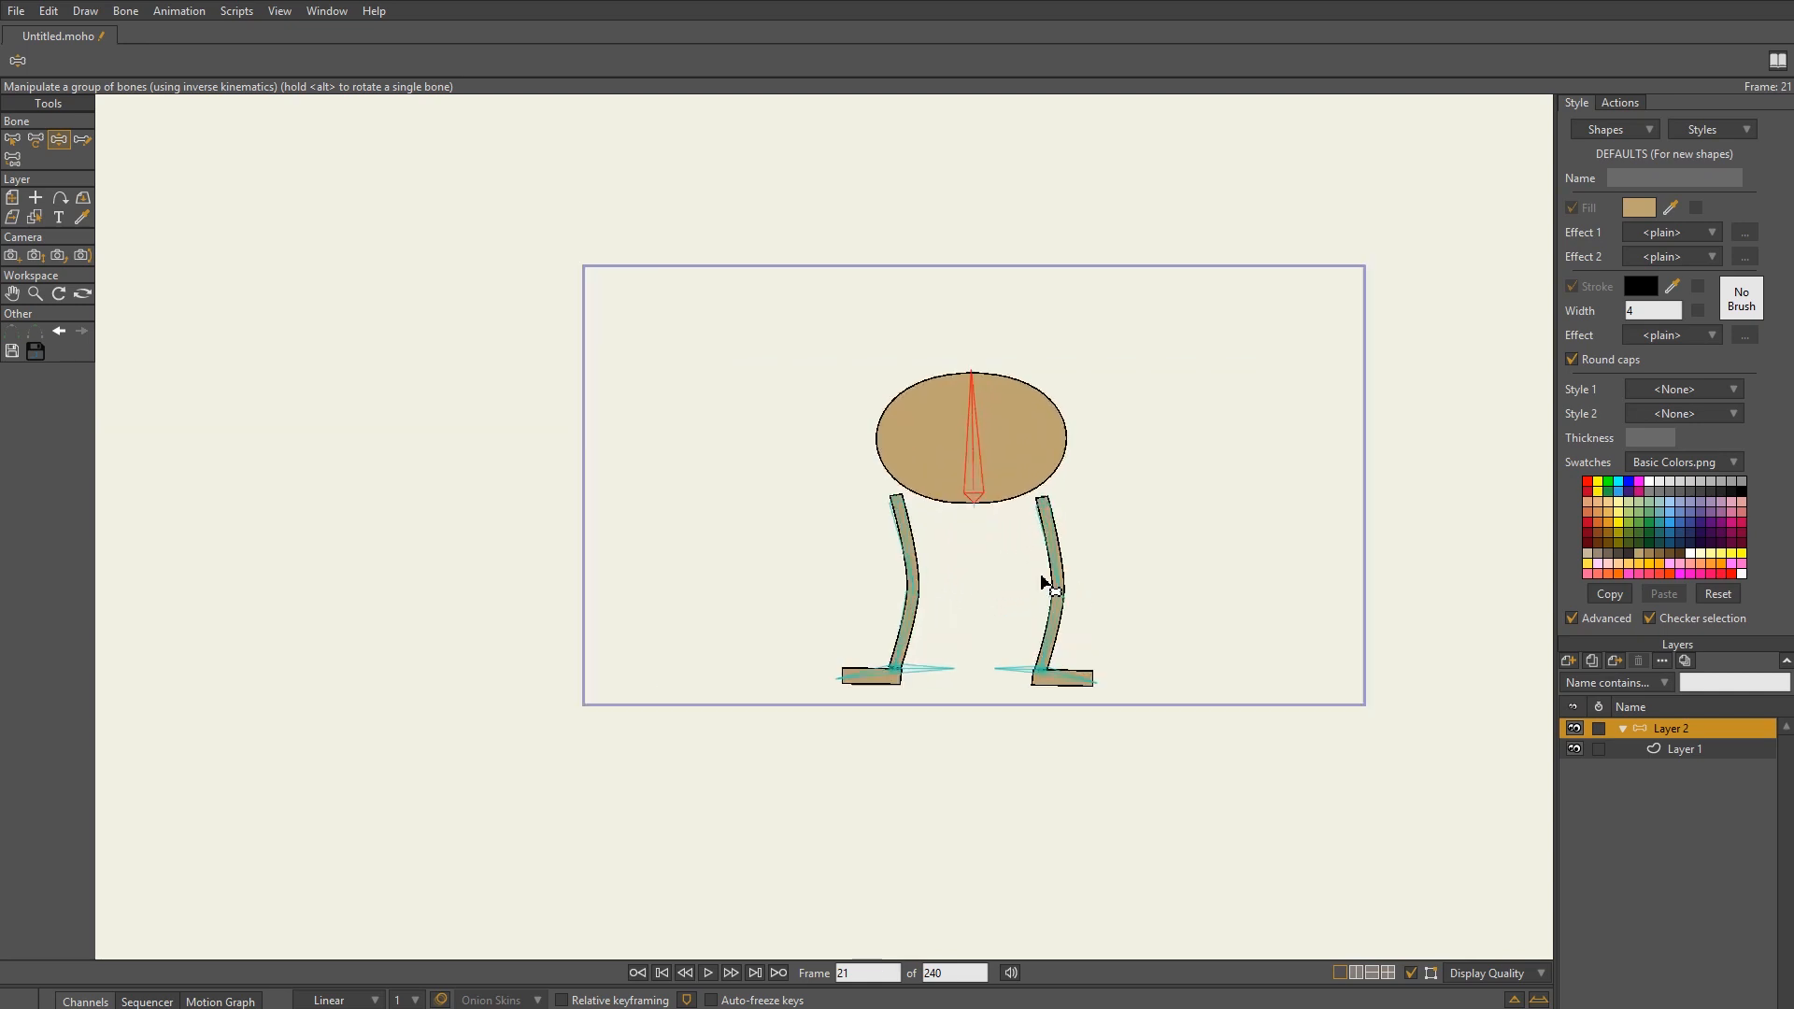
pyautogui.moveTo(929, 353); pyautogui.dragTo(886, 341)
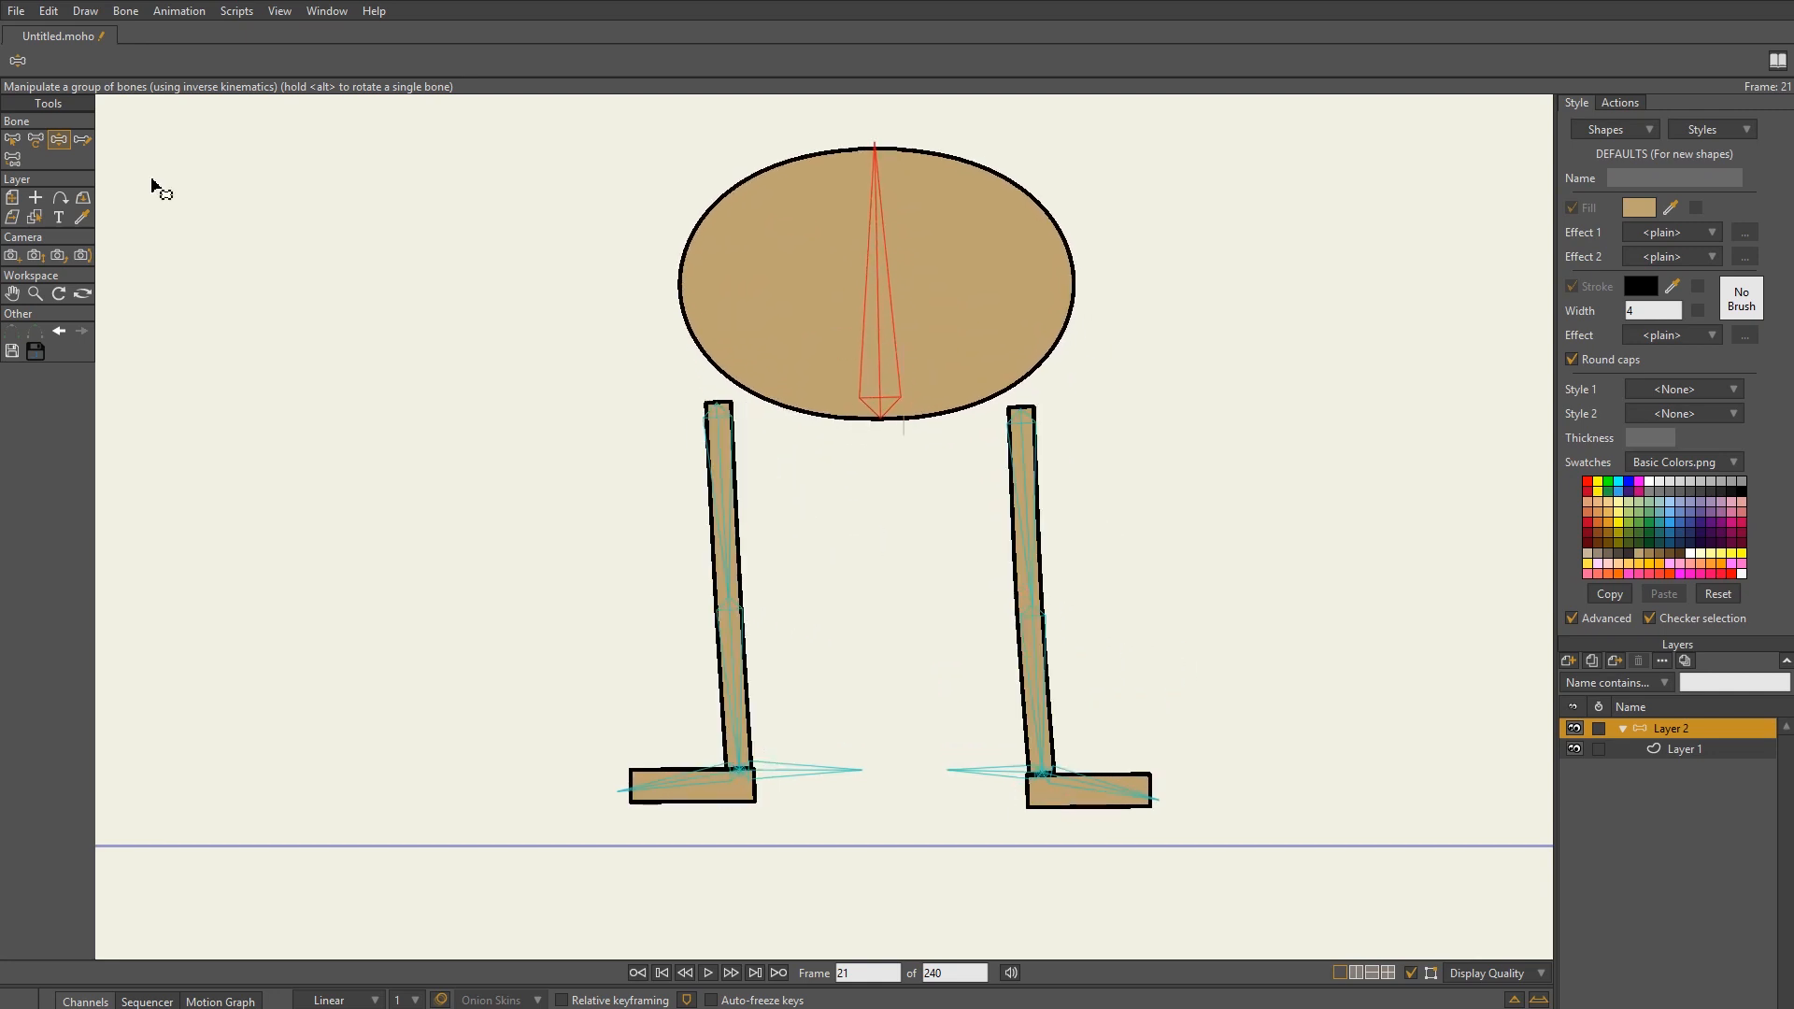
# - Deselect all bones, restore the straight-legged pose at frame 21 and return to frame 0
pyautogui.click(12, 139)
pyautogui.click(550, 513)
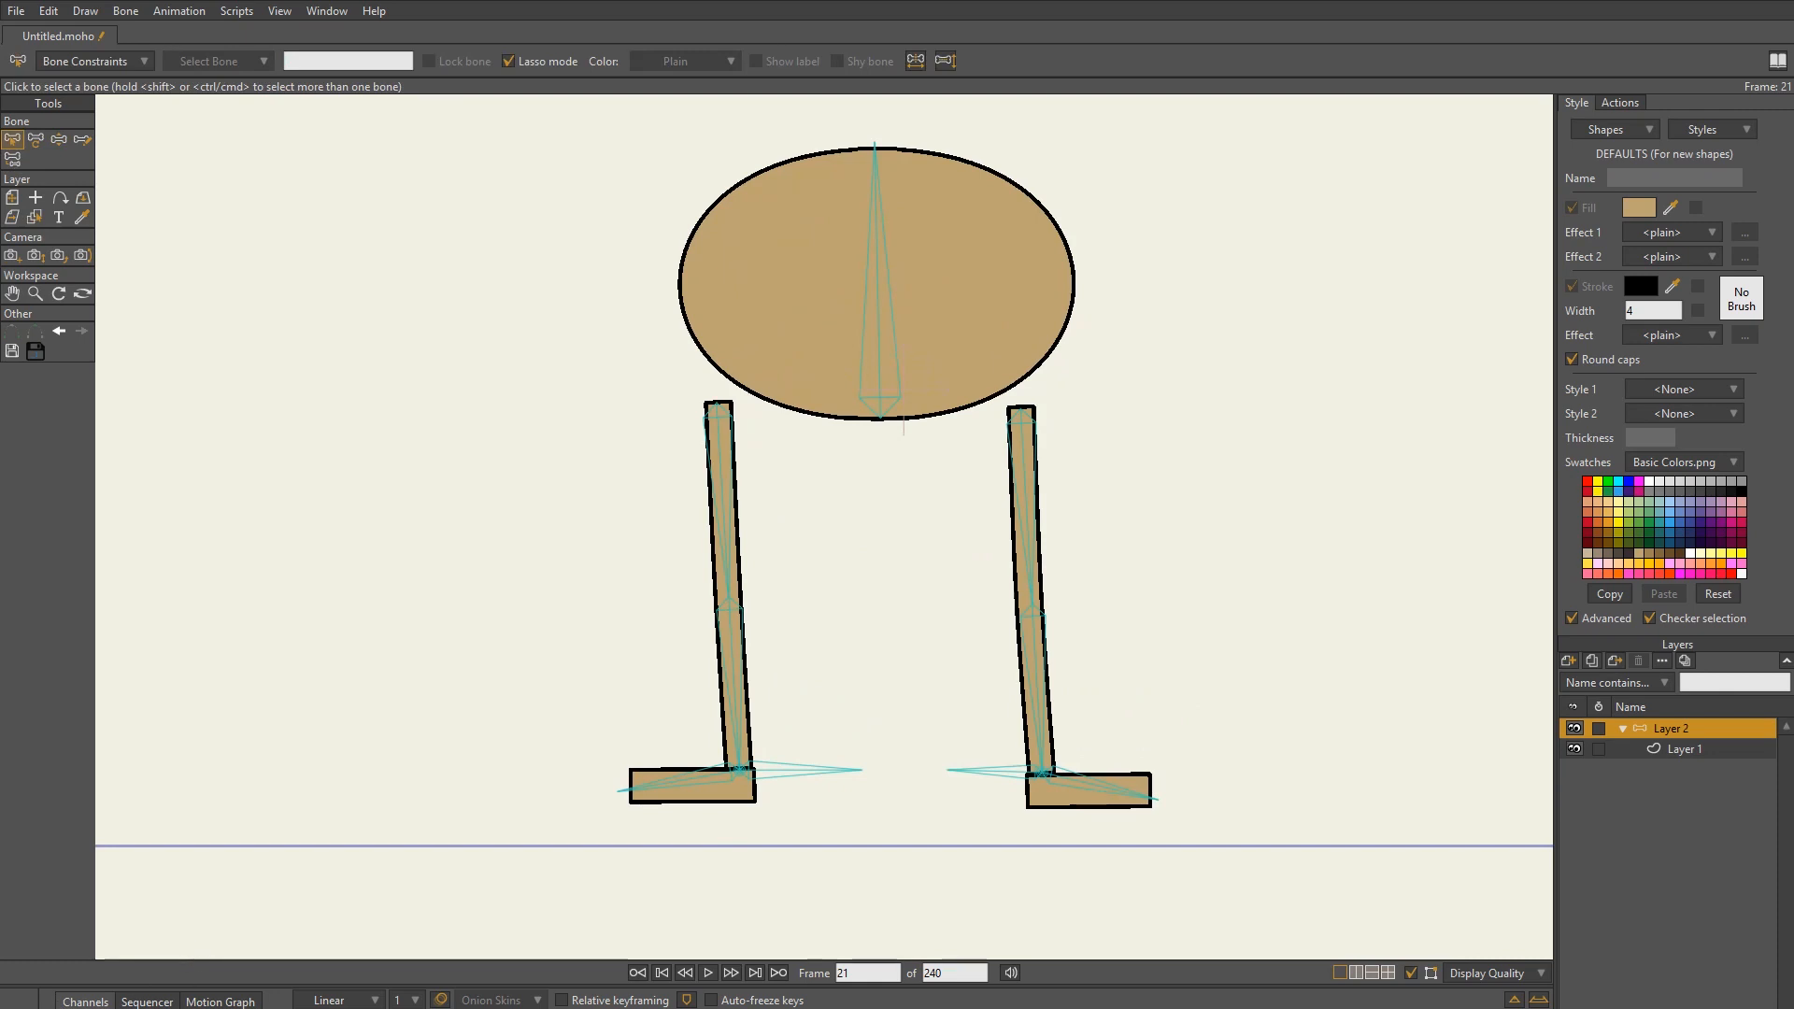
pyautogui.hotkey('ctrl', 'v')
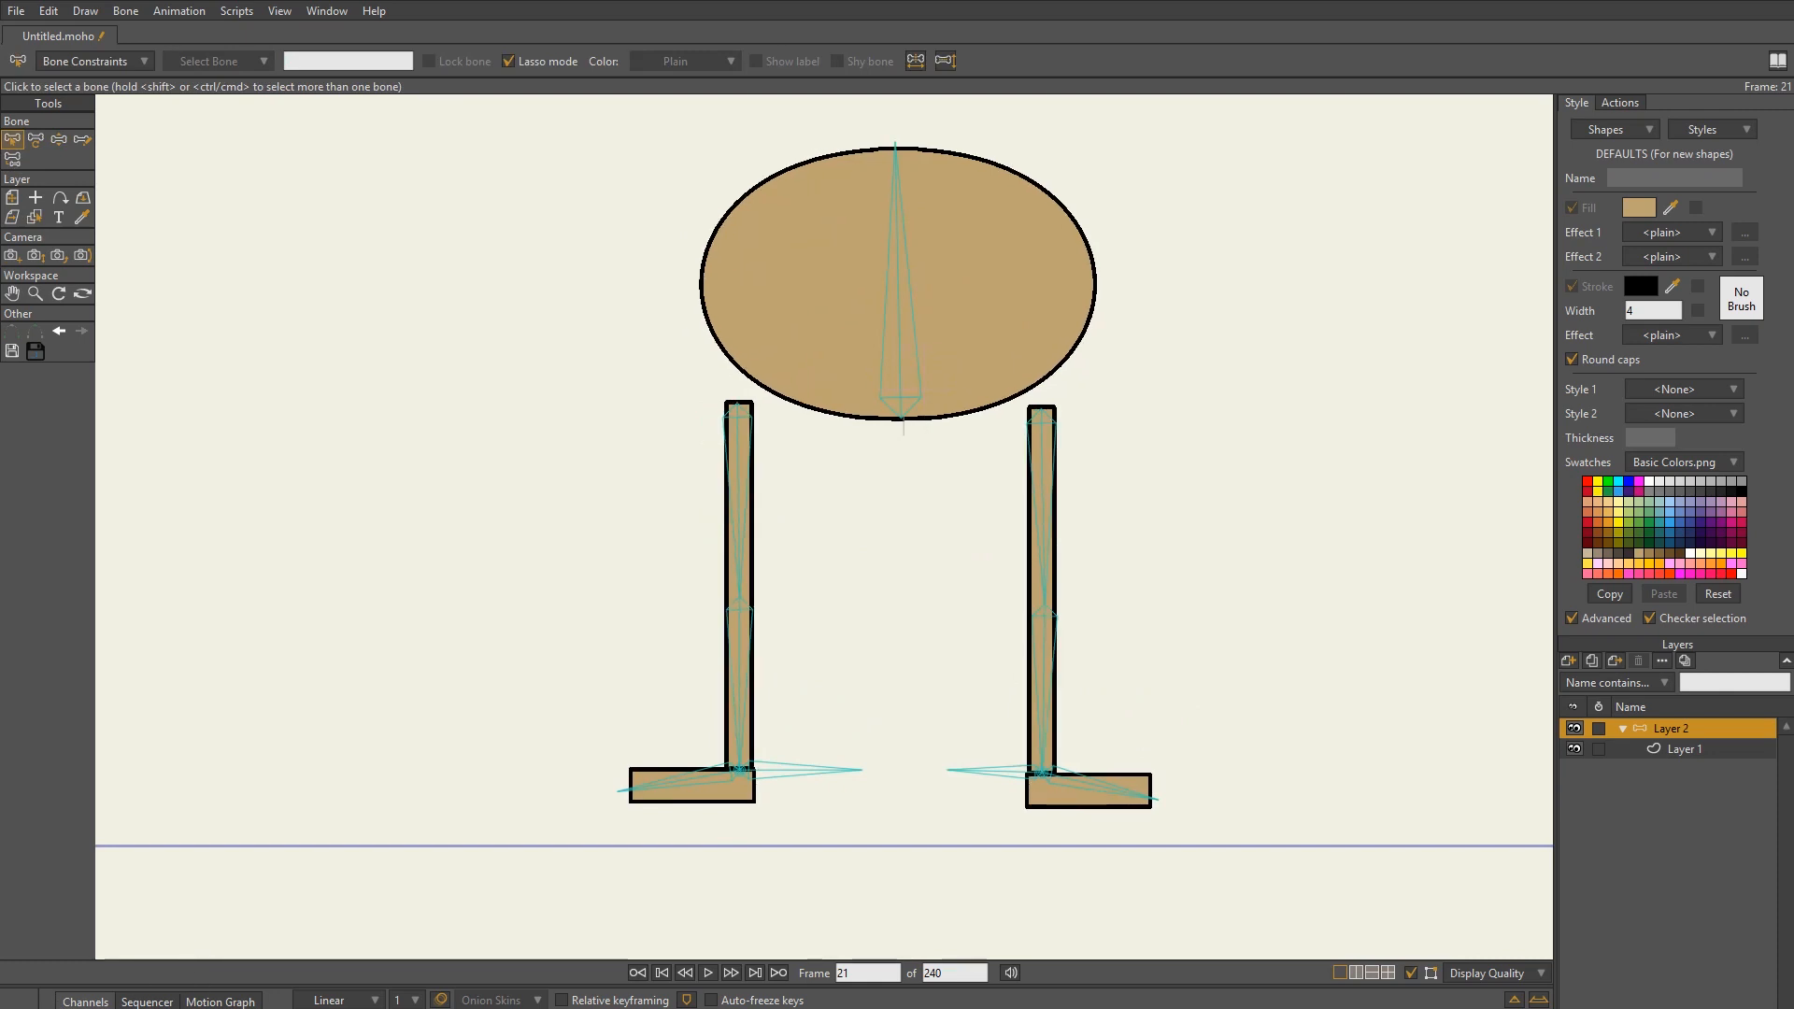
pyautogui.hotkey('shift', 'ctrl', 'Left')
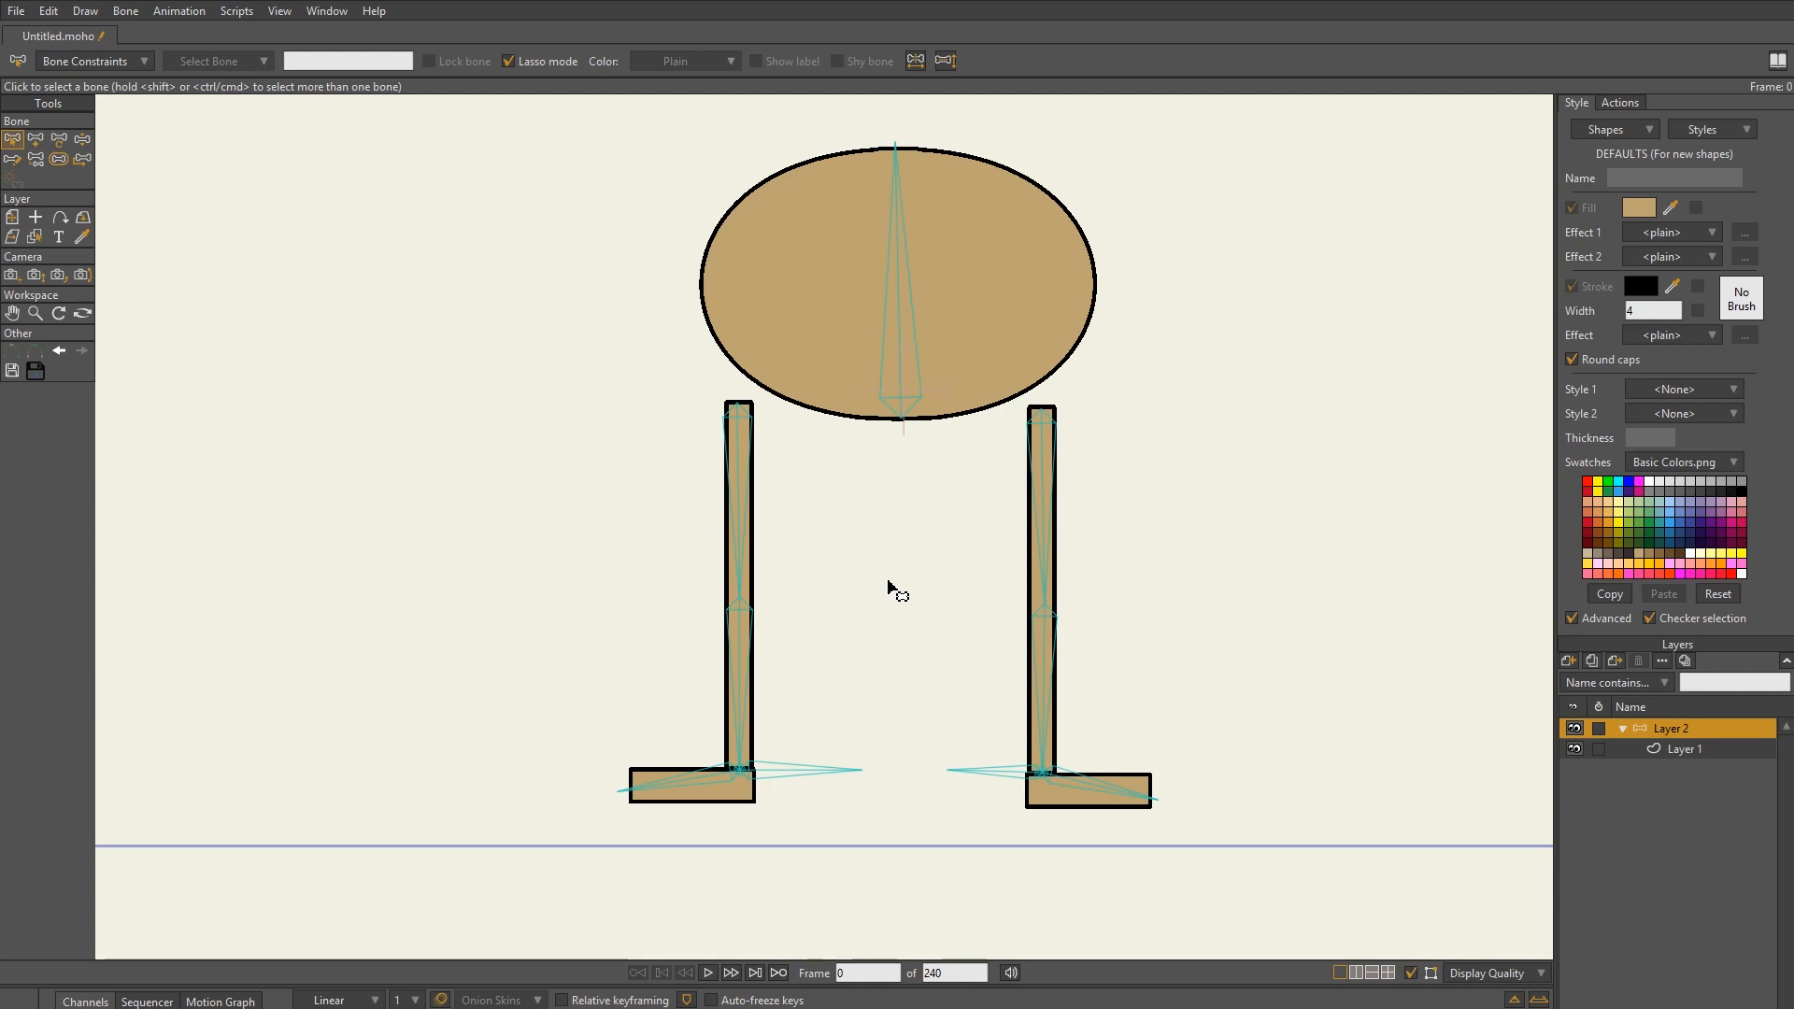
# - Offset the left knee joint slightly outward with Transform Bone, realign the lower leg bone to the ankle and readjust the left target bone
pyautogui.click(59, 139)
pyautogui.scroll(3, 573, 412)
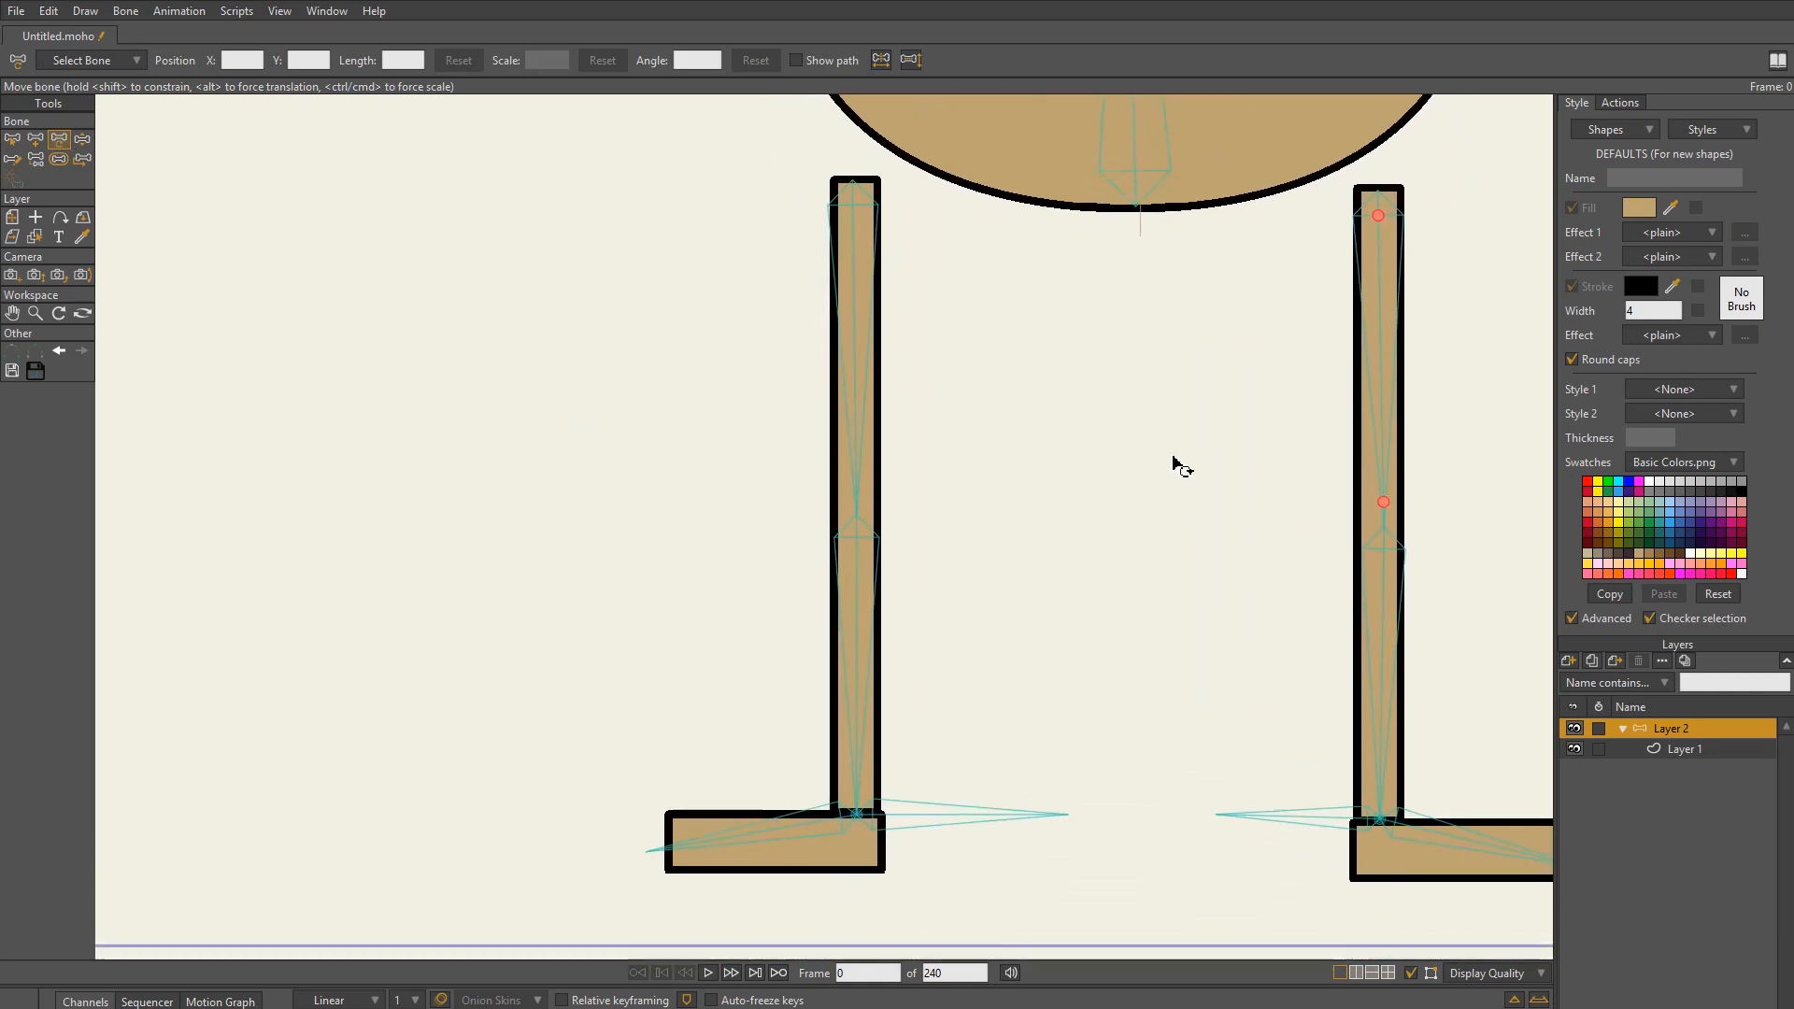
pyautogui.moveTo(1173, 458); pyautogui.dragTo(1171, 434)
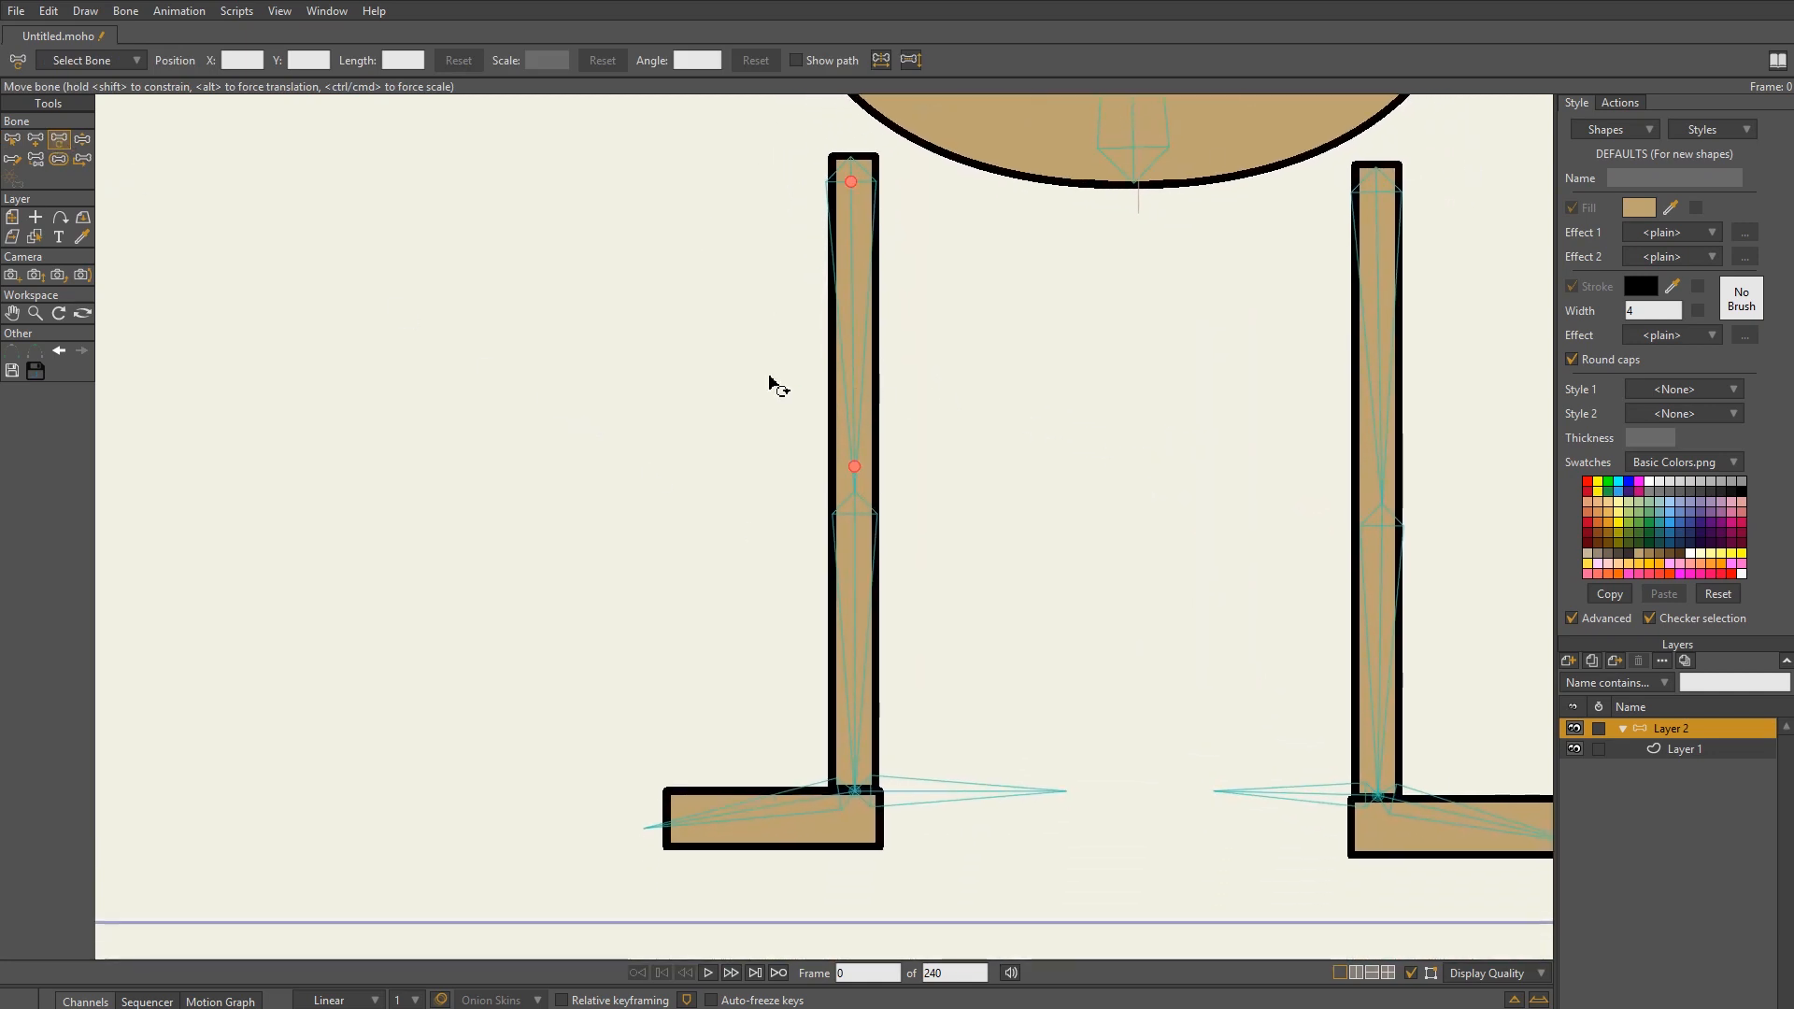
pyautogui.moveTo(853, 376); pyautogui.dragTo(843, 379)
pyautogui.moveTo(832, 596); pyautogui.dragTo(843, 609)
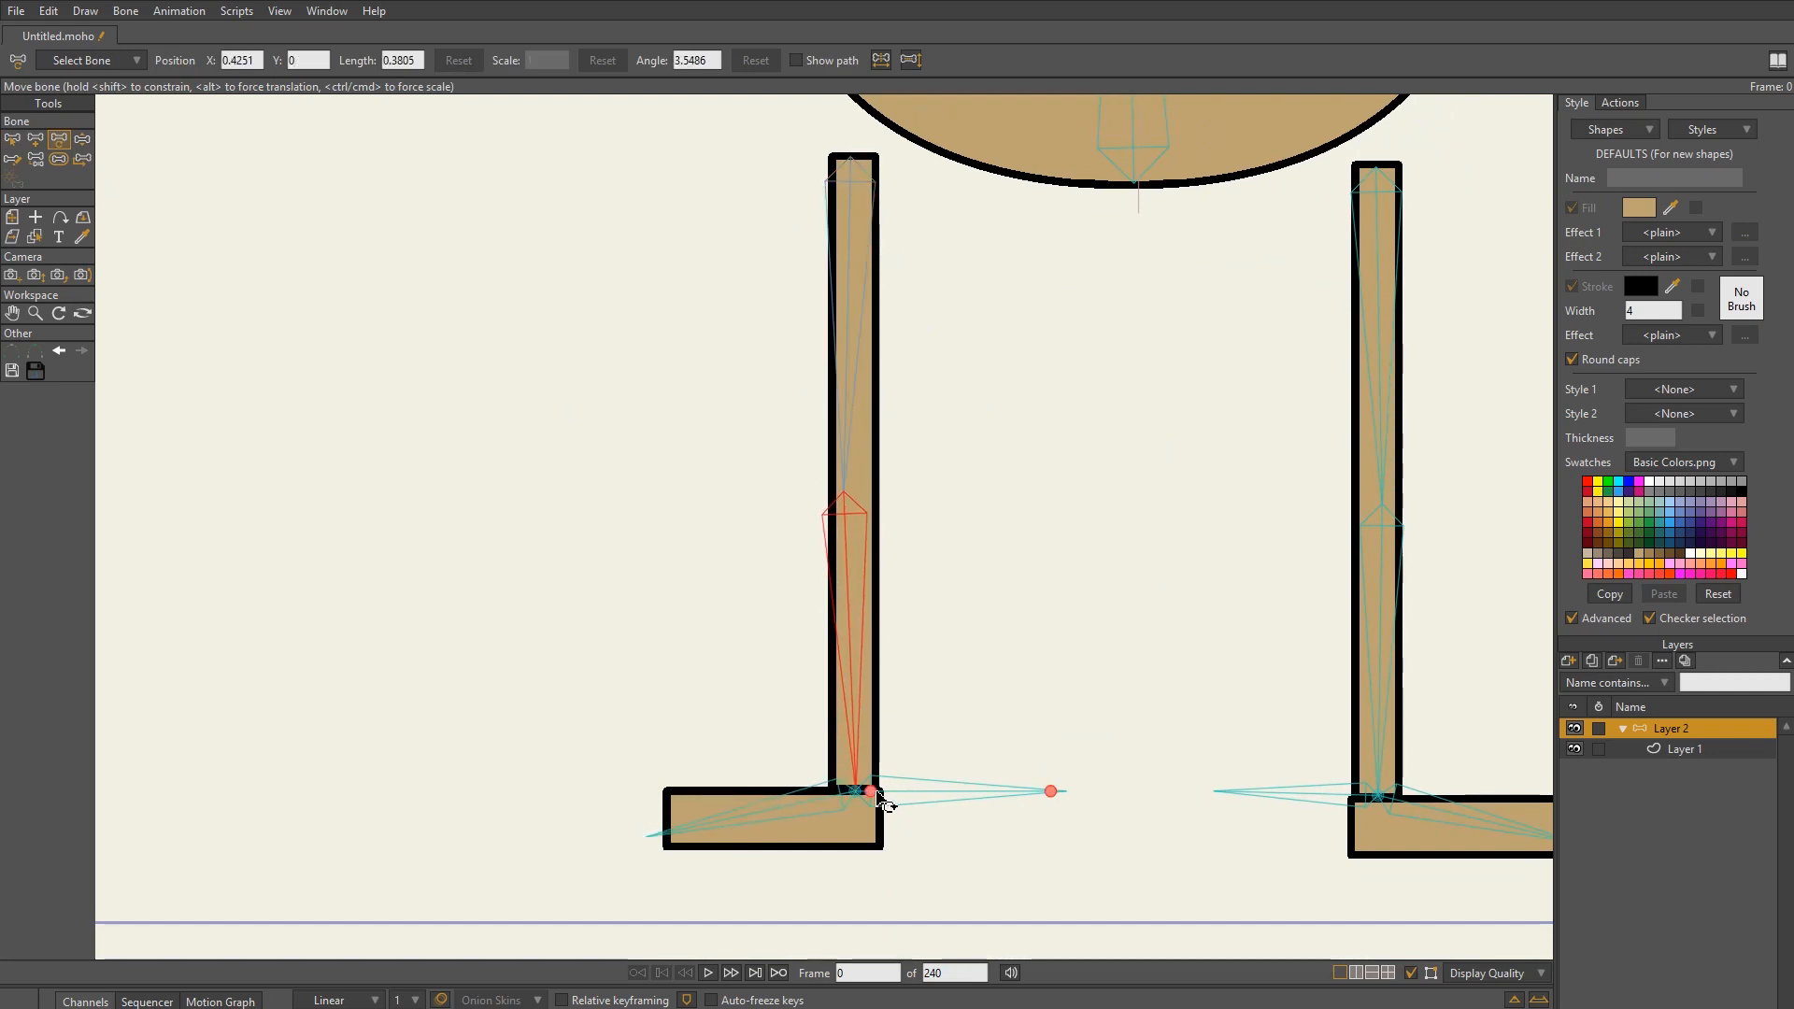
pyautogui.moveTo(886, 805)
pyautogui.mouseDown()
pyautogui.moveTo(909, 809)
pyautogui.moveTo(884, 797)
pyautogui.mouseUp()
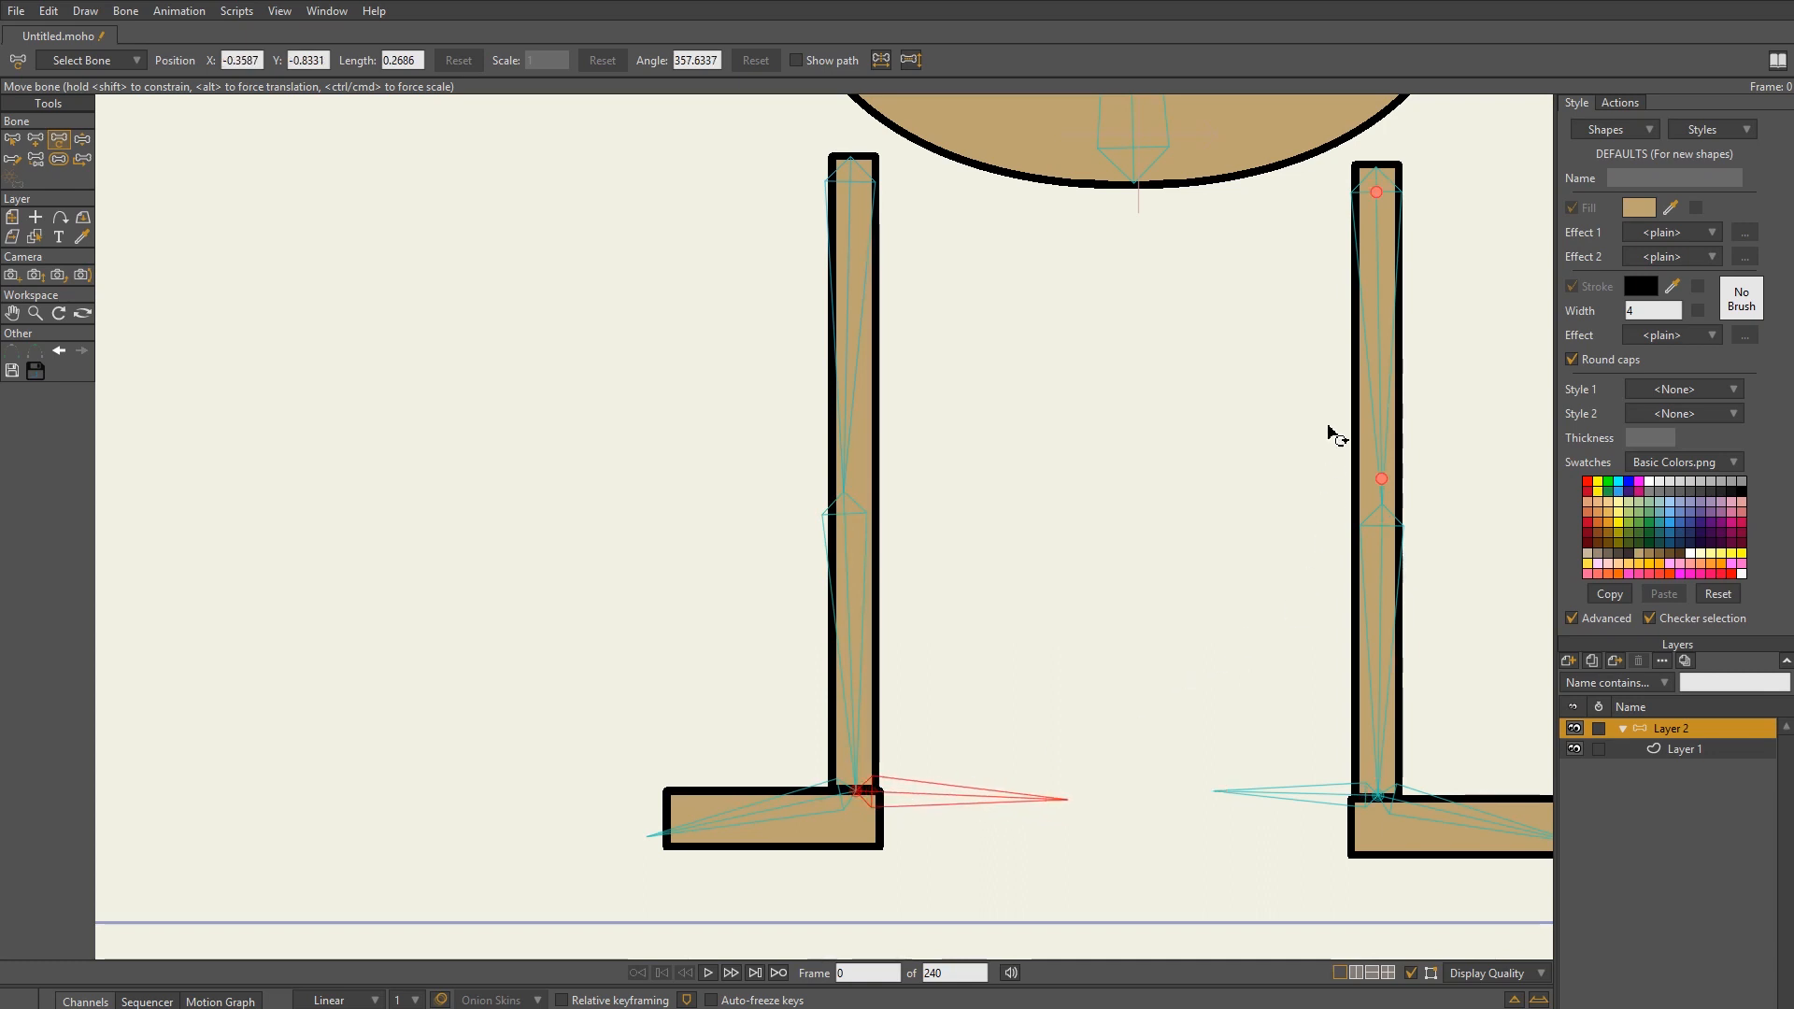
# - Offset the right knee joint slightly outward, keep the lower leg bone ending at the ankle and realign the right target bone with it
pyautogui.moveTo(1380, 440); pyautogui.dragTo(1386, 448)
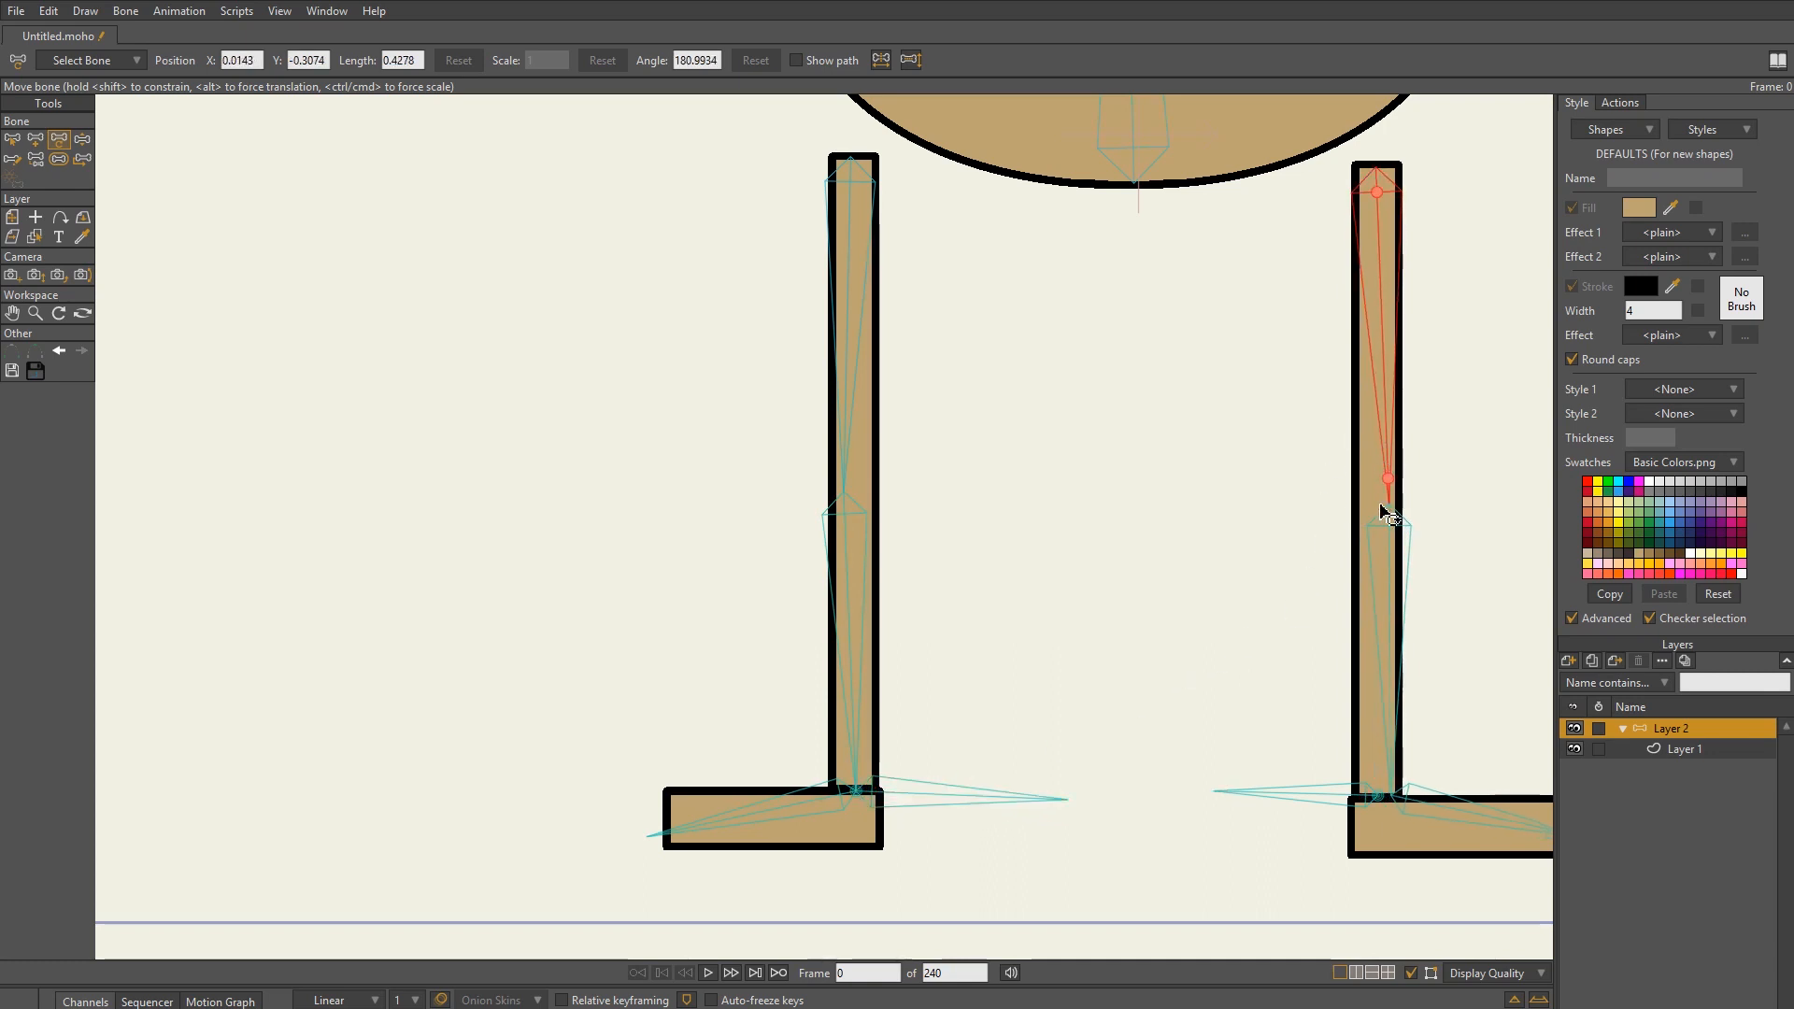
pyautogui.click(1387, 644)
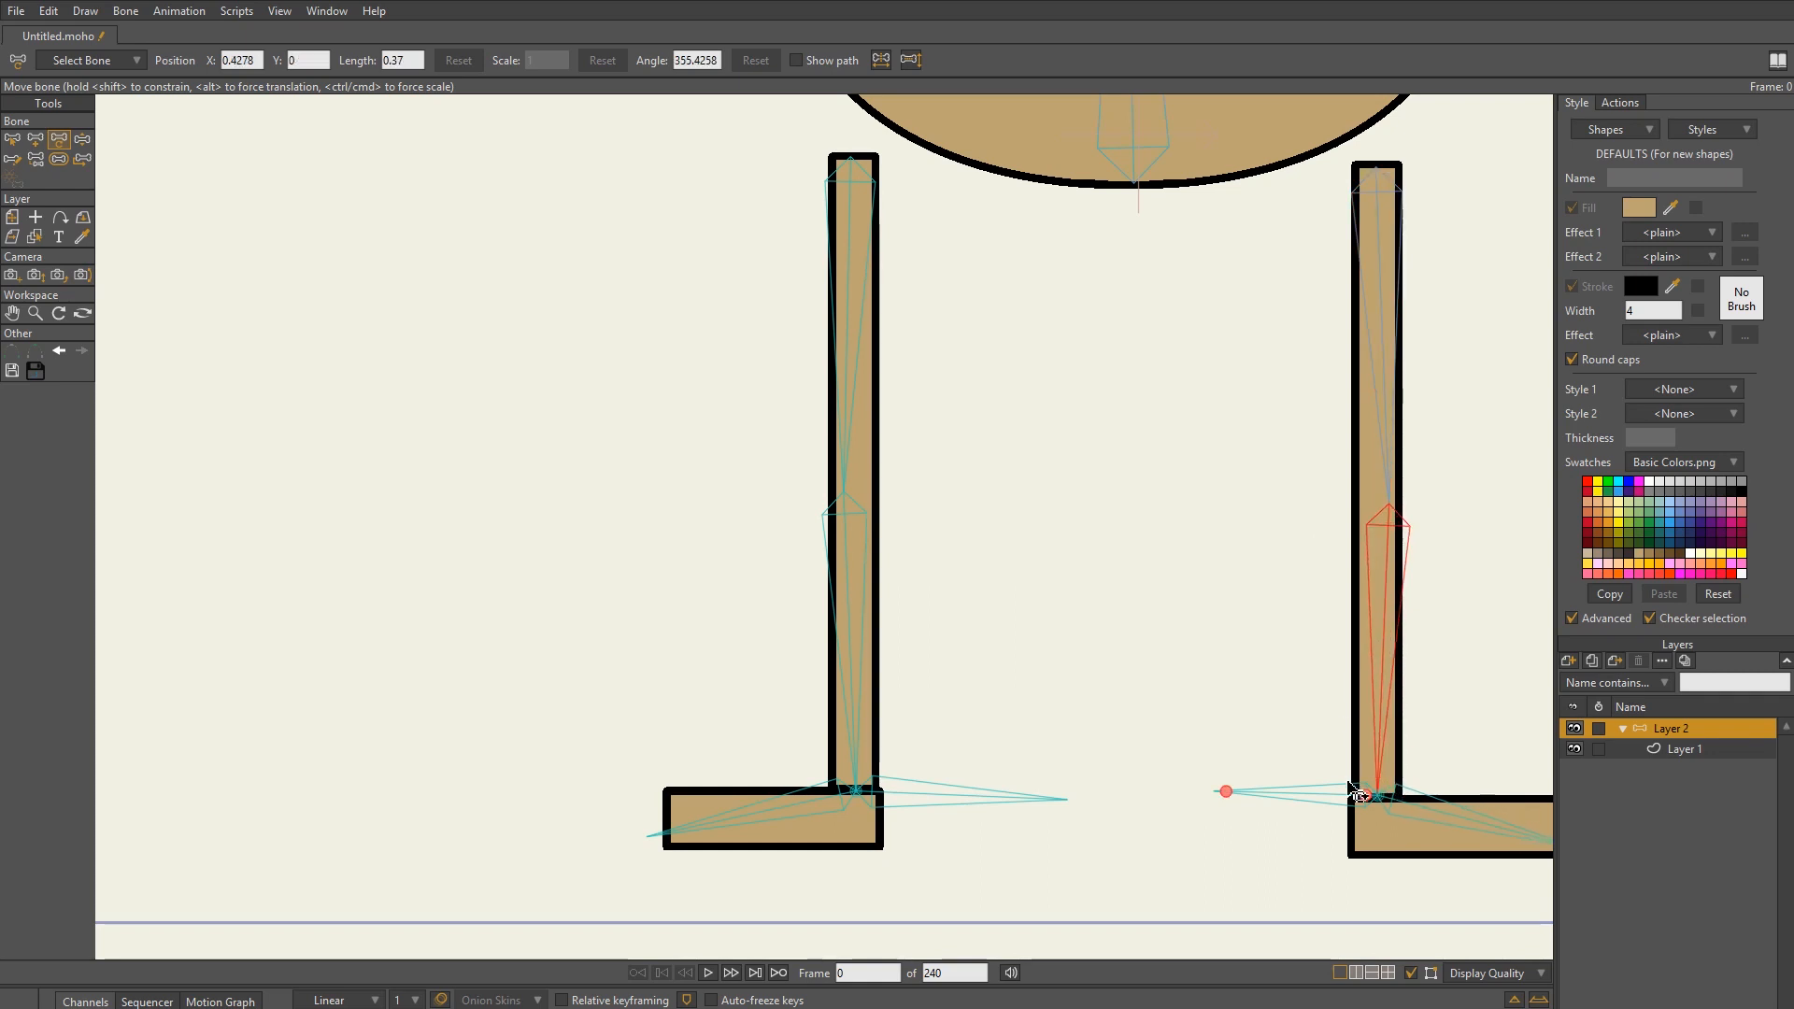
pyautogui.moveTo(1357, 795); pyautogui.dragTo(1366, 796)
# - Go to frame 12 and lower the body bone with Manipulate Bones to test the outward knee bend
pyautogui.moveTo(1272, 564); pyautogui.dragTo(1118, 589)
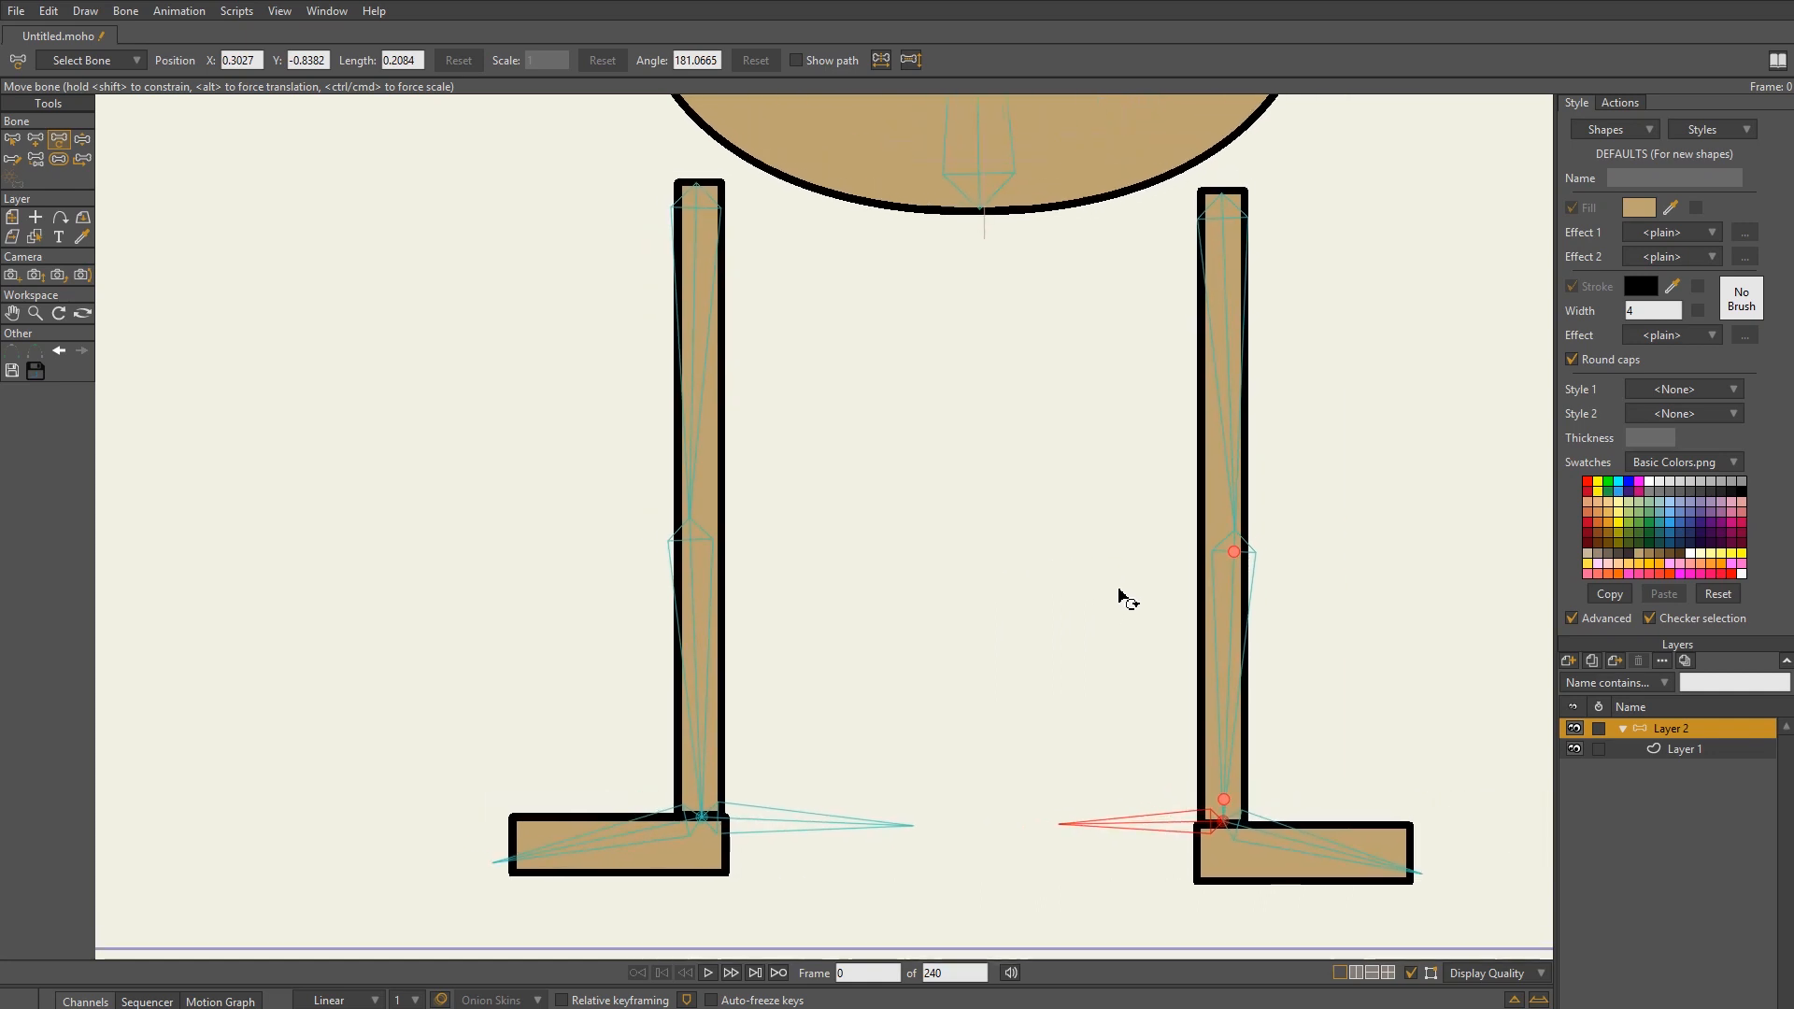
pyautogui.scroll(-3, 1121, 592)
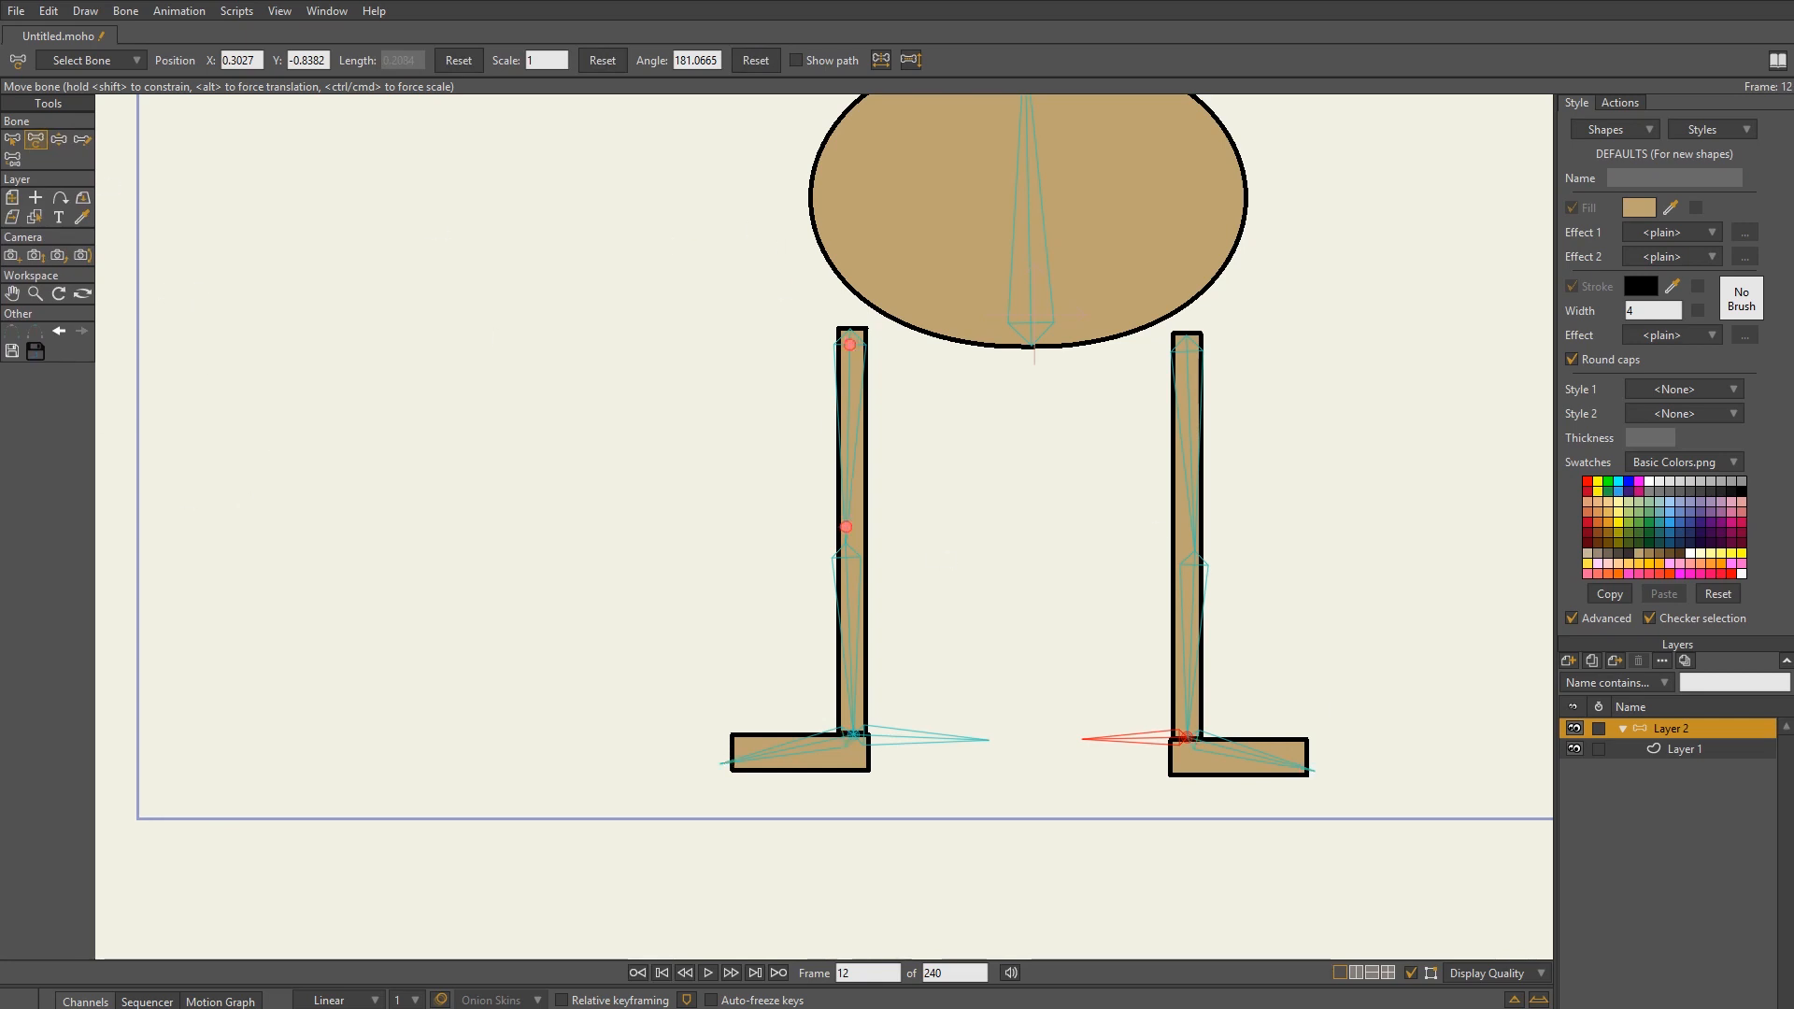
pyautogui.click(59, 139)
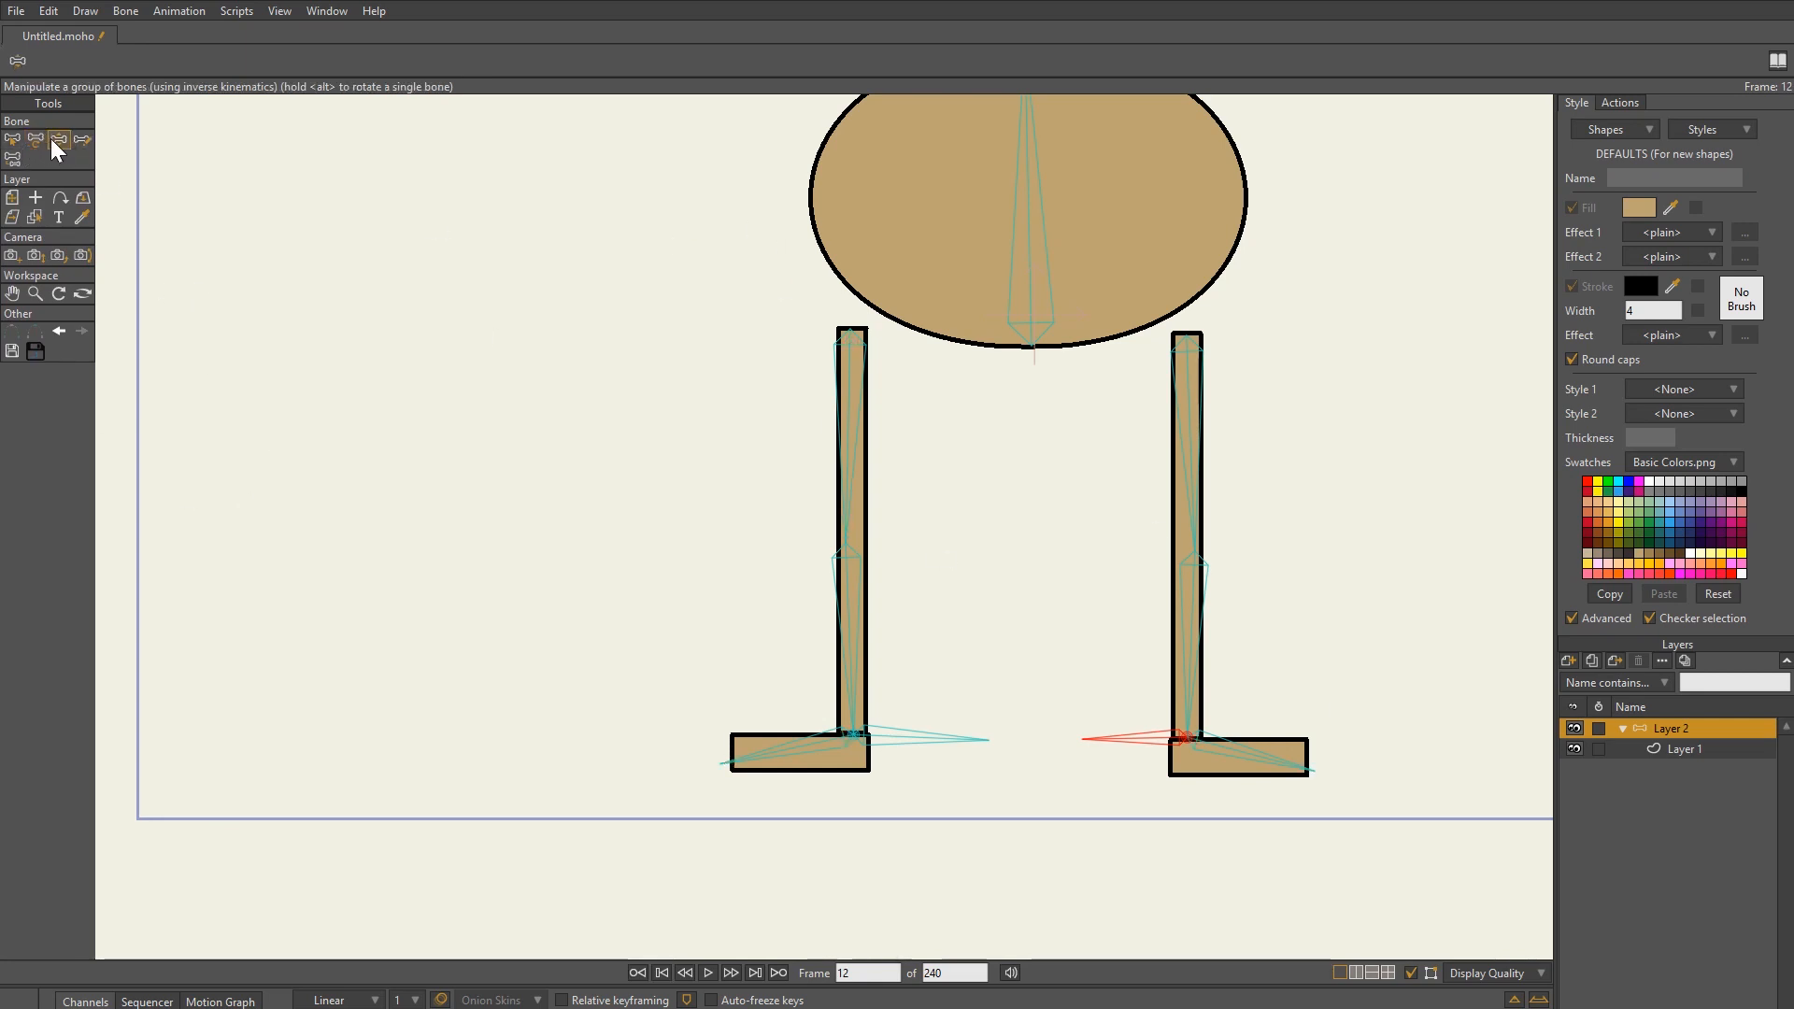
pyautogui.scroll(-3, 585, 453)
pyautogui.scroll(1, 585, 453)
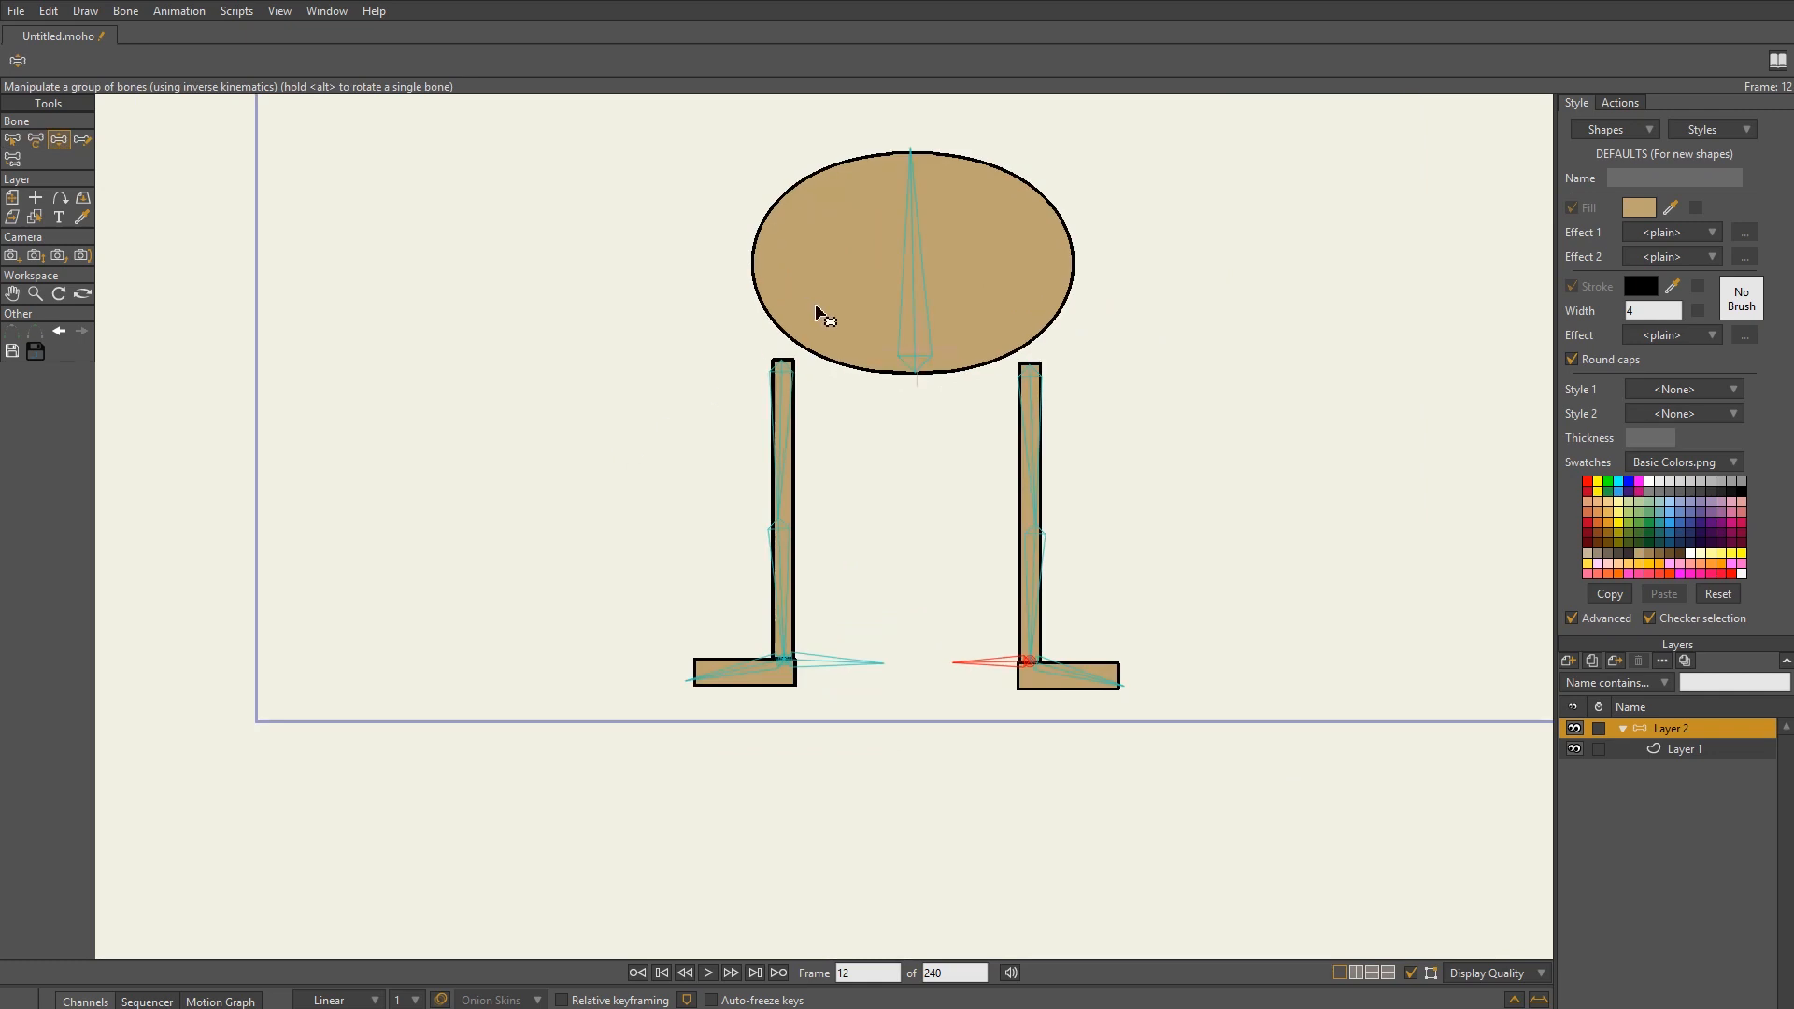
pyautogui.moveTo(906, 290); pyautogui.dragTo(929, 320)
# - Manipulate the right ankle target and the left foot outward and upward at frame 12, and lower the body bone between them
pyautogui.moveTo(1011, 666)
pyautogui.mouseDown()
pyautogui.moveTo(1050, 457)
pyautogui.moveTo(1137, 585)
pyautogui.moveTo(1247, 435)
pyautogui.moveTo(1185, 666)
pyautogui.moveTo(1193, 404)
pyautogui.moveTo(1029, 669)
pyautogui.moveTo(934, 441)
pyautogui.moveTo(1214, 620)
pyautogui.moveTo(1019, 636)
pyautogui.mouseUp()
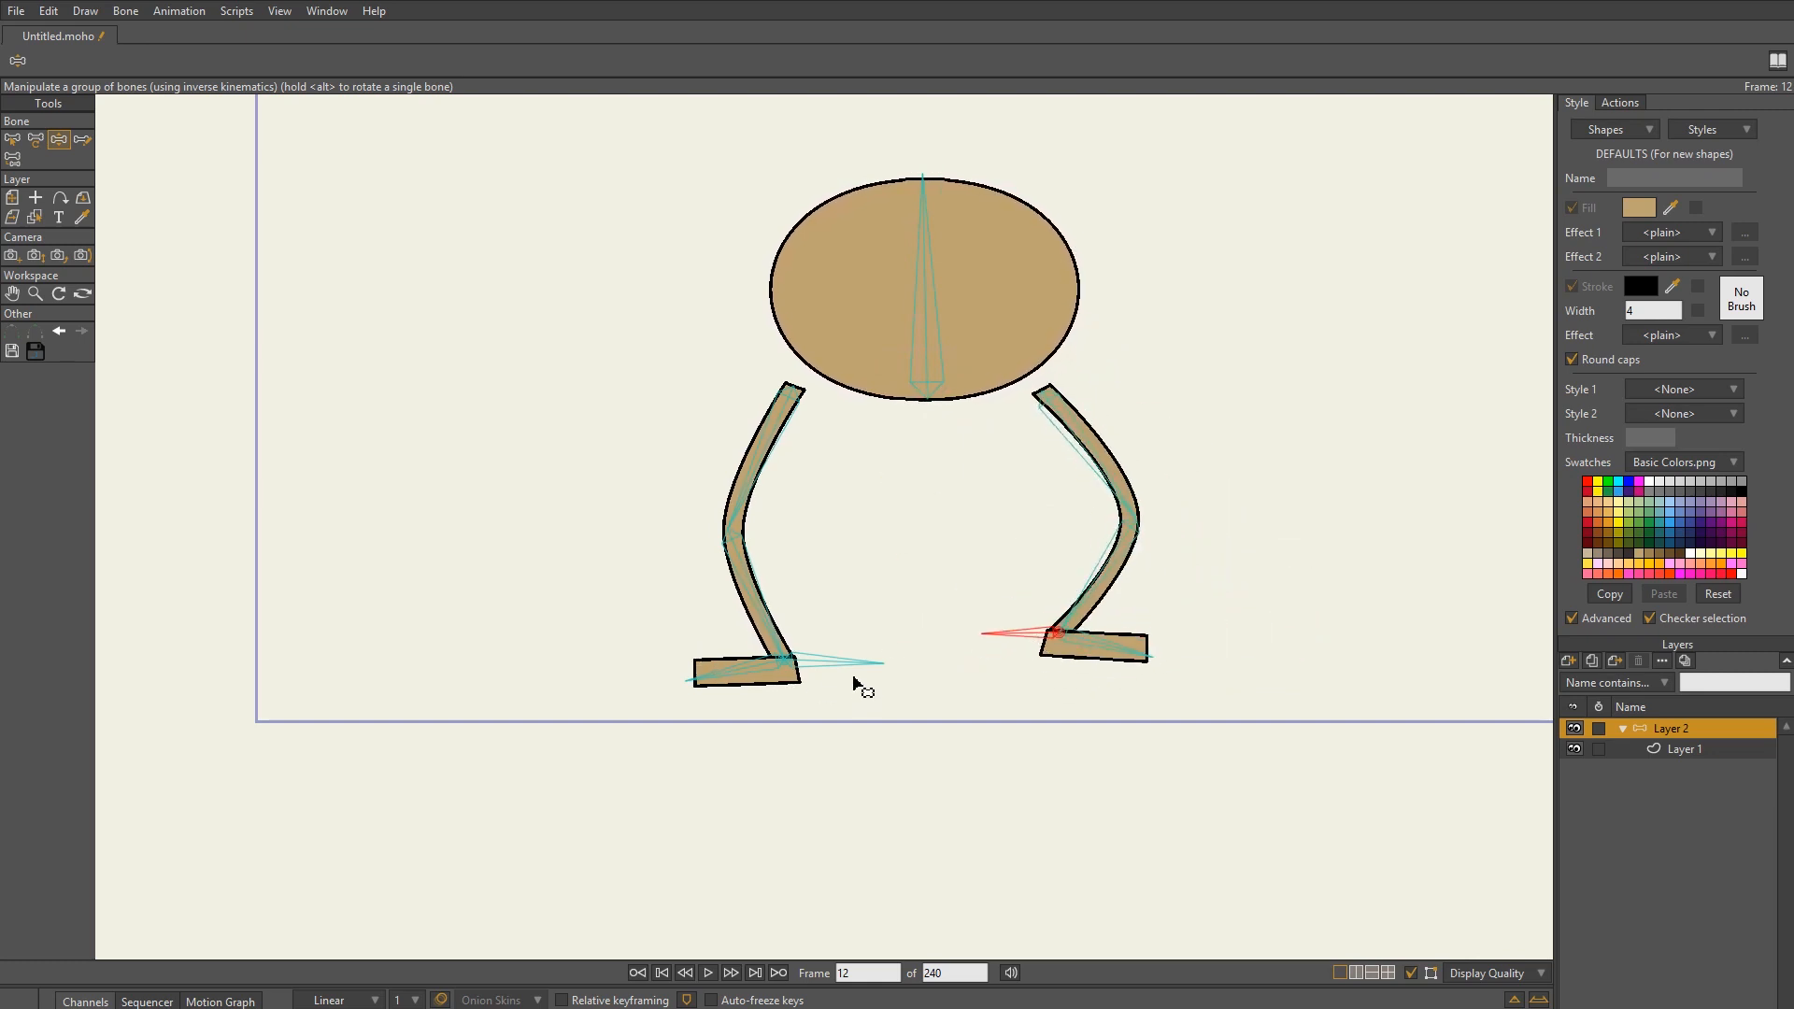
pyautogui.moveTo(858, 687); pyautogui.dragTo(598, 670)
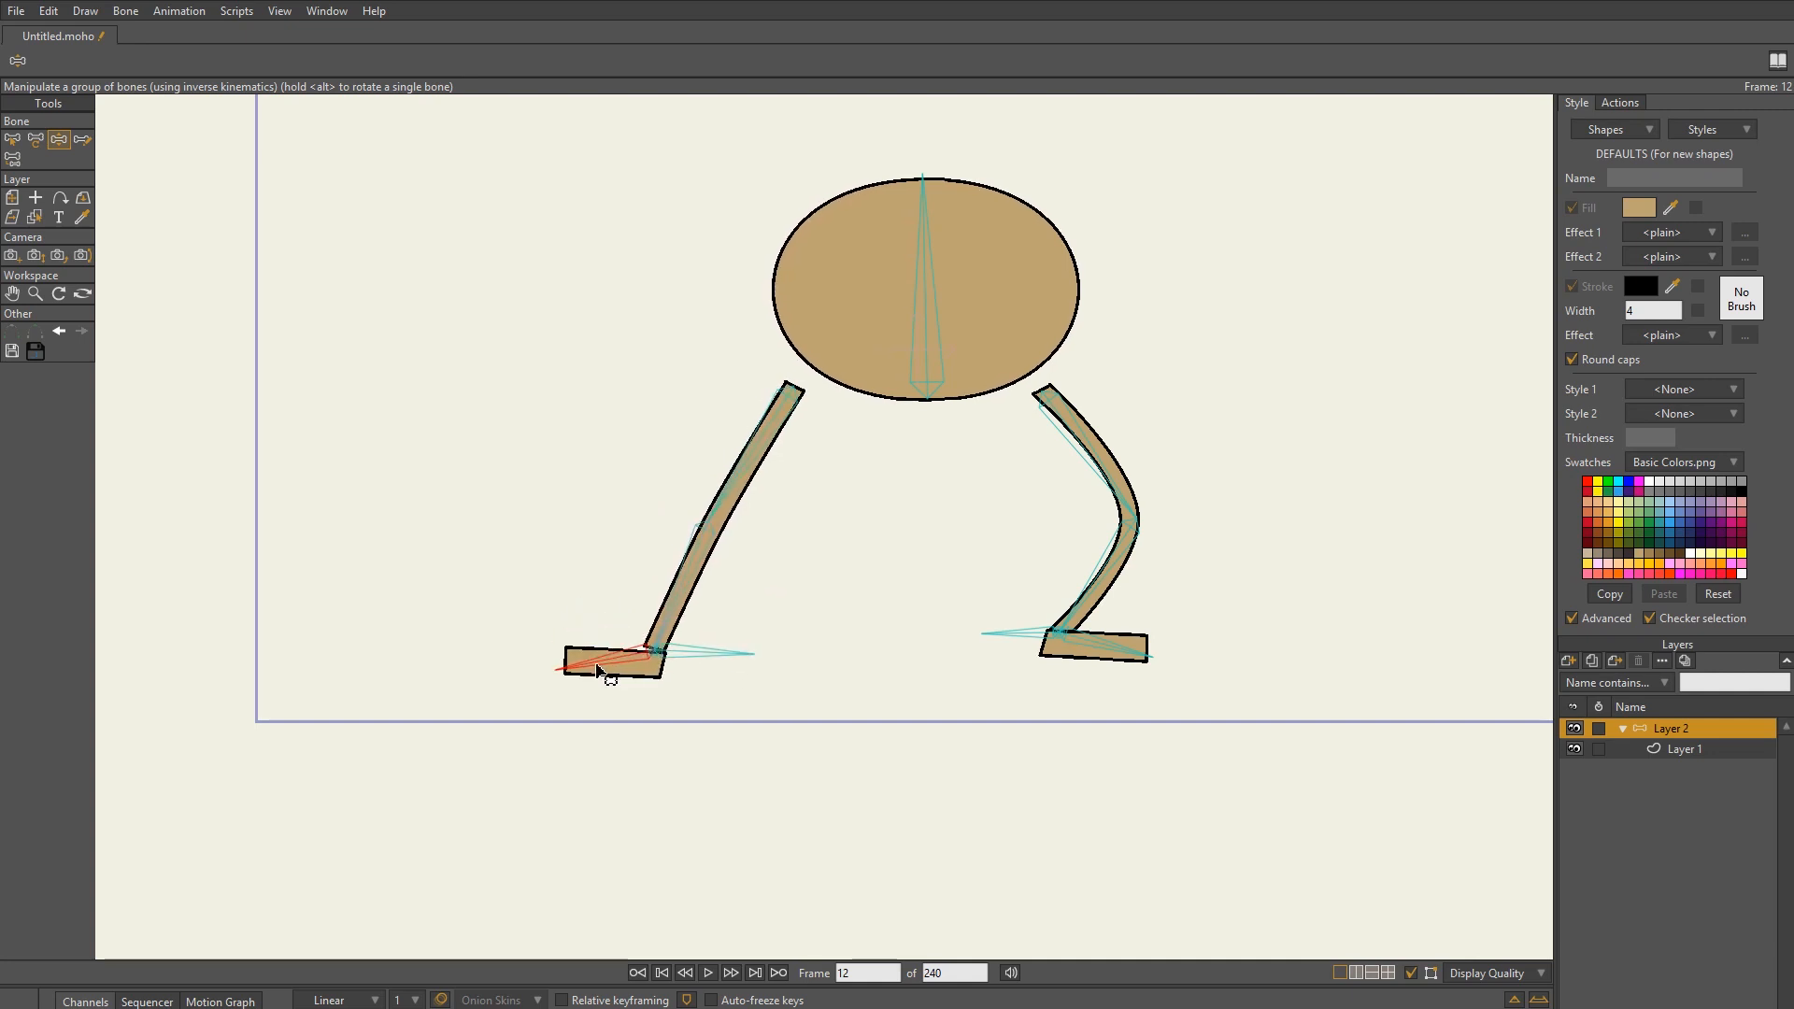
pyautogui.moveTo(715, 670); pyautogui.dragTo(565, 572)
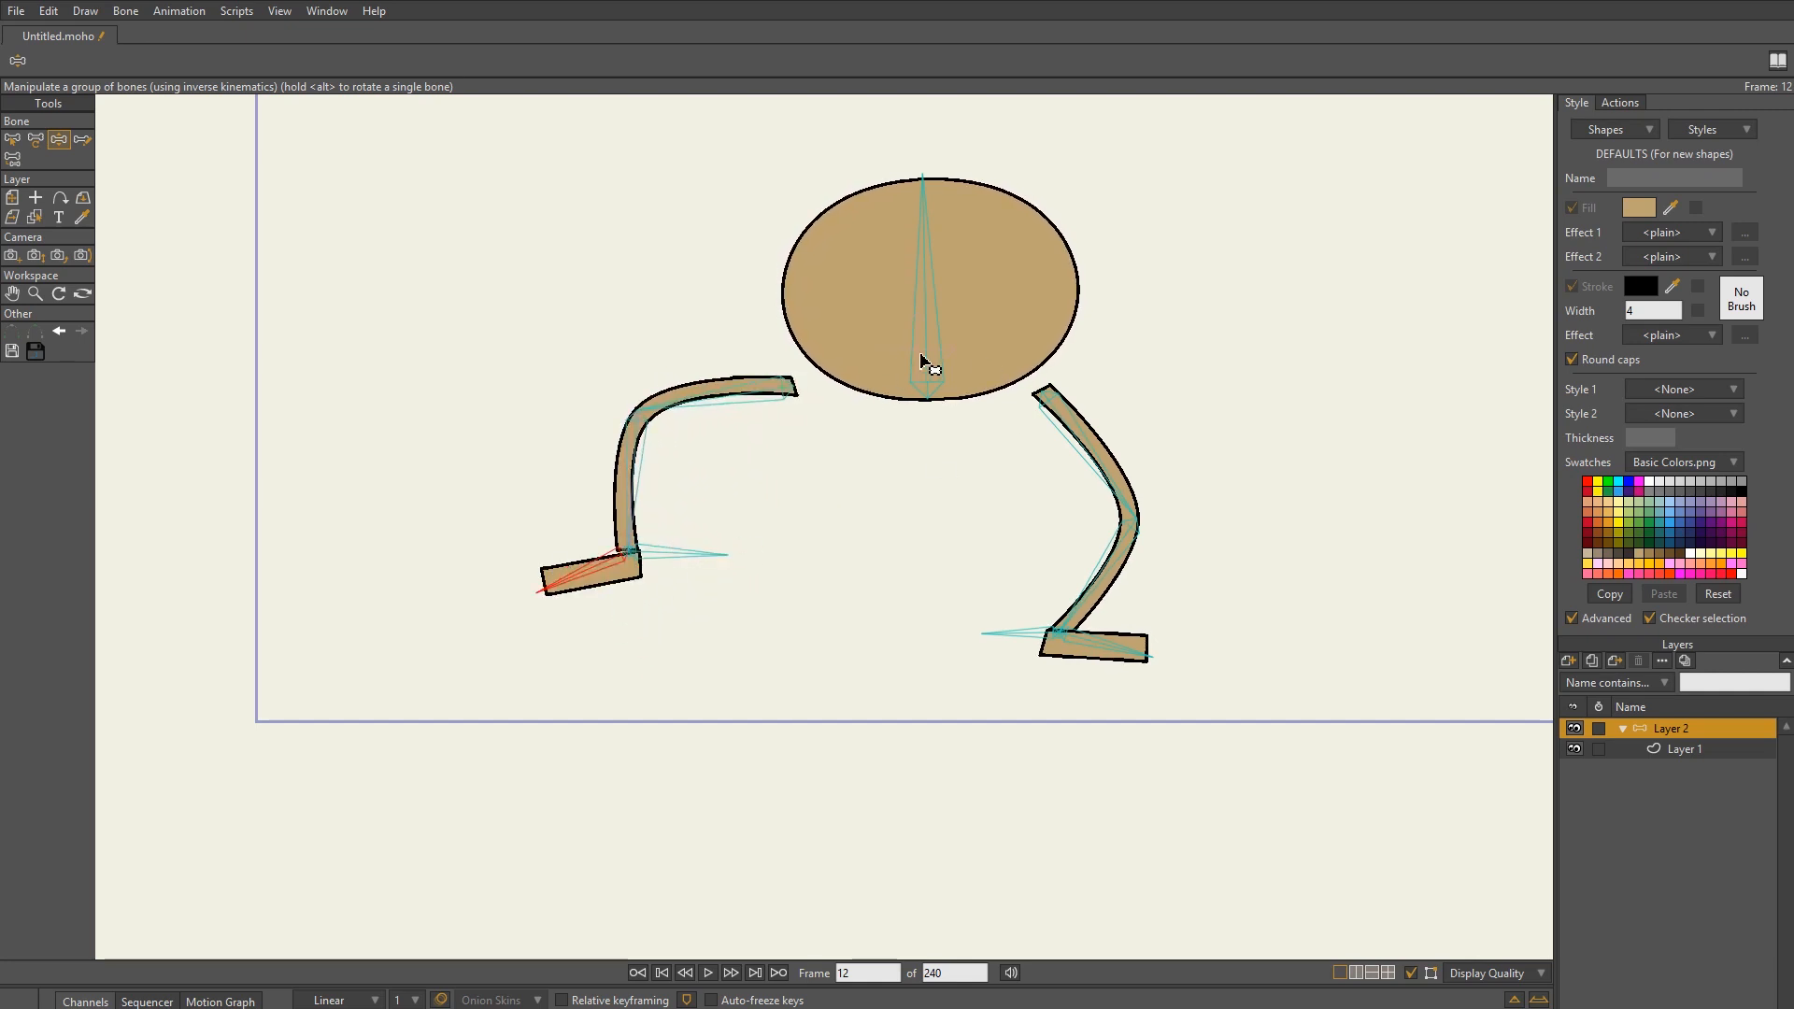
pyautogui.moveTo(923, 359); pyautogui.dragTo(882, 443)
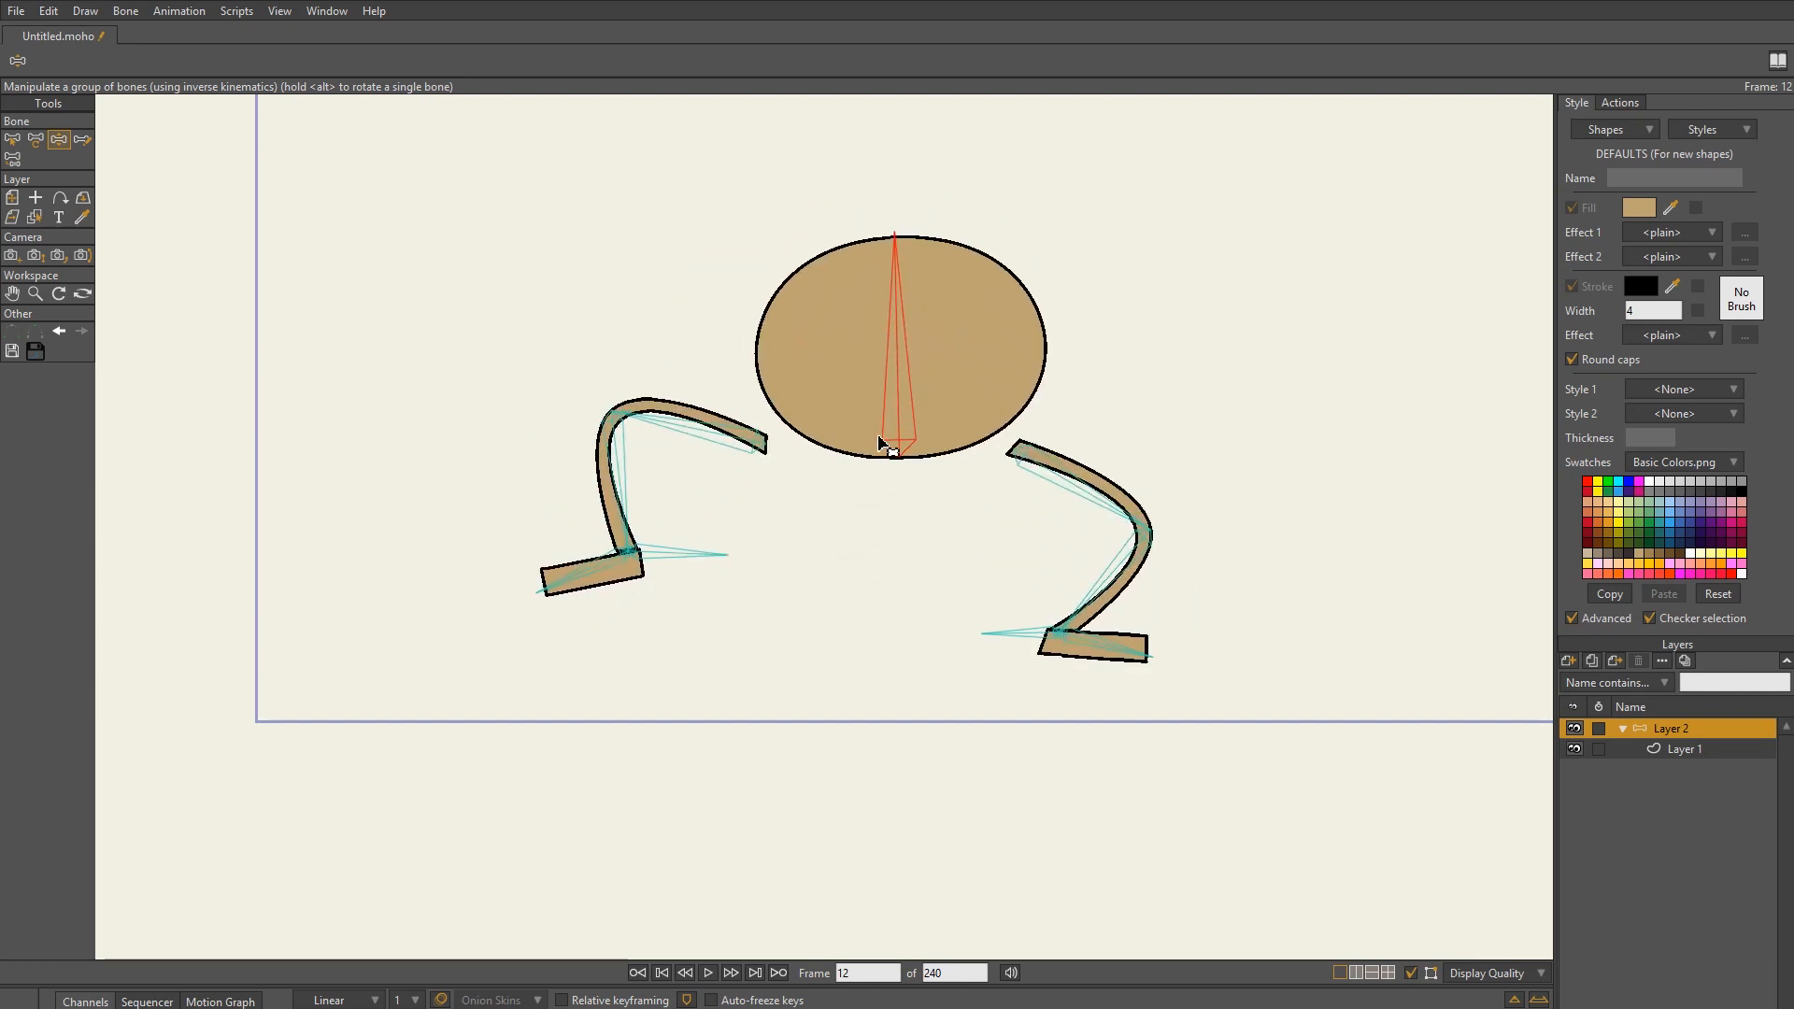